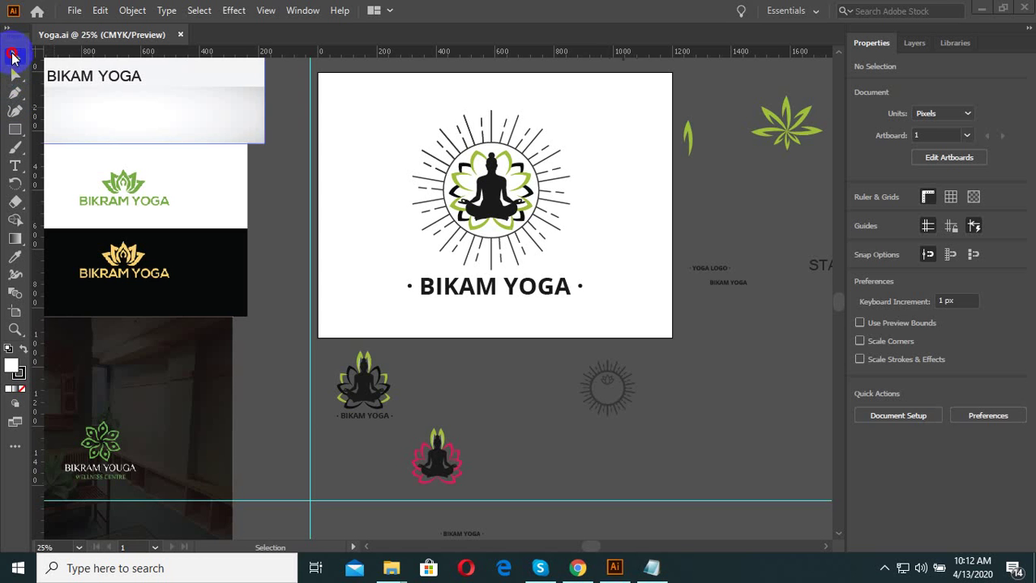
Place a spare copy of the whole yoga logo and its text off the artboard, upper right.
click(12, 55)
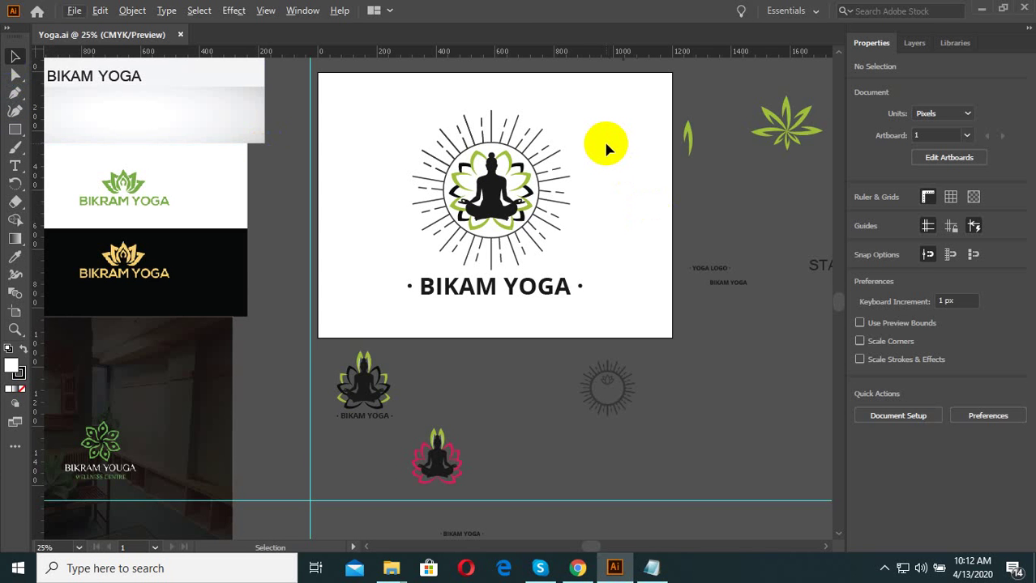
scroll(606, 149, up, 1)
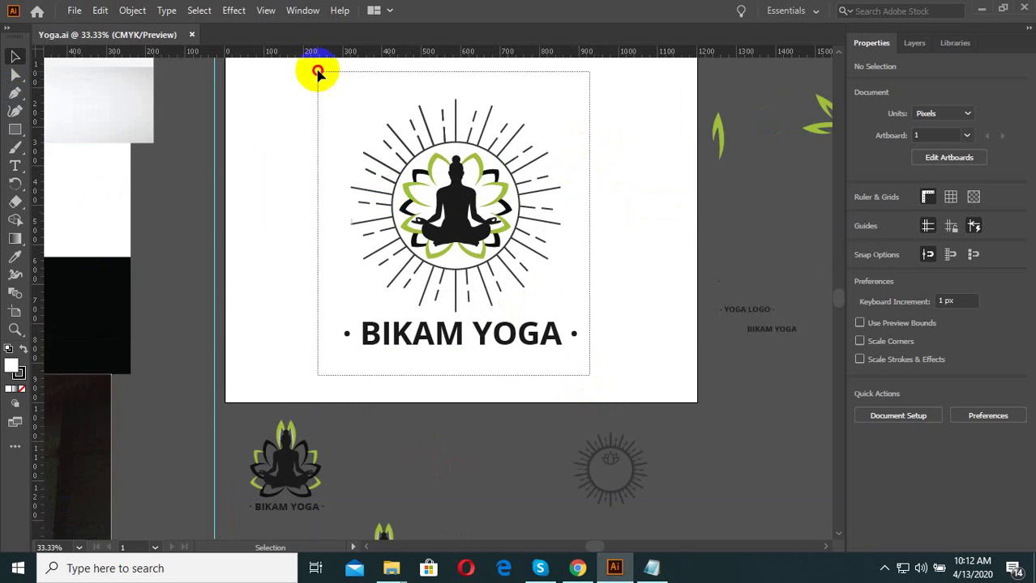
scroll(317, 72, up, 1)
click(520, 238)
click(462, 231)
scroll(439, 212, up, 3)
click(438, 212)
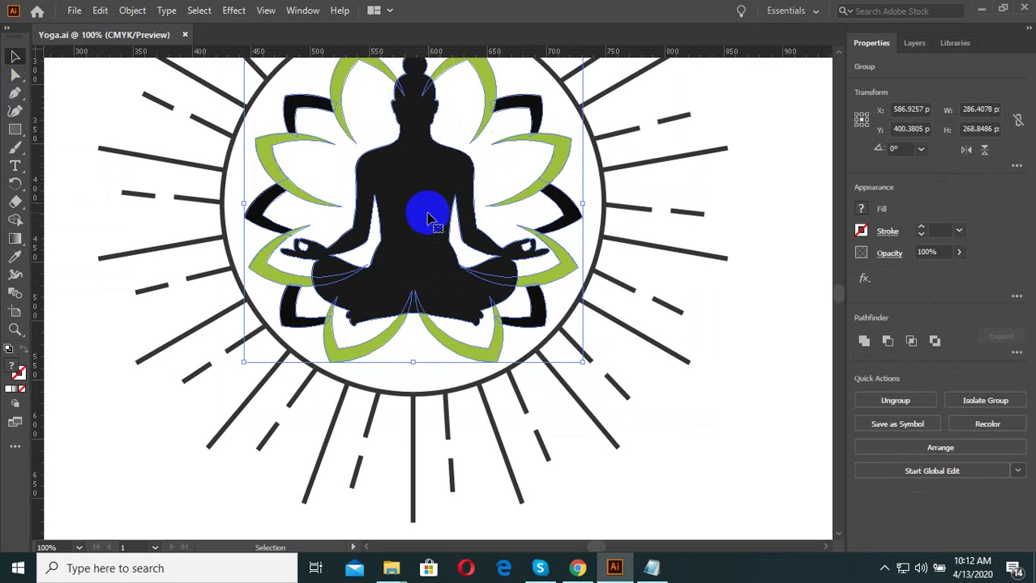
scroll(423, 227, down, 3)
drag(551, 120, 430, 268)
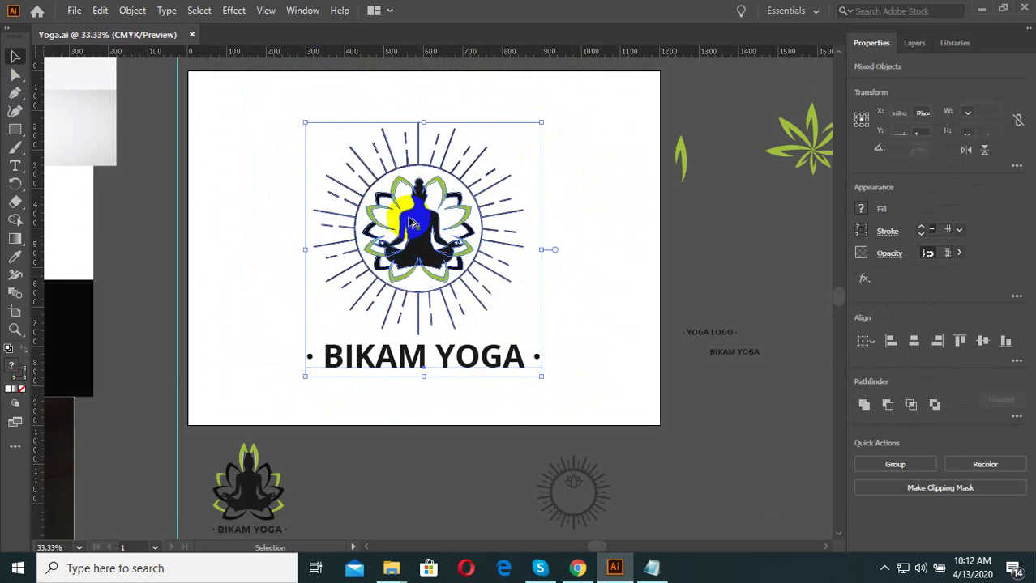
scroll(430, 243, down, 3)
drag(414, 209, 735, 105)
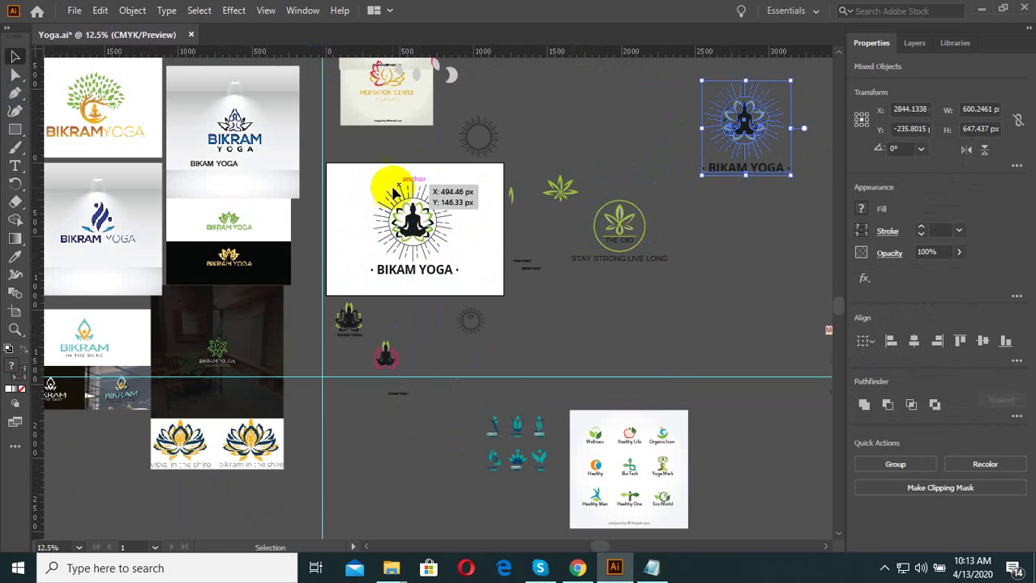
Scale the sunburst emblem group down and move it into the artboard's upper-left corner.
scroll(382, 185, up, 3)
click(358, 301)
click(568, 312)
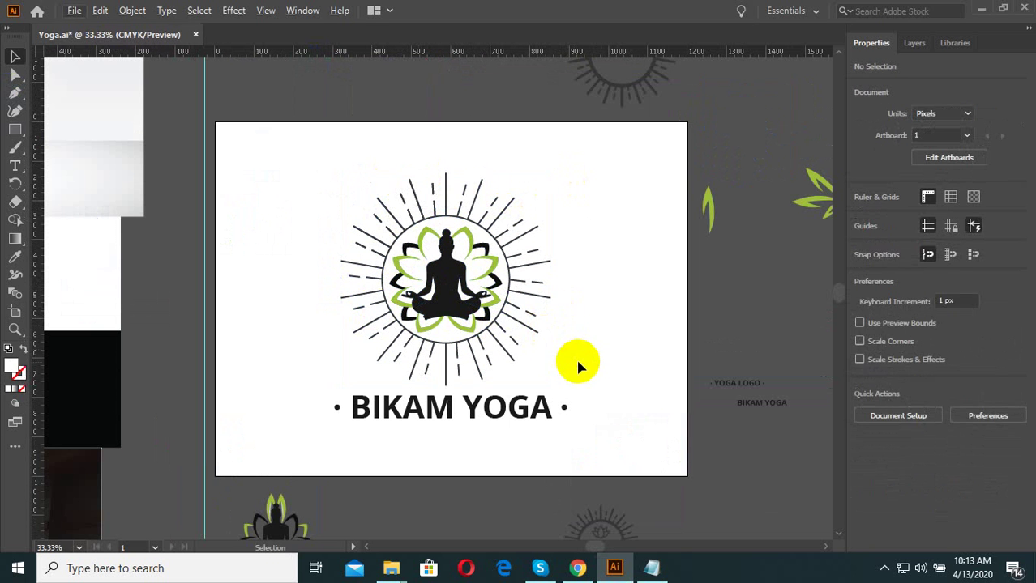
click(400, 190)
mouse_move(548, 383)
mouse_down()
mouse_move(466, 297)
mouse_move(526, 330)
mouse_up()
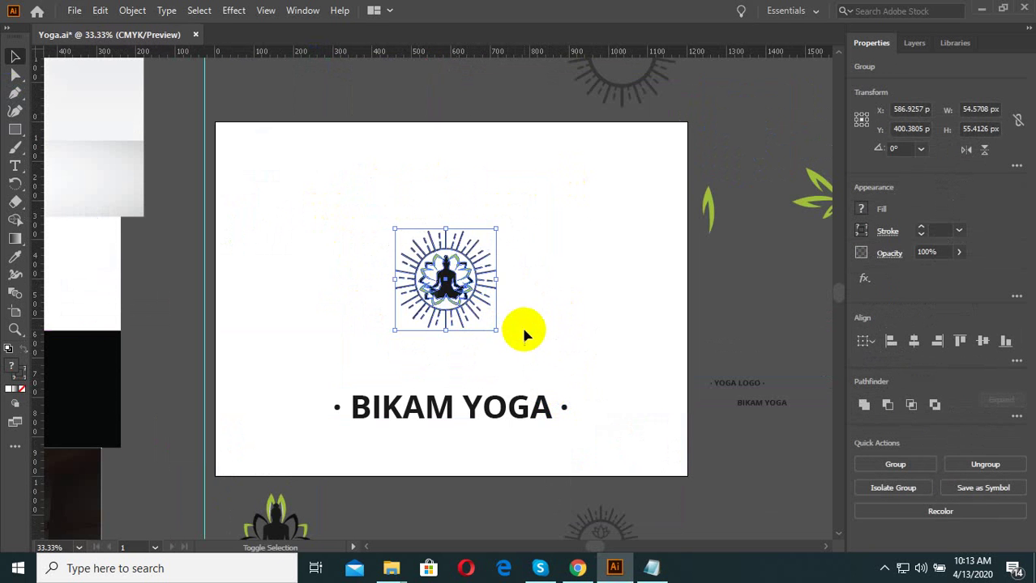
mouse_move(450, 279)
mouse_down()
mouse_move(317, 236)
mouse_move(294, 209)
mouse_up()
click(488, 300)
scroll(397, 283, up, 2)
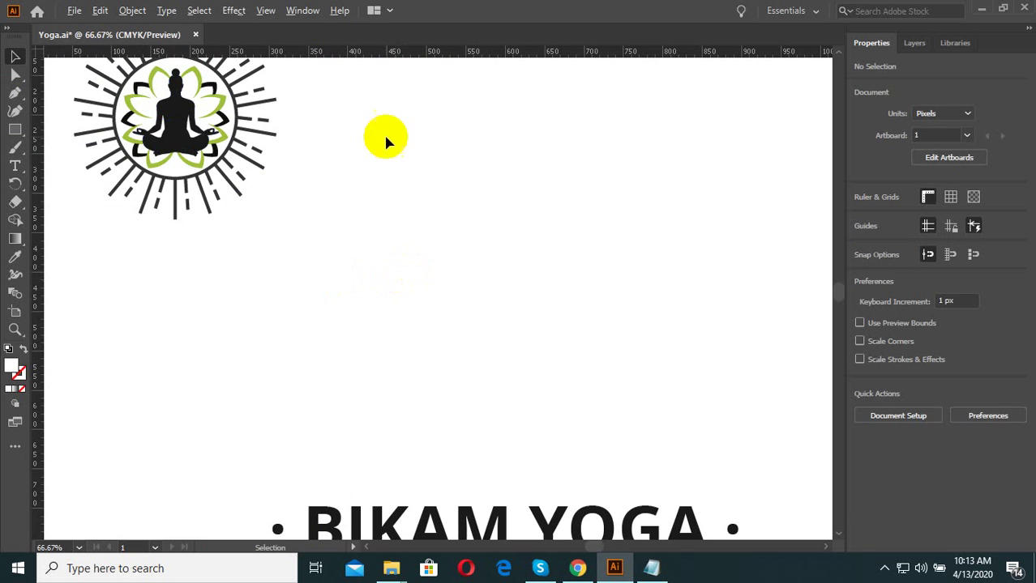
scroll(166, 85, up, 2)
scroll(207, 253, up, 2)
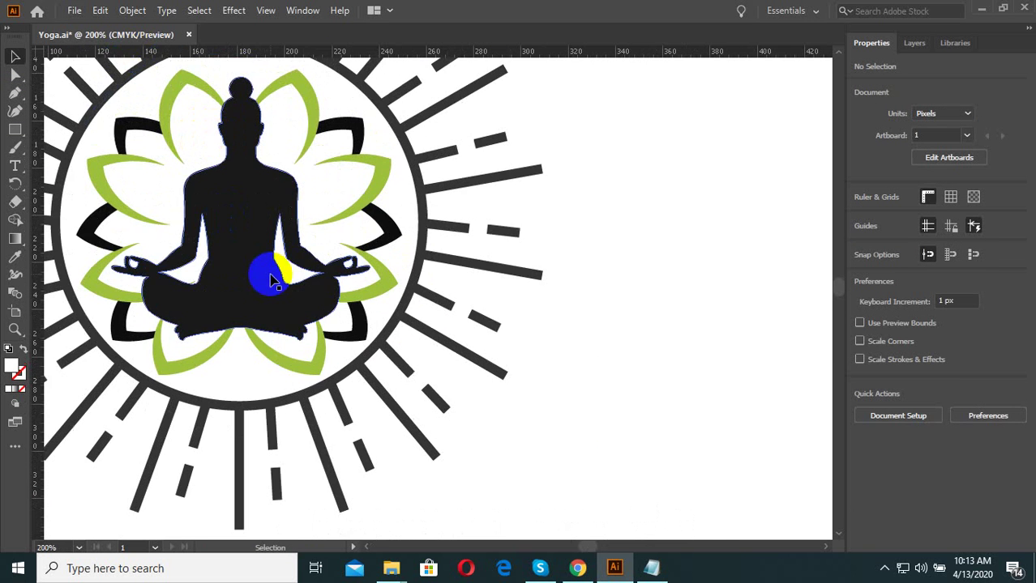
scroll(207, 254, up, 3)
scroll(602, 301, down, 6)
scroll(448, 403, up, 4)
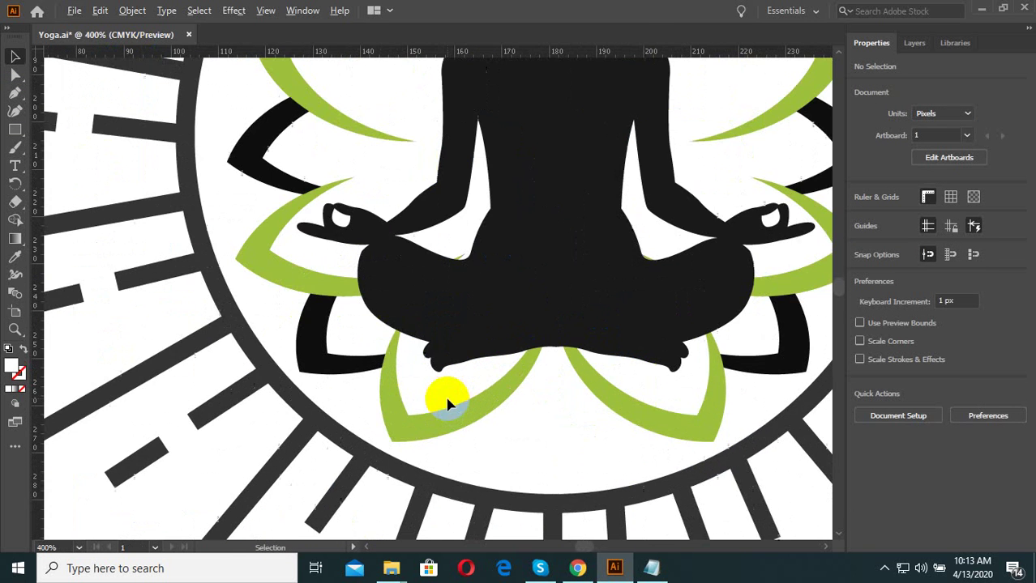
scroll(604, 374, down, 3)
scroll(428, 259, down, 2)
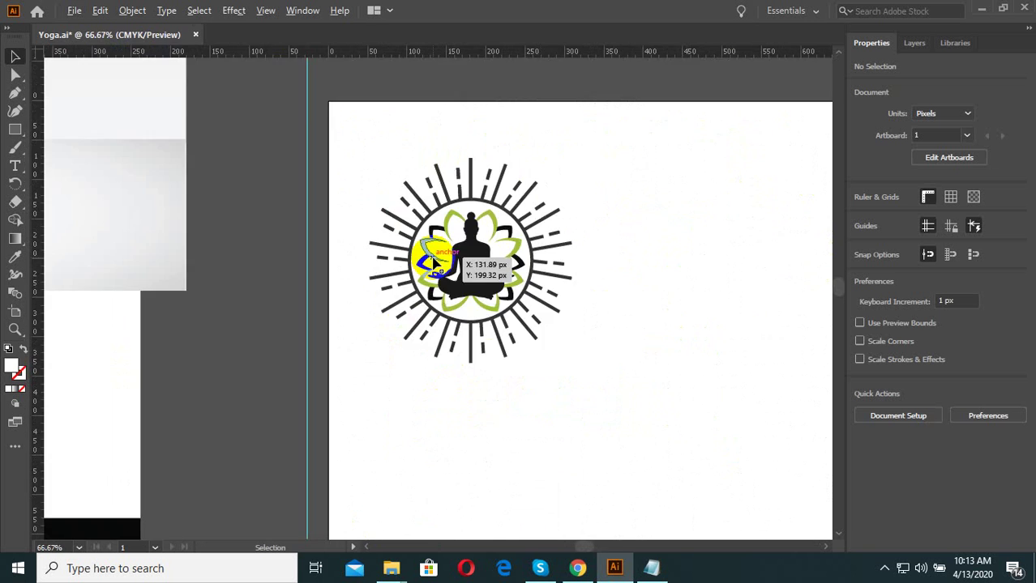
scroll(497, 297, down, 4)
scroll(323, 181, up, 2)
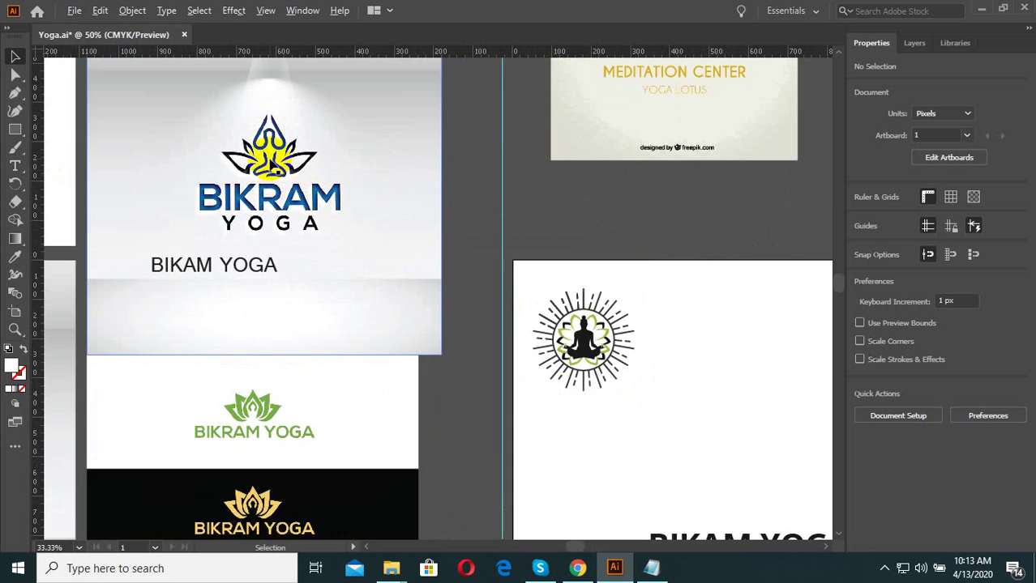
scroll(204, 130, up, 2)
scroll(204, 130, up, 1)
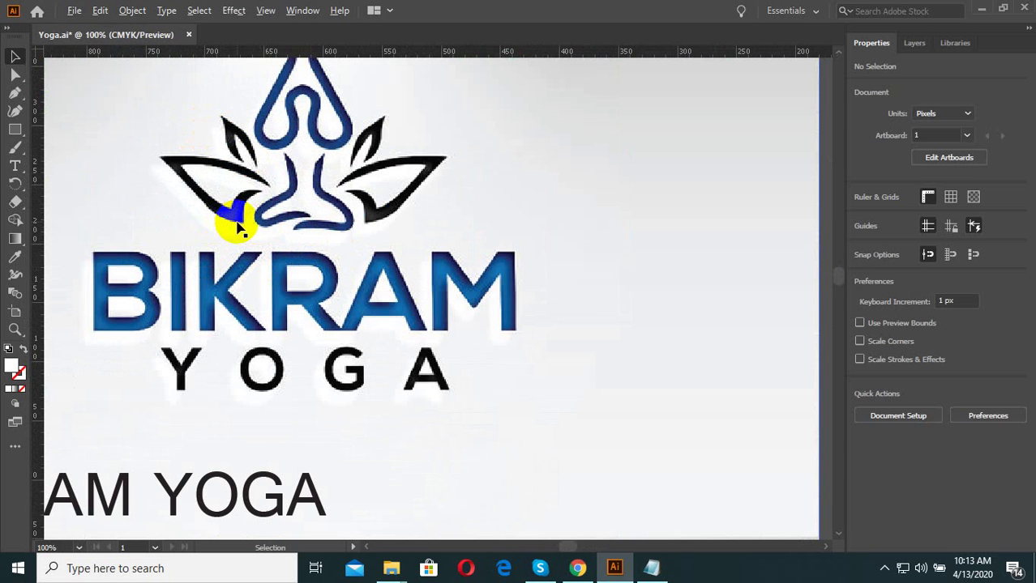
scroll(243, 223, down, 3)
scroll(324, 235, down, 2)
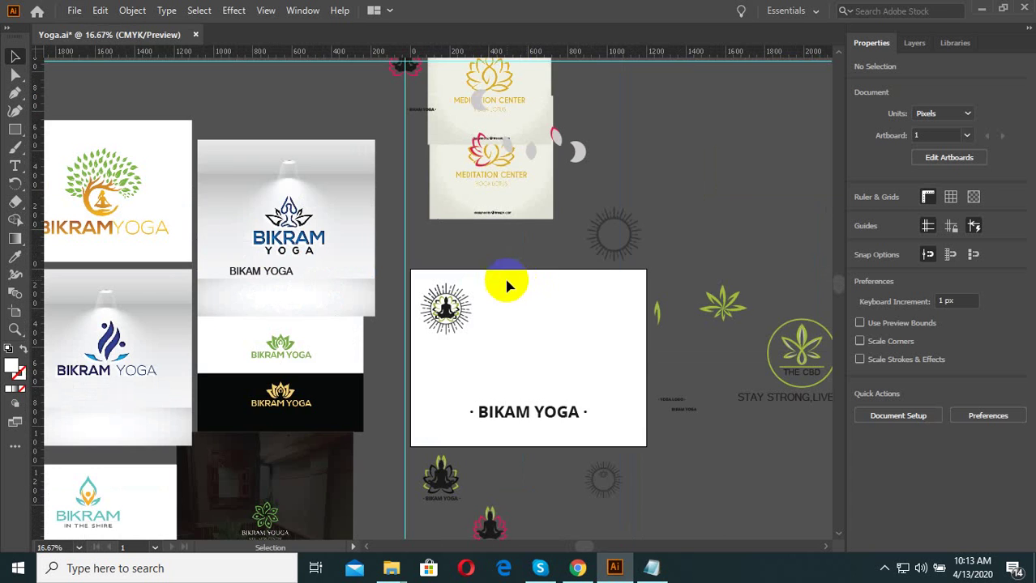
scroll(284, 351, up, 5)
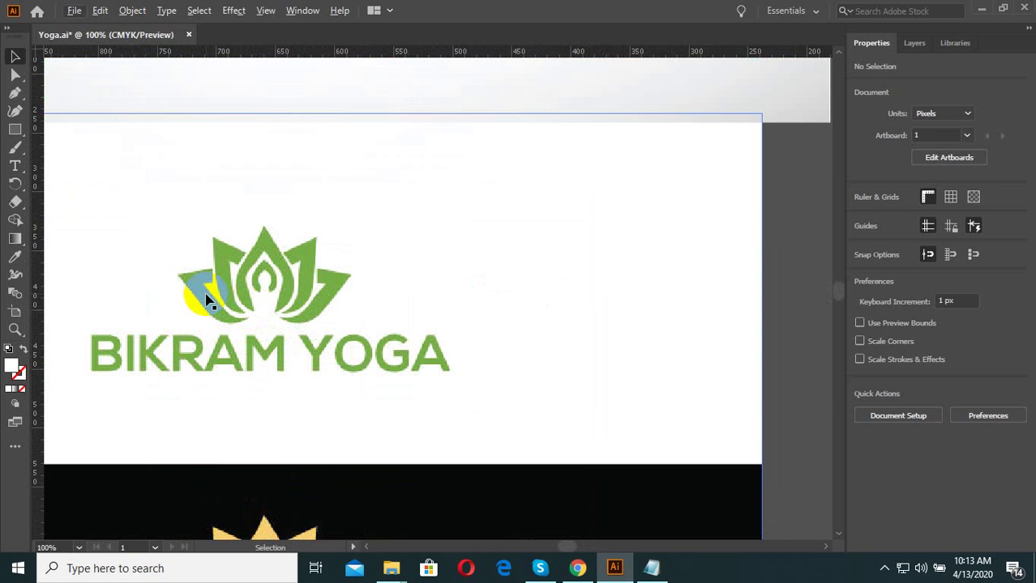
scroll(297, 334, down, 1)
scroll(258, 278, up, 2)
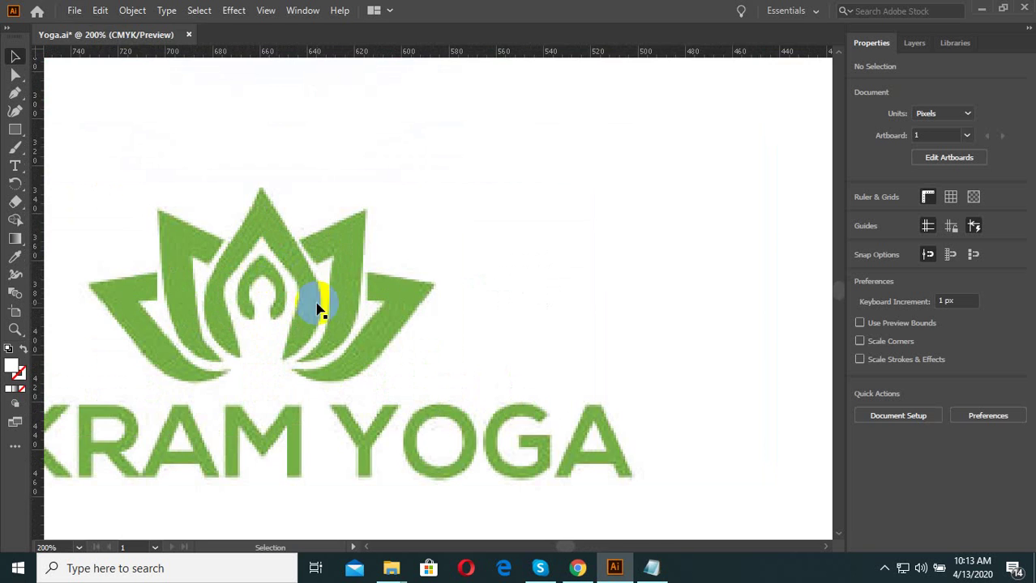
scroll(319, 296, down, 2)
scroll(312, 342, down, 3)
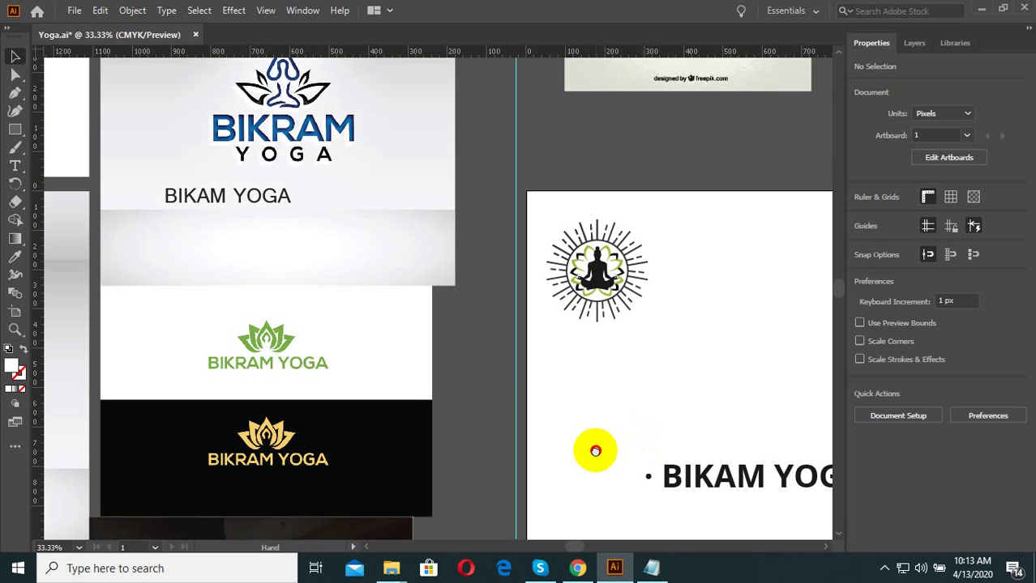
scroll(594, 450, down, 2)
scroll(497, 232, up, 2)
scroll(545, 259, down, 3)
scroll(512, 348, down, 2)
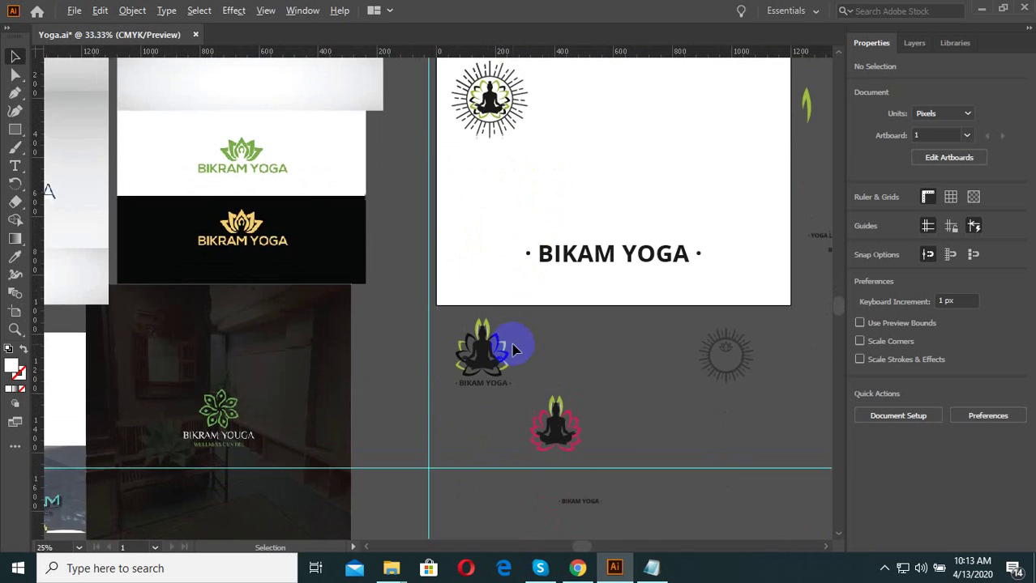
scroll(512, 348, up, 2)
scroll(486, 398, up, 3)
scroll(454, 389, down, 3)
scroll(470, 316, up, 1)
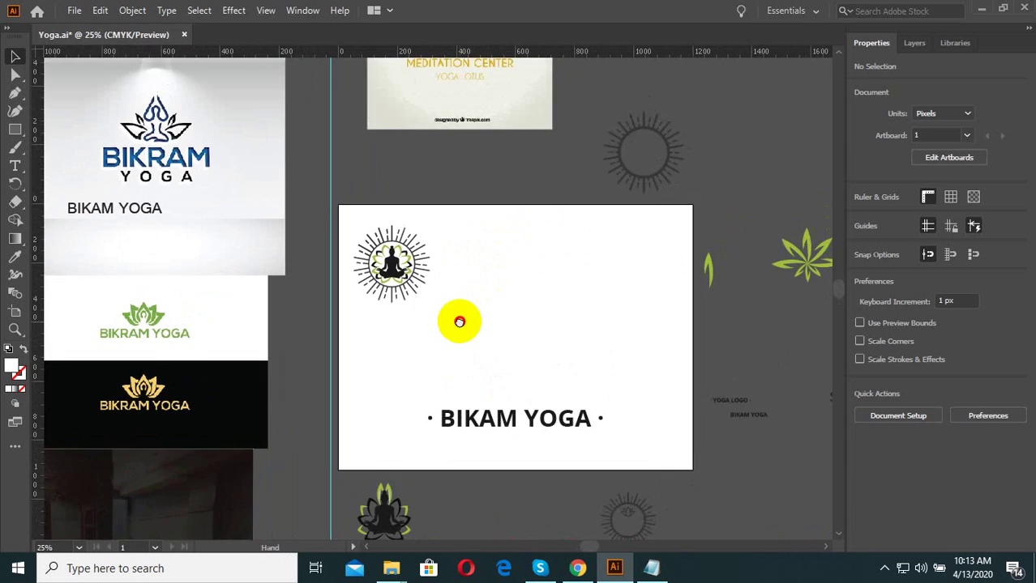
mouse_move(459, 322)
mouse_down()
mouse_move(458, 354)
mouse_move(432, 377)
mouse_up()
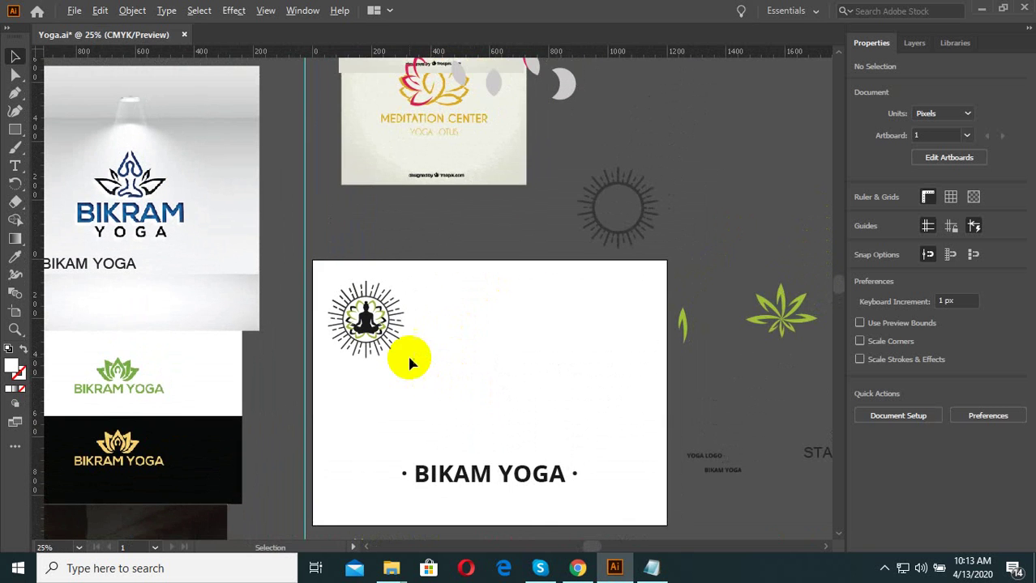
drag(521, 374, 595, 411)
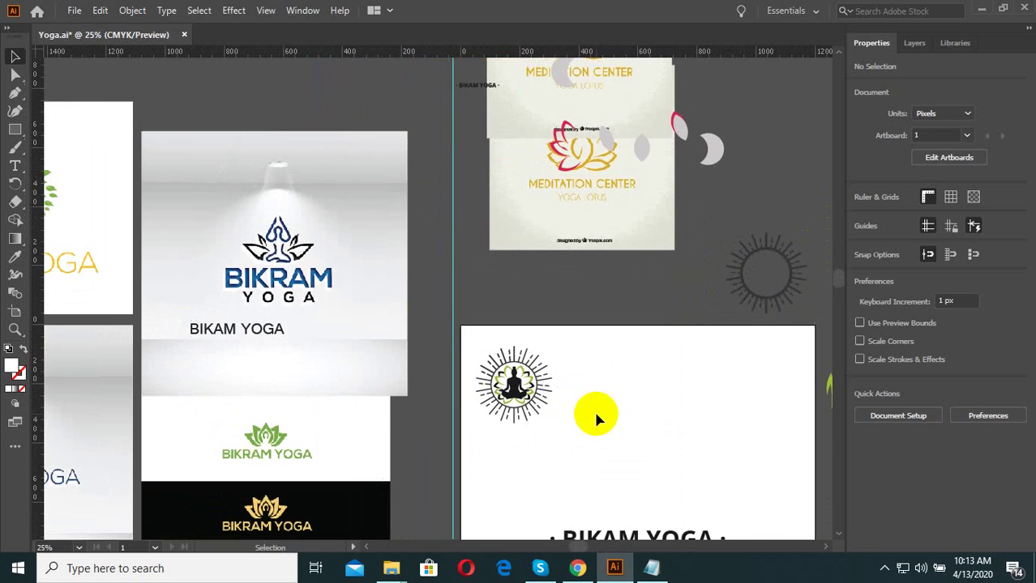
scroll(207, 215, up, 2)
scroll(206, 214, up, 2)
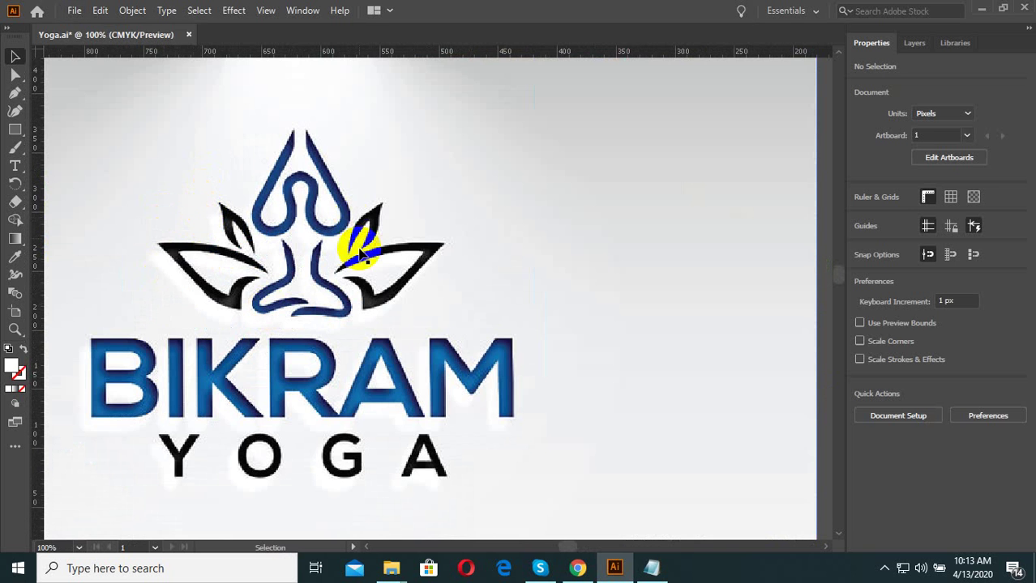
scroll(256, 211, down, 1)
scroll(202, 211, down, 4)
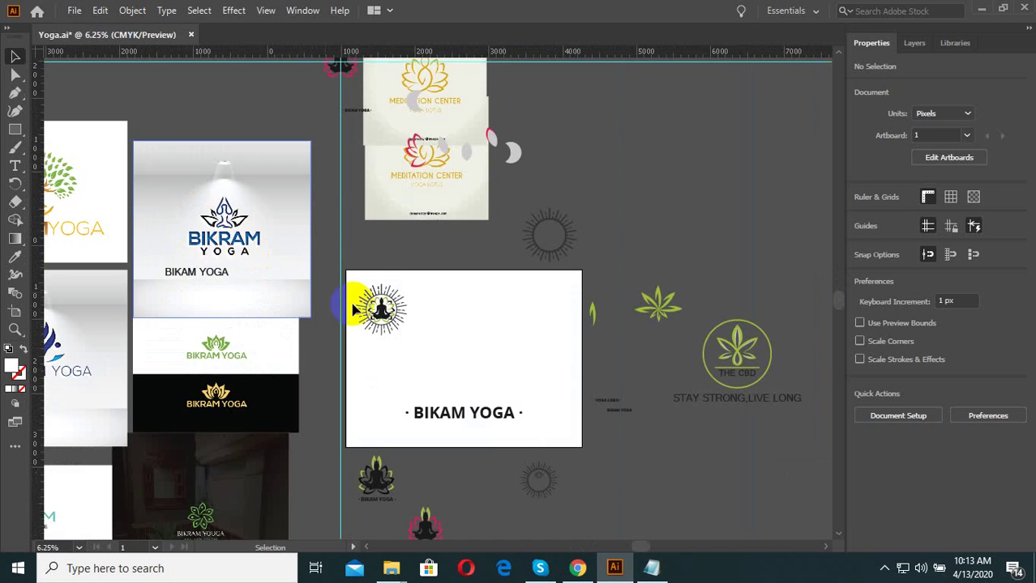
scroll(361, 284, down, 3)
scroll(188, 210, up, 3)
scroll(189, 211, up, 1)
scroll(261, 278, up, 1)
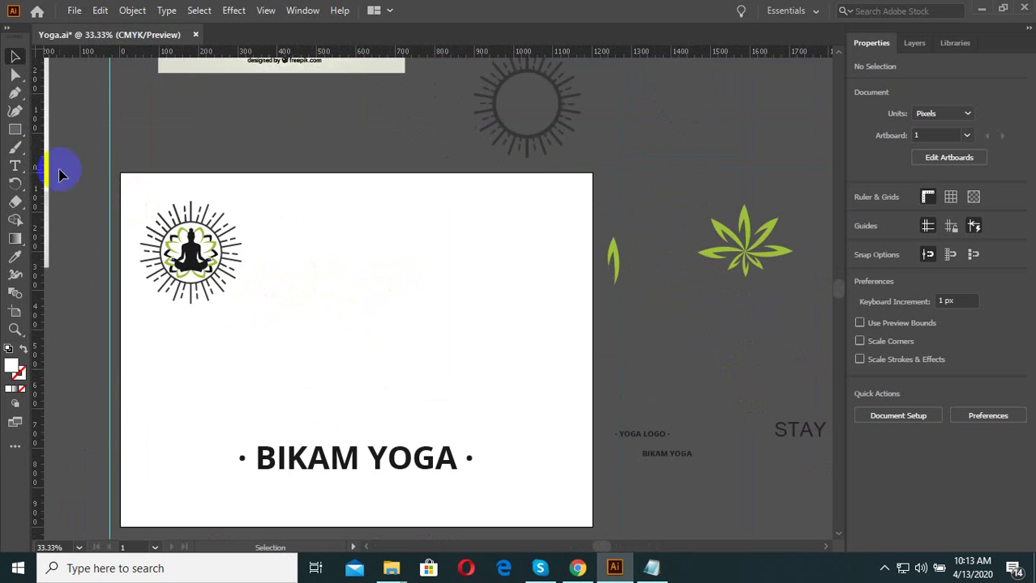
Draw a Pen path from a top anchor down-left and back up, bending it into a sweeping petal edge.
click(11, 95)
scroll(429, 269, up, 1)
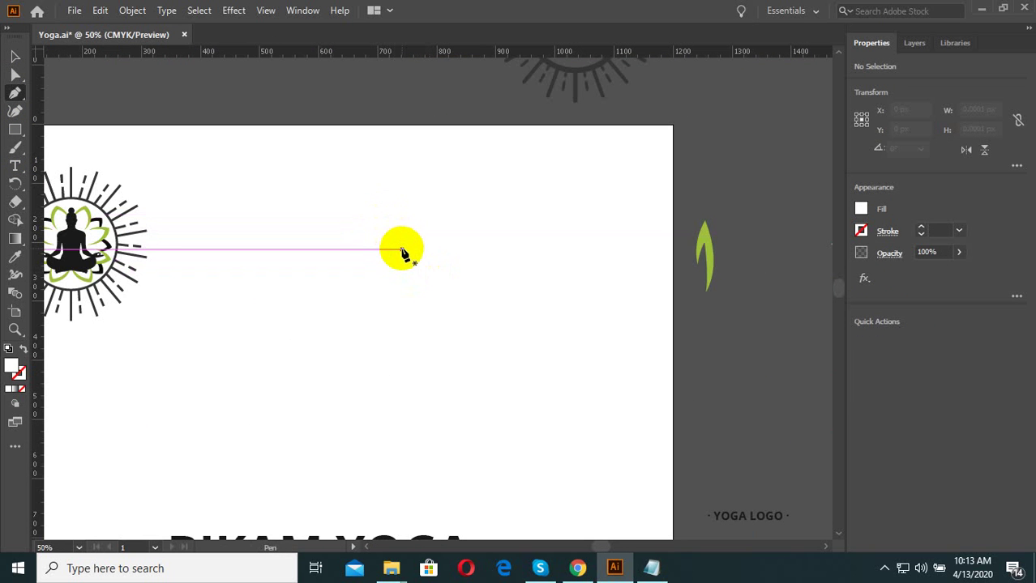
click(400, 245)
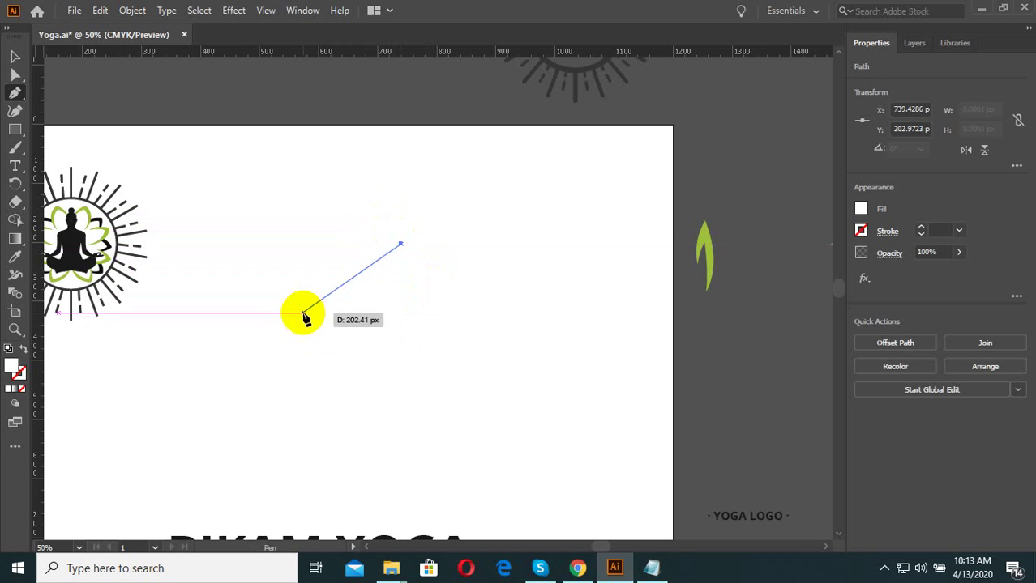
drag(304, 324, 275, 383)
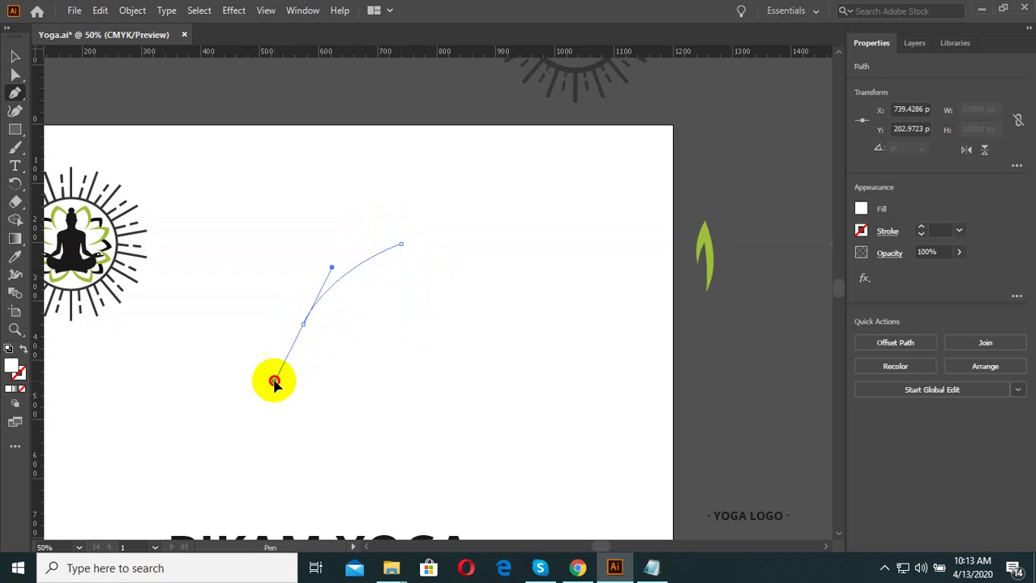
click(304, 324)
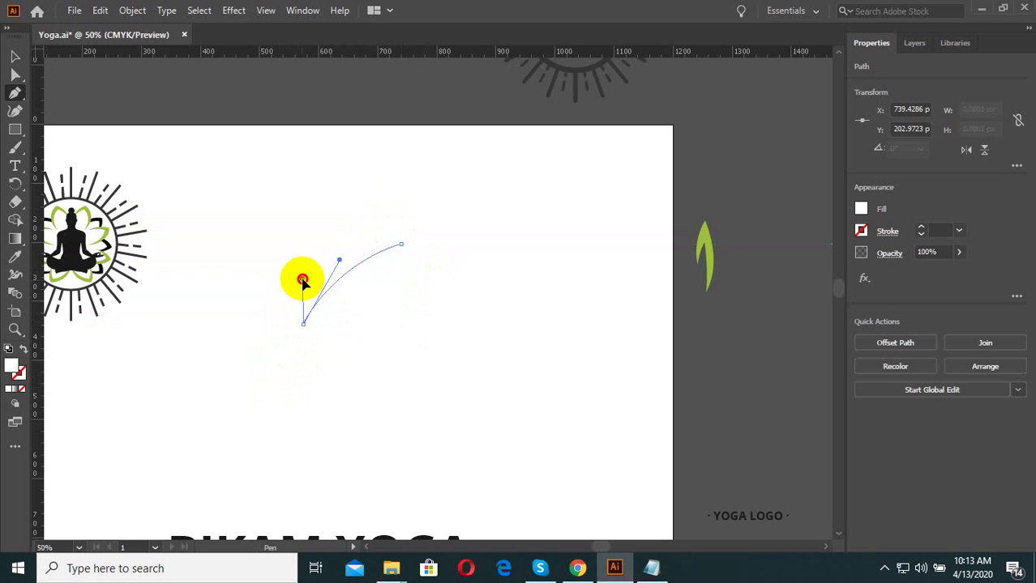
drag(303, 297, 303, 295)
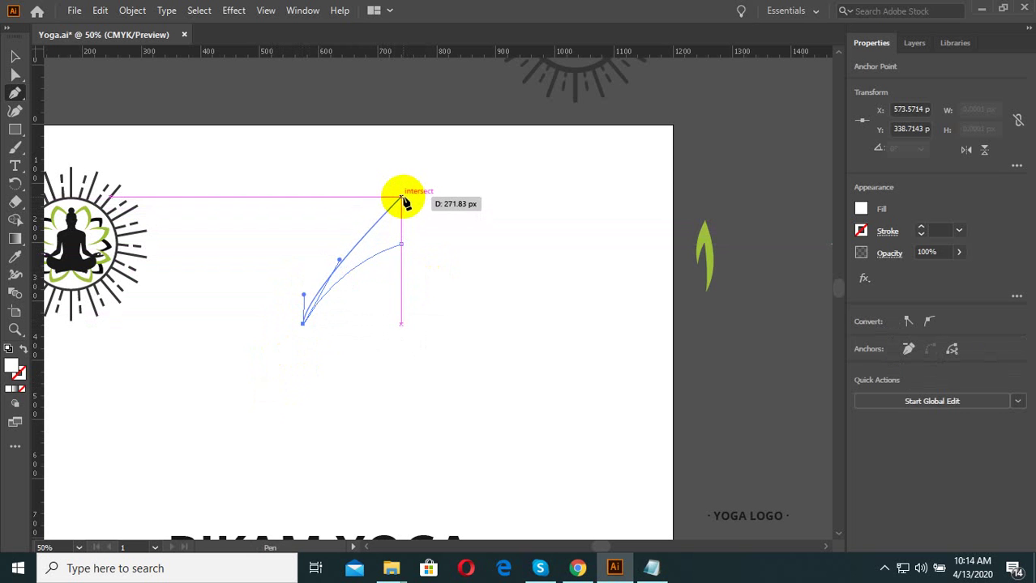
mouse_move(401, 197)
mouse_down()
mouse_move(483, 138)
mouse_move(457, 144)
mouse_move(444, 167)
mouse_up()
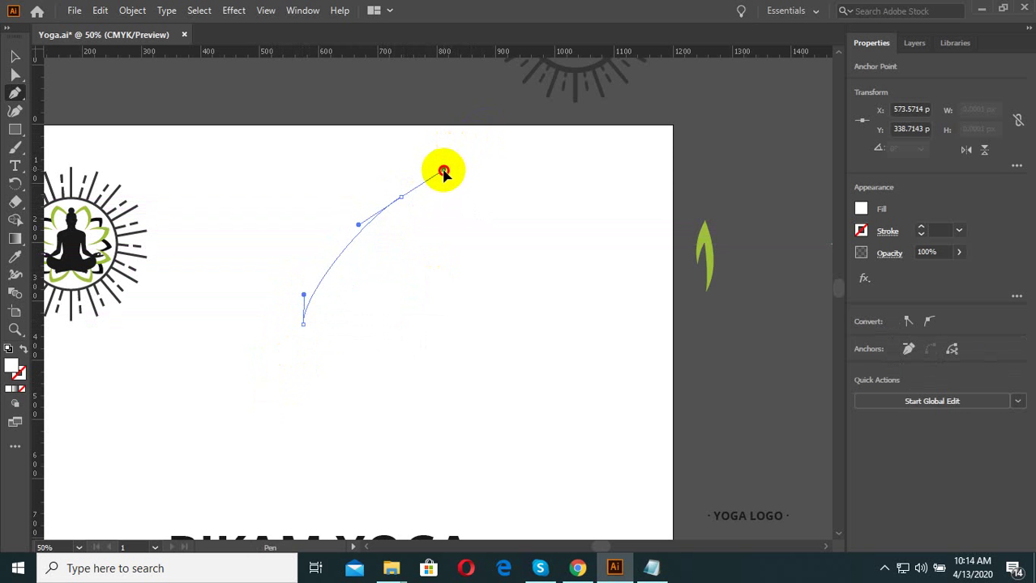
mouse_move(427, 221)
mouse_down()
mouse_move(301, 300)
mouse_move(249, 285)
mouse_move(42, 389)
mouse_up()
Swap fill and stroke and set the path's stroke colour to red E80303.
click(21, 376)
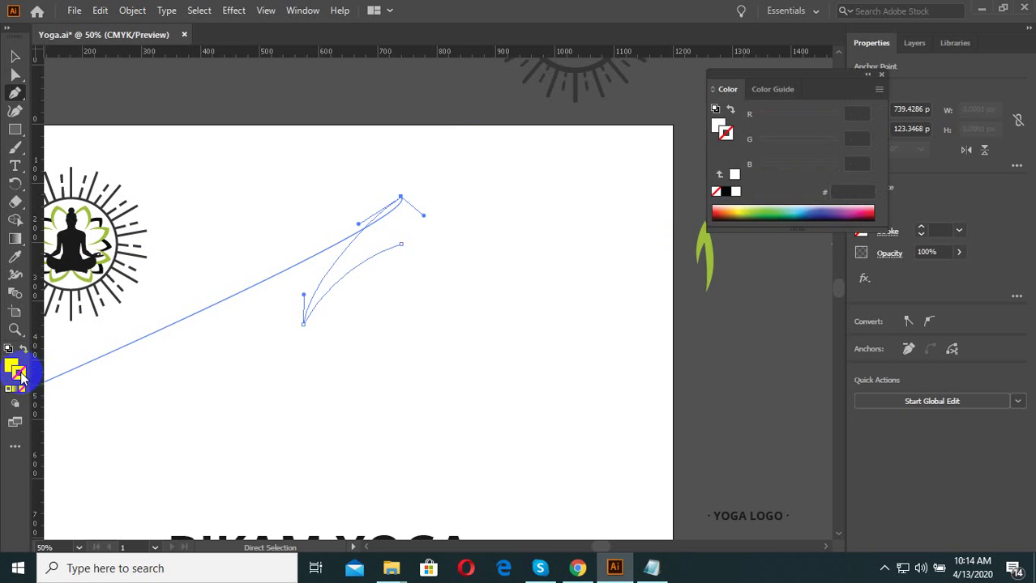
click(25, 351)
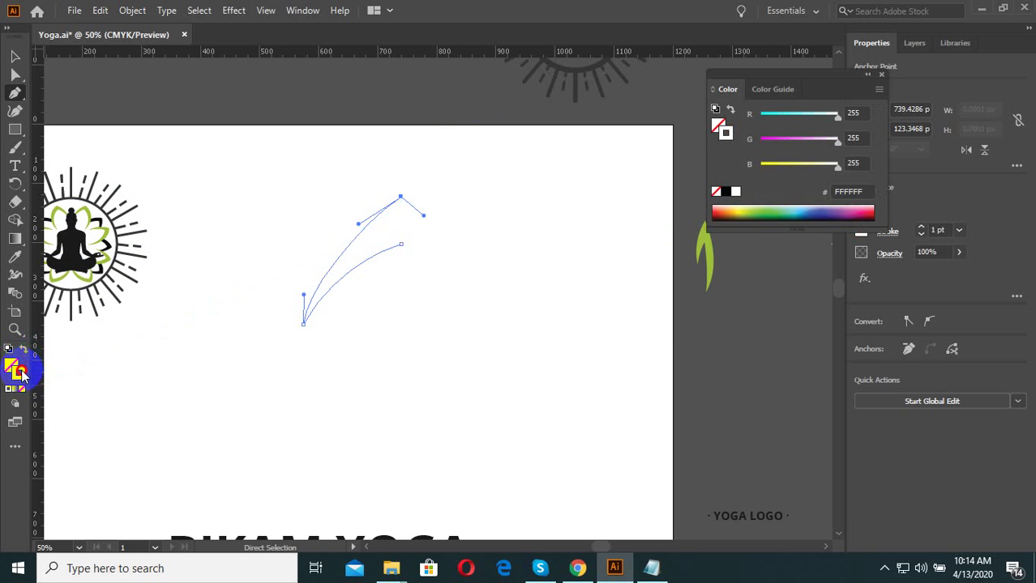
double_click(21, 375)
drag(328, 289, 396, 203)
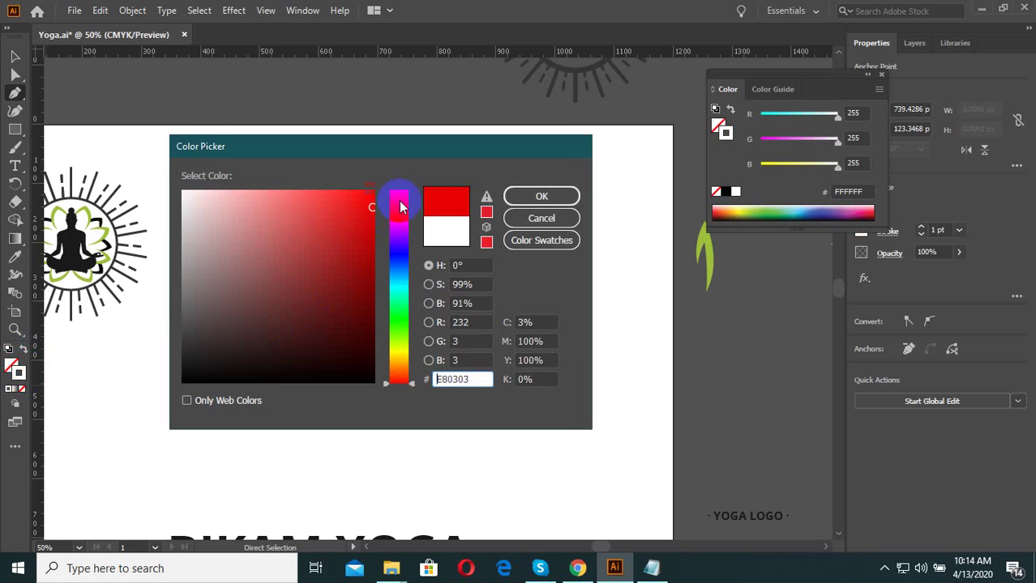
click(525, 195)
Extend the path with a curved bottom anchor and a return curve back toward the tip.
scroll(438, 245, up, 2)
scroll(440, 244, down, 2)
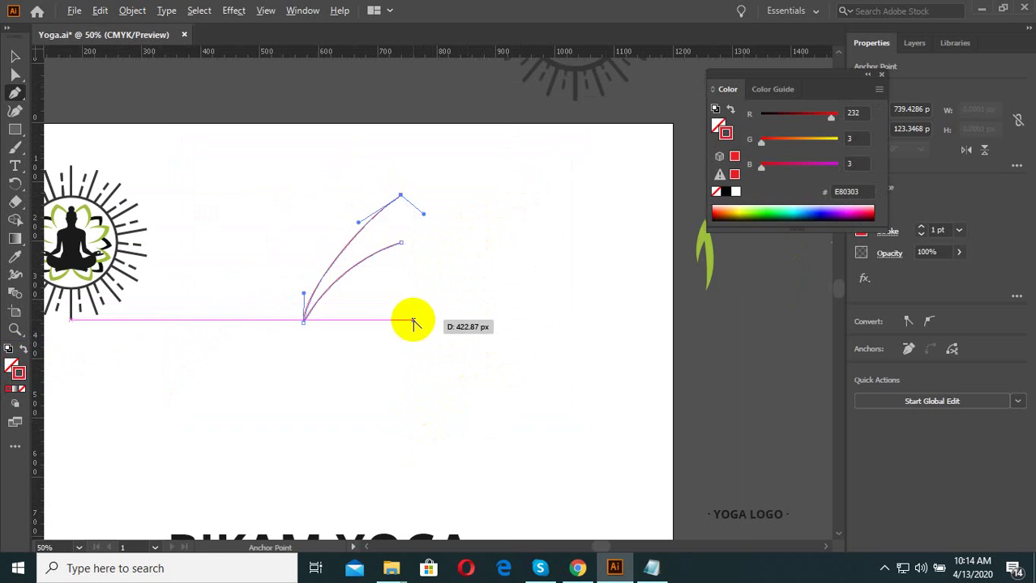
scroll(413, 319, down, 2)
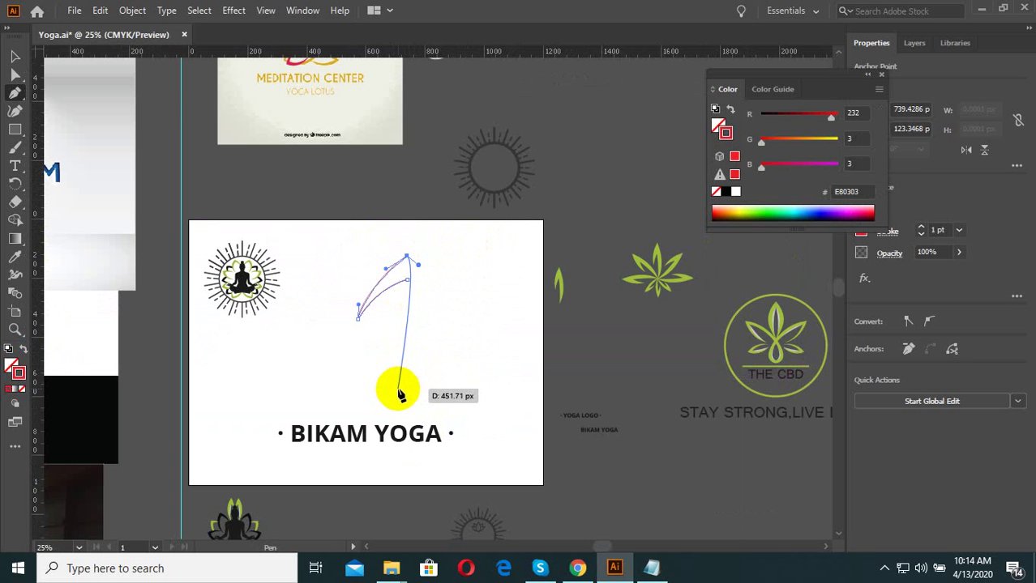
mouse_move(398, 390)
mouse_down()
mouse_move(345, 453)
mouse_move(347, 438)
mouse_up()
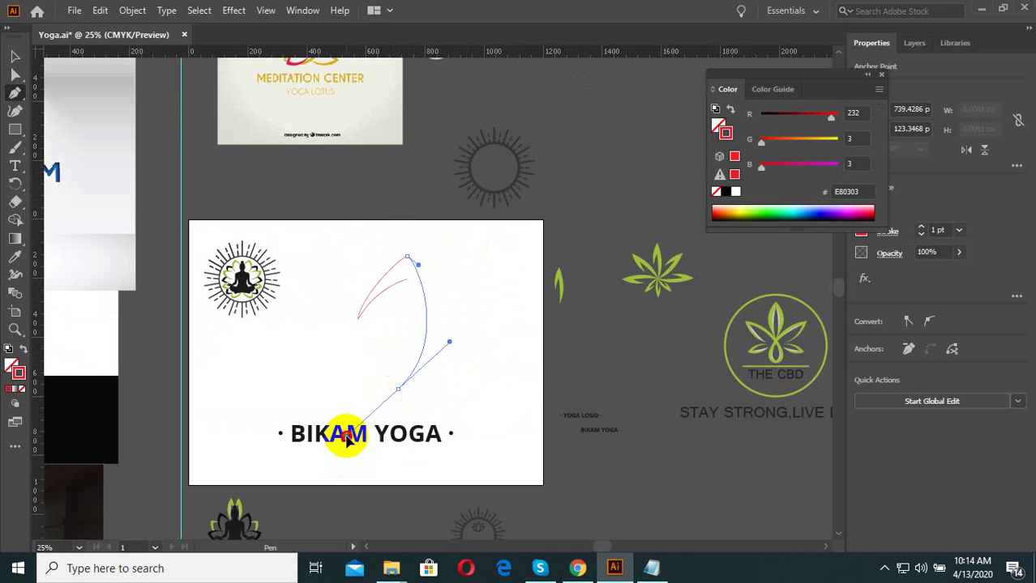
click(381, 324)
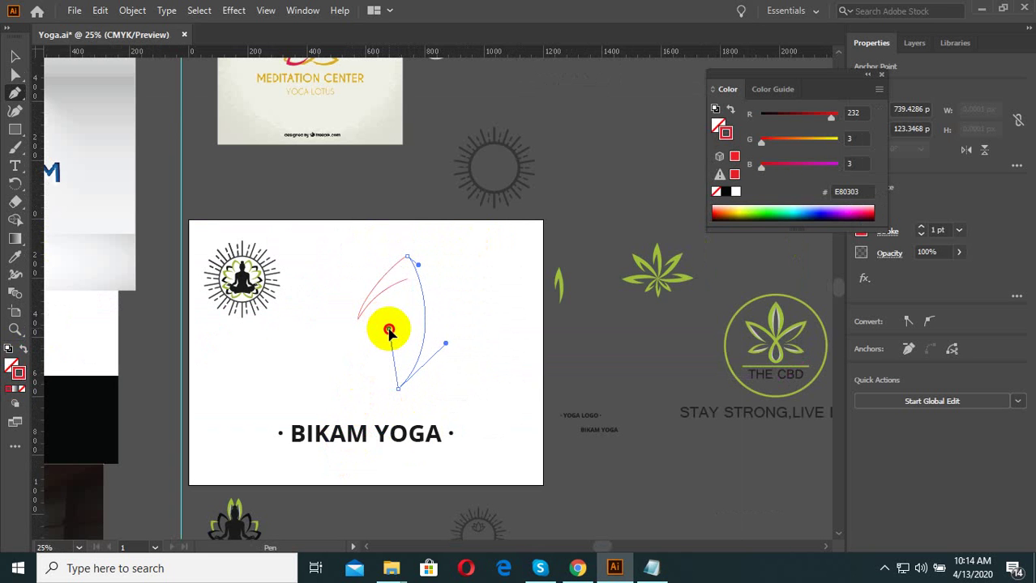
mouse_move(403, 361)
mouse_down()
mouse_move(409, 284)
mouse_move(397, 233)
mouse_up()
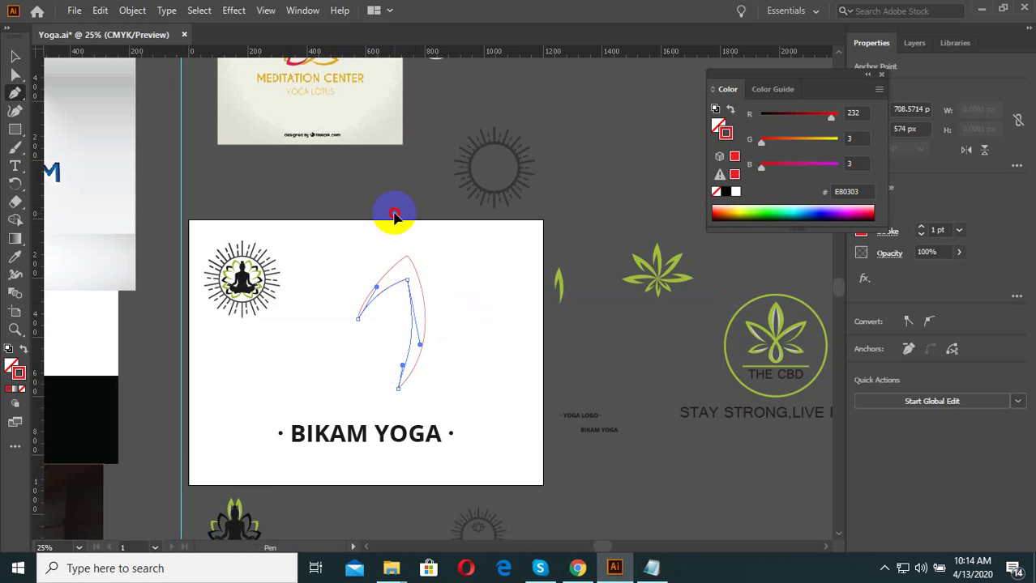
Drag the petal's upper direction handles with Direct Selection to refine its curve.
scroll(389, 416, up, 4)
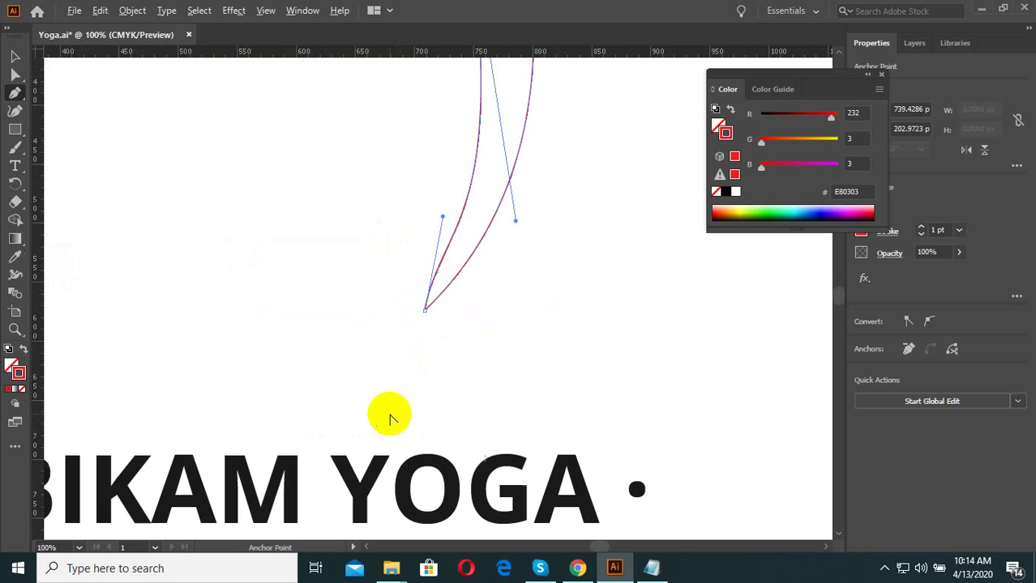
click(27, 71)
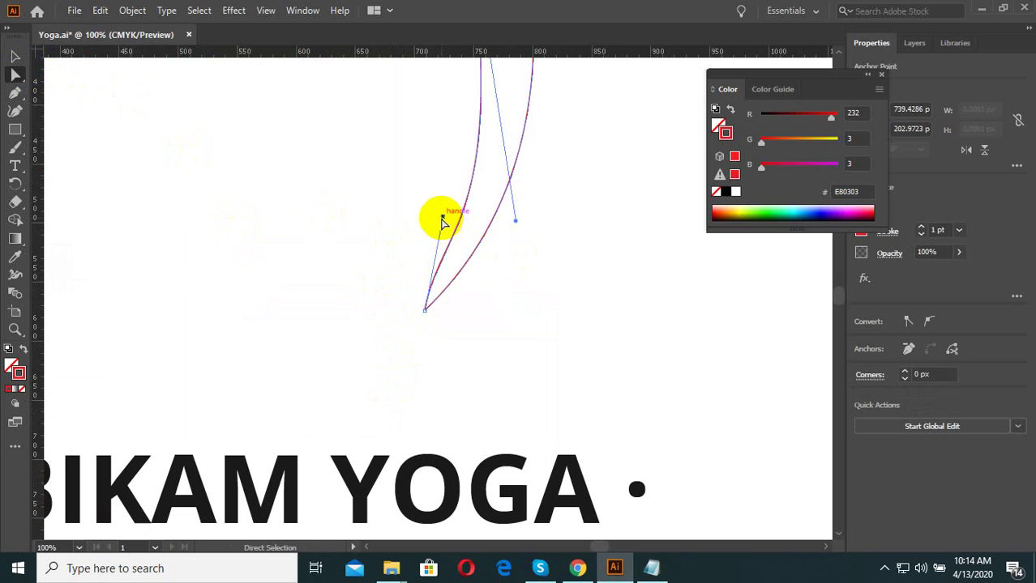
mouse_move(441, 217)
mouse_down()
mouse_move(457, 219)
mouse_move(446, 268)
mouse_up()
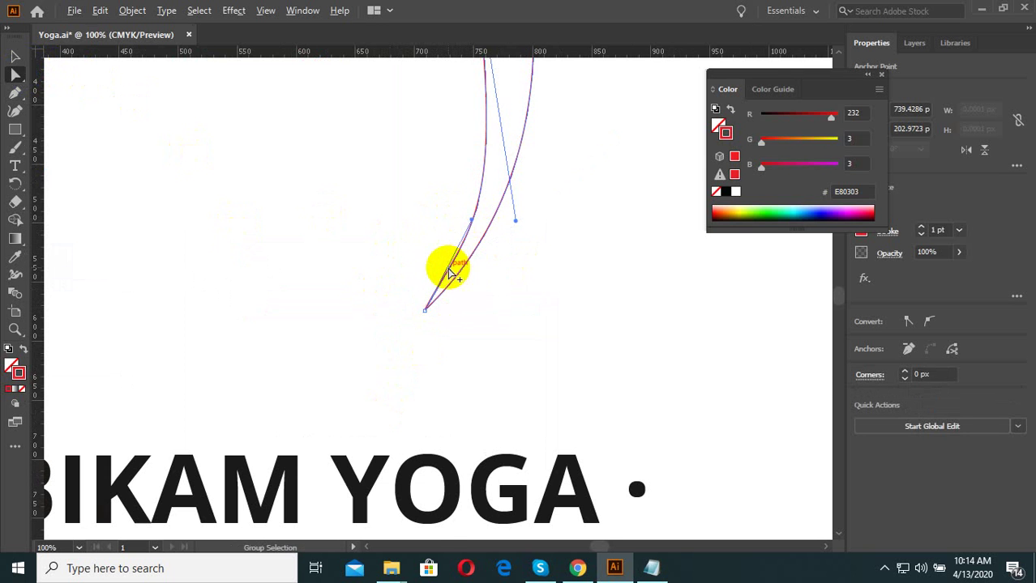
scroll(447, 268, down, 2)
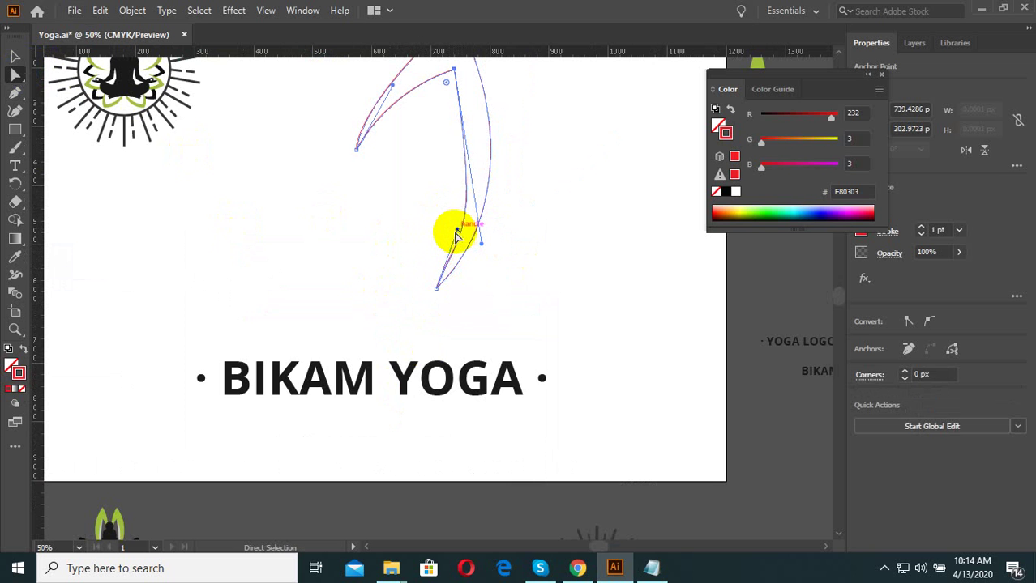
drag(458, 233, 451, 252)
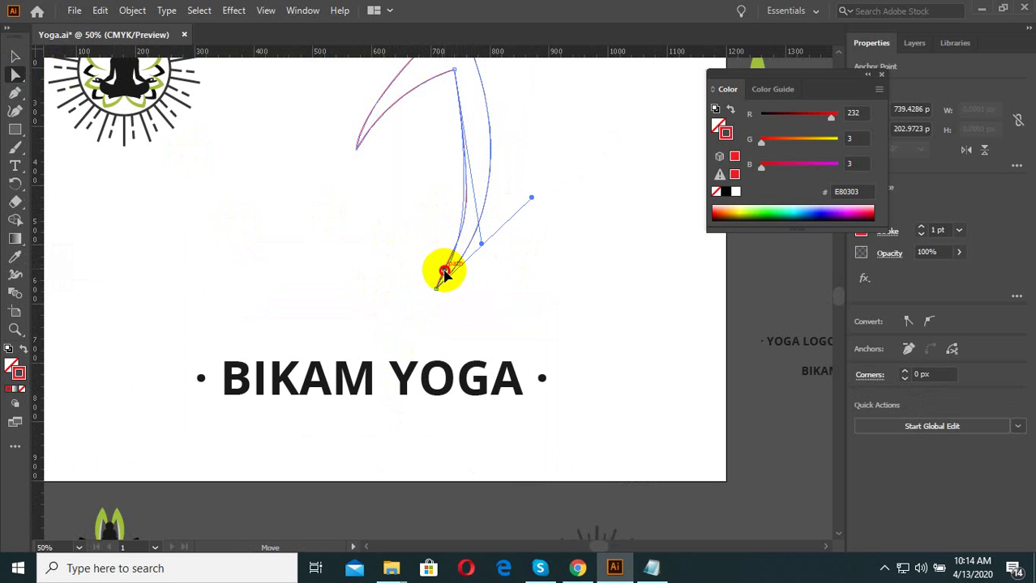
click(593, 281)
scroll(490, 322, down, 3)
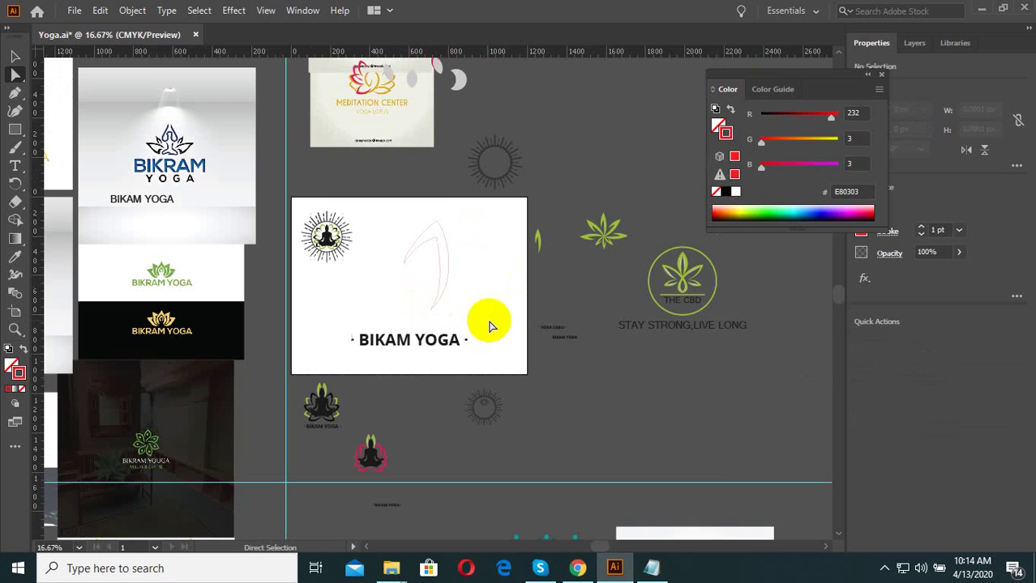
scroll(478, 301, up, 3)
Nudge the inner top corner anchor and reshape the petal's lower right curve.
click(409, 246)
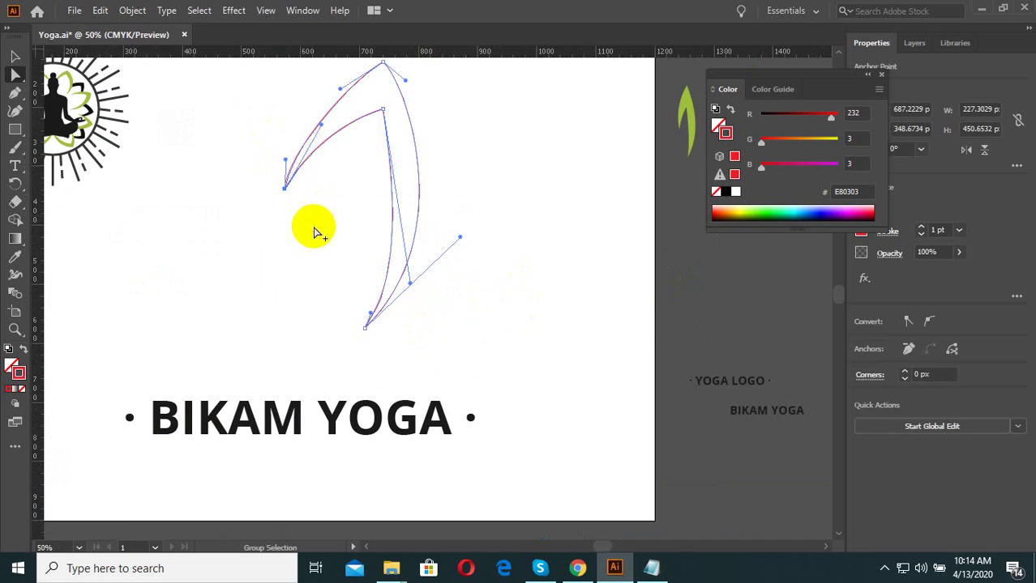
click(311, 224)
scroll(405, 232, down, 3)
scroll(442, 228, up, 4)
click(413, 288)
scroll(438, 279, up, 3)
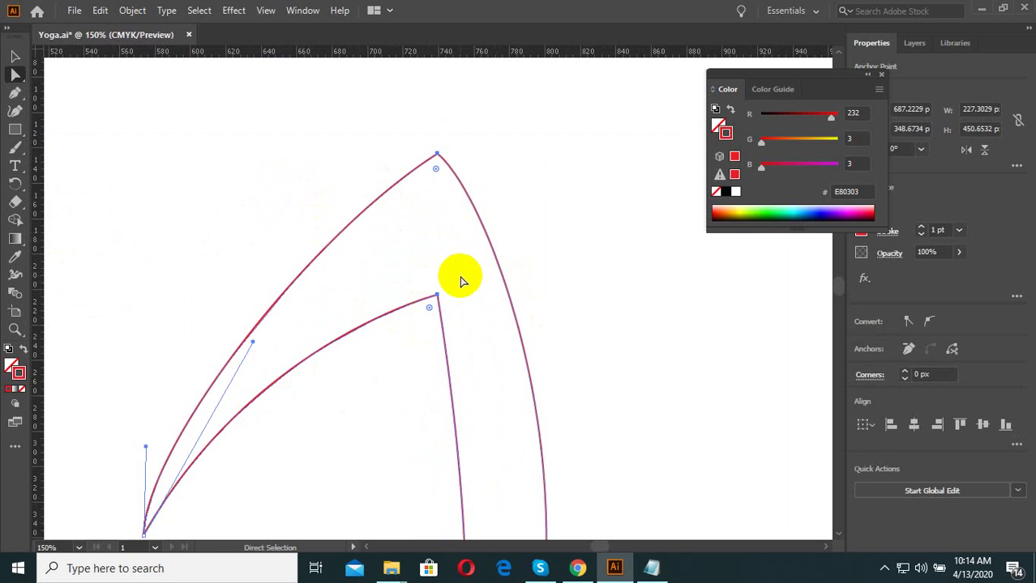
click(444, 311)
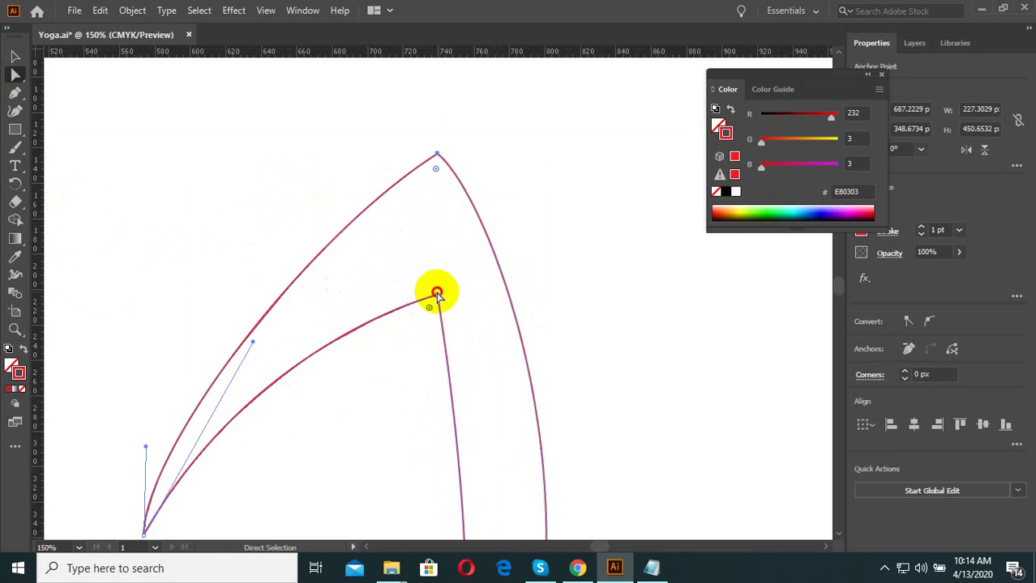
drag(437, 294, 432, 298)
scroll(444, 321, down, 3)
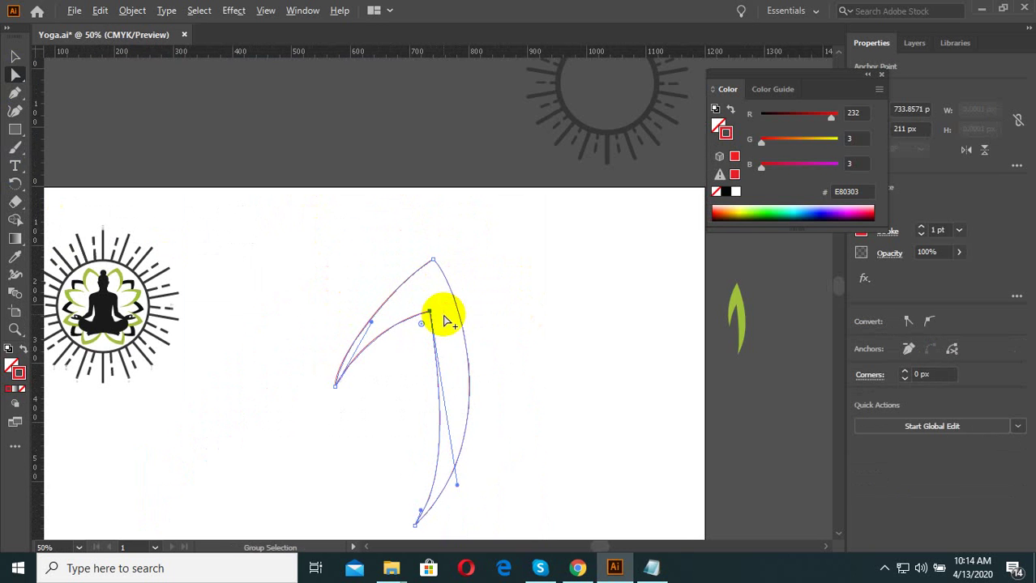
mouse_move(457, 487)
mouse_down()
mouse_move(477, 363)
mouse_move(462, 448)
mouse_move(471, 433)
mouse_up()
Smooth the petal's lower left curve and check the finished outline.
click(395, 420)
click(332, 368)
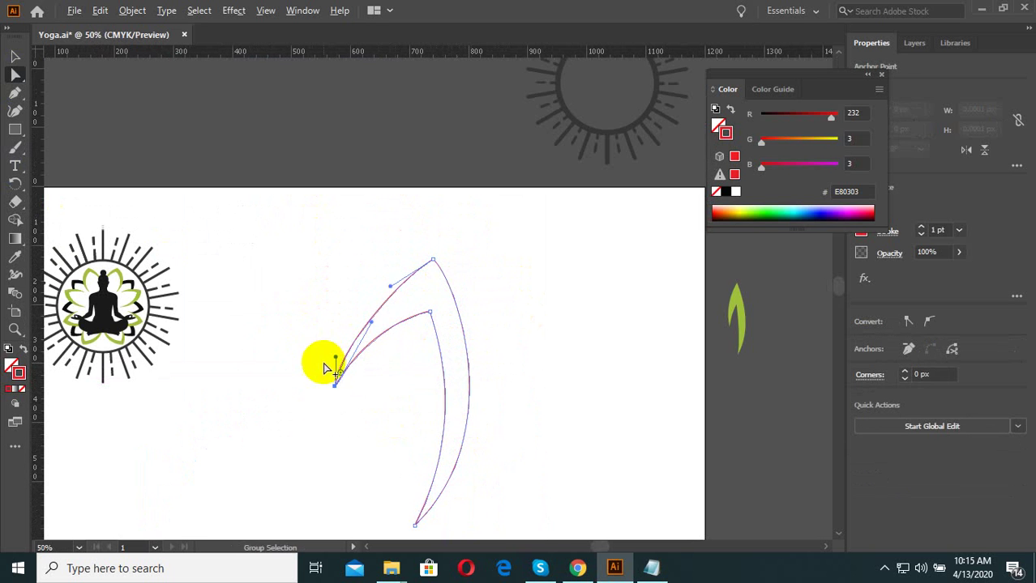
scroll(326, 363, up, 2)
drag(350, 354, 361, 340)
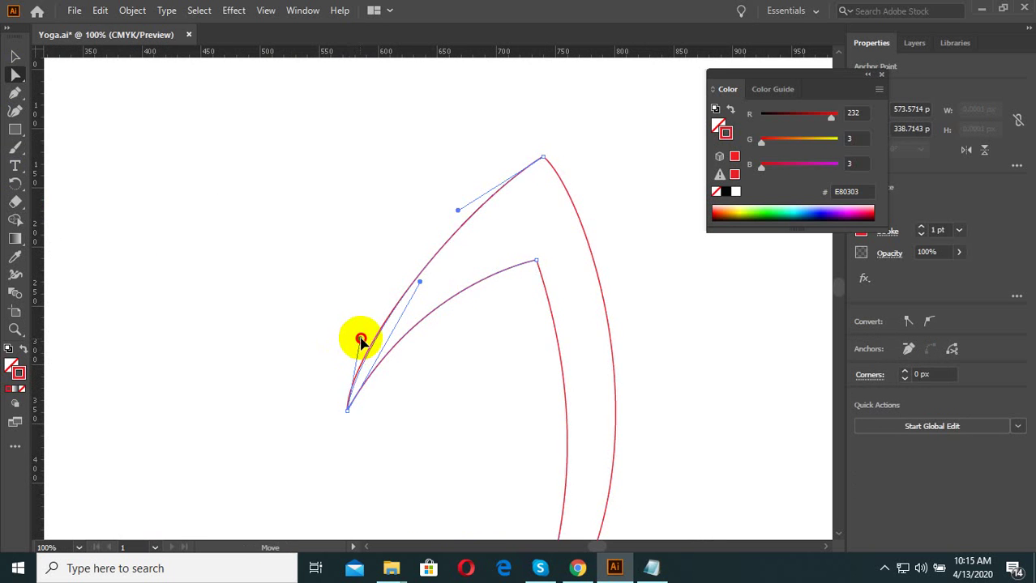
click(423, 370)
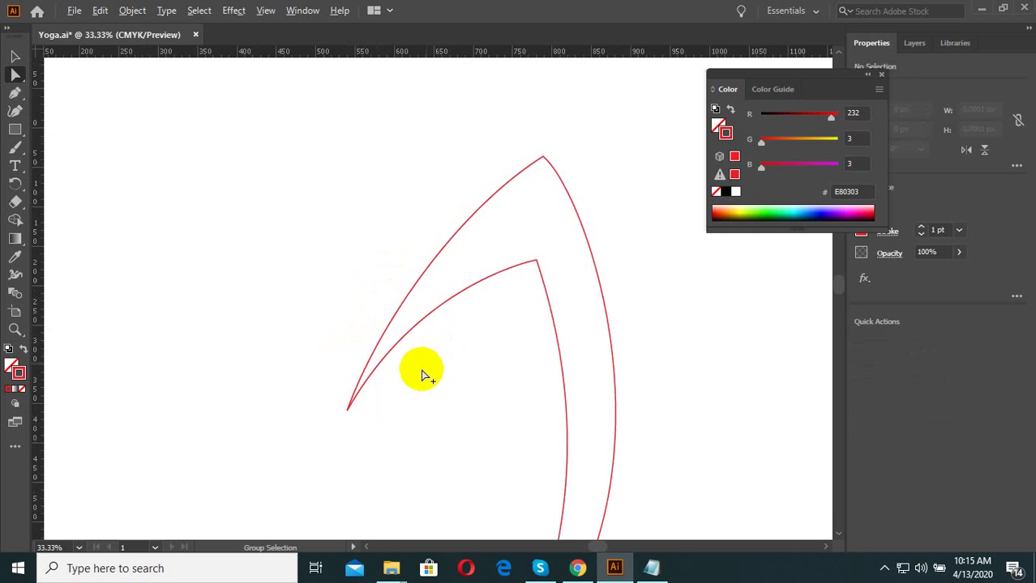
scroll(423, 370, down, 3)
scroll(452, 382, up, 2)
click(440, 287)
scroll(439, 287, down, 2)
click(535, 270)
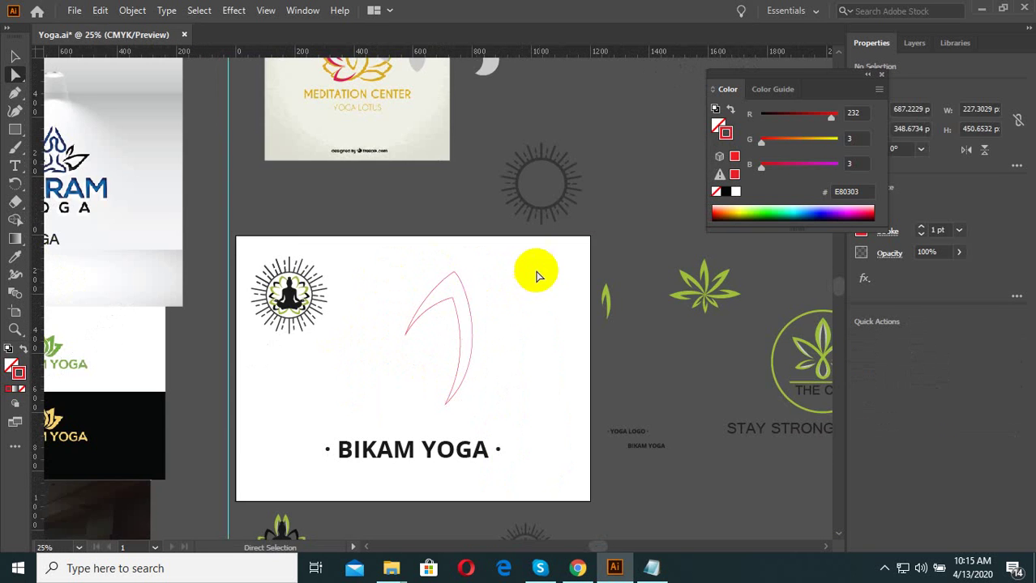
scroll(492, 392, up, 1)
click(464, 353)
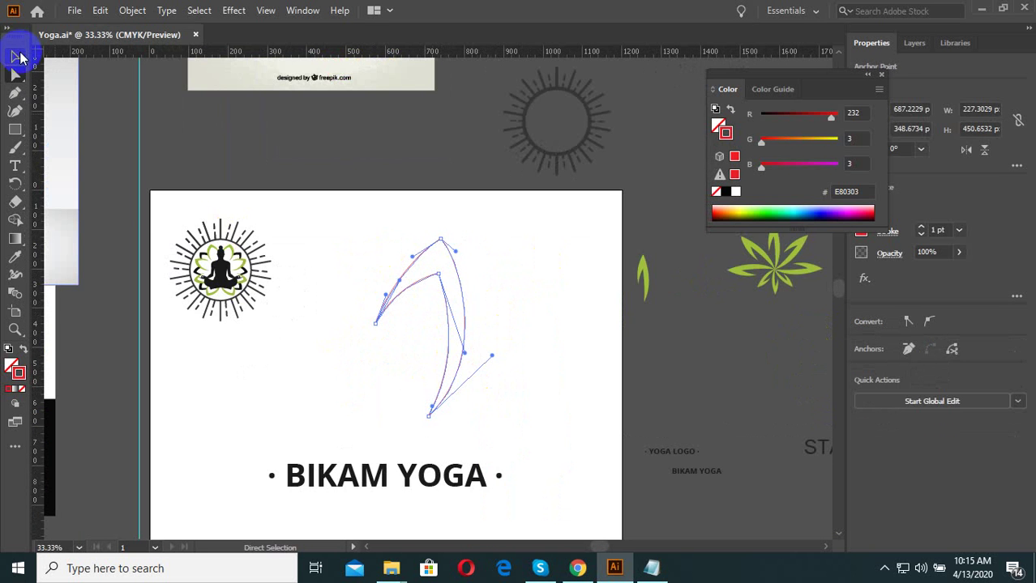
click(19, 57)
Scale the red petal outline down, rotate it about 12.7° tip-right, and nudge it upward.
drag(463, 419, 445, 379)
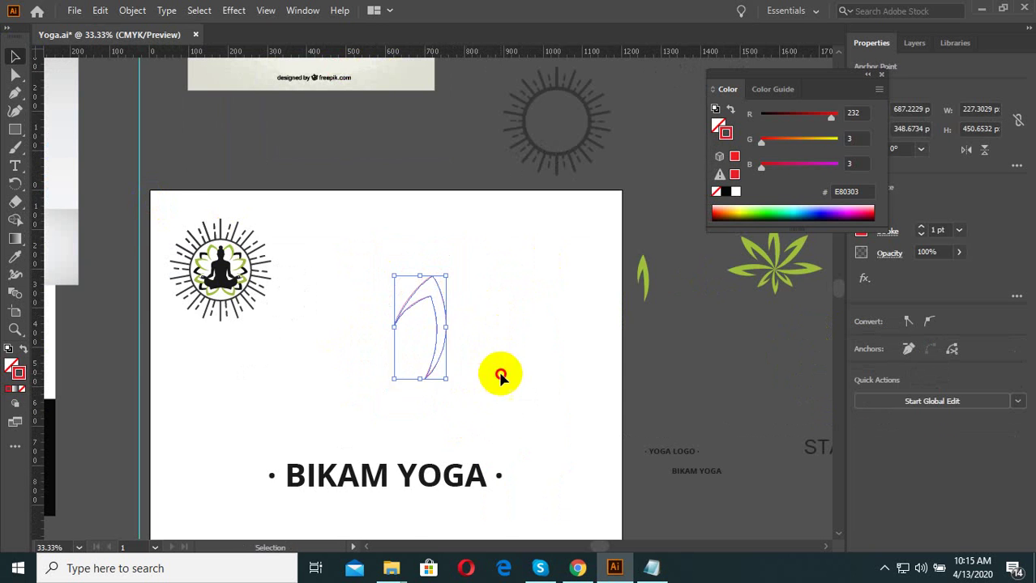
scroll(438, 328, up, 1)
drag(521, 371, 399, 302)
drag(455, 401, 474, 393)
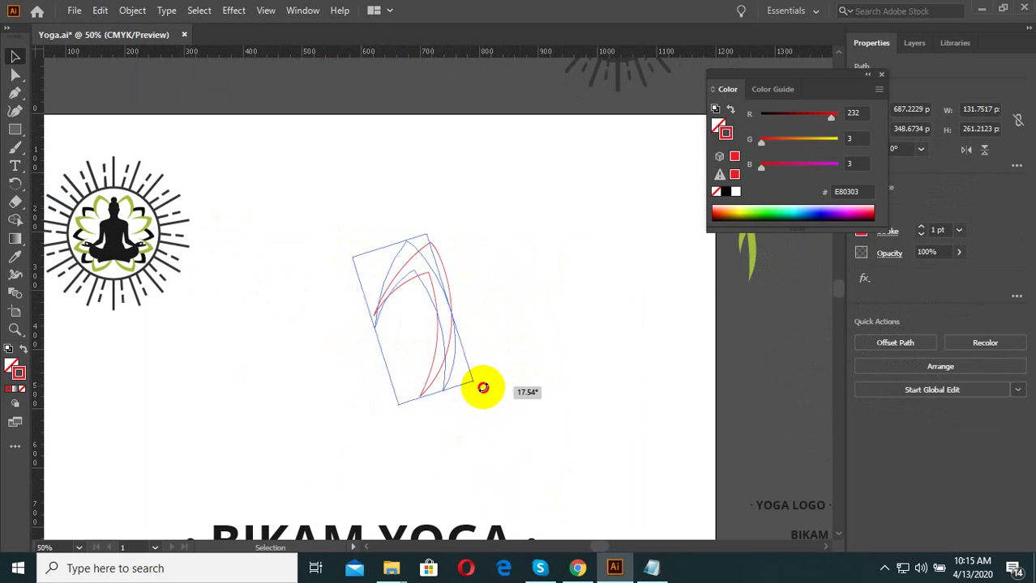
click(520, 273)
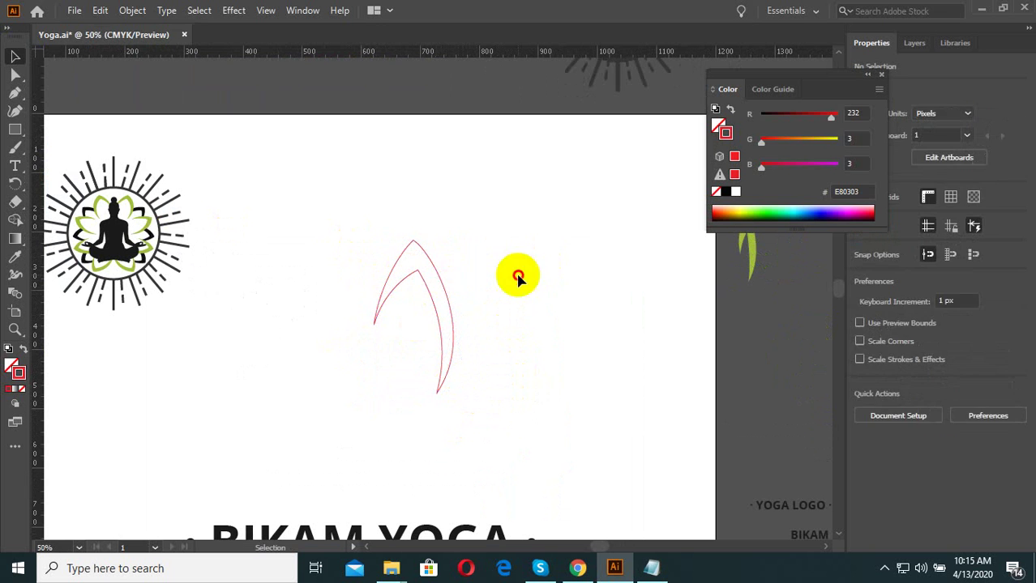
click(444, 286)
drag(434, 294, 433, 271)
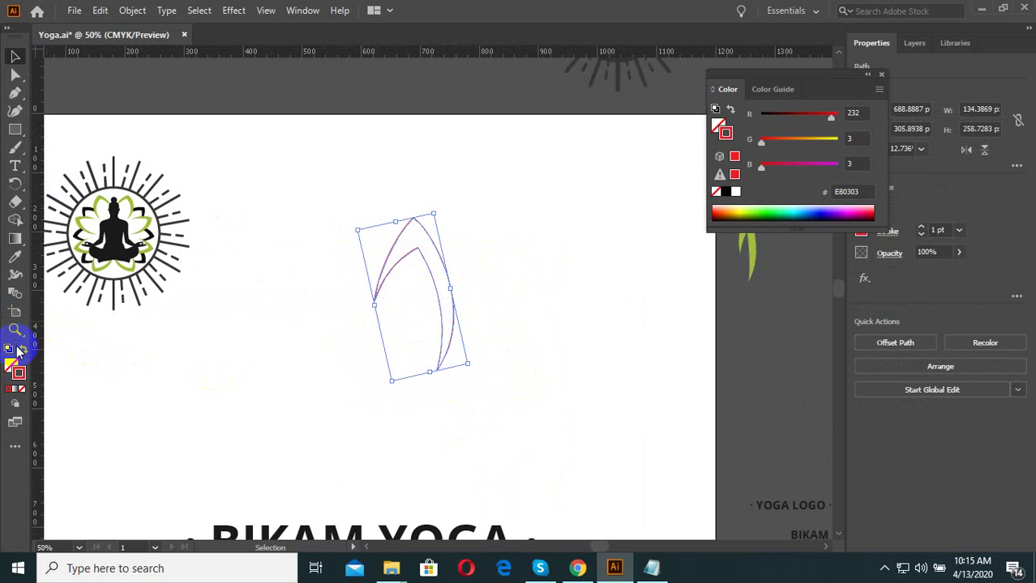
Give the petal a dark grey fill sampled with the Eyedropper.
click(14, 256)
click(365, 105)
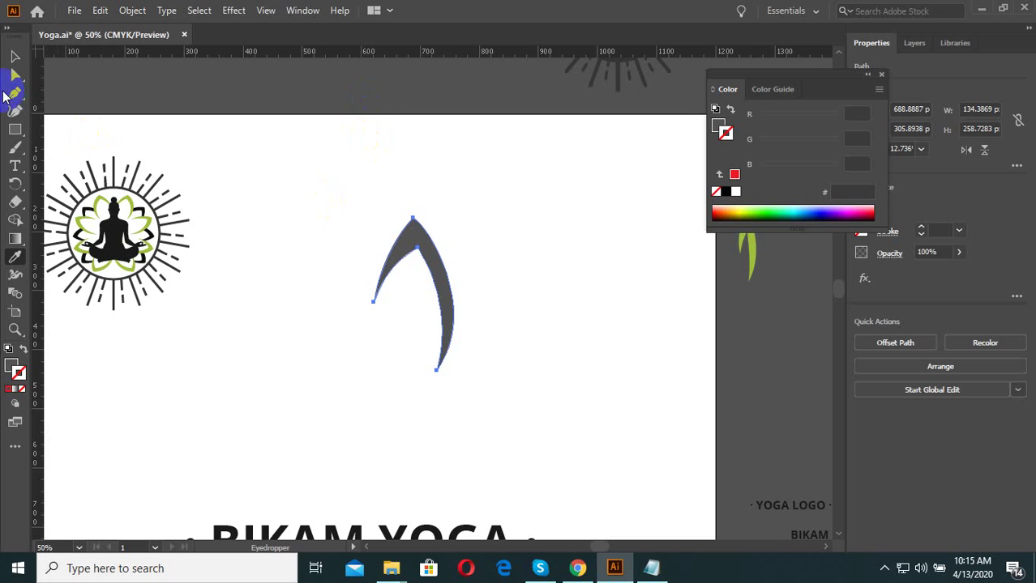
click(12, 57)
click(454, 320)
scroll(430, 332, up, 2)
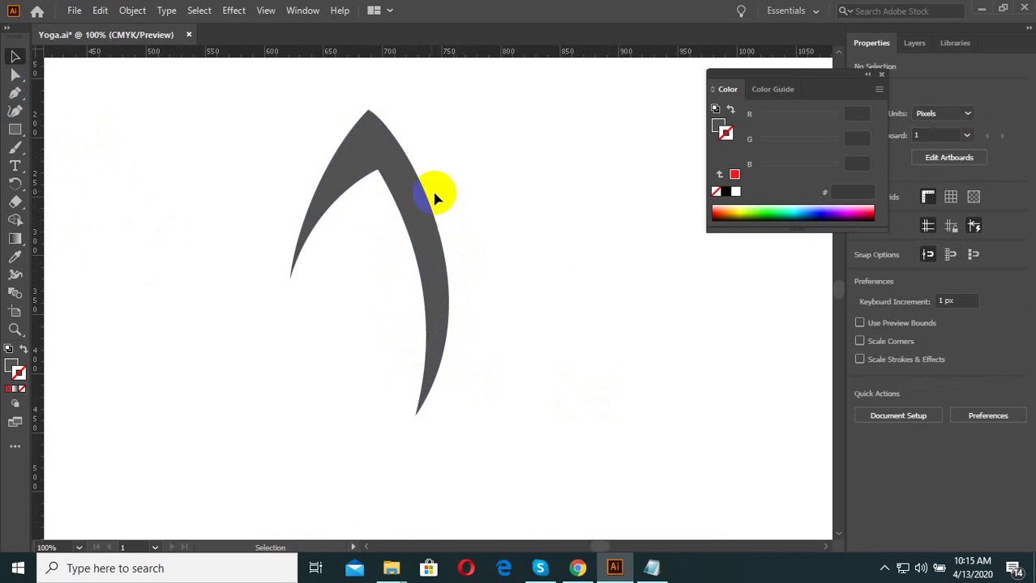
scroll(357, 166, up, 2)
click(474, 227)
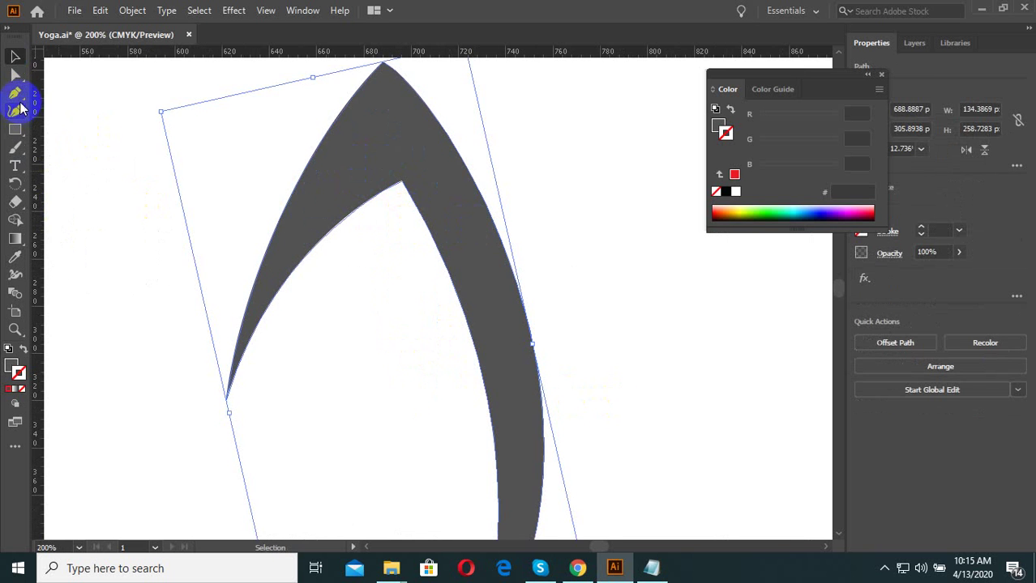
Adjust the crescent's tip anchor, its handles, and the inner point into a sharper shape.
click(17, 77)
scroll(296, 277, down, 1)
click(350, 136)
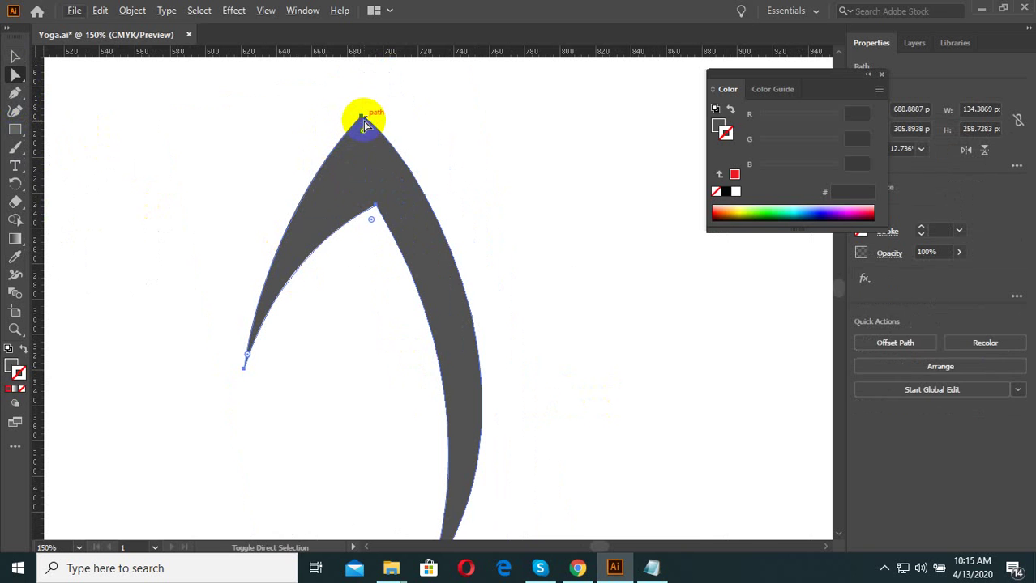
drag(363, 124, 371, 121)
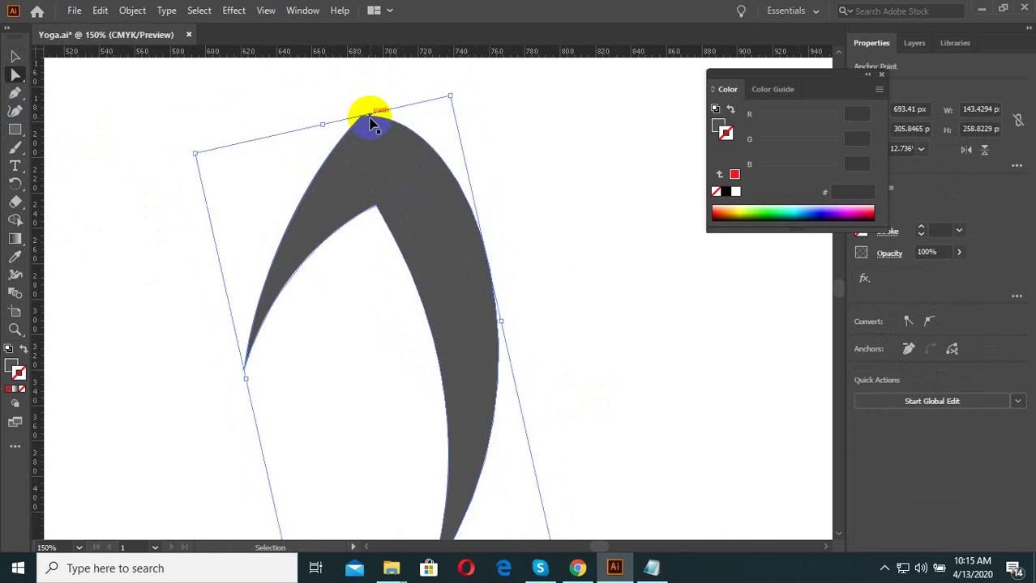
scroll(364, 123, up, 2)
drag(351, 123, 373, 122)
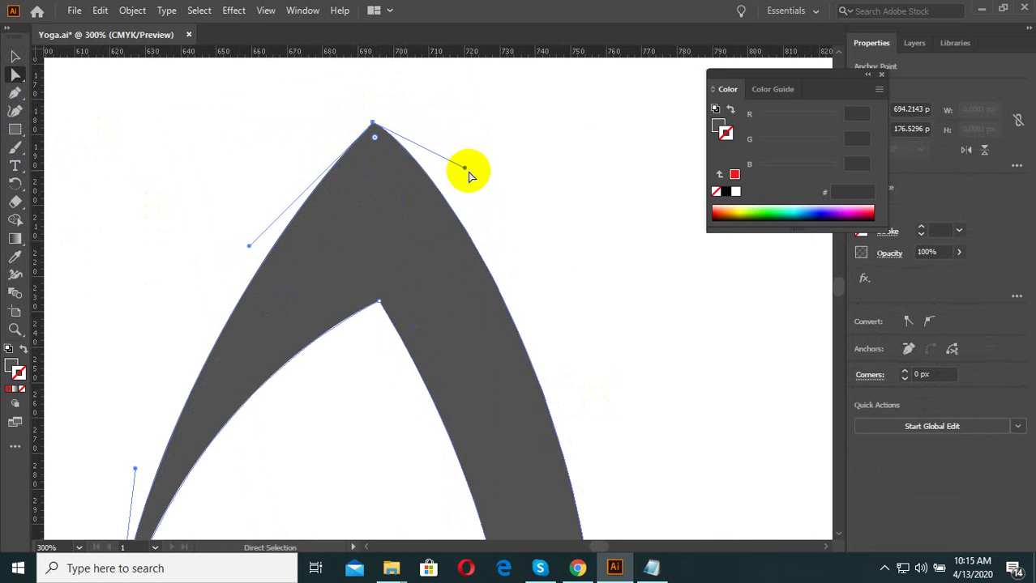
drag(462, 171, 464, 168)
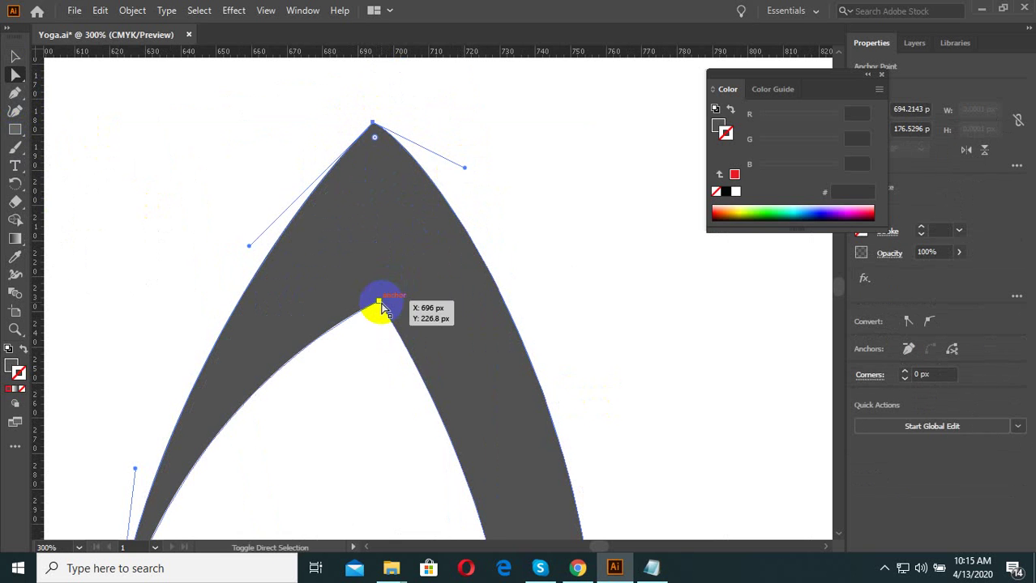
drag(380, 305, 373, 297)
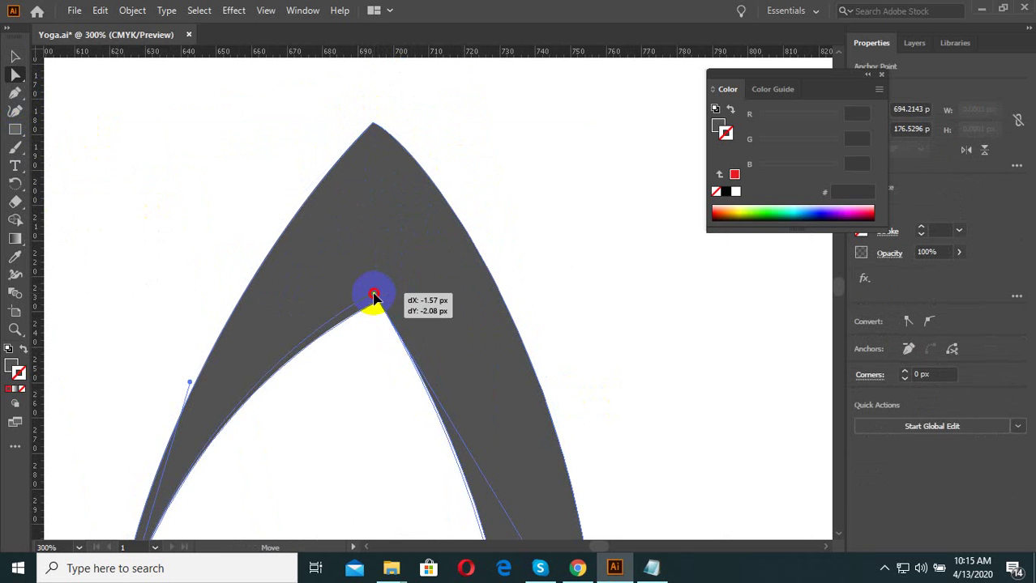
click(484, 176)
key(ctrl+1)
click(511, 231)
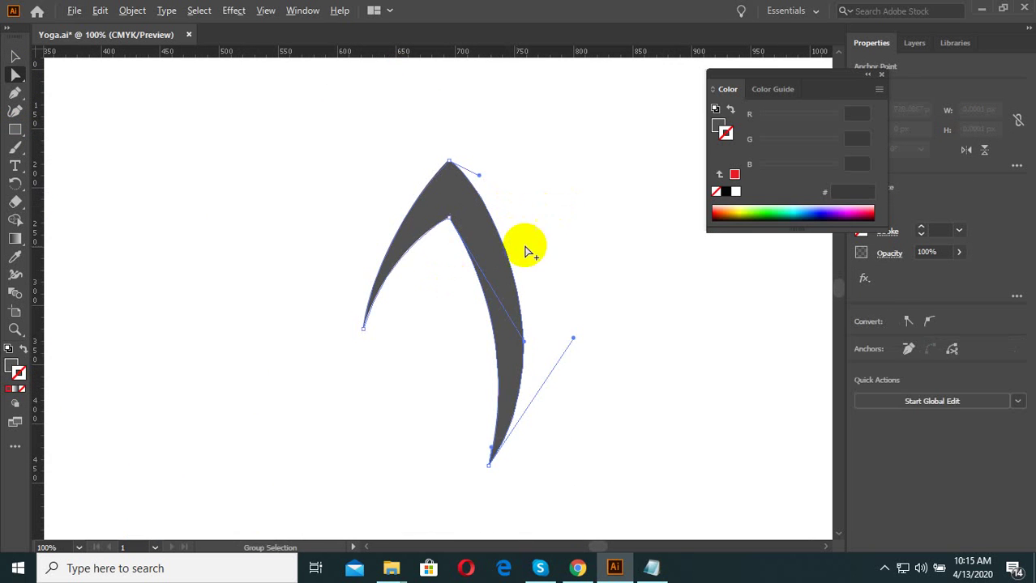
click(594, 359)
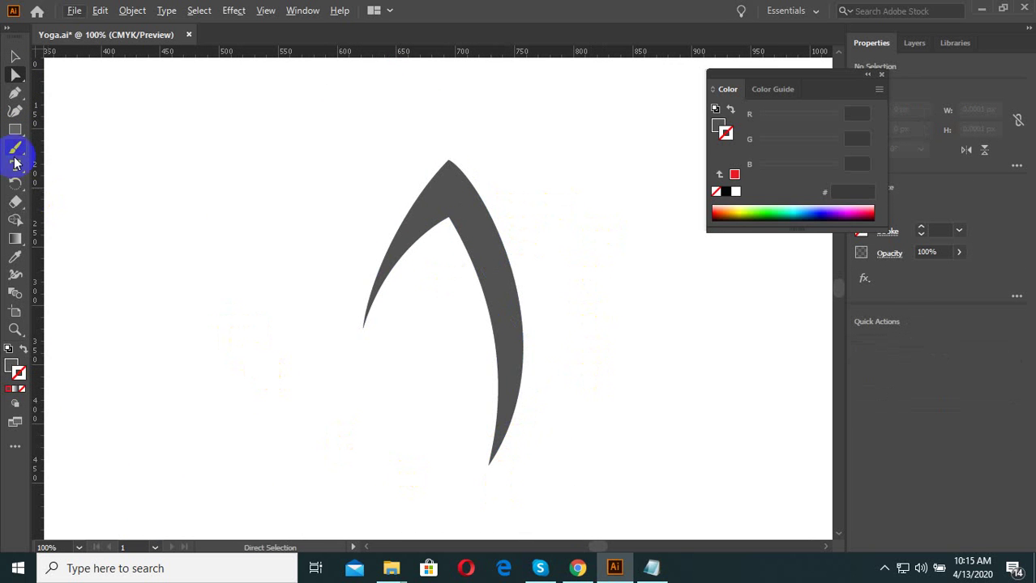
Draw a closed Pen shape along the inside of the crescent's right arm.
click(16, 95)
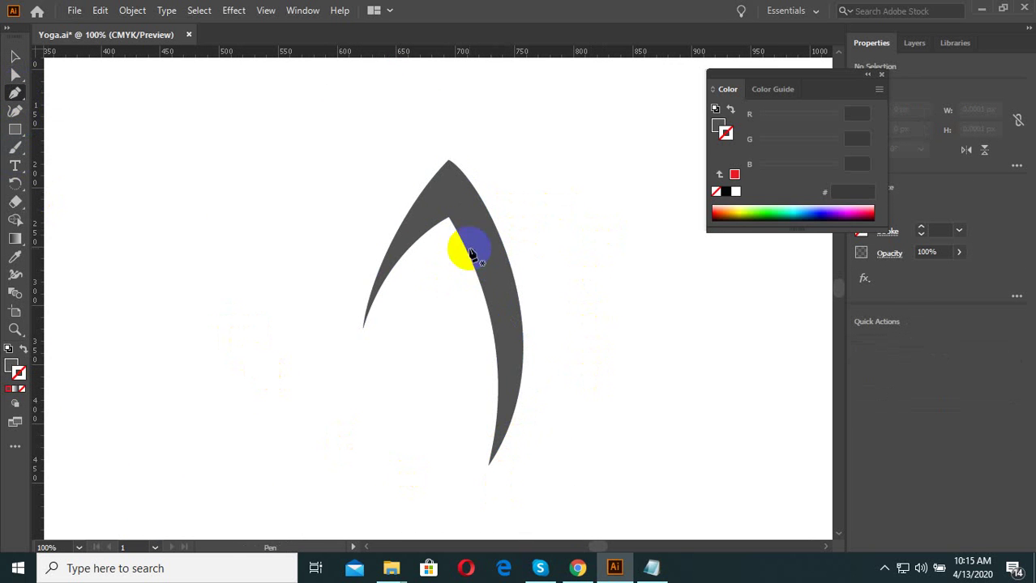
click(449, 219)
key(ctrl+minus)
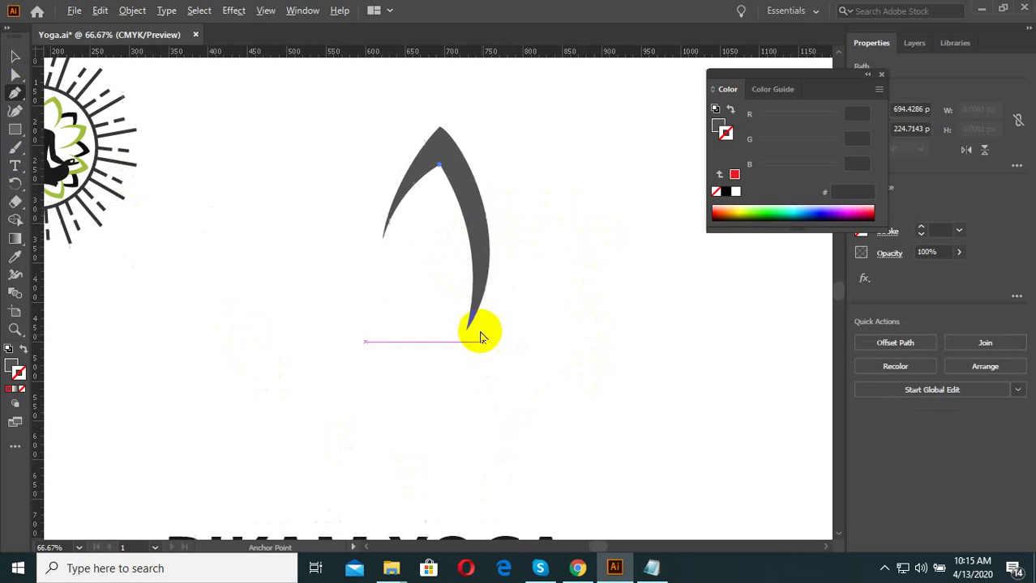
mouse_move(468, 324)
mouse_down()
mouse_move(459, 377)
mouse_move(469, 378)
mouse_move(480, 281)
mouse_move(432, 160)
mouse_up()
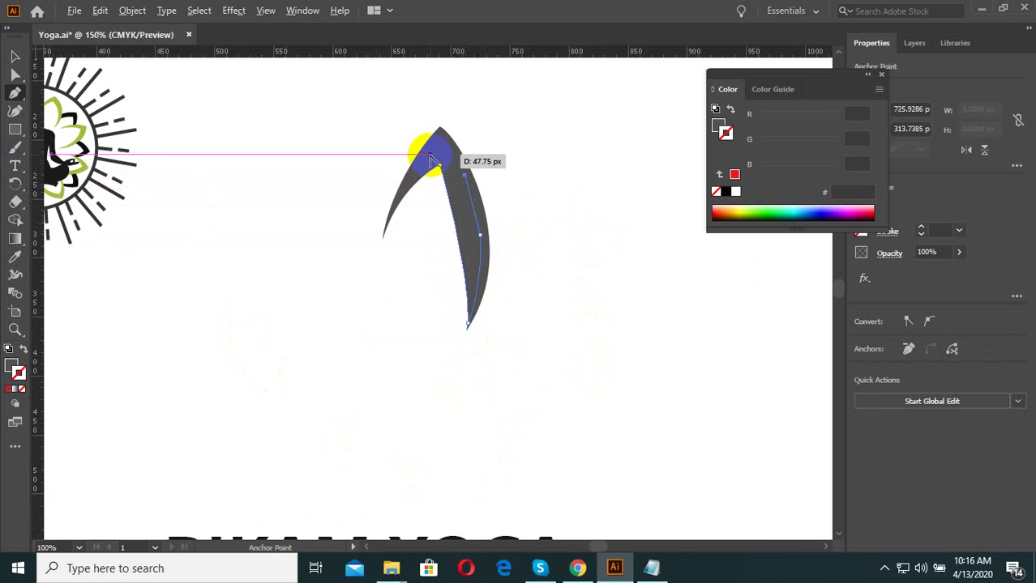
key(ctrl+plus)
click(15, 56)
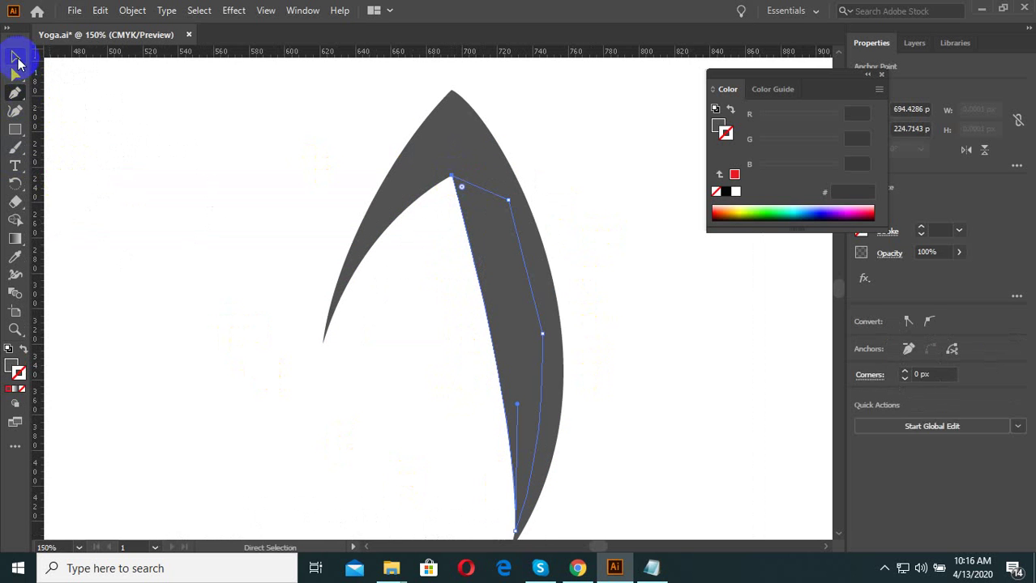
Select the new inner highlight shape and zoom to check it against the crescent.
click(405, 300)
key(ctrl+minus)
key(ctrl+minus)
click(465, 302)
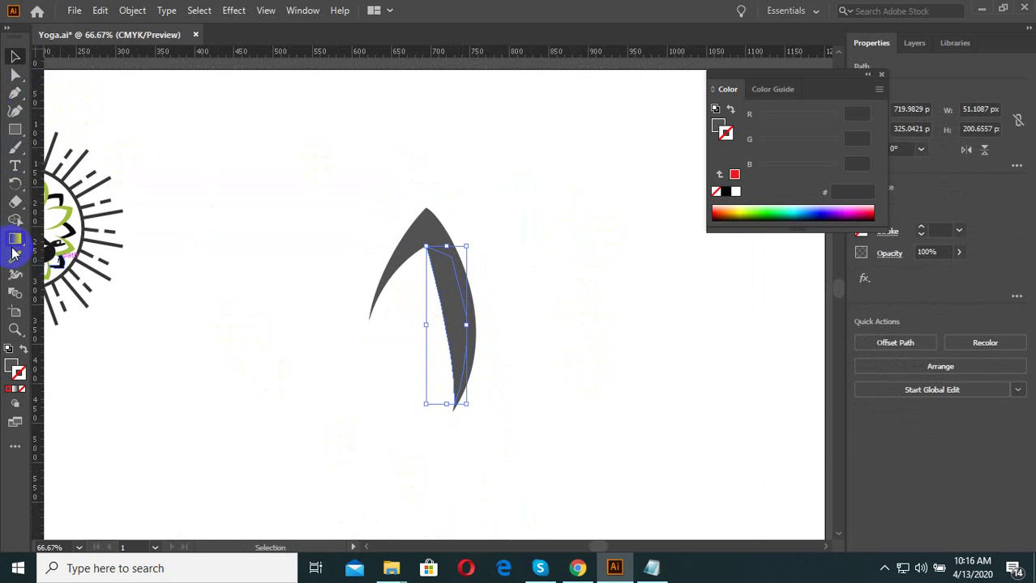
scroll(250, 309, down, 2)
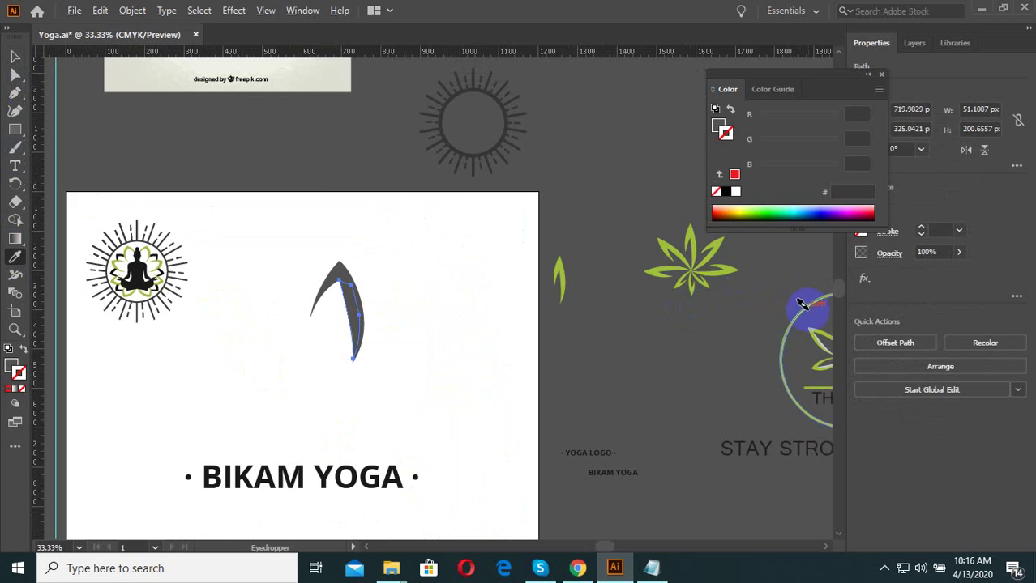
scroll(822, 338, up, 2)
scroll(823, 338, up, 2)
scroll(810, 339, down, 5)
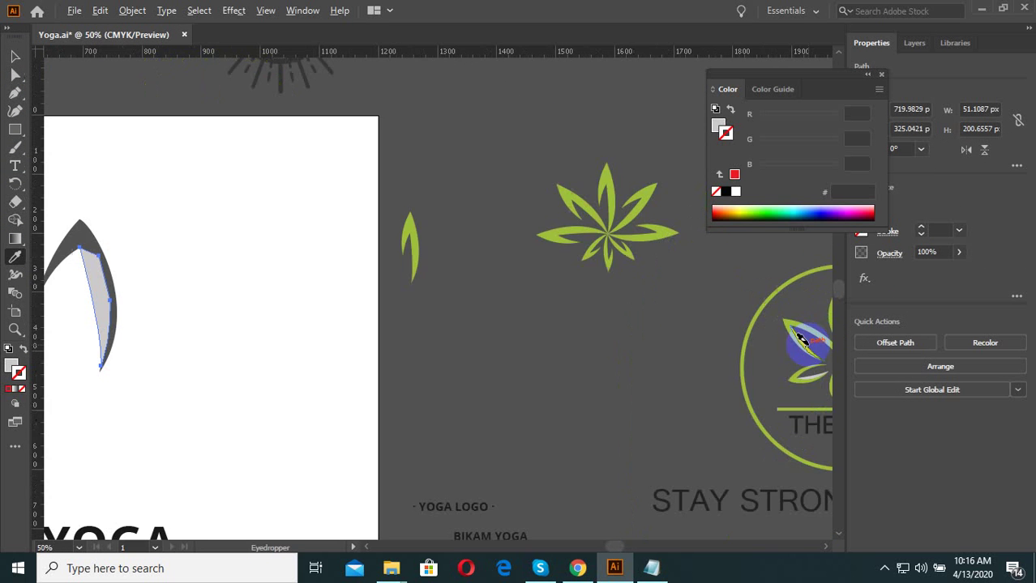
scroll(194, 301, up, 10)
scroll(163, 333, down, 10)
scroll(162, 334, up, 3)
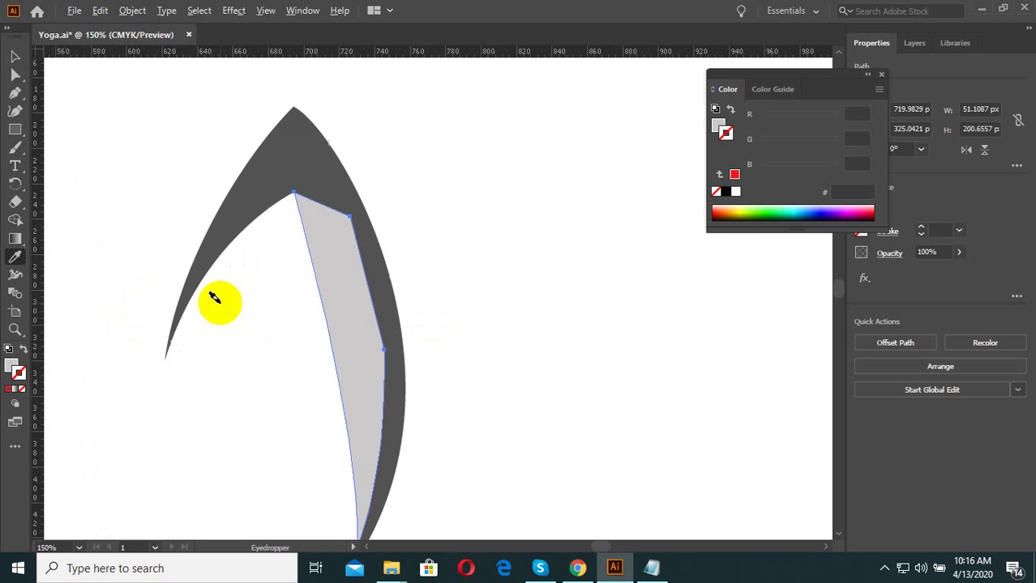
Send the light grey highlight shape to the back, behind the dark crescent.
click(15, 57)
right_click(340, 251)
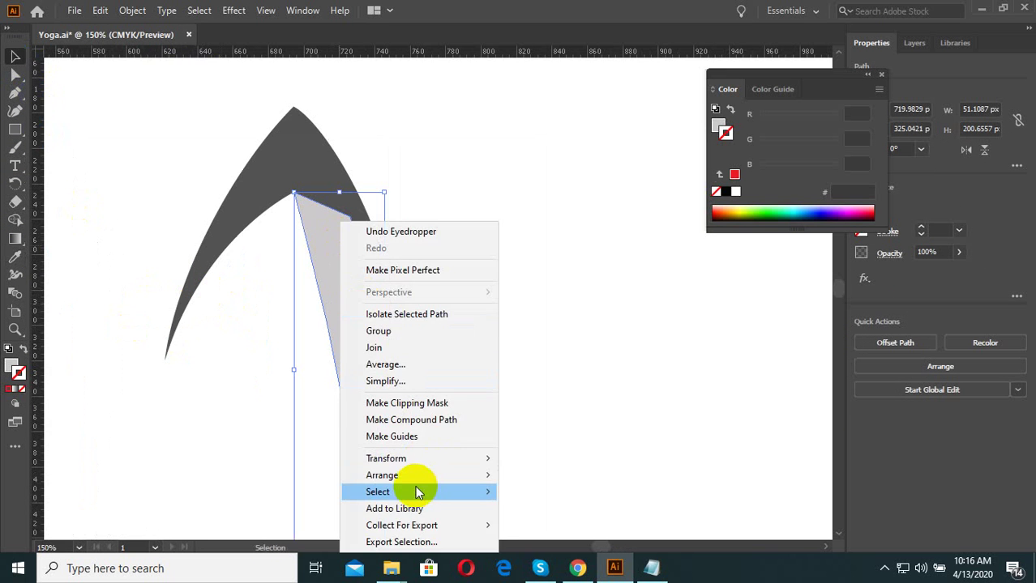
mouse_move(382, 475)
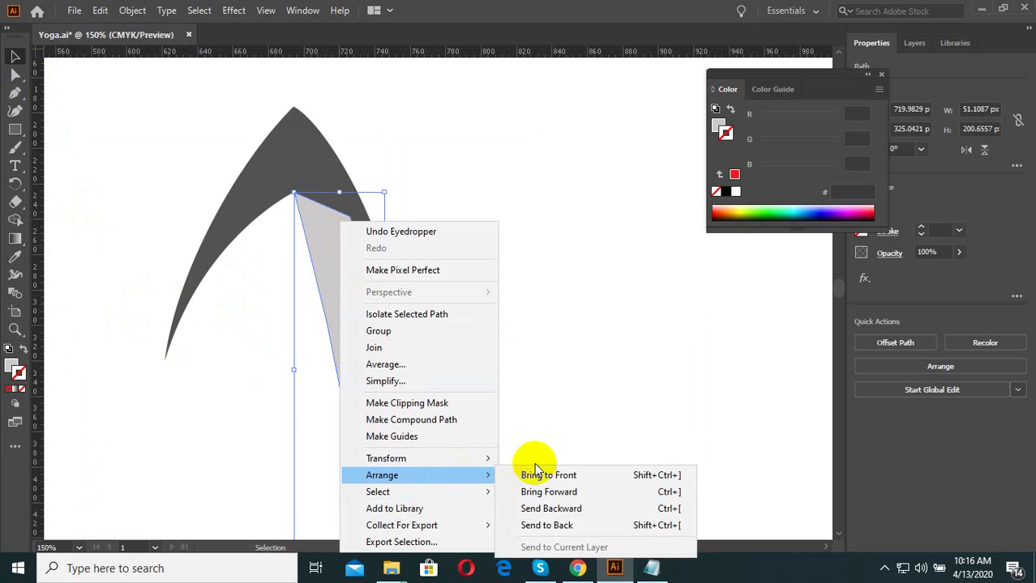
click(585, 525)
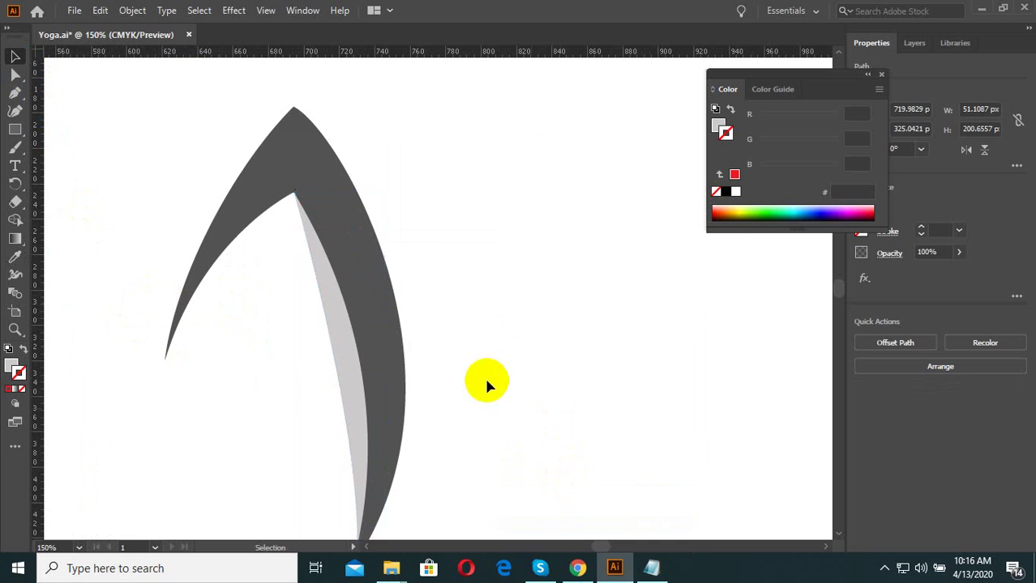
click(486, 381)
scroll(426, 369, down, 2)
scroll(342, 370, up, 2)
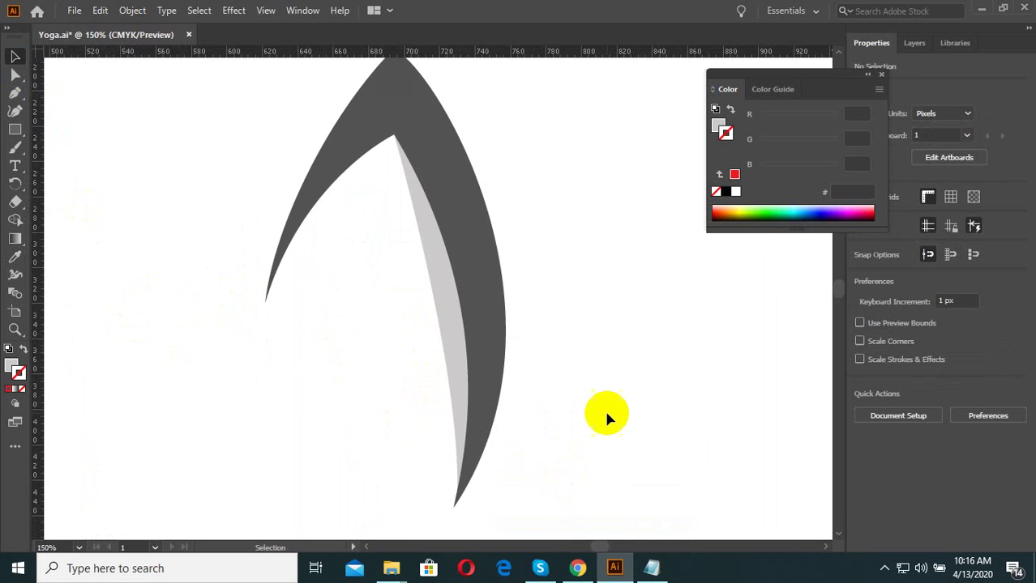
drag(608, 409, 282, 203)
scroll(519, 332, down, 2)
click(554, 390)
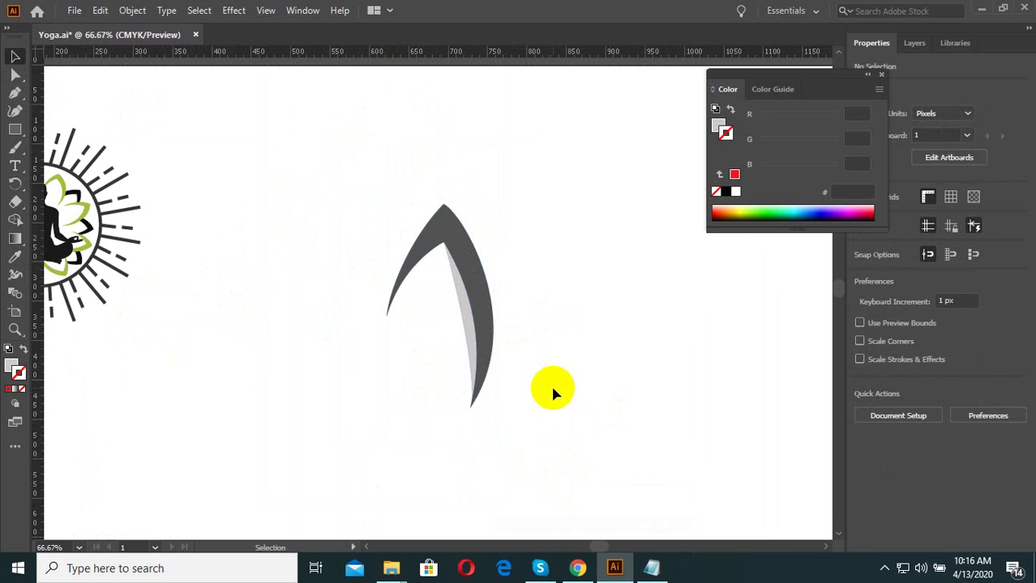
Shrink both petal pieces slightly and move them up and to the right.
scroll(548, 389, up, 2)
scroll(511, 355, down, 2)
drag(534, 376, 366, 156)
drag(509, 410, 482, 383)
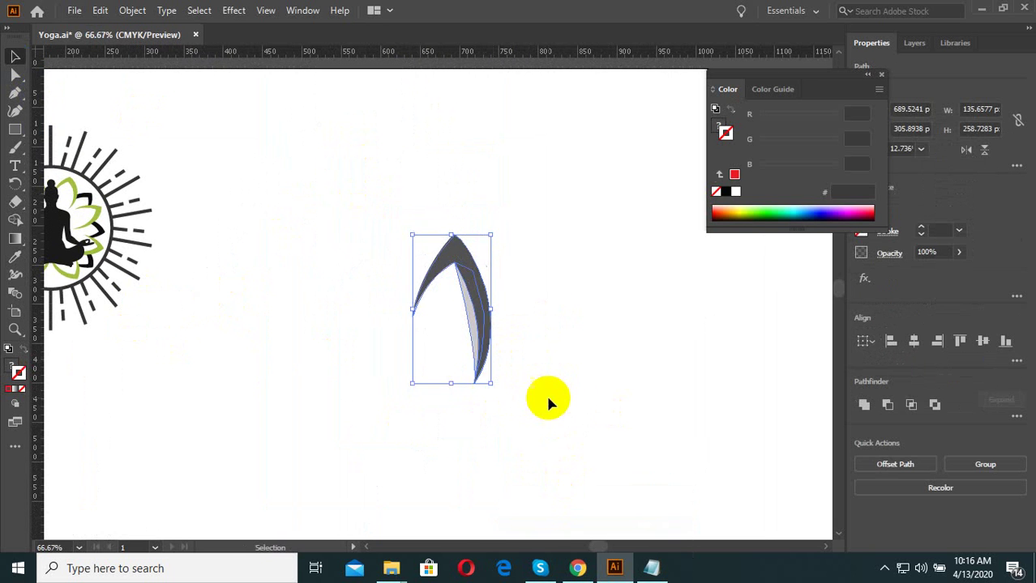
drag(548, 396, 414, 205)
drag(492, 296, 503, 270)
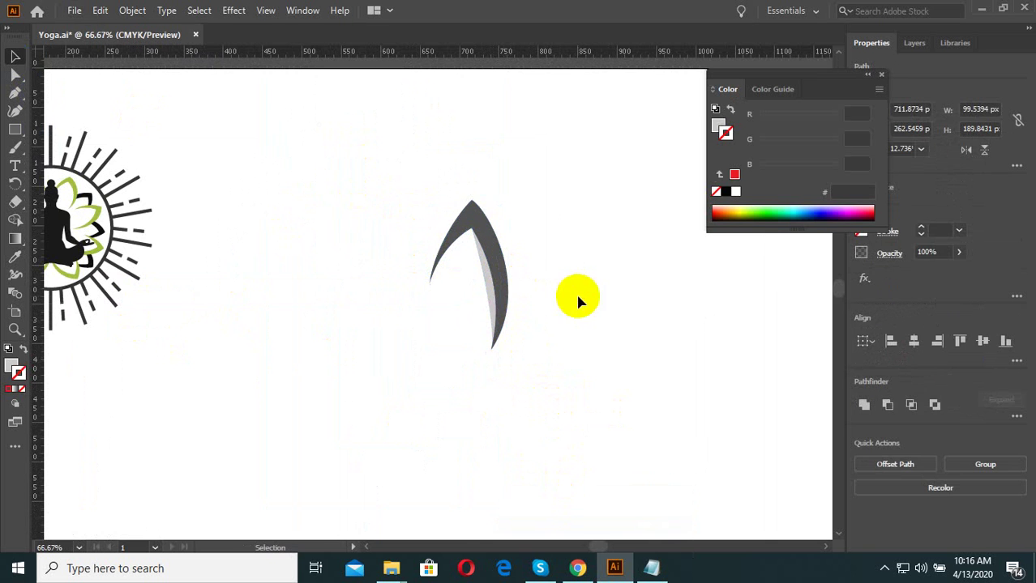
click(567, 324)
Group the dark crescent and its light grey highlight into one petal object.
drag(551, 363, 411, 154)
scroll(426, 247, down, 3)
scroll(424, 297, up, 1)
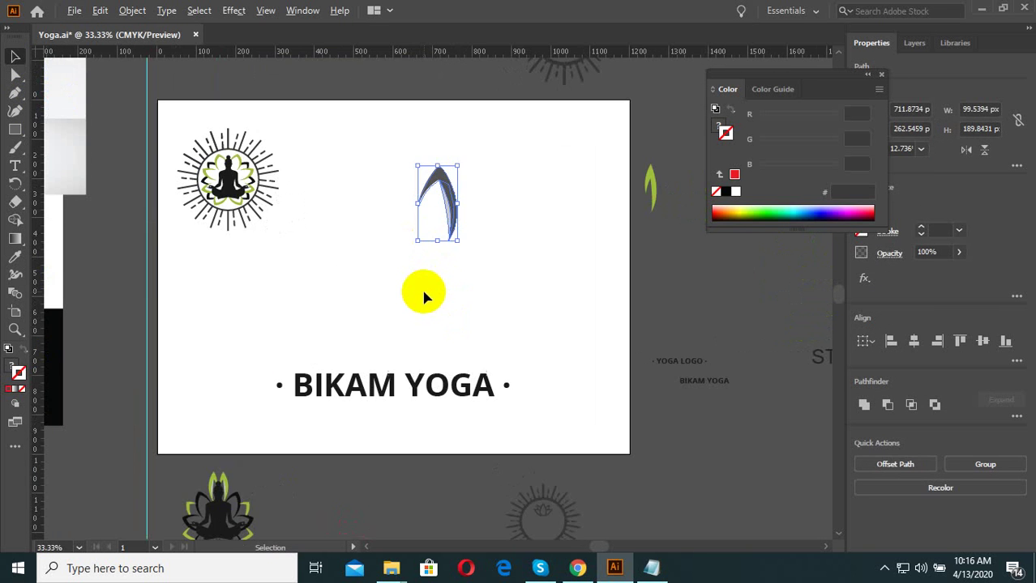
drag(502, 284, 456, 194)
scroll(453, 201, up, 2)
right_click(451, 205)
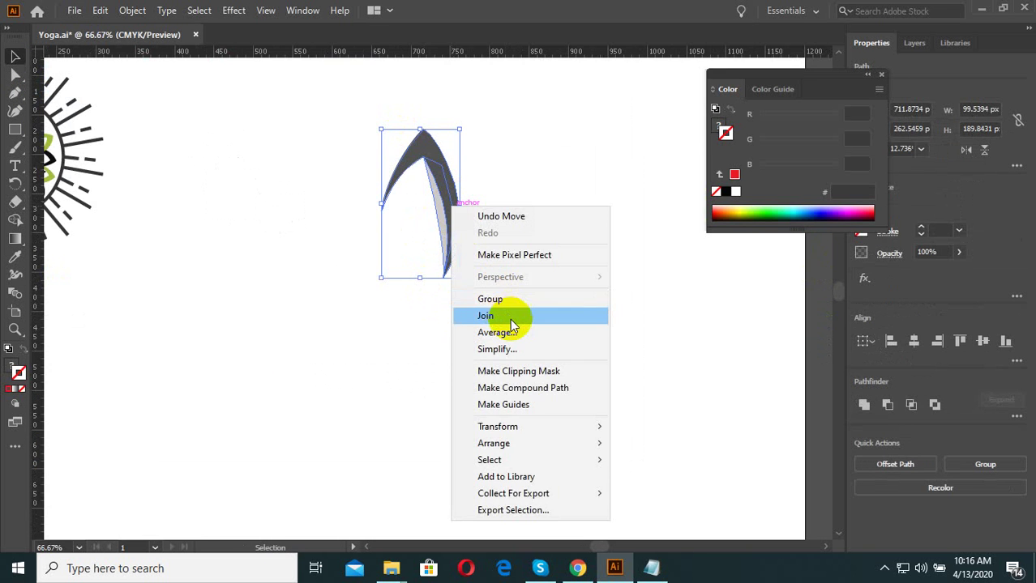
click(490, 299)
click(535, 323)
click(423, 221)
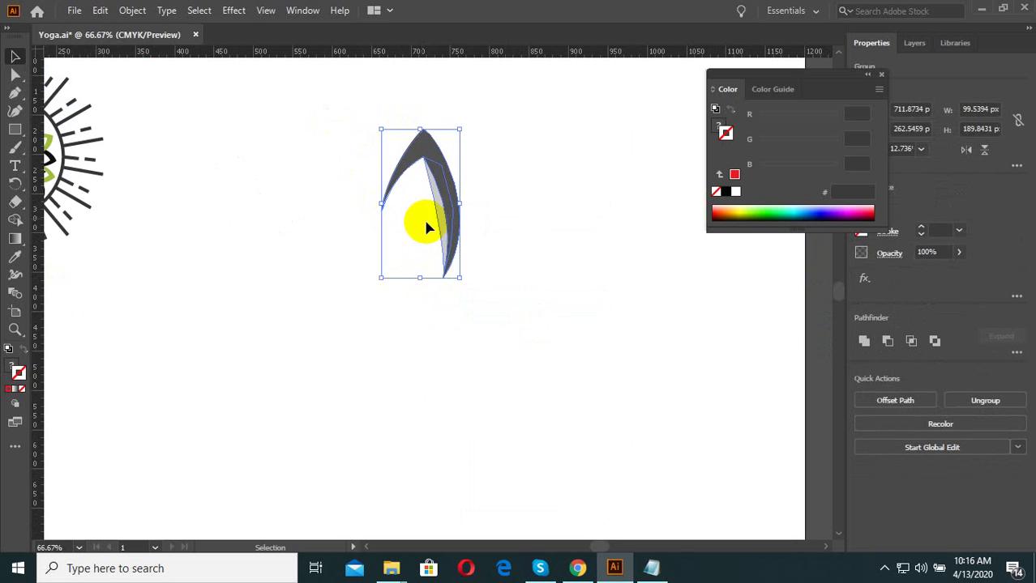
click(15, 182)
Set a Rotate pivot below the dark gray petal, then cancel the first Rotate dialog.
drag(15, 181, 54, 197)
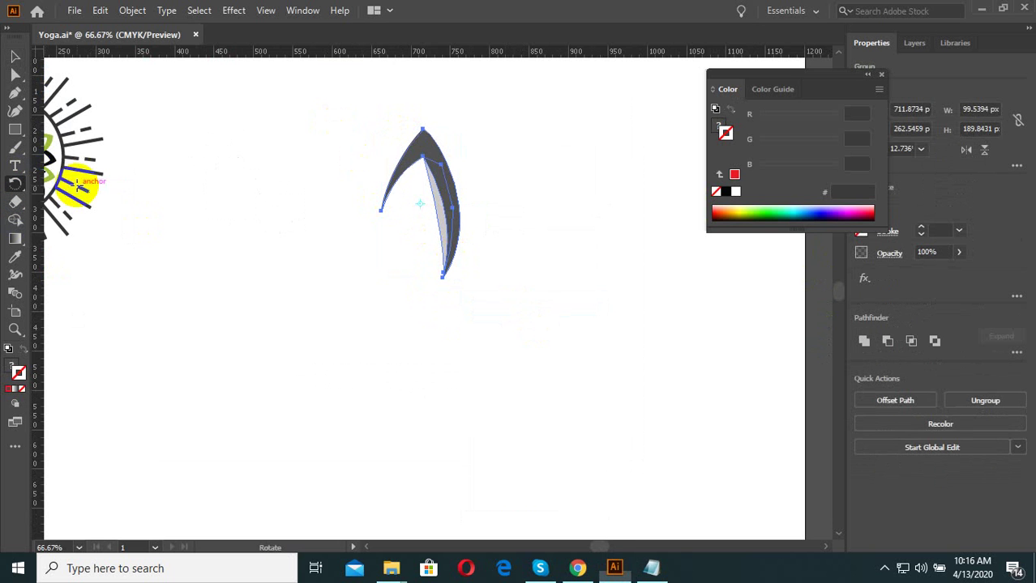
click(419, 209)
click(426, 409)
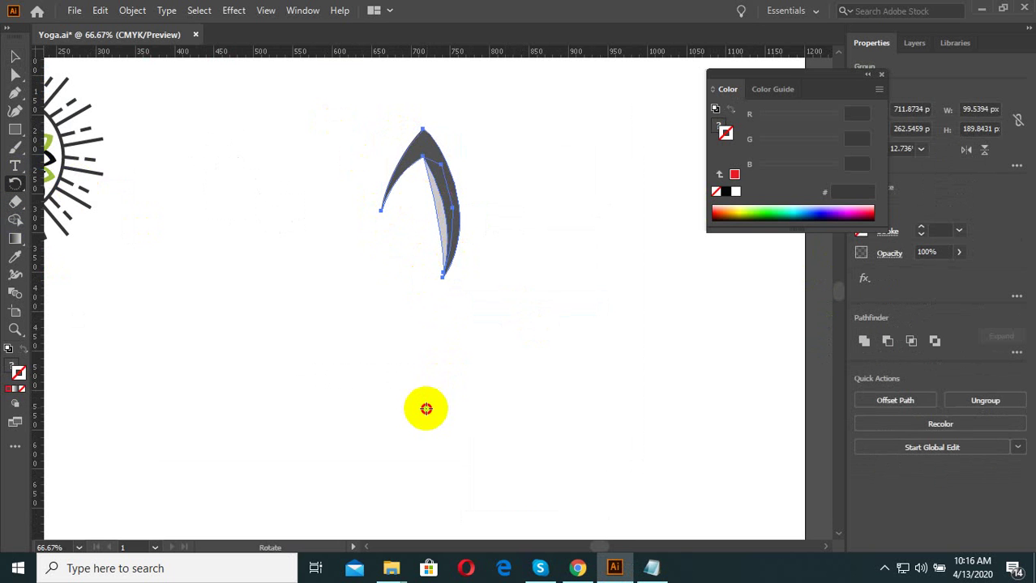
alt+click(421, 421)
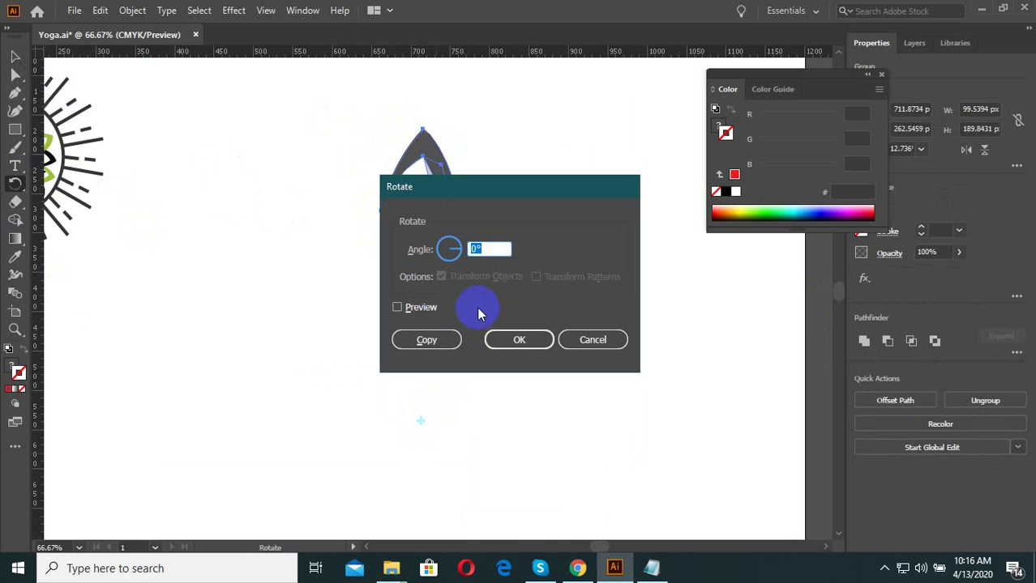
click(885, 568)
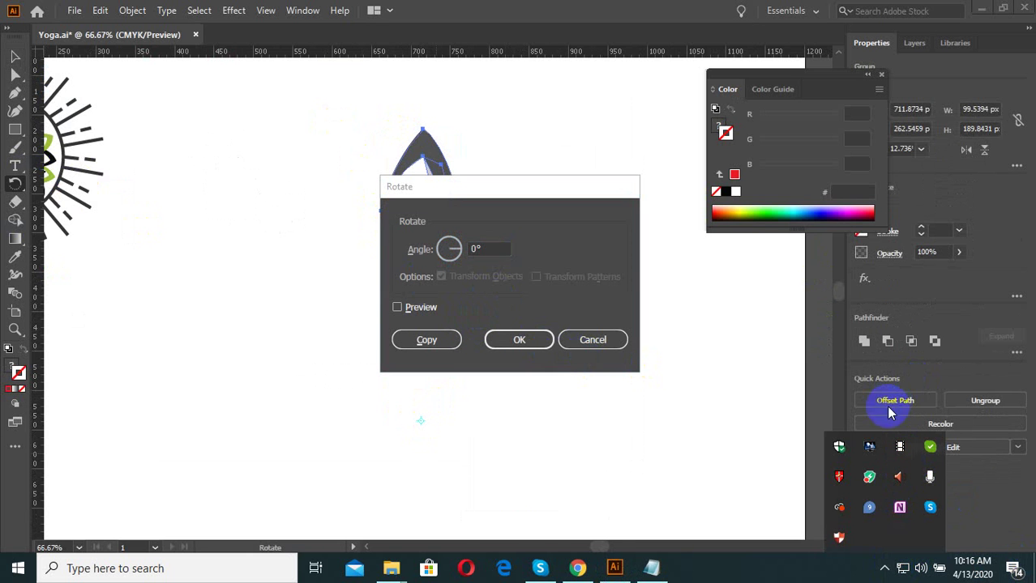
click(533, 310)
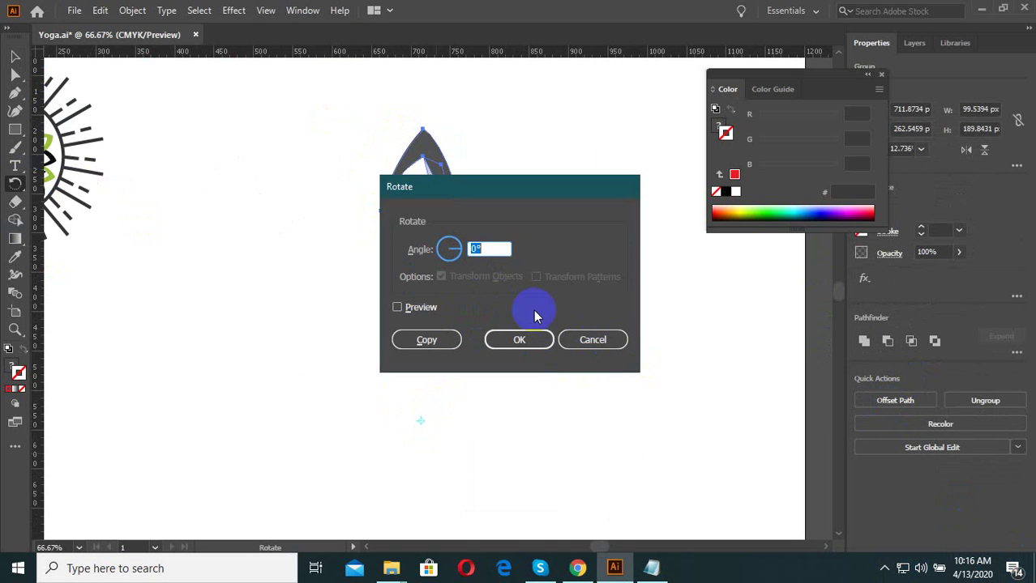
click(608, 344)
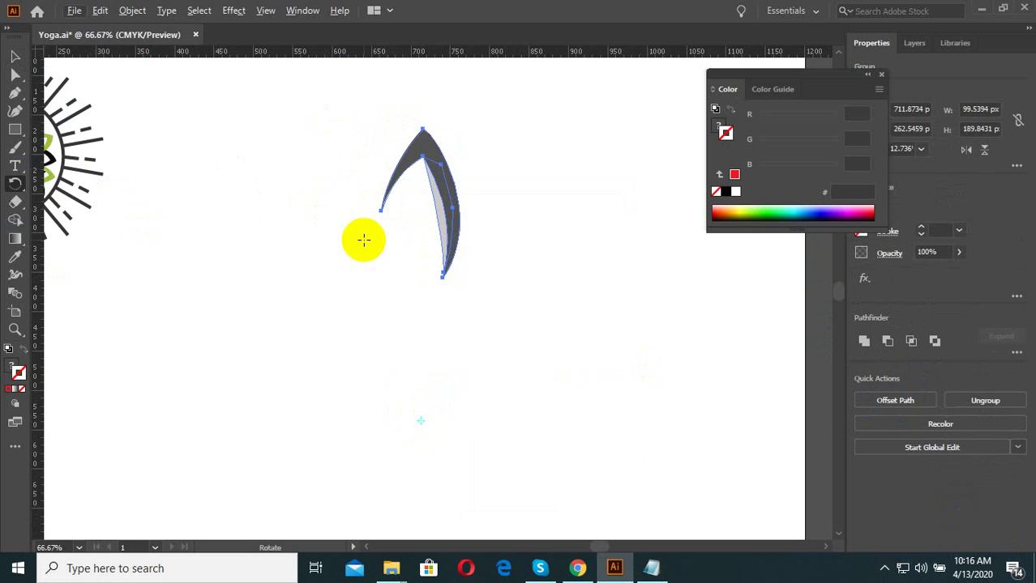
Reset the pivot below the petal and make one rotated copy after previewing the angle.
alt+click(423, 422)
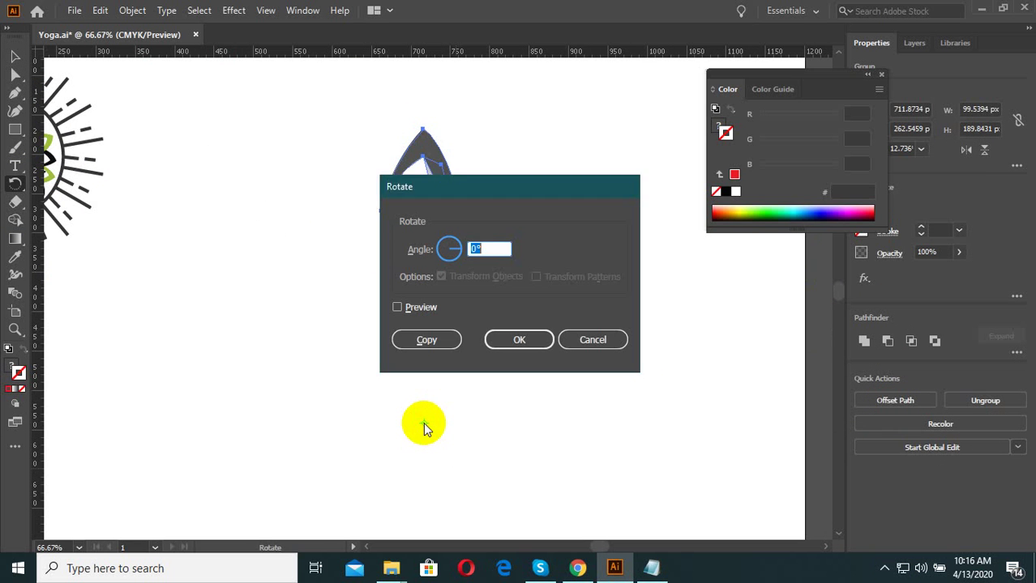
click(475, 248)
text(45)
click(398, 307)
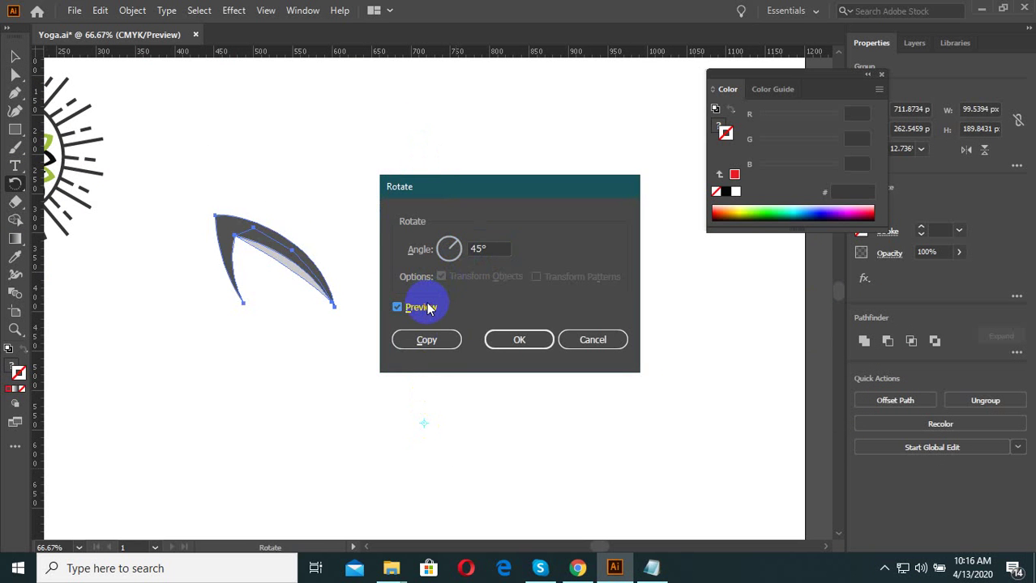
click(427, 307)
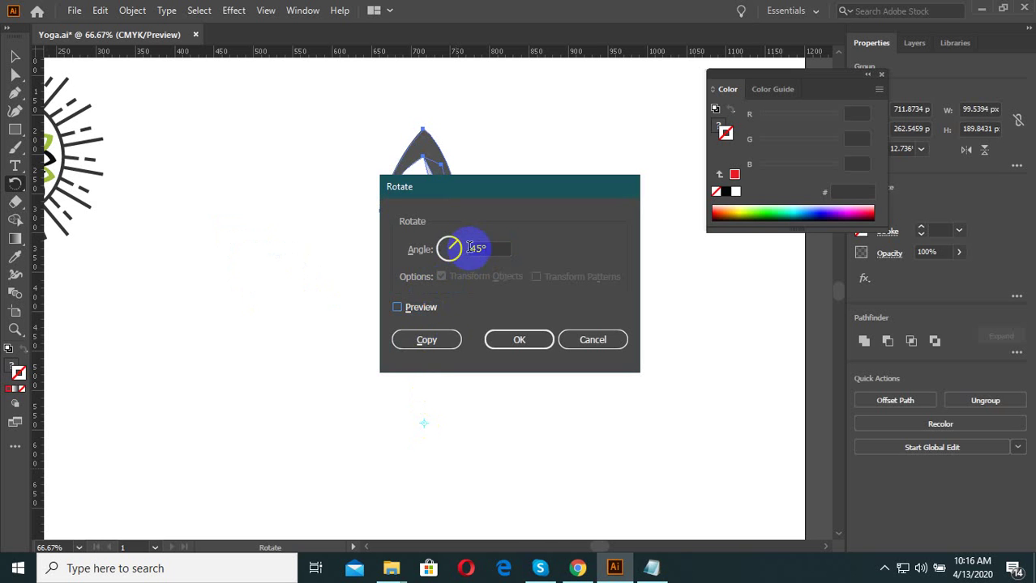
double_click(496, 249)
text(430)
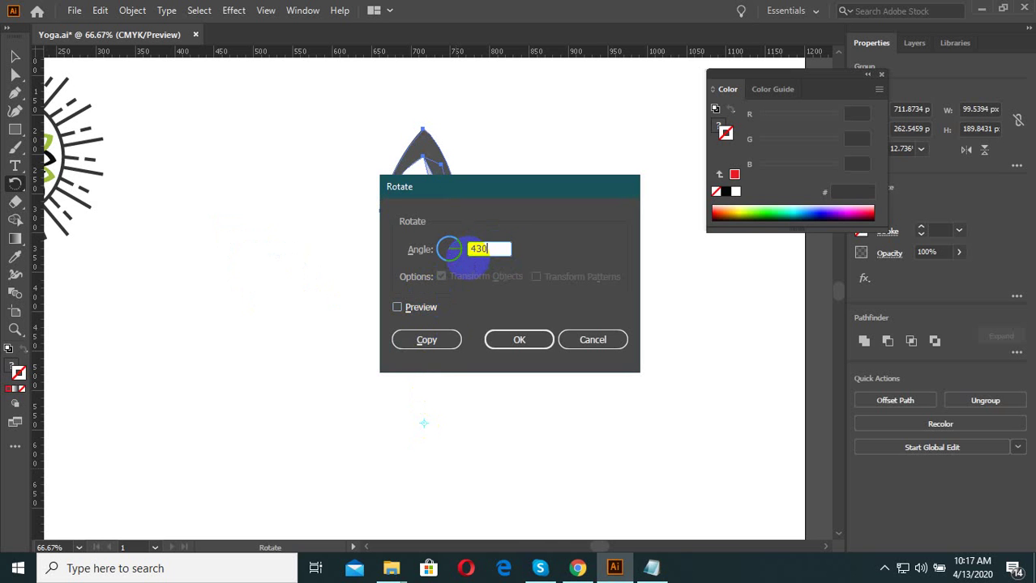
click(454, 312)
click(416, 307)
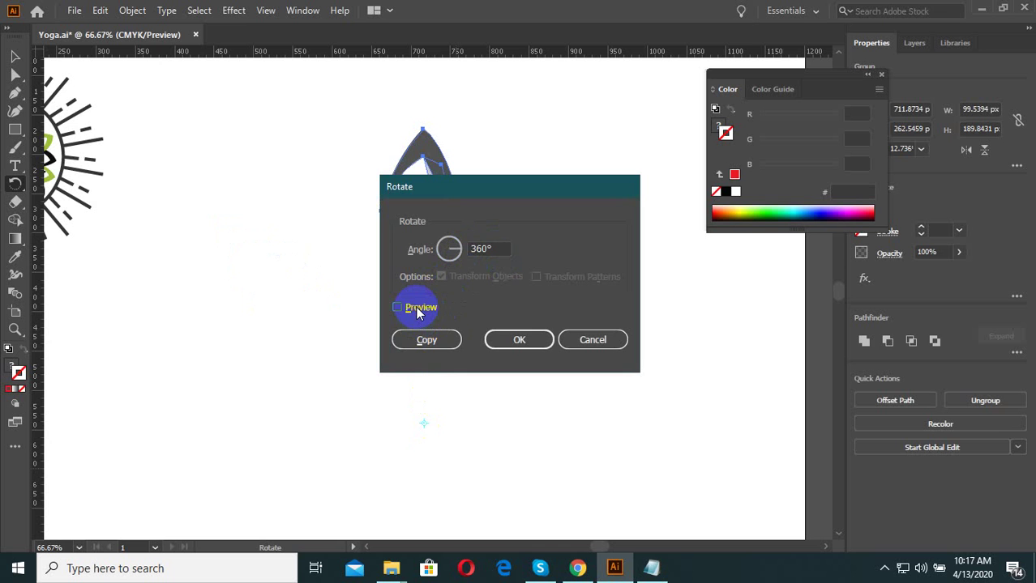
click(403, 305)
click(416, 338)
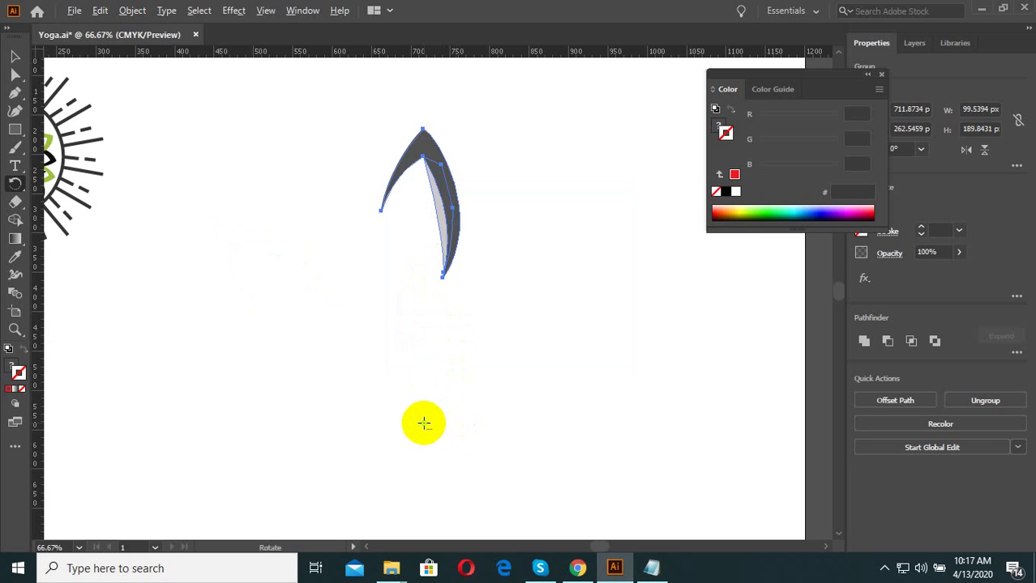
Add a 35° rotated petal copy around the same centre and repeat it with Ctrl+D.
alt+click(423, 422)
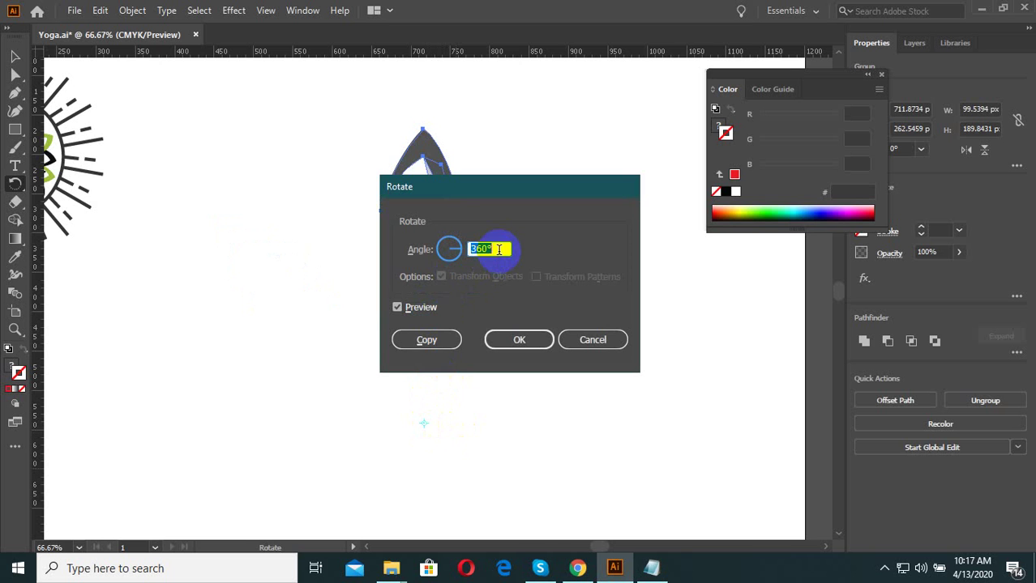
text(30)
click(418, 307)
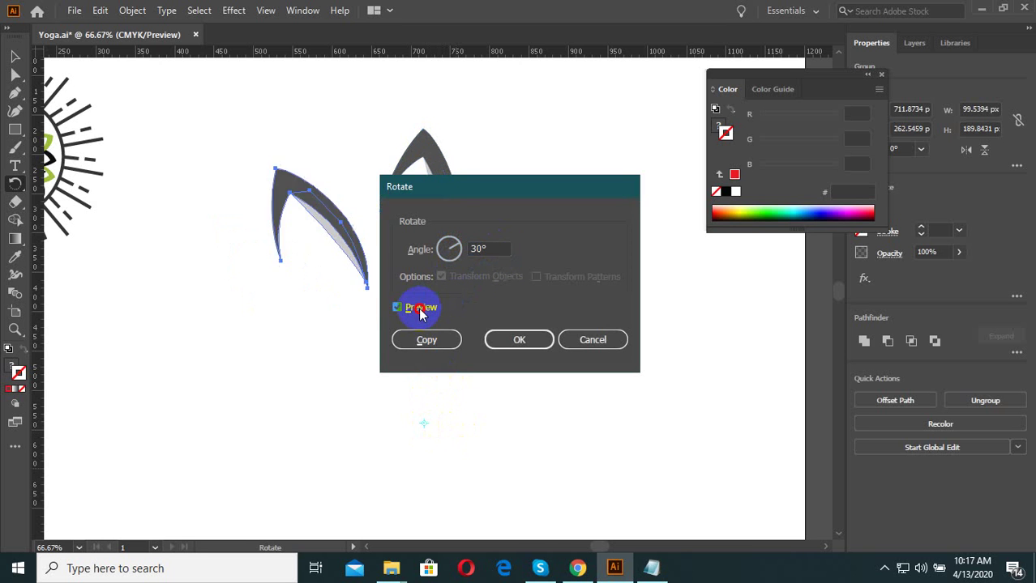
click(418, 308)
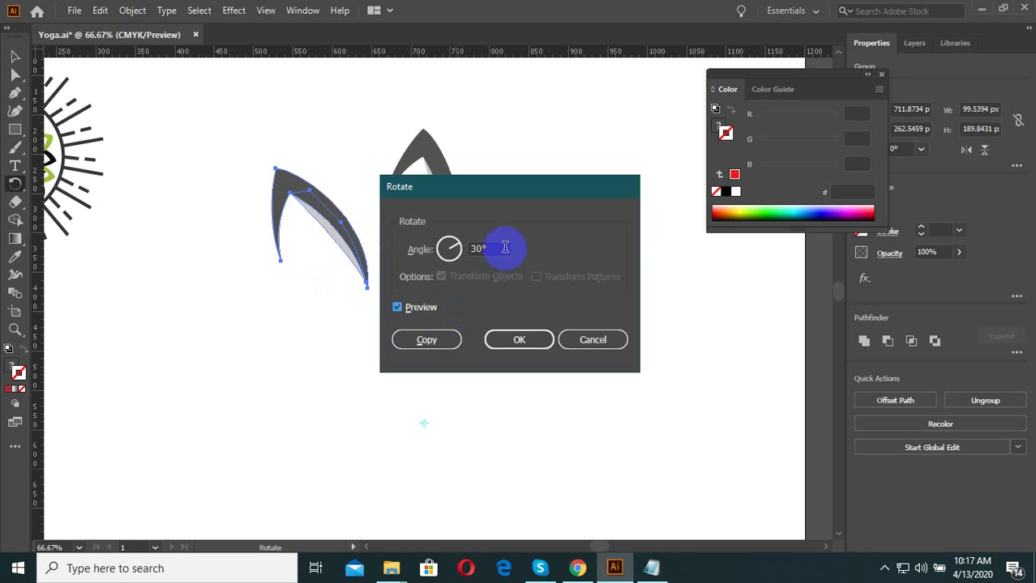
drag(502, 246, 438, 262)
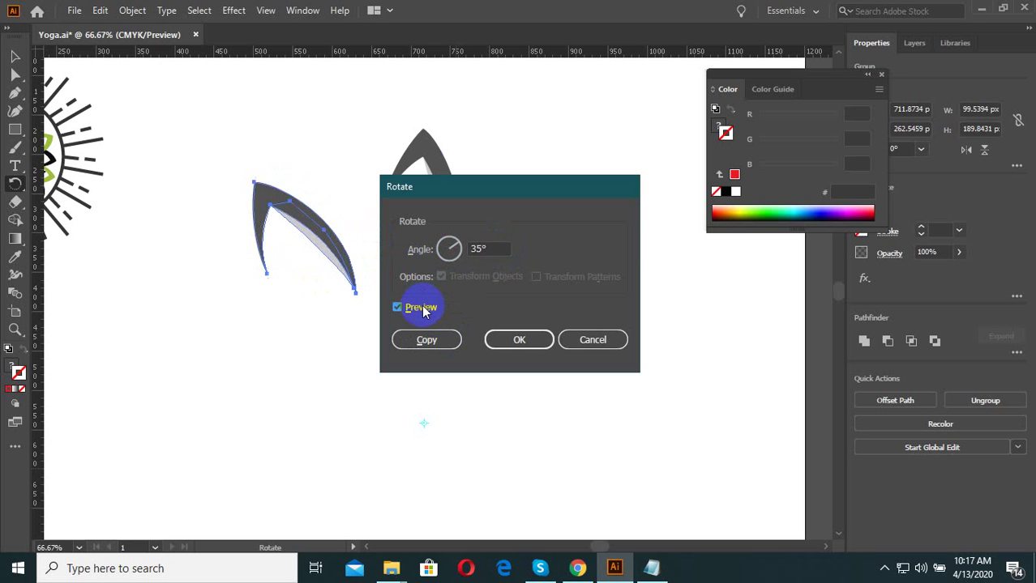
click(443, 338)
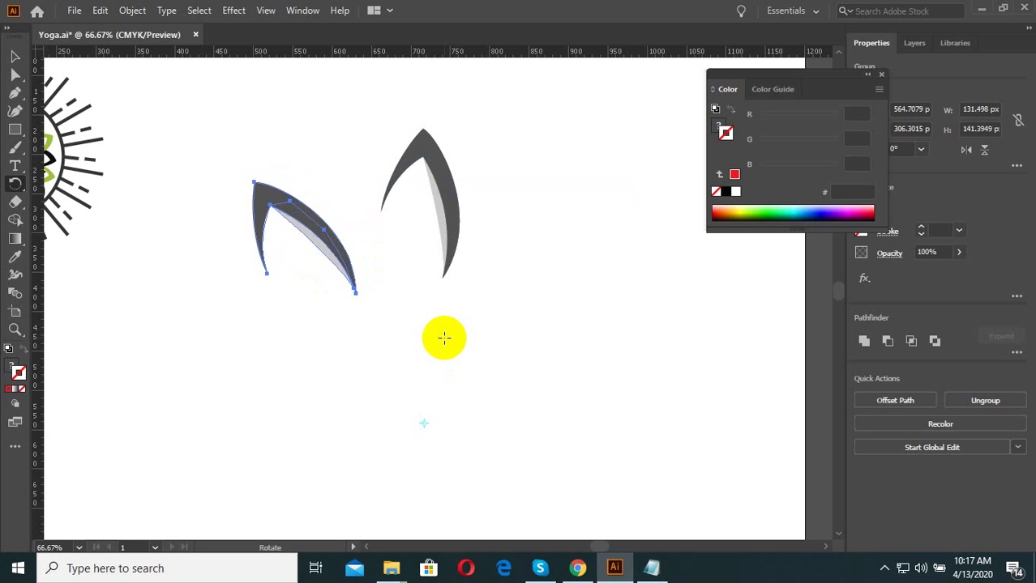
key(ctrl+d)
key(ctrl+d)
key(ctrl+d)
key(ctrl+d)
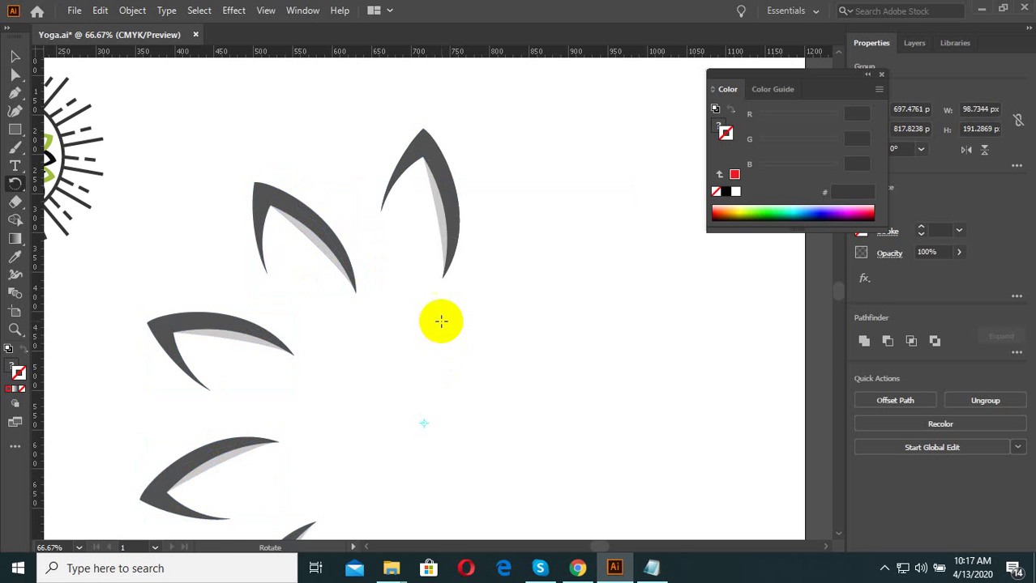
key(ctrl+minus)
key(ctrl+minus)
key(ctrl+minus)
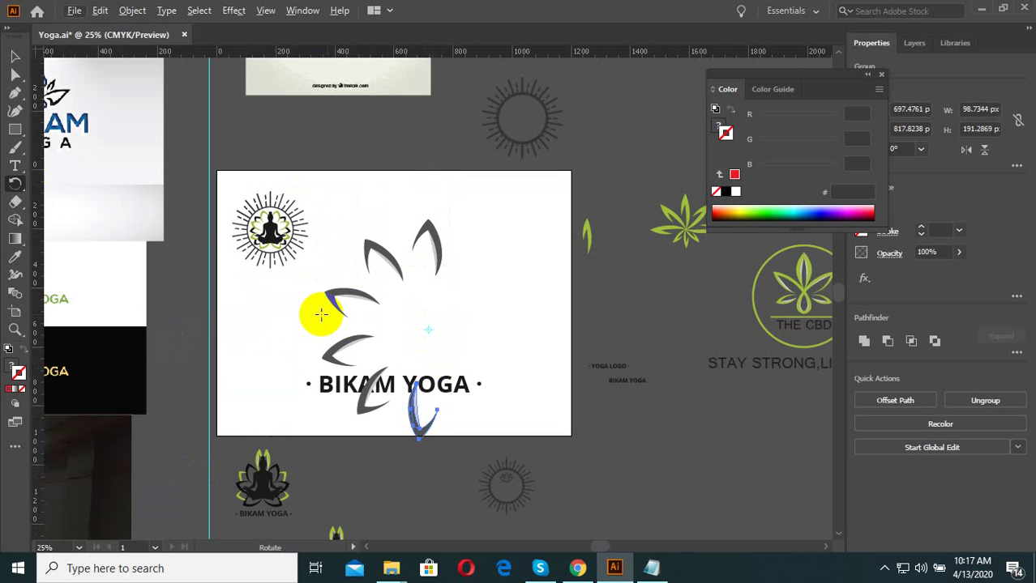
Move the BIKAM YOGA title off the artboard and shrink the petal group.
click(14, 55)
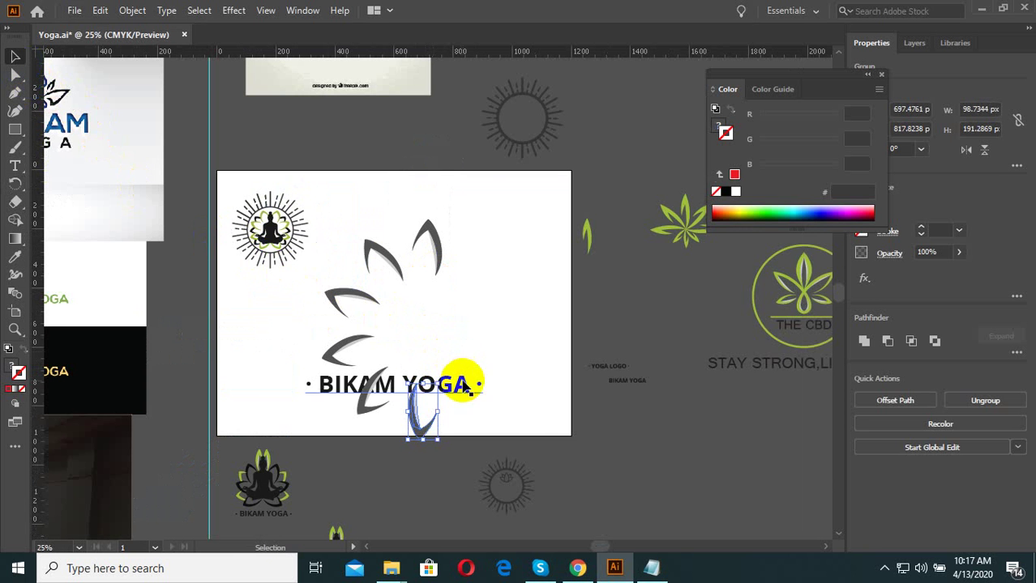
drag(463, 384, 748, 454)
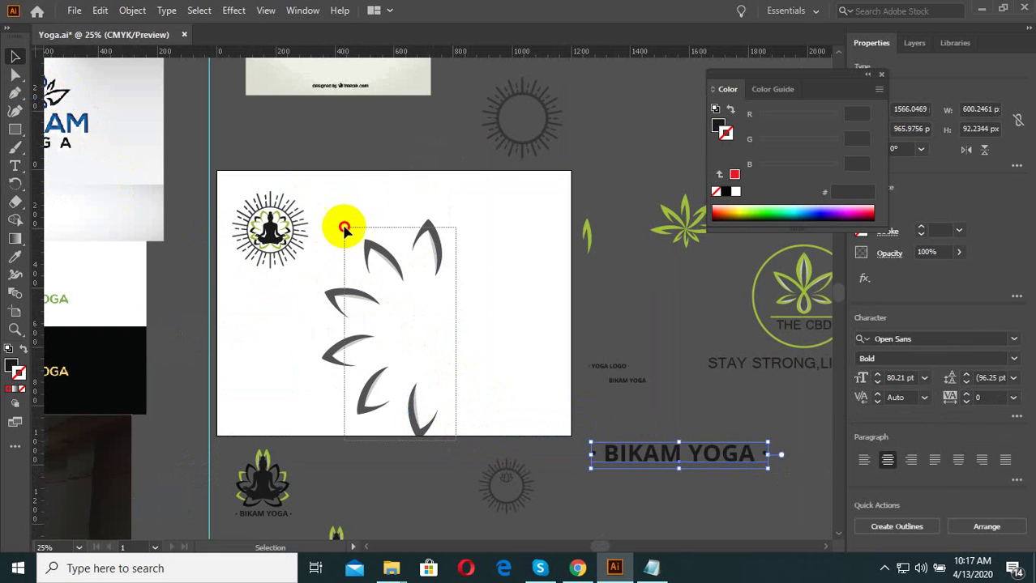
drag(458, 445, 330, 224)
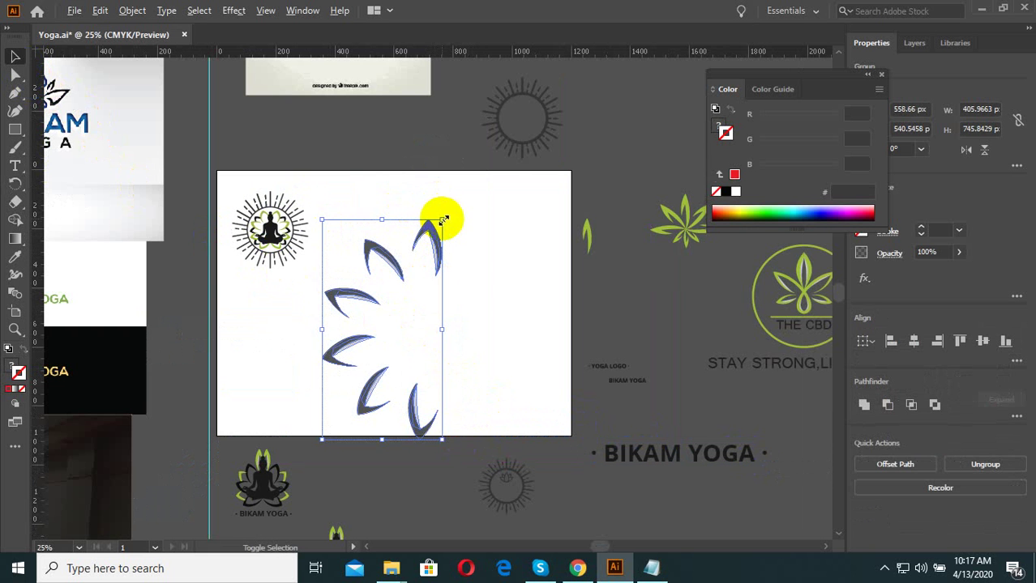
mouse_move(443, 219)
mouse_down()
mouse_move(432, 283)
mouse_move(409, 282)
mouse_move(458, 186)
mouse_up()
click(412, 398)
click(383, 290)
Duplicate the upper-left petal to the lower right, beside the flower's centre.
scroll(383, 285, up, 1)
click(519, 269)
scroll(520, 270, up, 1)
scroll(501, 316, up, 1)
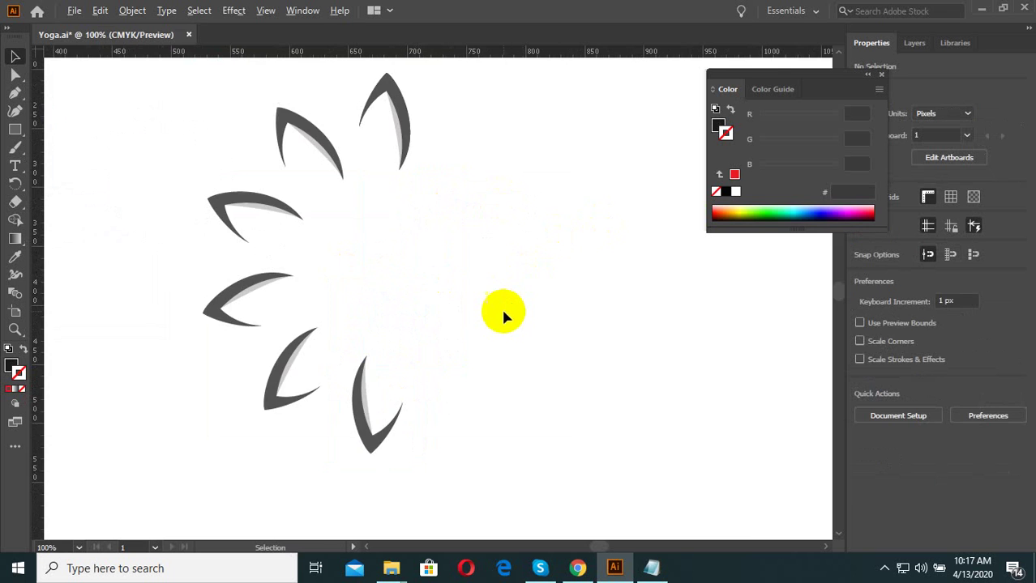
scroll(237, 227, down, 1)
scroll(296, 218, up, 2)
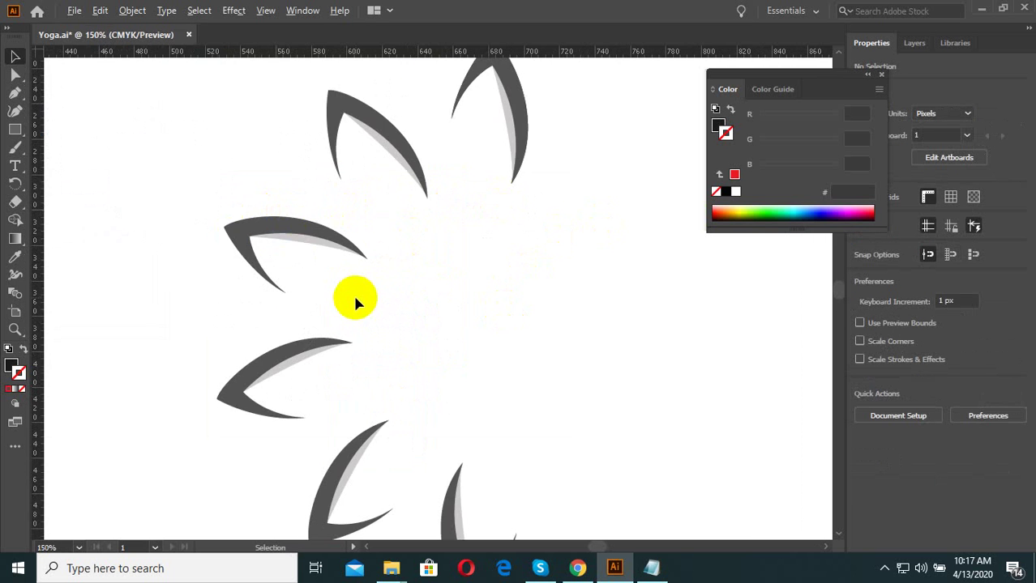
scroll(354, 302, down, 2)
scroll(363, 280, up, 1)
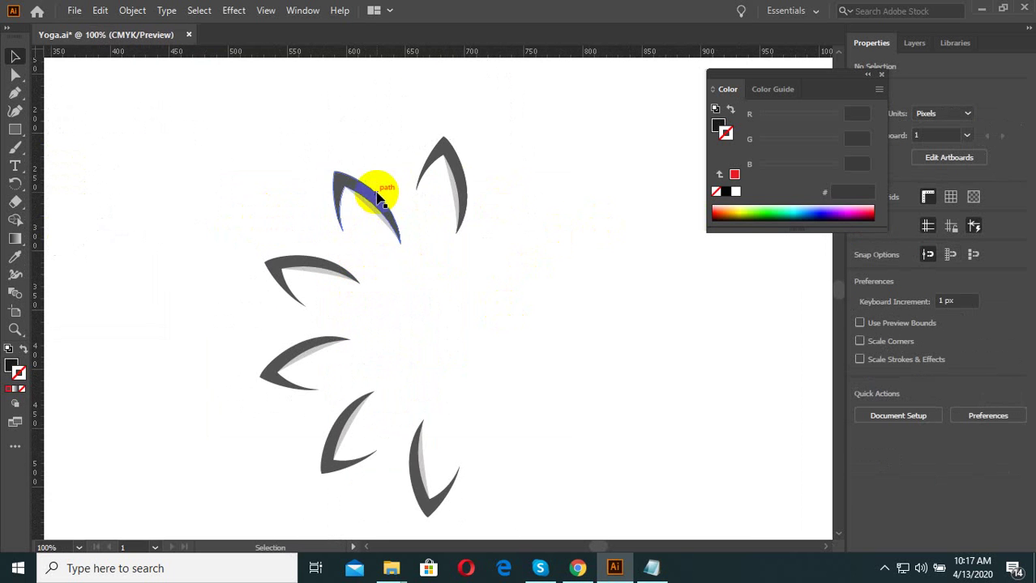
scroll(378, 197, up, 1)
drag(358, 216, 569, 344)
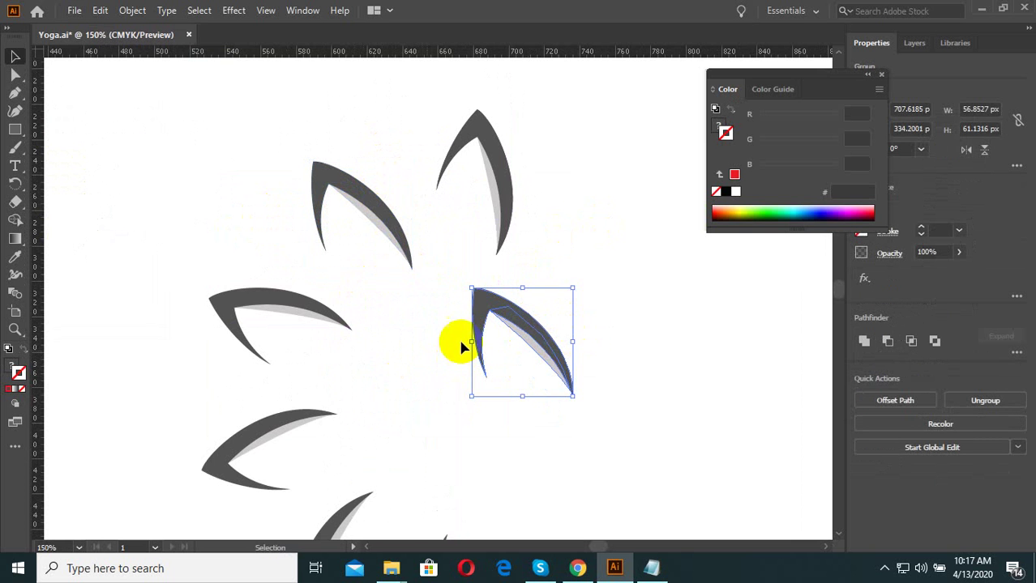
Make a vertically reflected copy of the duplicate petal with the Reflect tool.
click(19, 203)
mouse_move(19, 186)
mouse_down()
mouse_move(79, 201)
mouse_move(81, 219)
mouse_up()
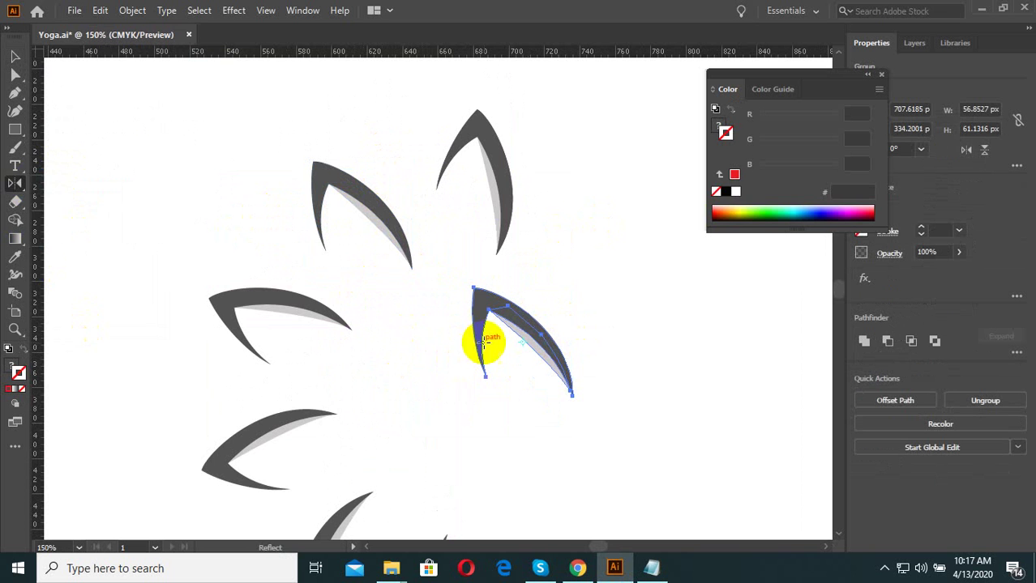
double_click(19, 184)
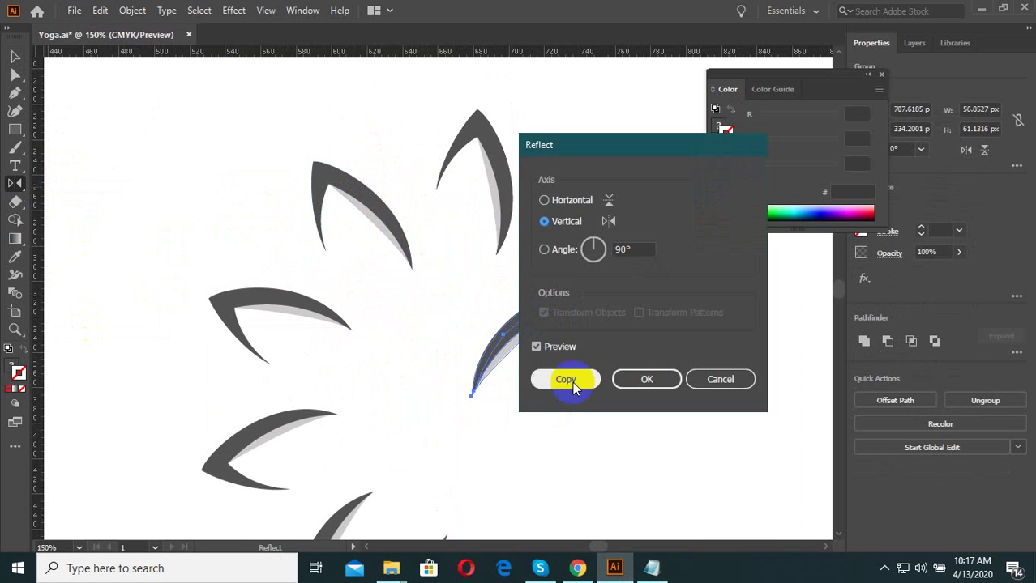
click(647, 379)
Rotate the mirrored petal upright, then undo its extra move.
click(15, 56)
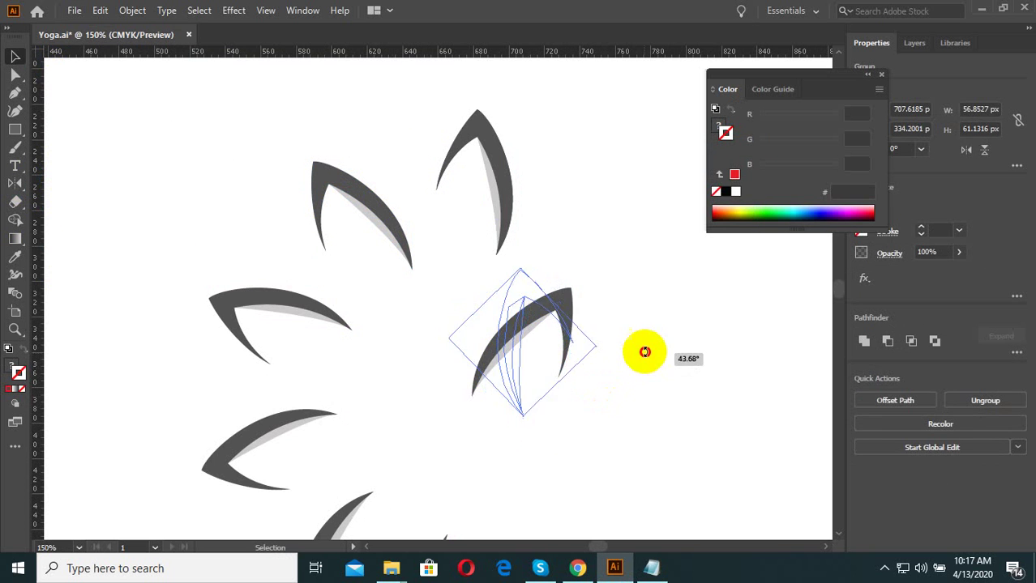
drag(581, 413, 585, 316)
drag(503, 271, 388, 132)
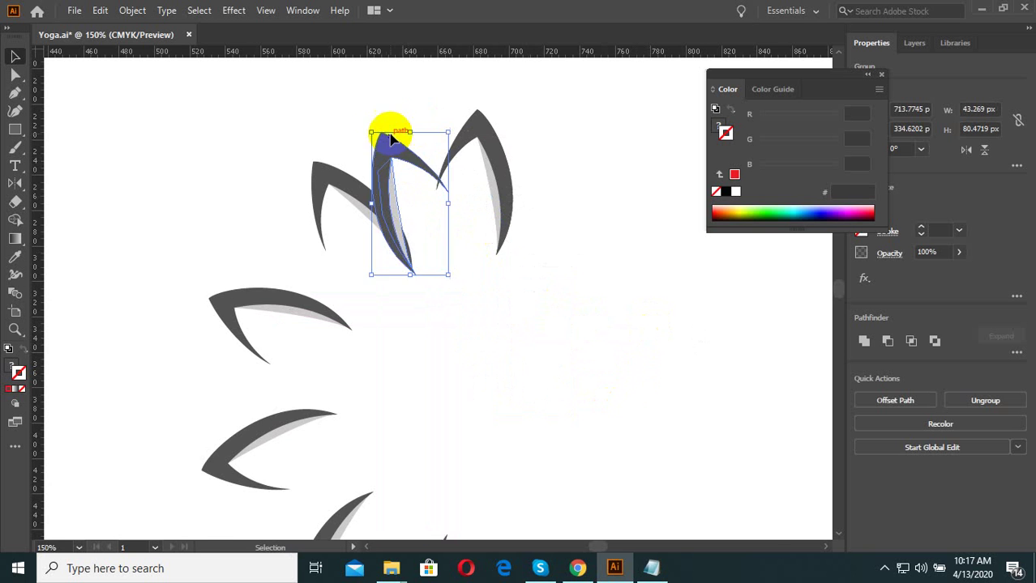
scroll(388, 132, up, 2)
key(a)
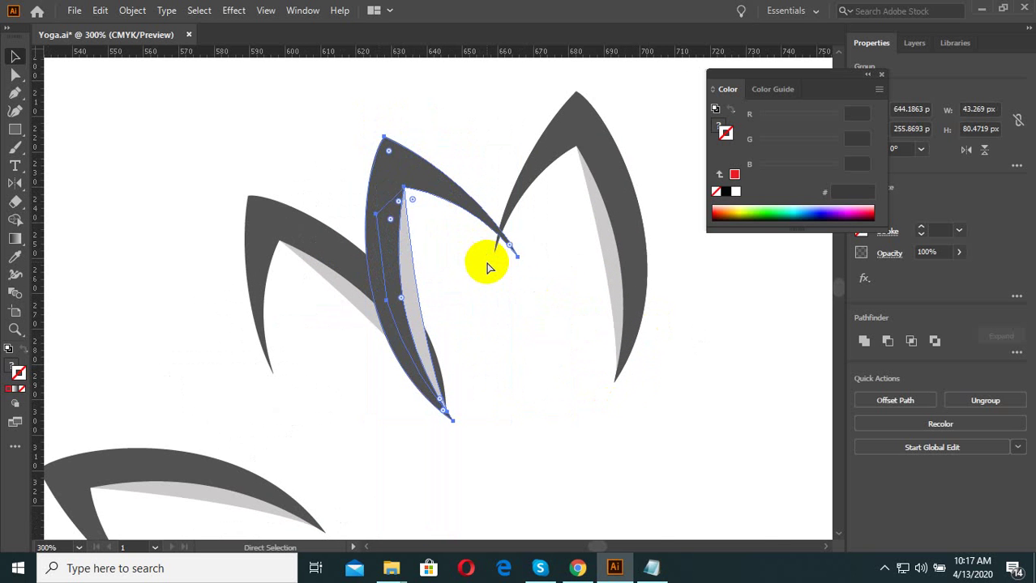
key(v)
key(ctrl+z)
scroll(483, 258, down, 2)
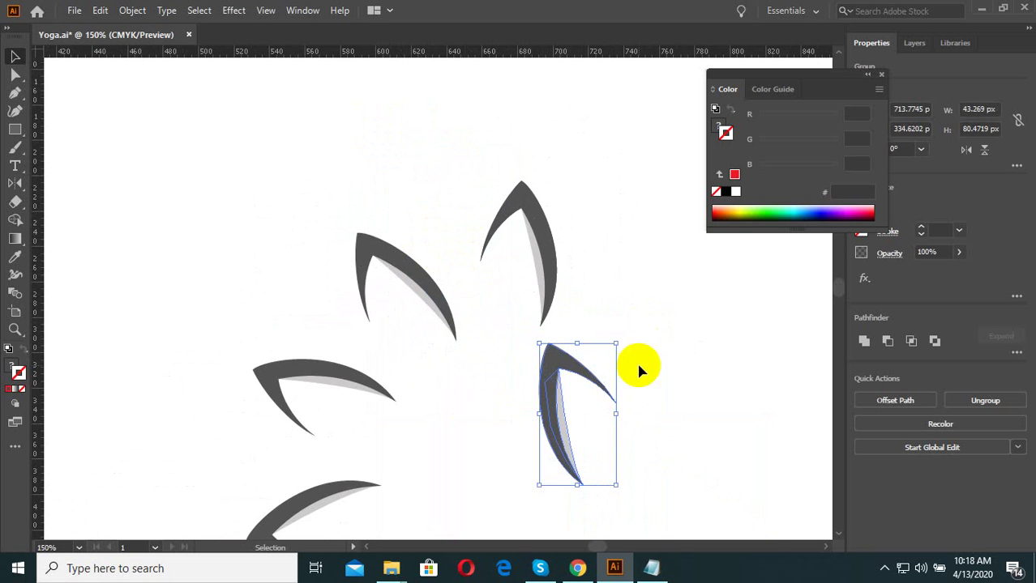
Remove the extra right-hand petal and copy the left petal next to the top one.
key(ctrl+z)
drag(418, 228, 361, 328)
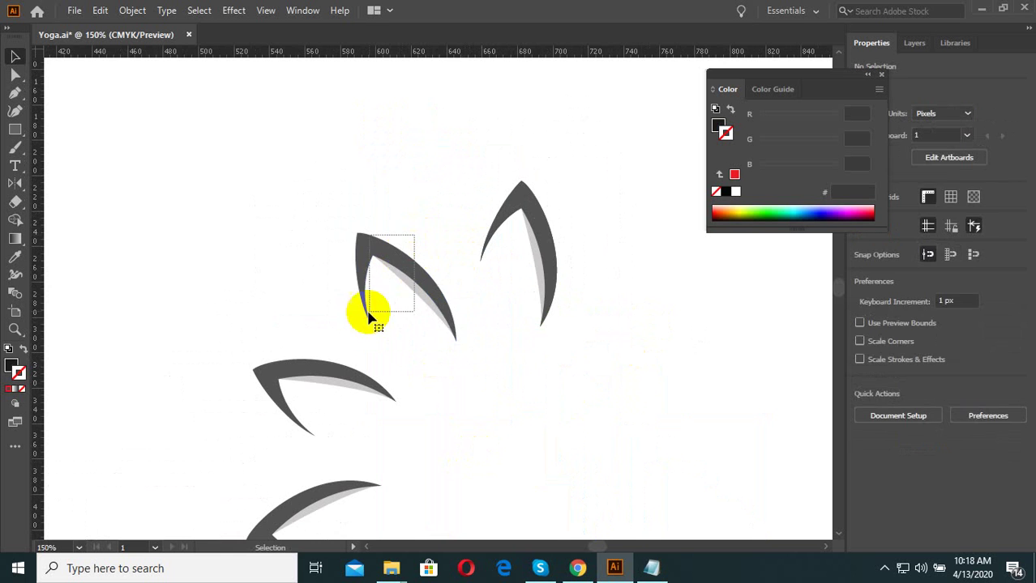
drag(432, 271, 497, 238)
mouse_move(418, 273)
alt+mouse_down()
mouse_move(478, 233)
mouse_move(469, 213)
alt+mouse_up()
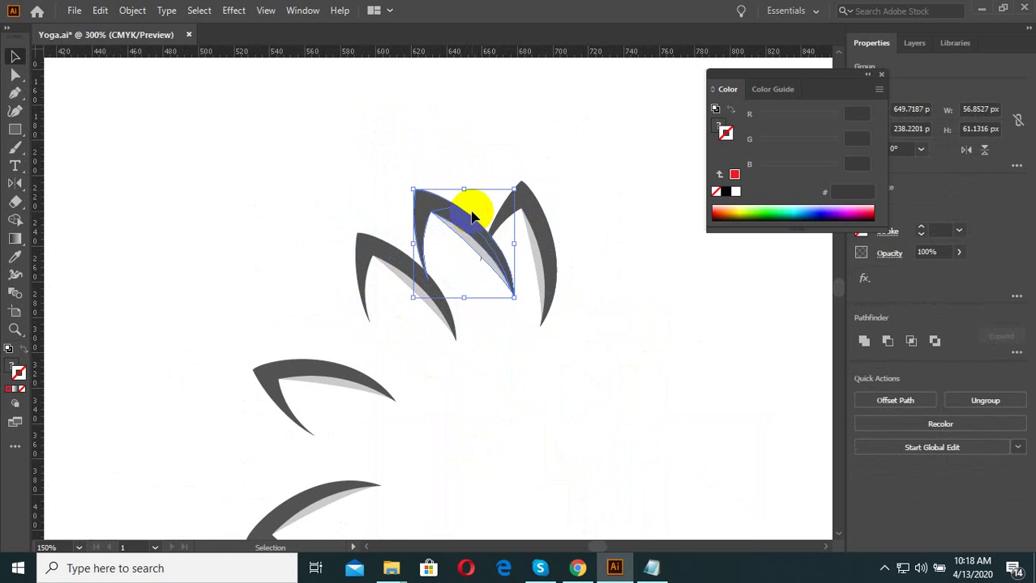
scroll(469, 213, up, 2)
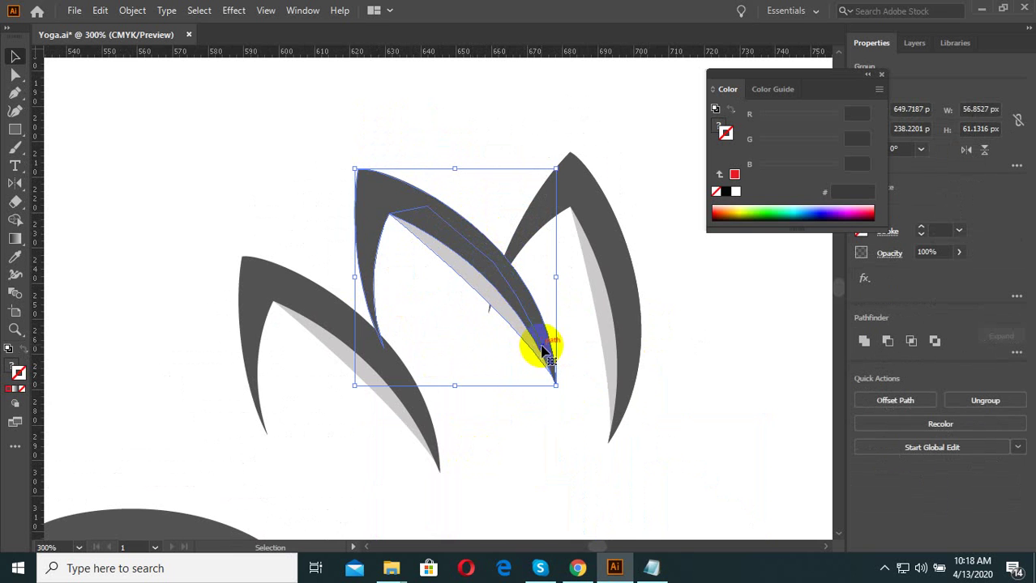
Rotate the petal copy more upright, move it down-right and widen it.
drag(566, 398, 544, 458)
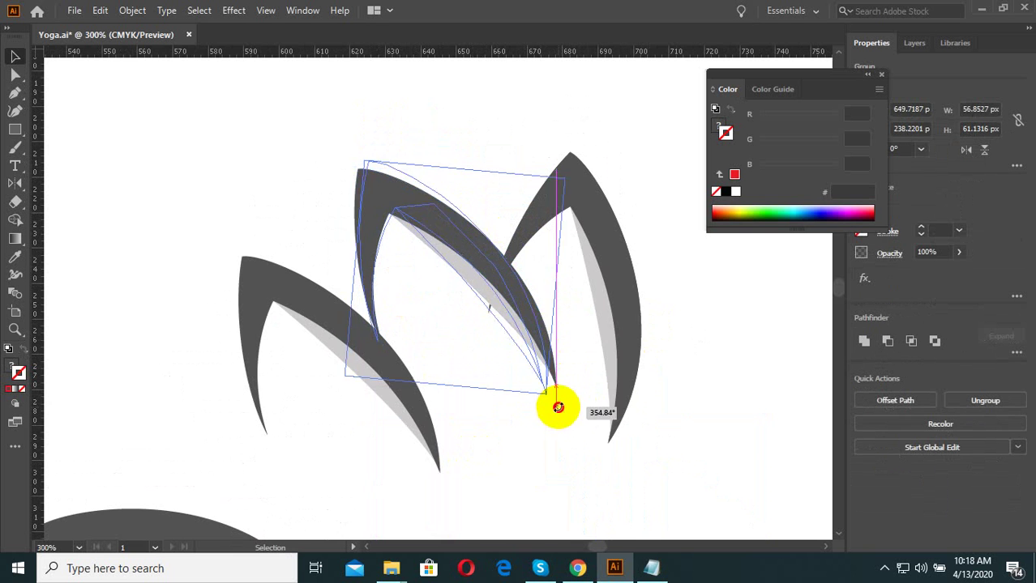
drag(504, 313, 519, 339)
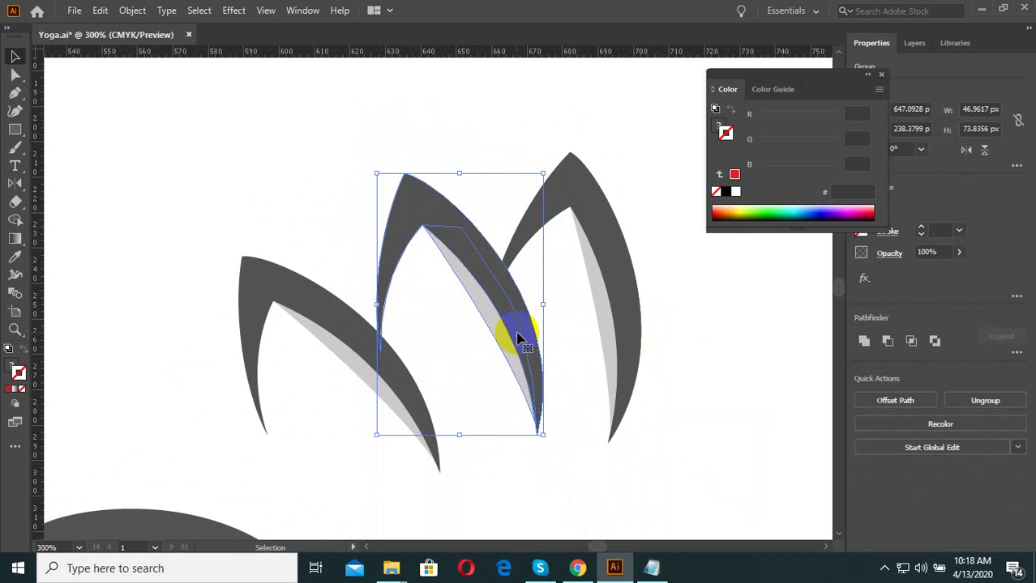
click(487, 350)
click(496, 302)
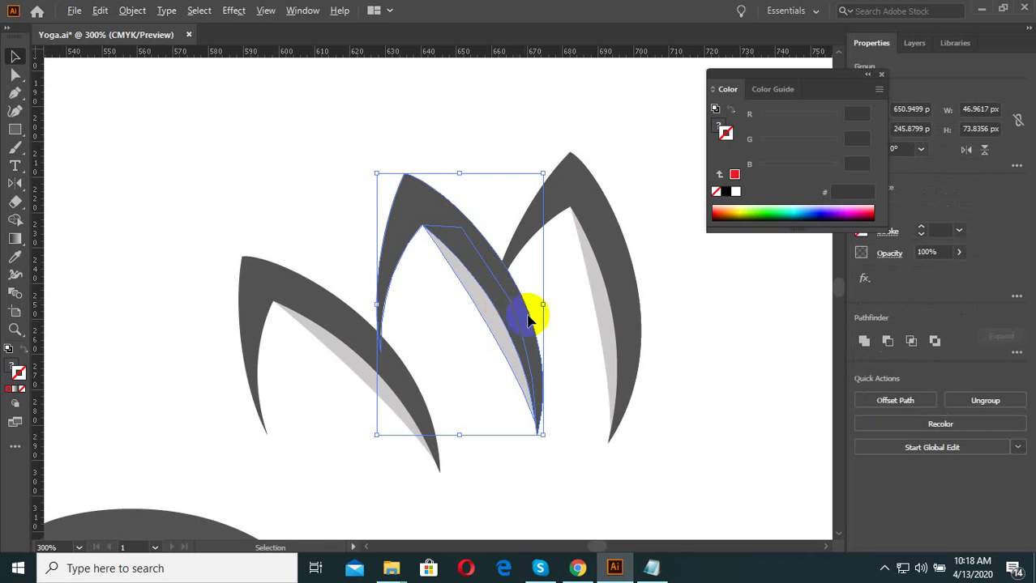
drag(545, 306, 568, 304)
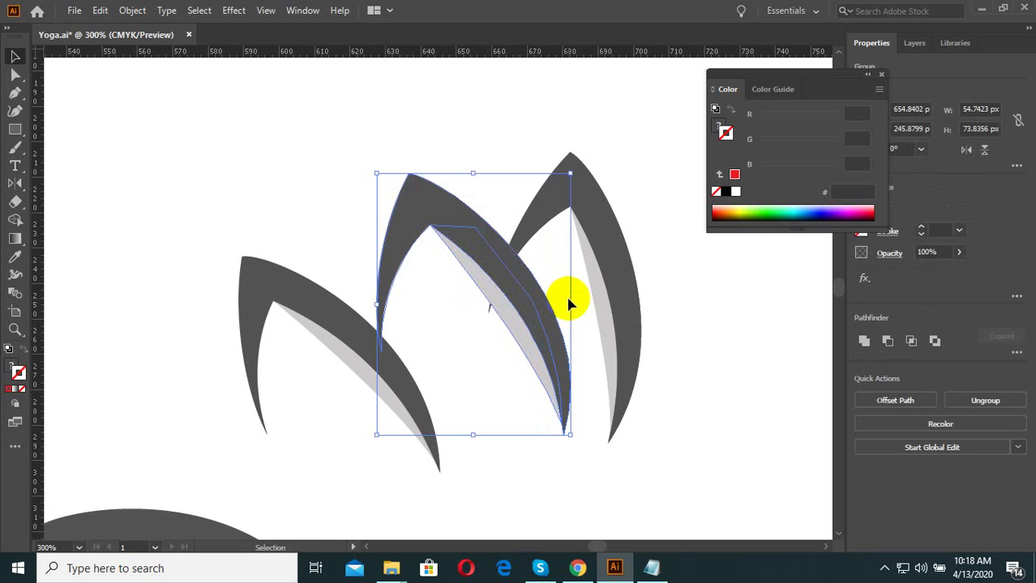
click(494, 342)
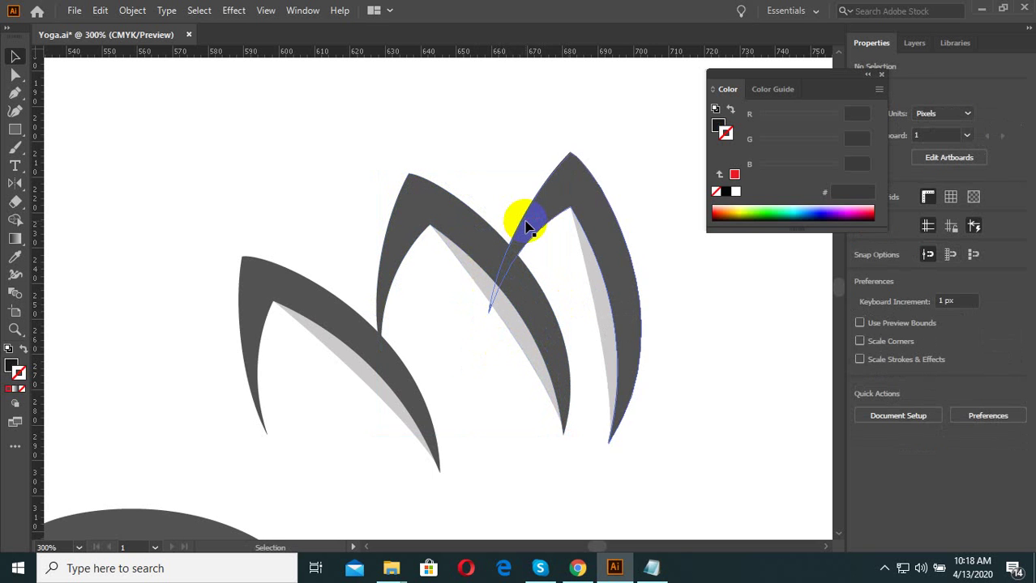
Nudge the middle petal down, stretch it wider, and move it up-left.
click(525, 225)
drag(423, 232, 426, 243)
click(435, 321)
click(536, 192)
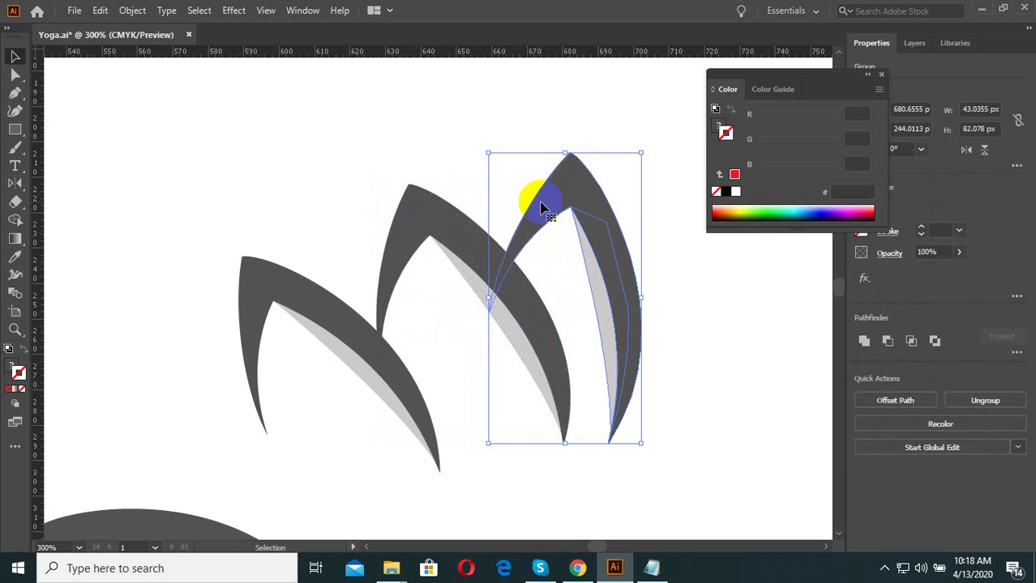
click(437, 204)
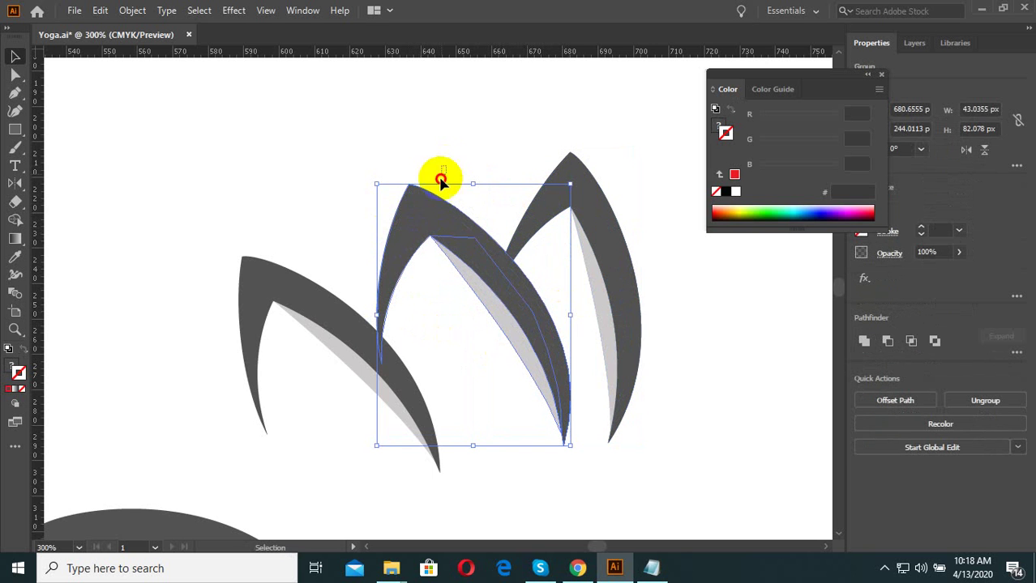
drag(572, 320, 583, 312)
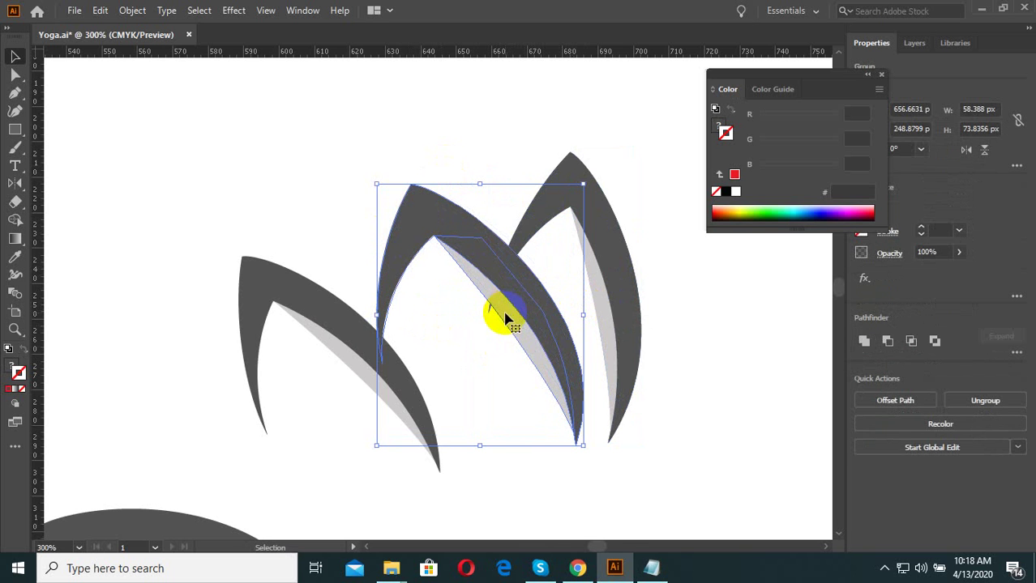
click(493, 358)
click(447, 226)
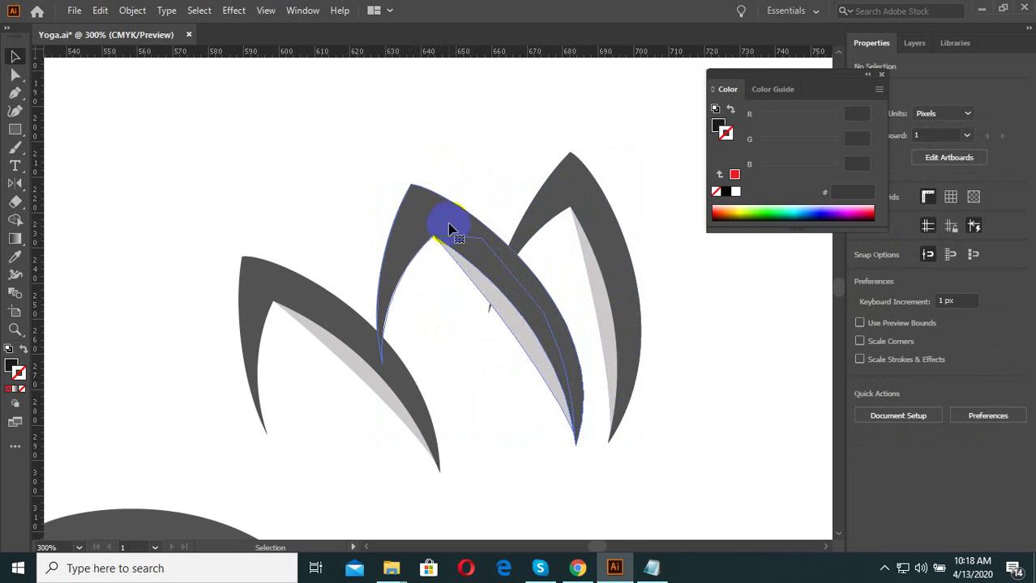
click(420, 318)
mouse_move(392, 285)
mouse_down()
mouse_move(400, 277)
mouse_move(359, 178)
mouse_up()
click(417, 324)
Tilt the middle petal about 11.66° and fine-tune its position between the others.
click(421, 249)
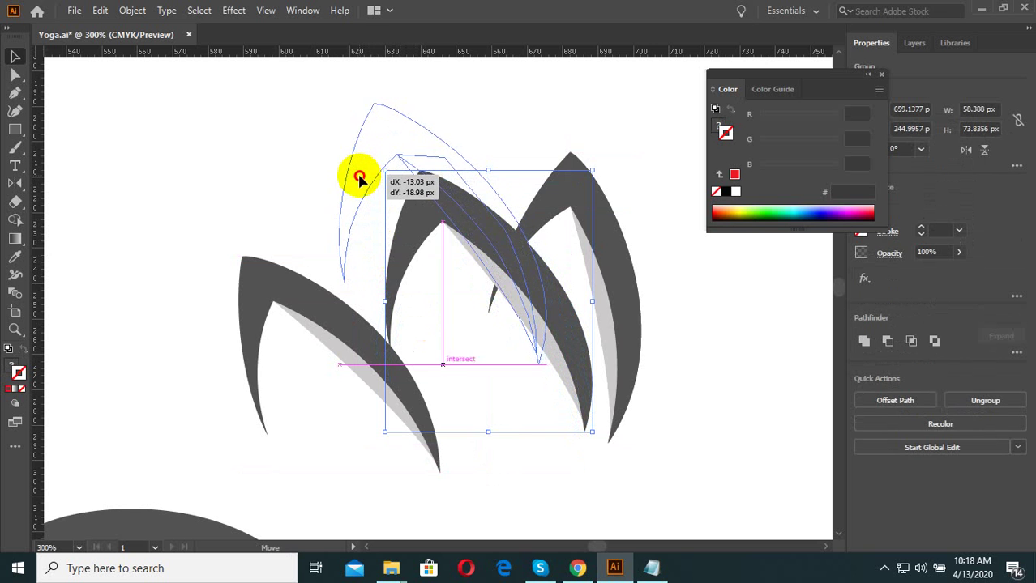
drag(359, 178, 344, 185)
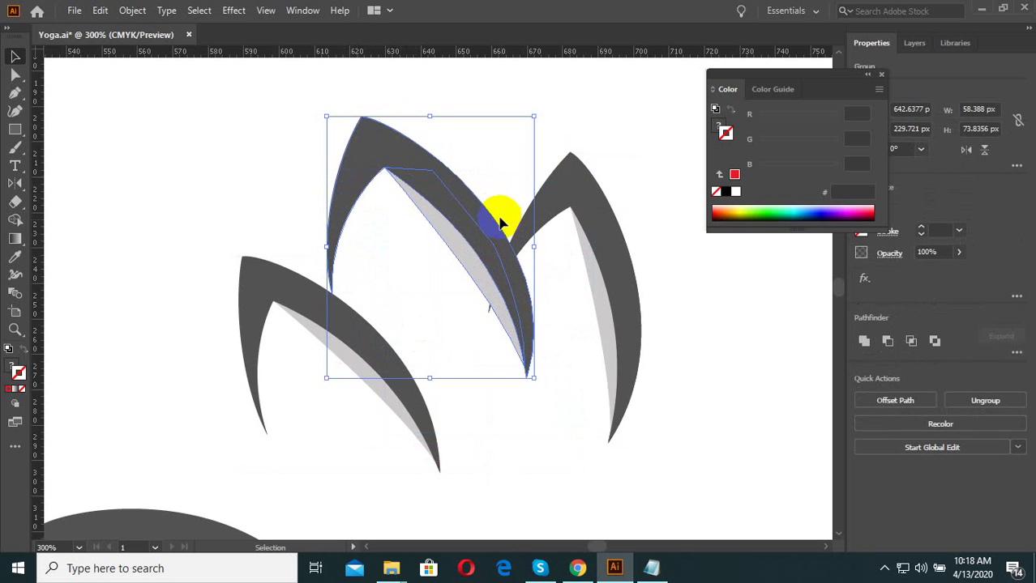
drag(539, 386, 555, 309)
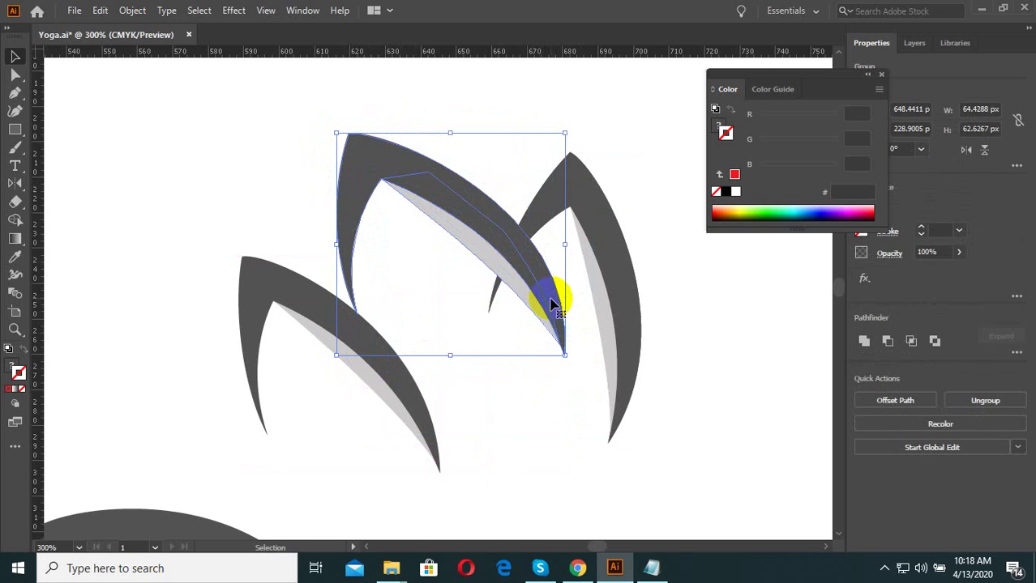
drag(542, 299, 557, 314)
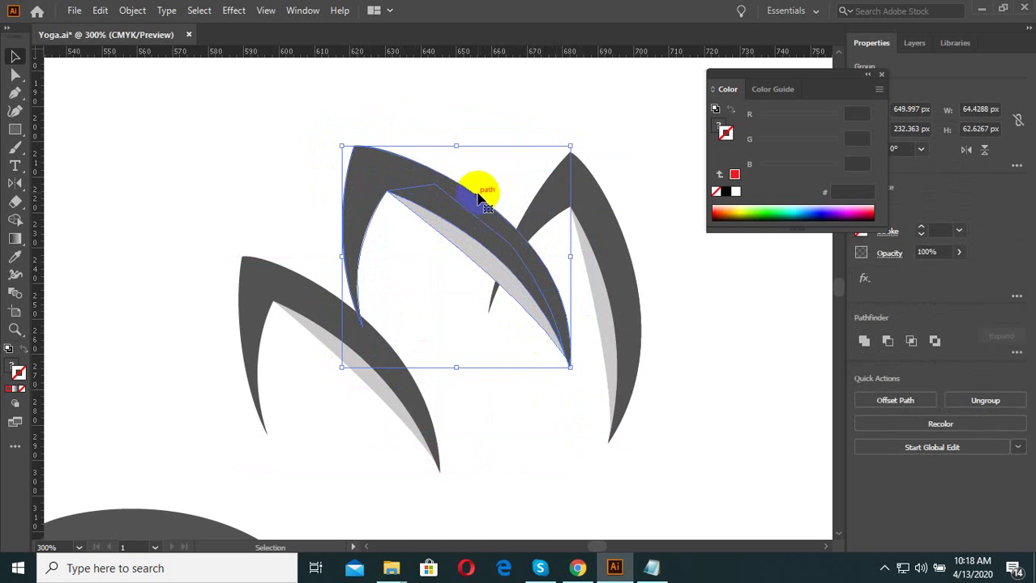
drag(481, 200, 493, 208)
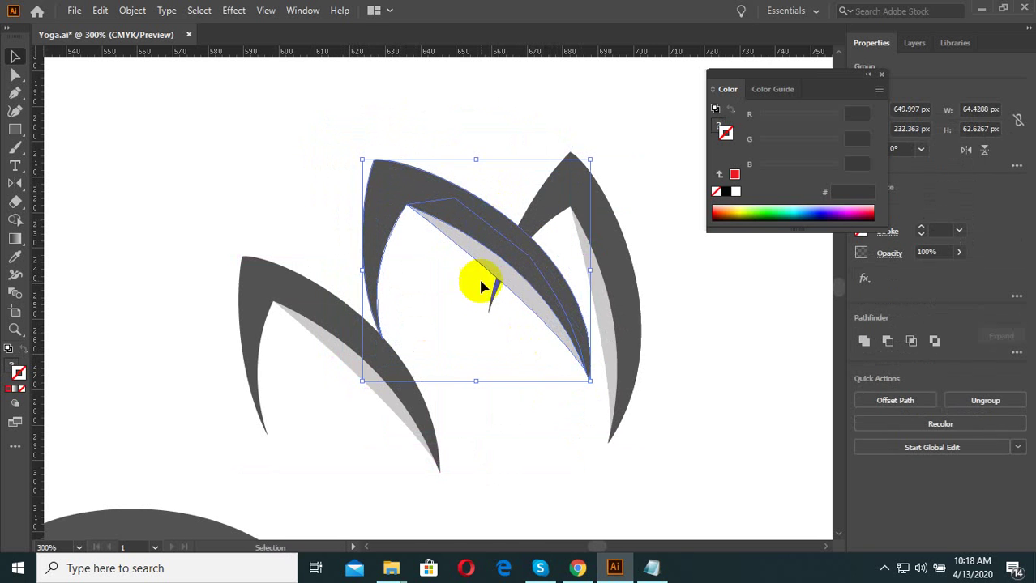
click(425, 303)
scroll(423, 302, up, 3)
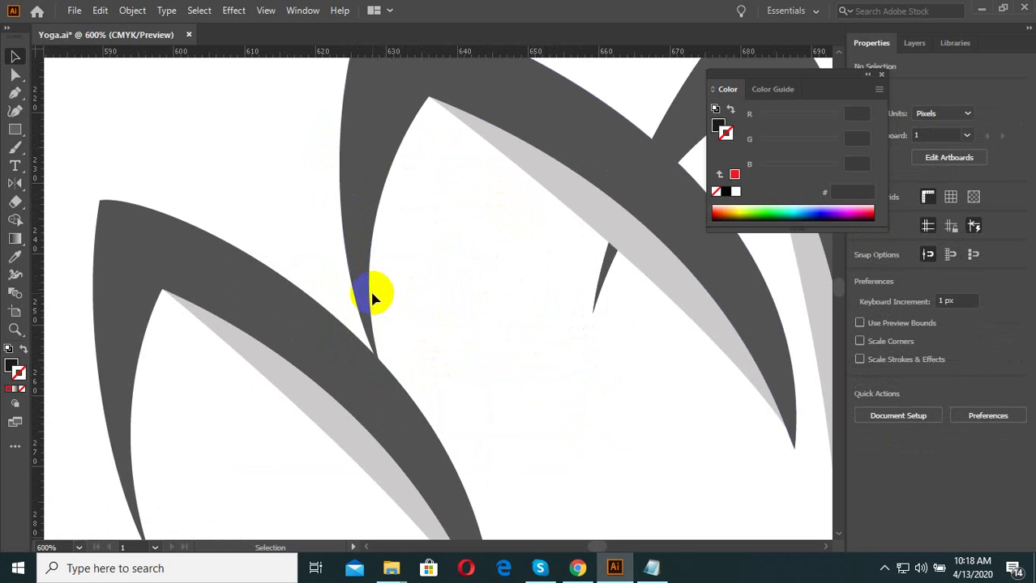
scroll(395, 319, down, 3)
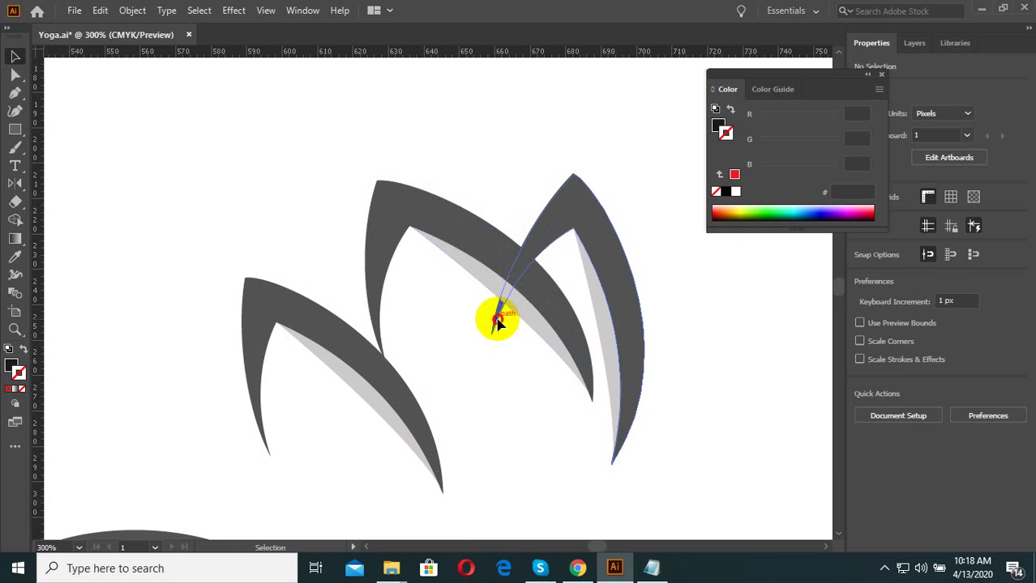
Paste a copy in front of the right petal and add the middle petal to the selection.
click(497, 316)
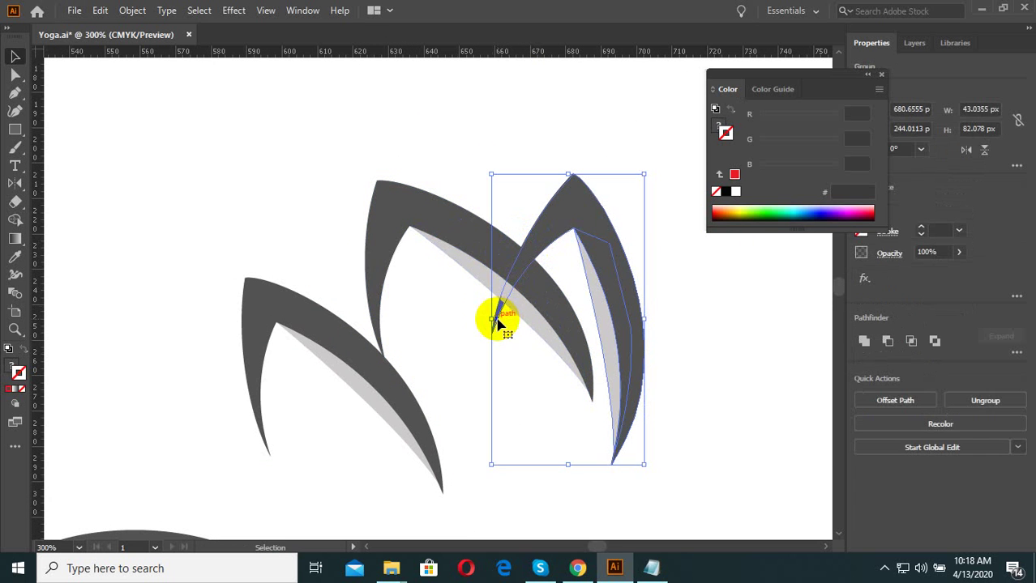
click(100, 11)
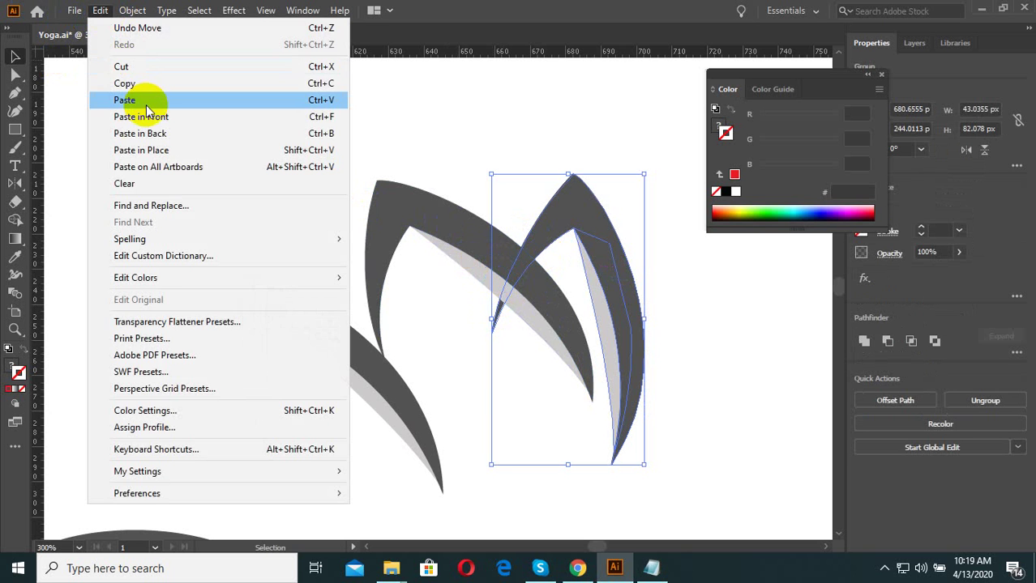
click(148, 101)
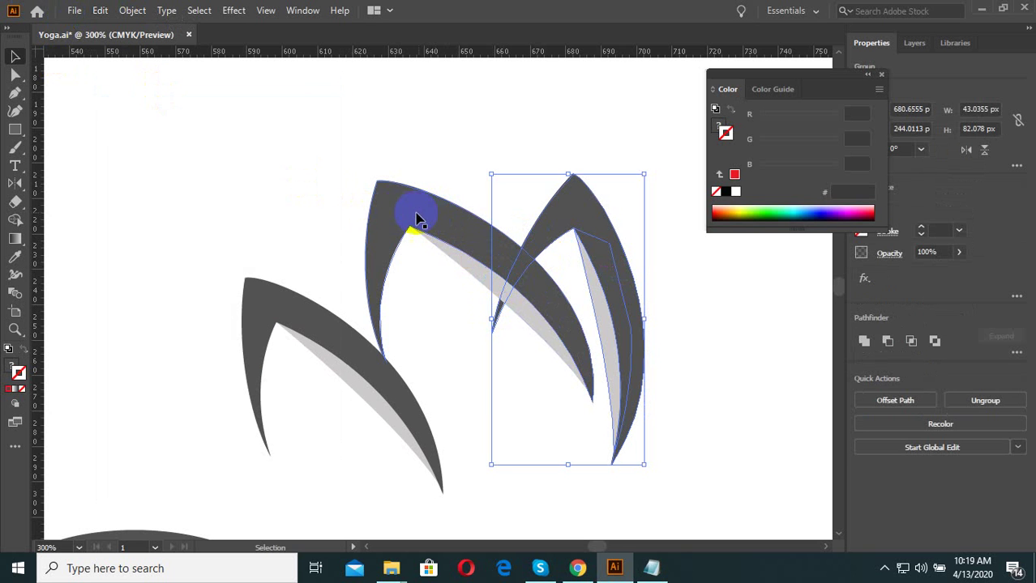
click(101, 11)
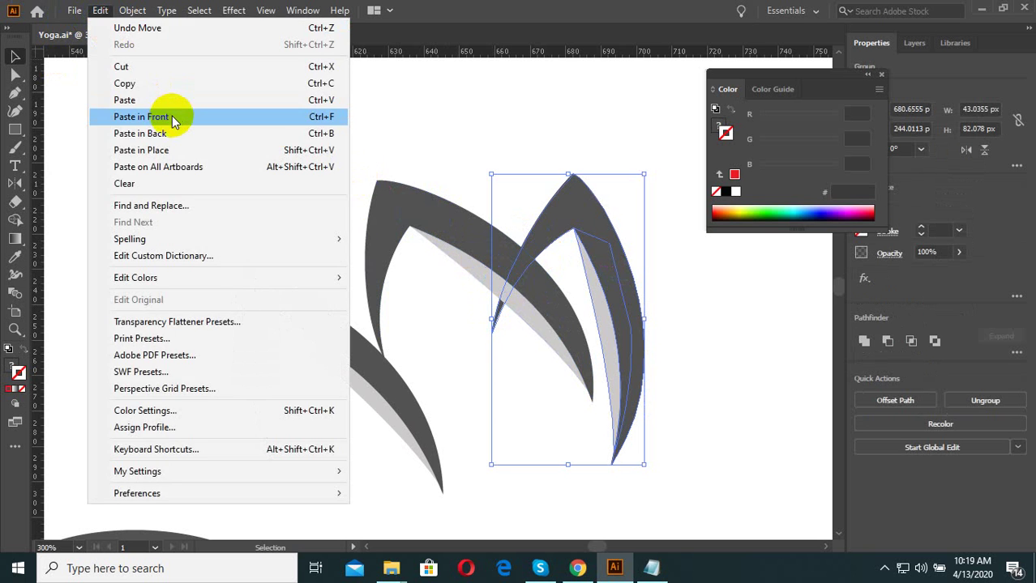
click(172, 116)
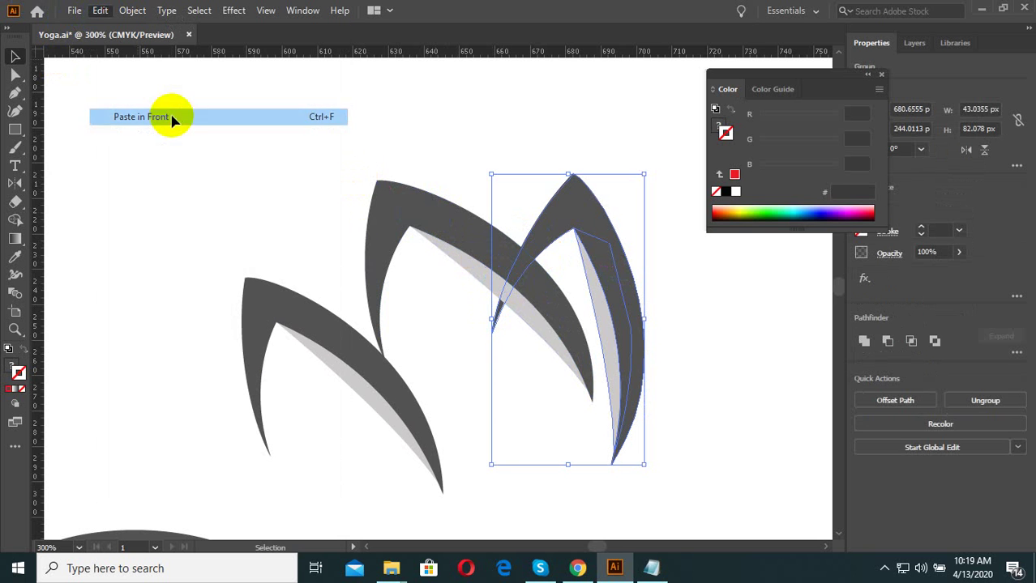
shift+click(419, 223)
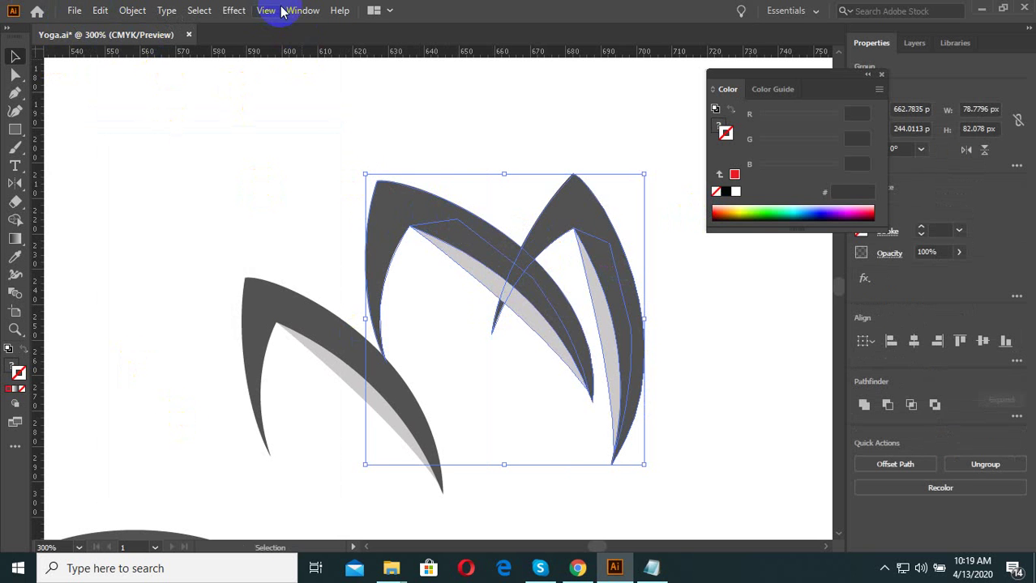
Divide the overlapping petals with Pathfinder and ungroup the resulting pieces.
click(291, 11)
click(372, 548)
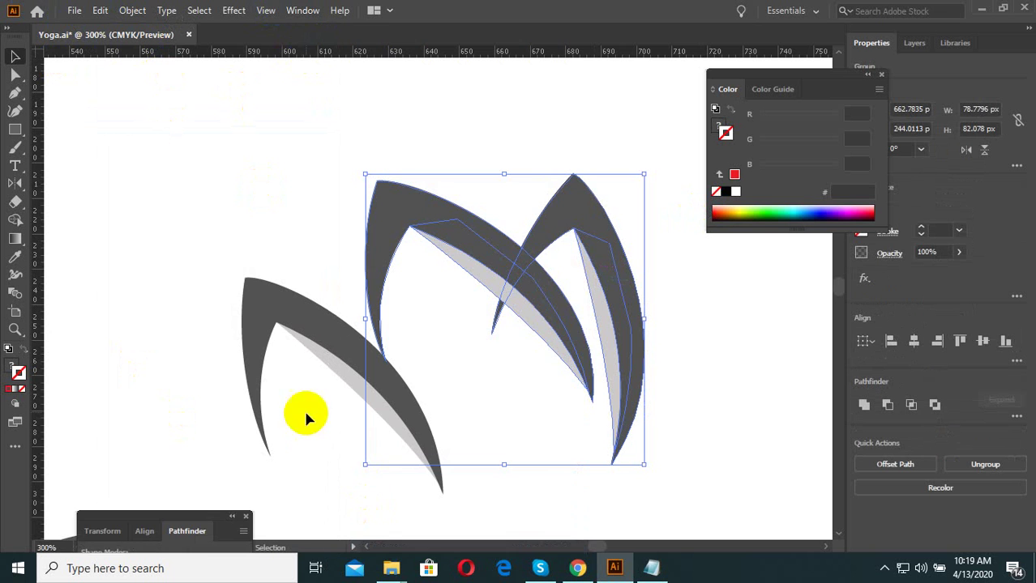
drag(186, 519, 218, 159)
click(125, 253)
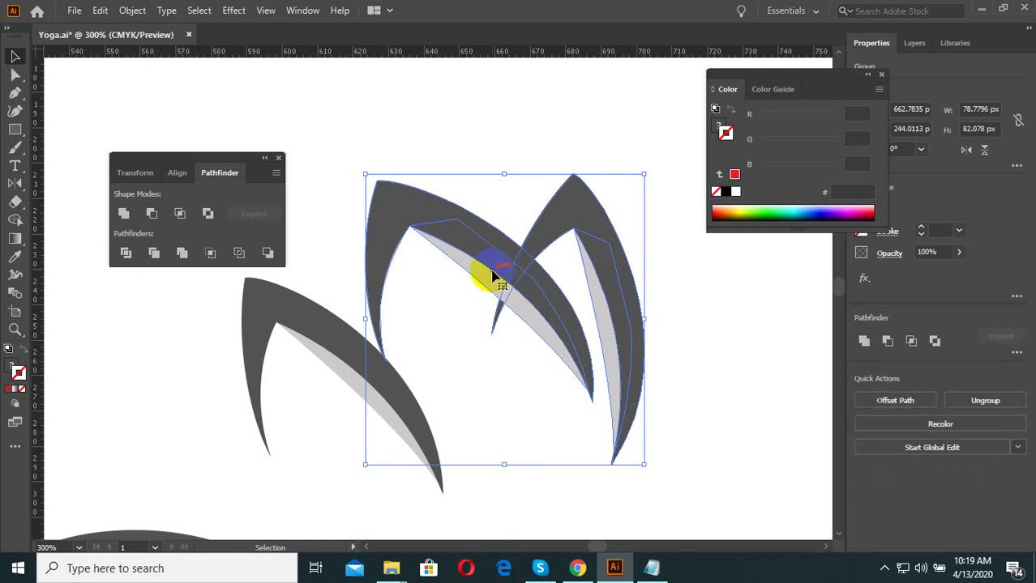
right_click(468, 235)
click(511, 362)
Select the small leftover sliver inside the overlap.
click(533, 324)
click(537, 328)
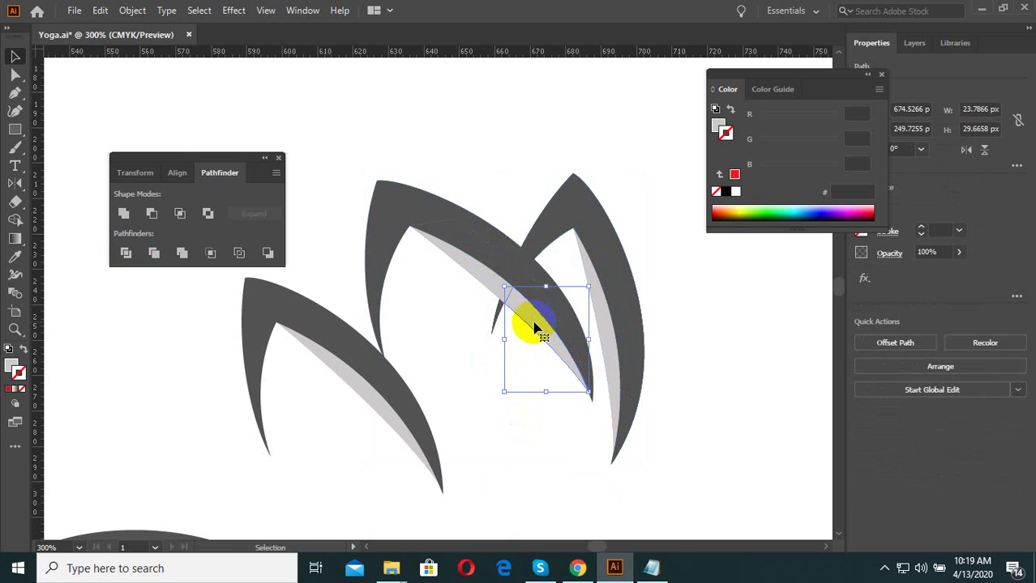
click(558, 316)
click(552, 313)
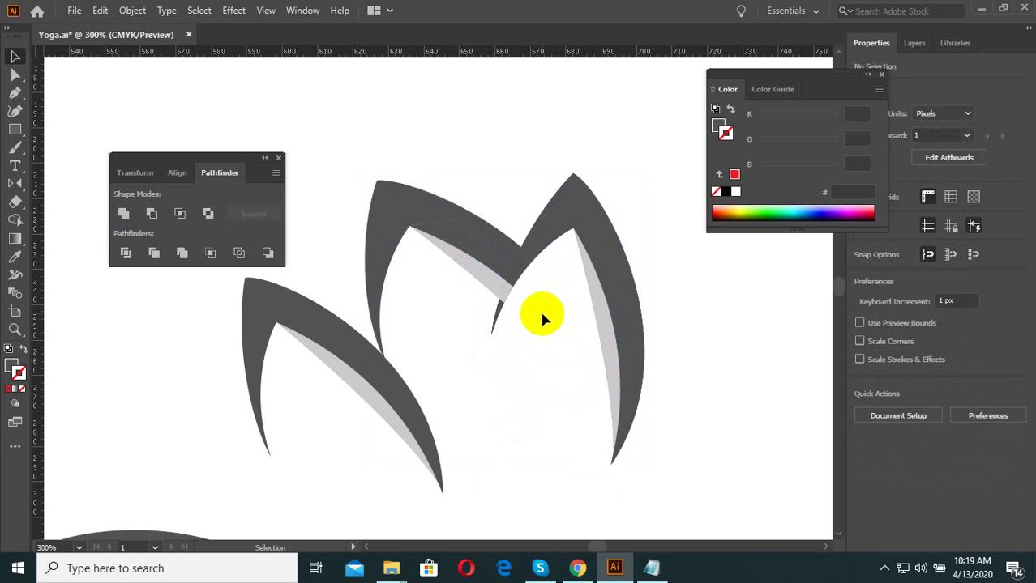
click(508, 292)
click(511, 285)
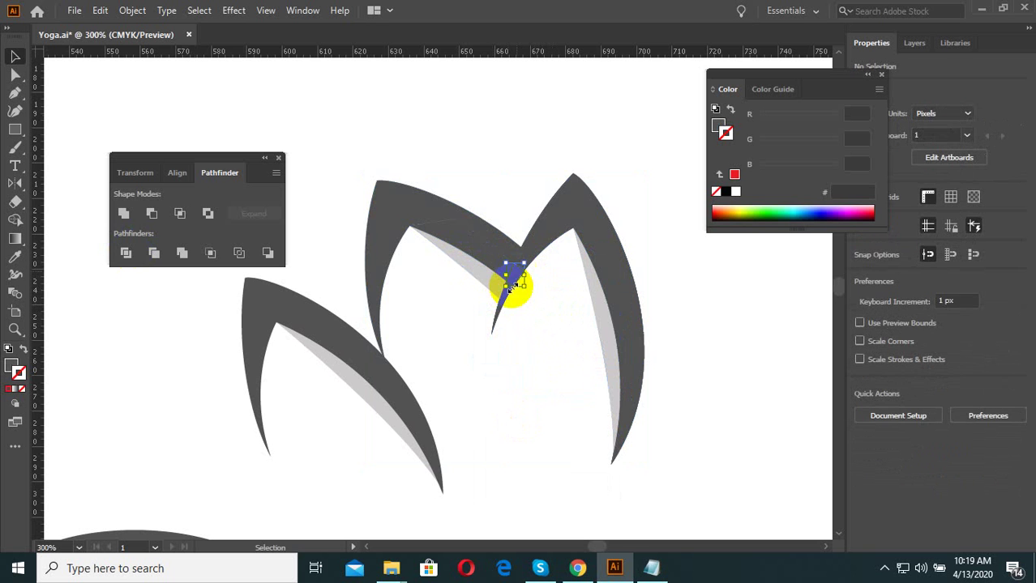
click(513, 296)
click(524, 270)
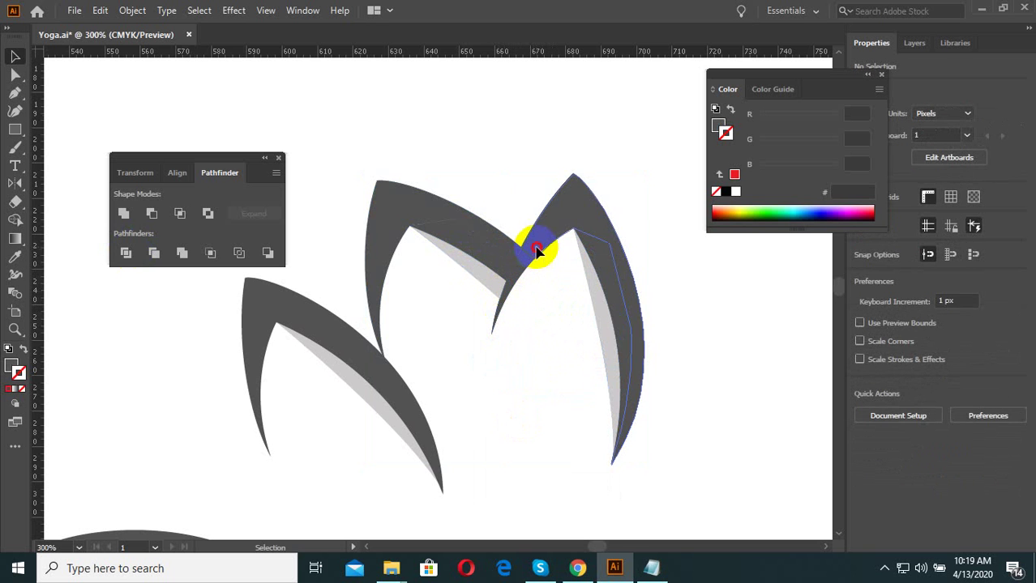
Check the right petal's pieces, clear the selection and zoom out to the whole flower.
click(536, 251)
click(545, 256)
click(527, 273)
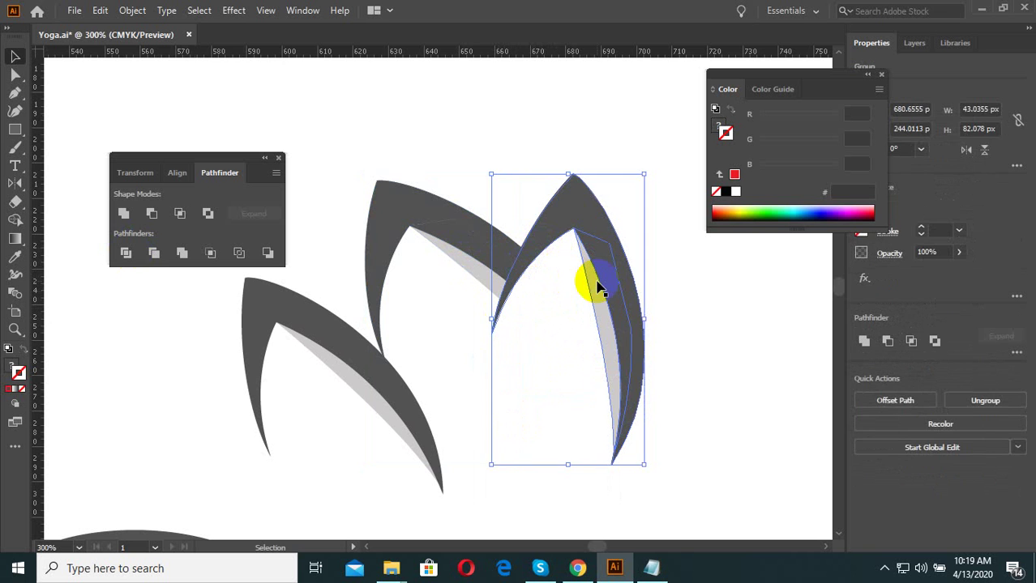
click(510, 320)
click(466, 311)
click(523, 348)
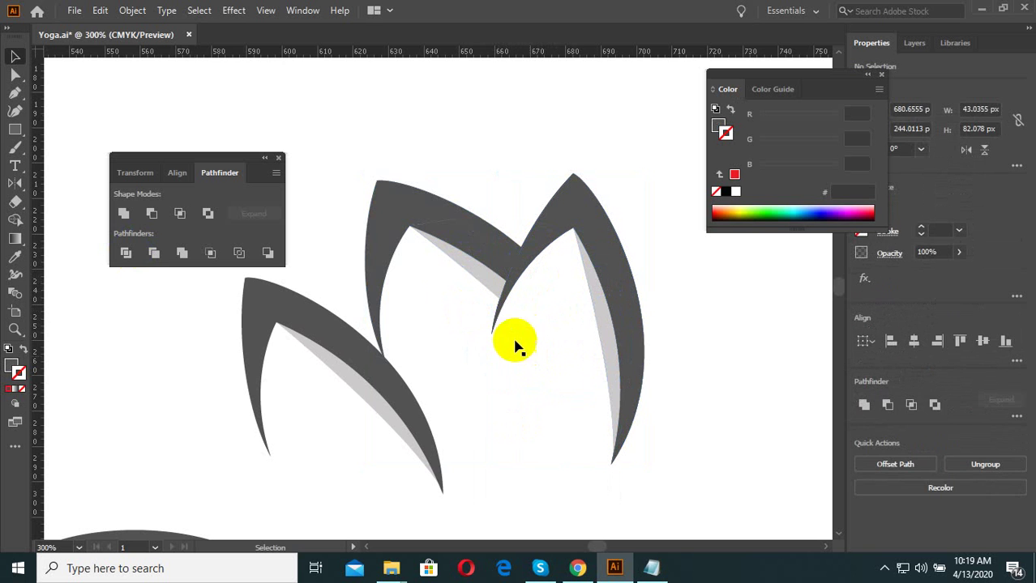
key(alt+space)
Group all the half-ring petals into one group.
scroll(456, 312, down, 3)
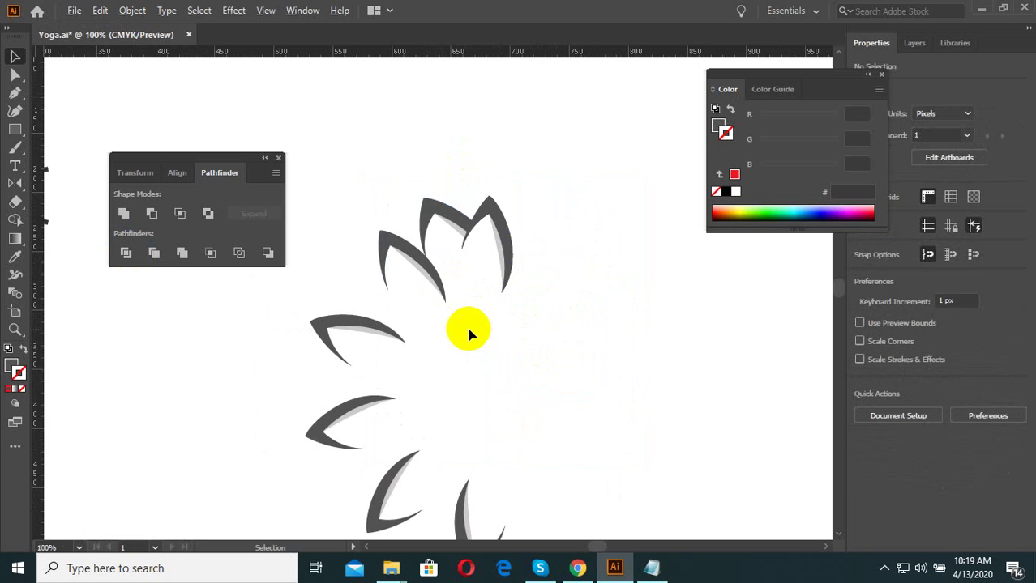
scroll(345, 333, down, 2)
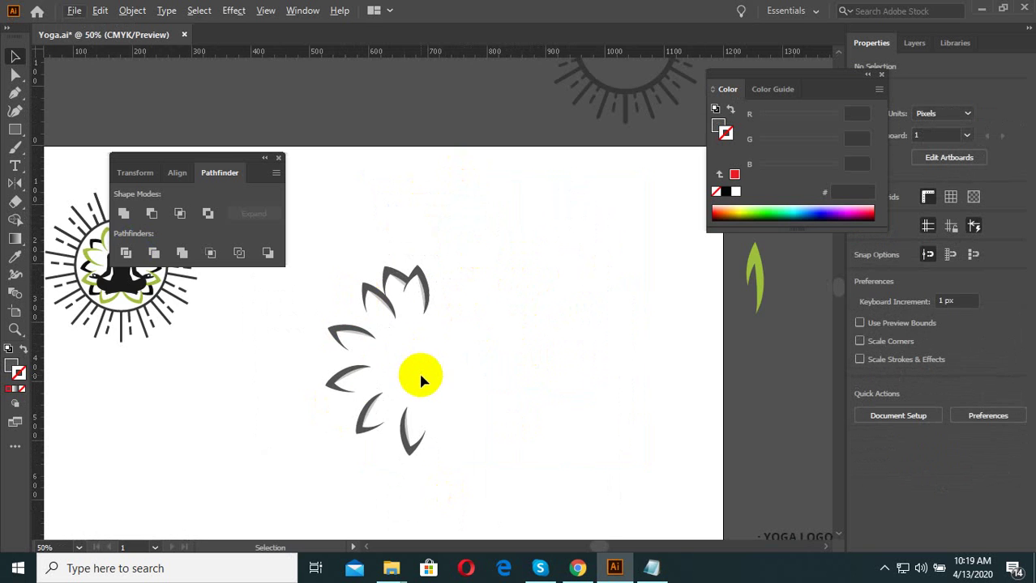
drag(513, 470, 307, 301)
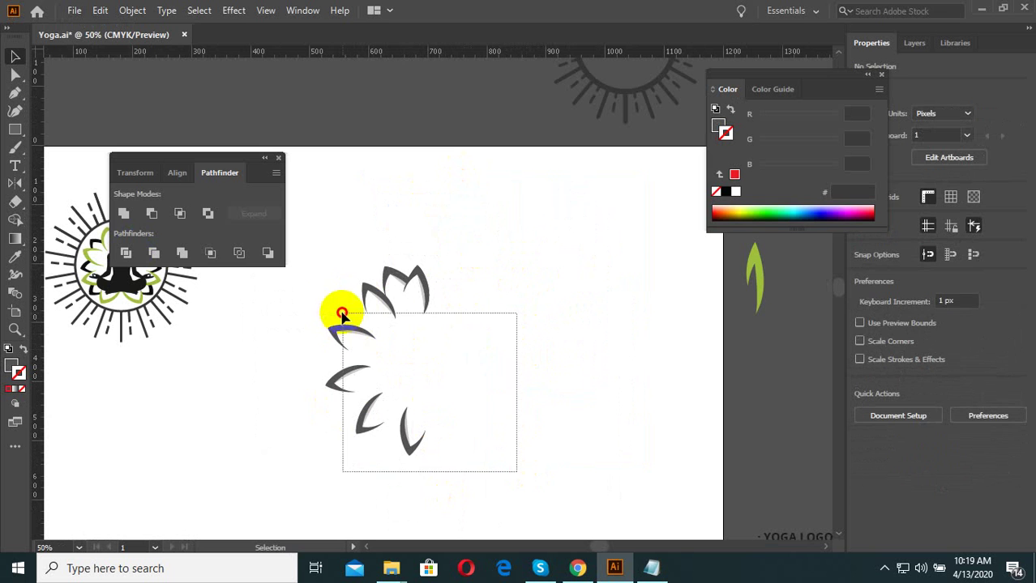
right_click(425, 281)
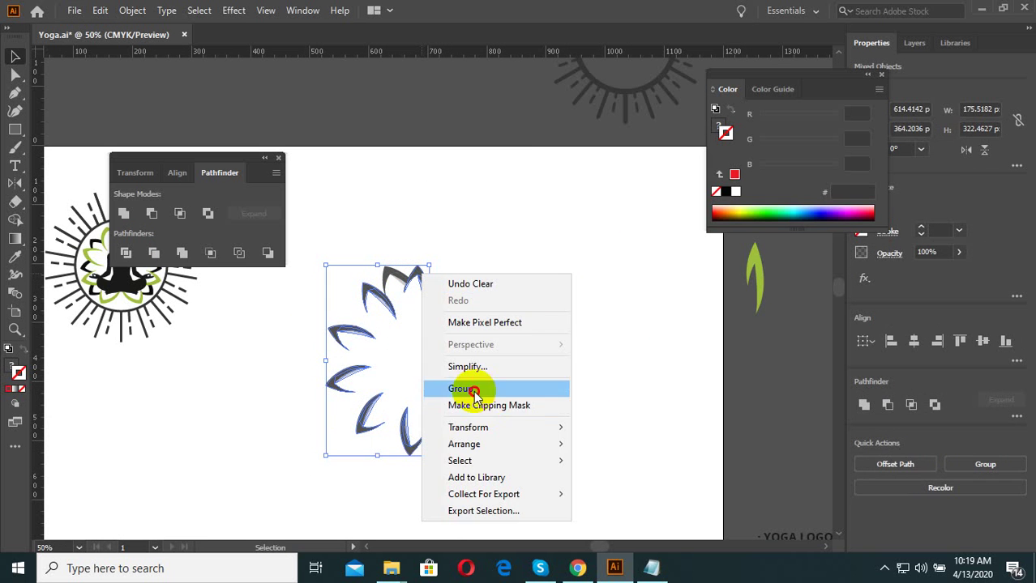
click(460, 389)
click(427, 410)
drag(376, 470, 321, 334)
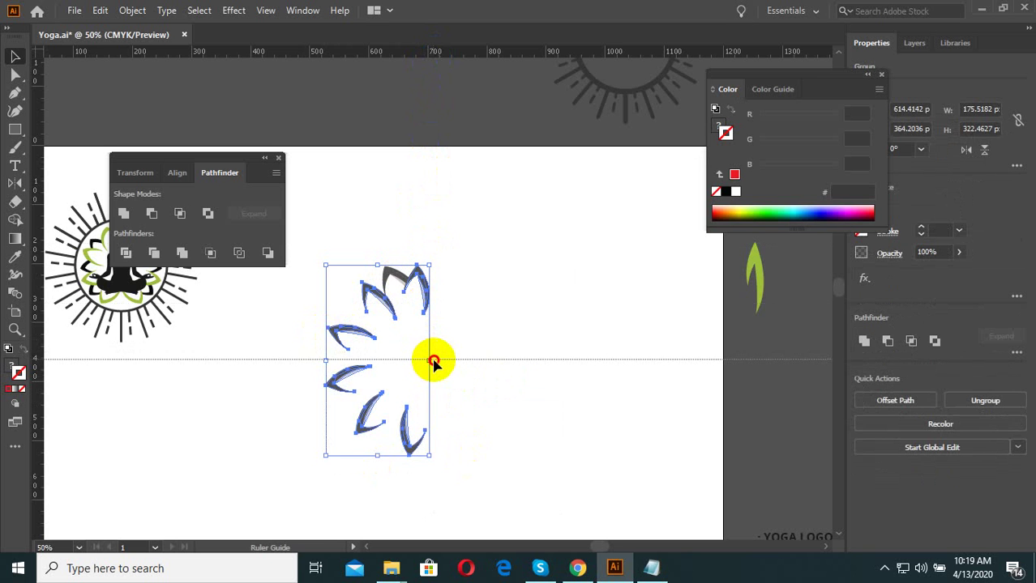
Add a horizontal guide and move the petal group's open edge onto the guide intersection.
drag(439, 61, 429, 363)
scroll(425, 364, up, 3)
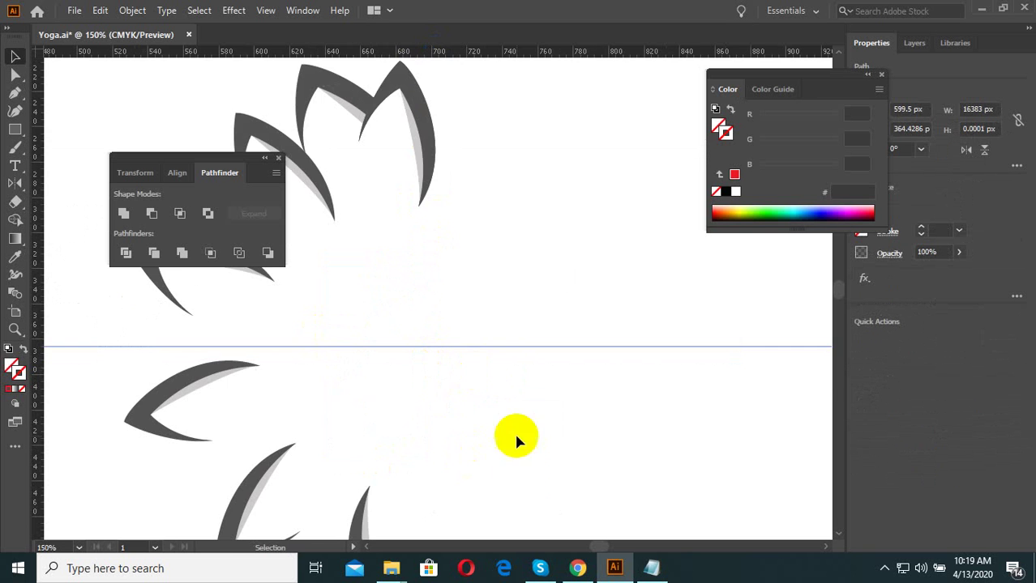
scroll(442, 360, up, 2)
scroll(486, 369, up, 2)
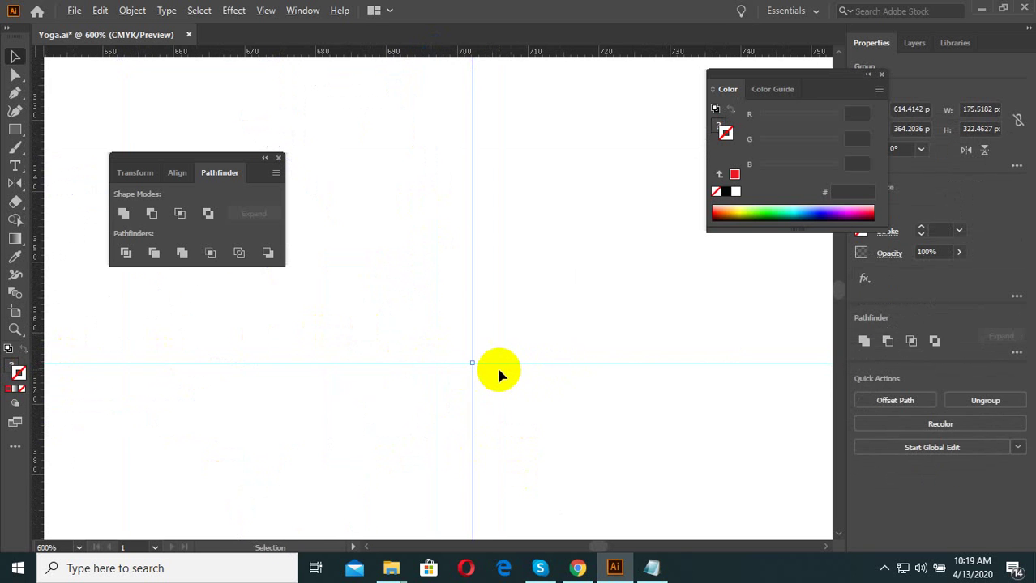
scroll(499, 374, down, 2)
drag(46, 402, 483, 371)
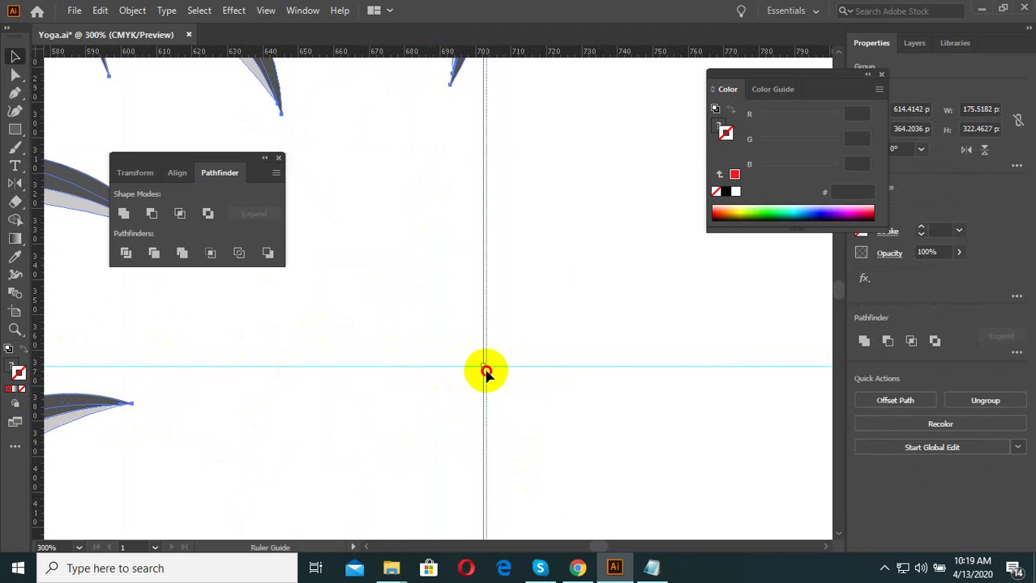
scroll(480, 365, down, 3)
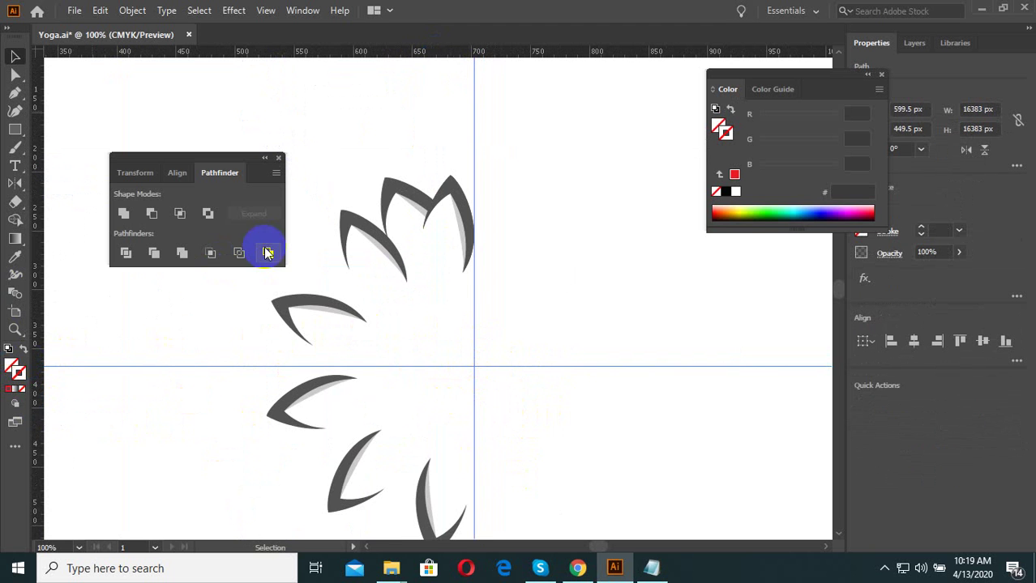
click(388, 199)
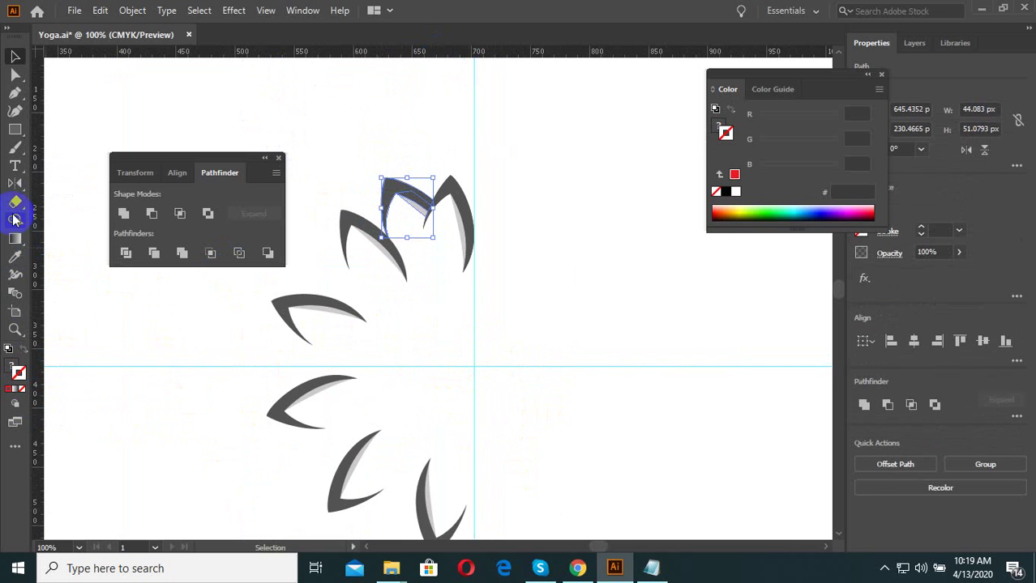
drag(20, 186, 77, 189)
drag(325, 231, 370, 231)
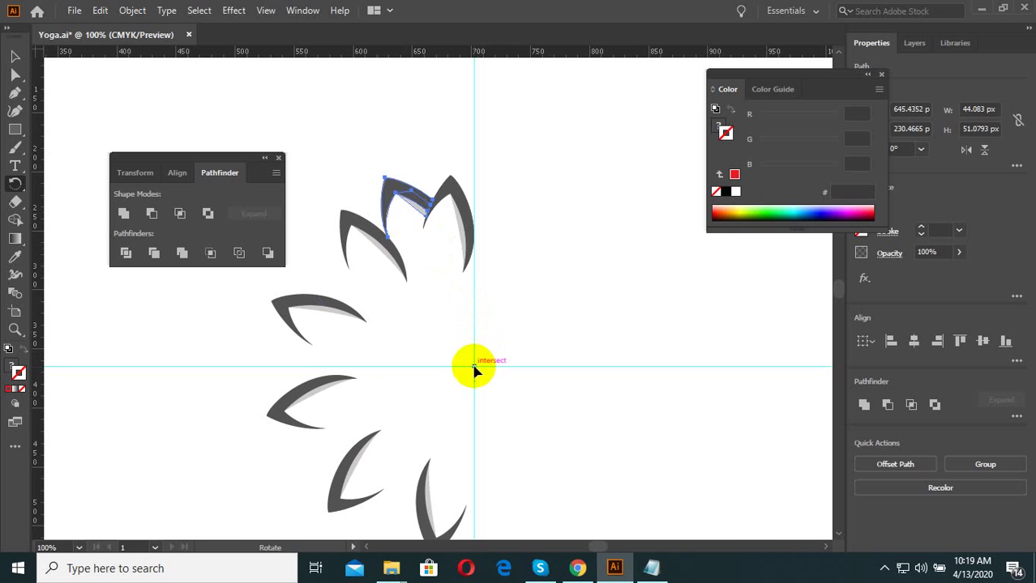
alt+click(475, 370)
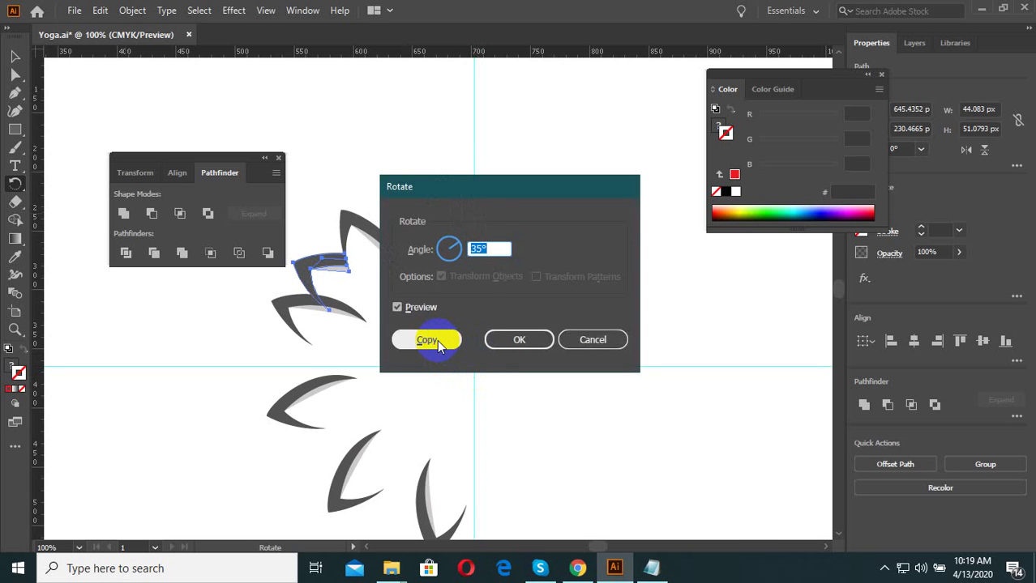
click(437, 340)
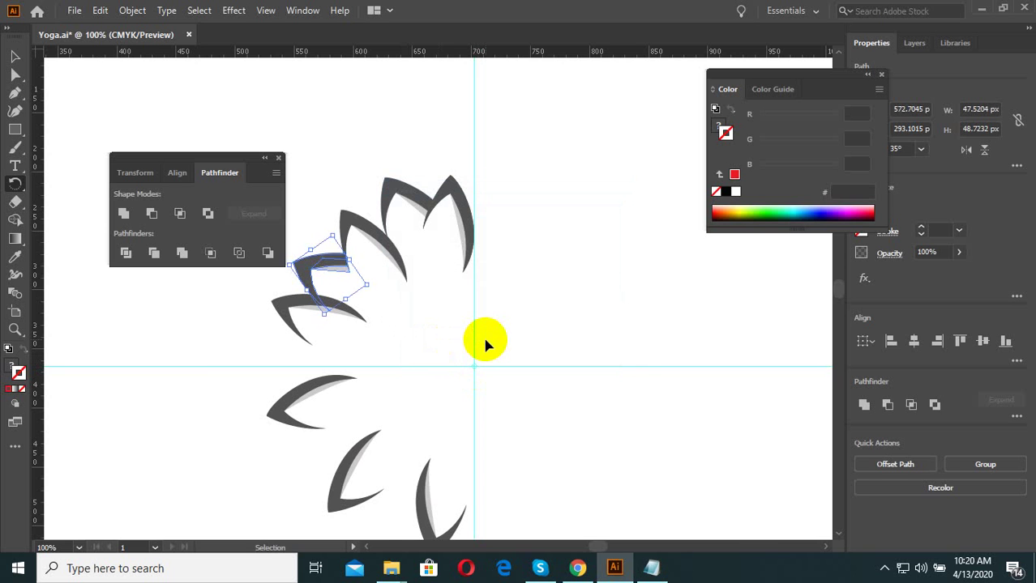
key(ctrl+d)
key(ctrl+d)
key(ctrl+d)
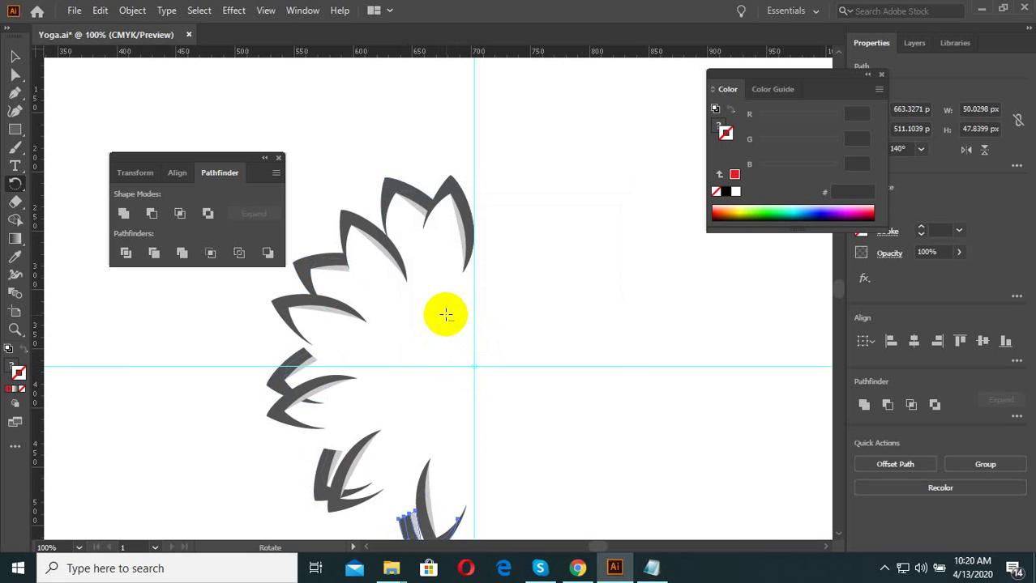
scroll(442, 312, down, 2)
key(ctrl+z)
key(ctrl+z)
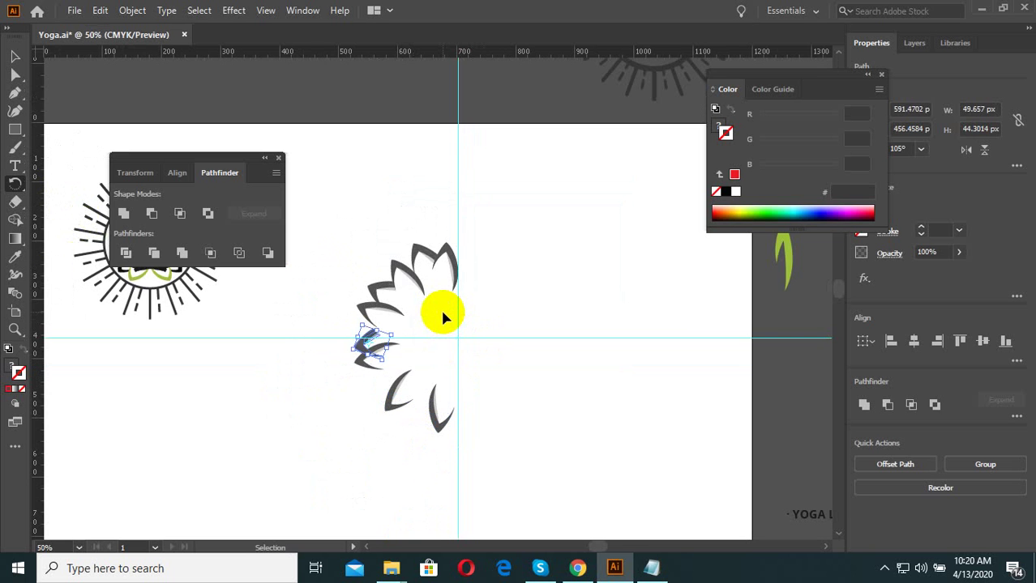
key(ctrl+z)
key(ctrl+z)
key(r)
scroll(443, 316, up, 1)
Reselect the top petal with the Selection tool.
scroll(439, 284, up, 1)
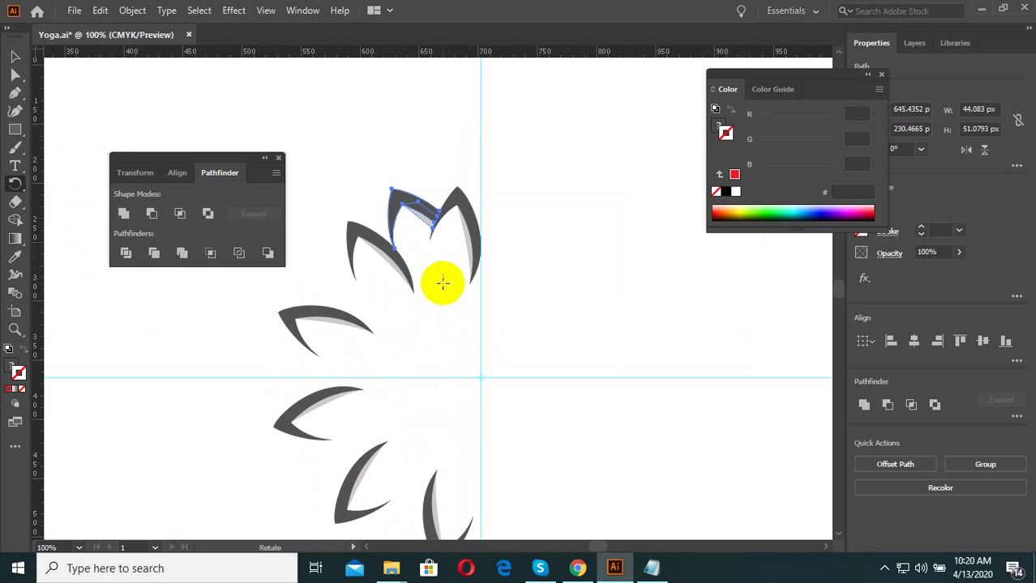
scroll(454, 340, up, 1)
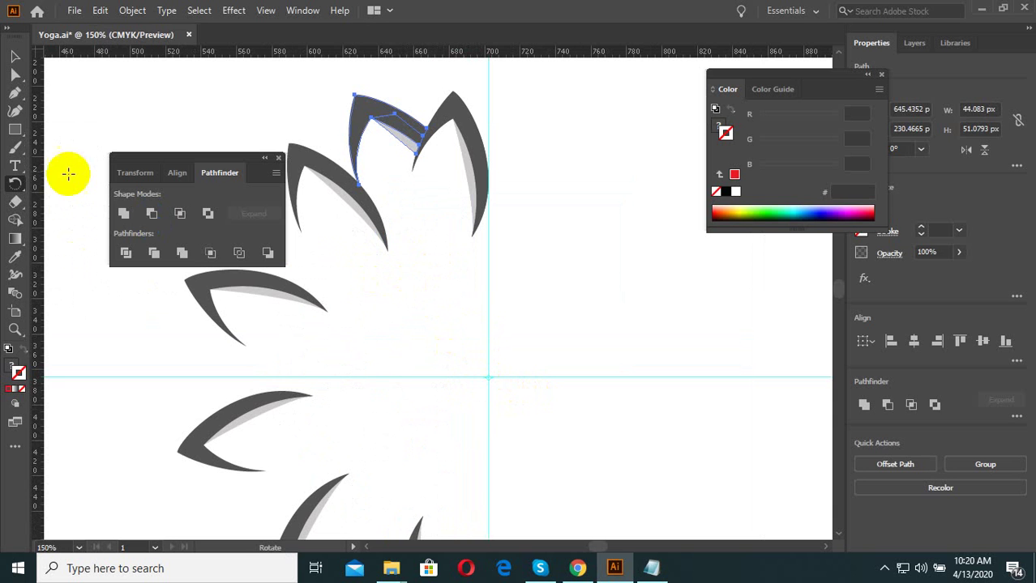
click(18, 75)
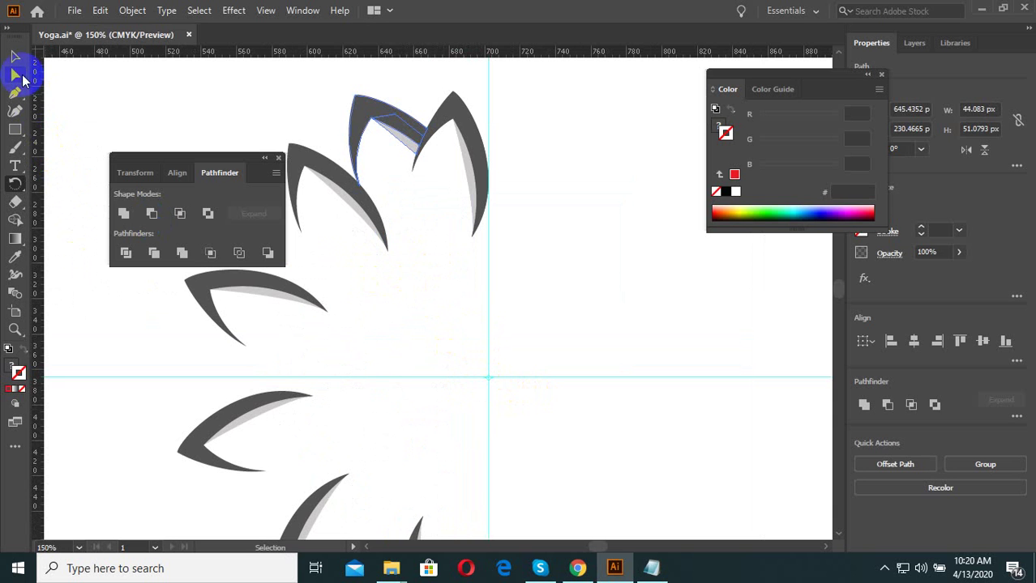
click(455, 312)
click(366, 132)
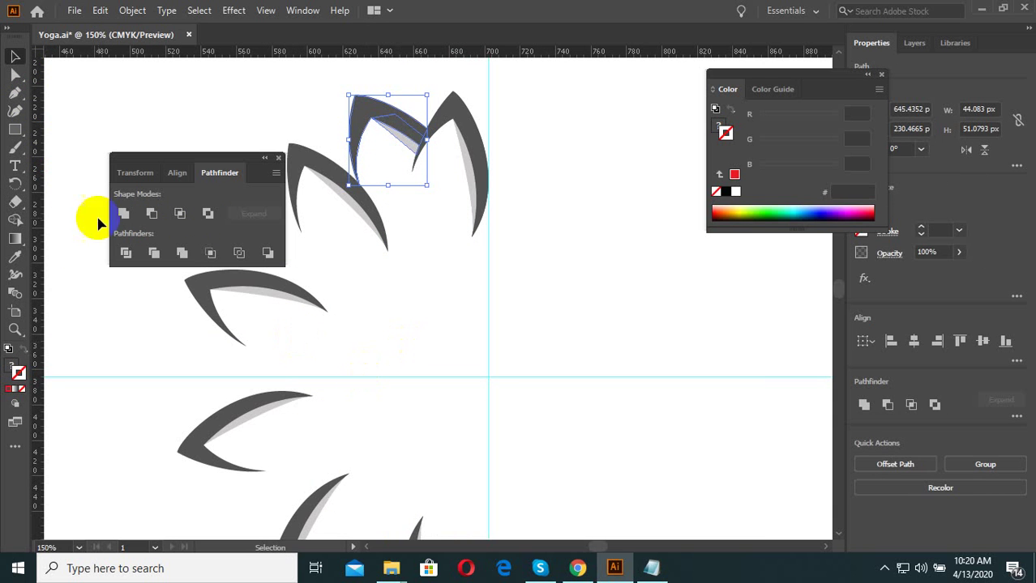
Rotate around the guide intersection with angle 30° and Preview on.
drag(15, 184, 65, 180)
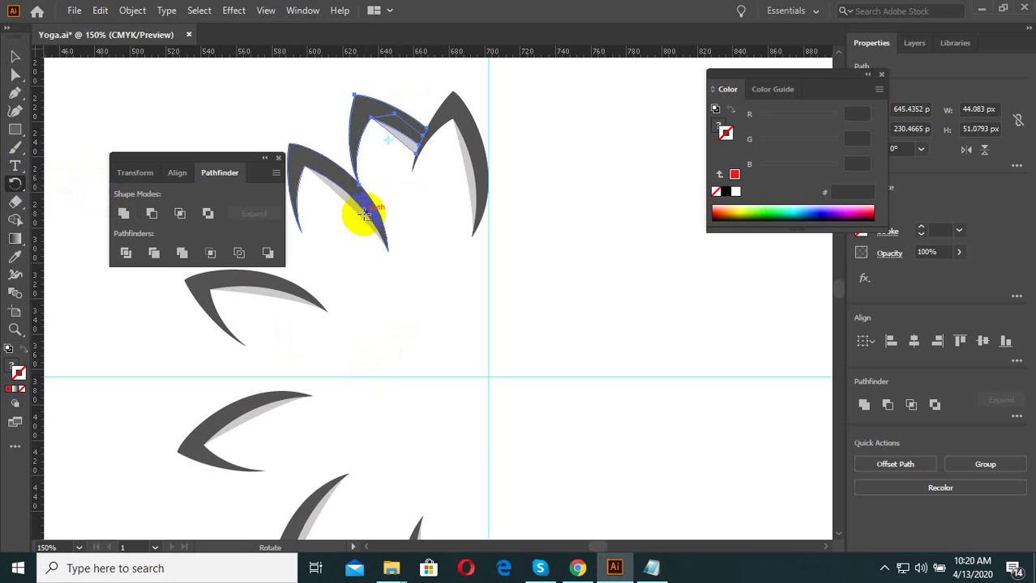
click(473, 341)
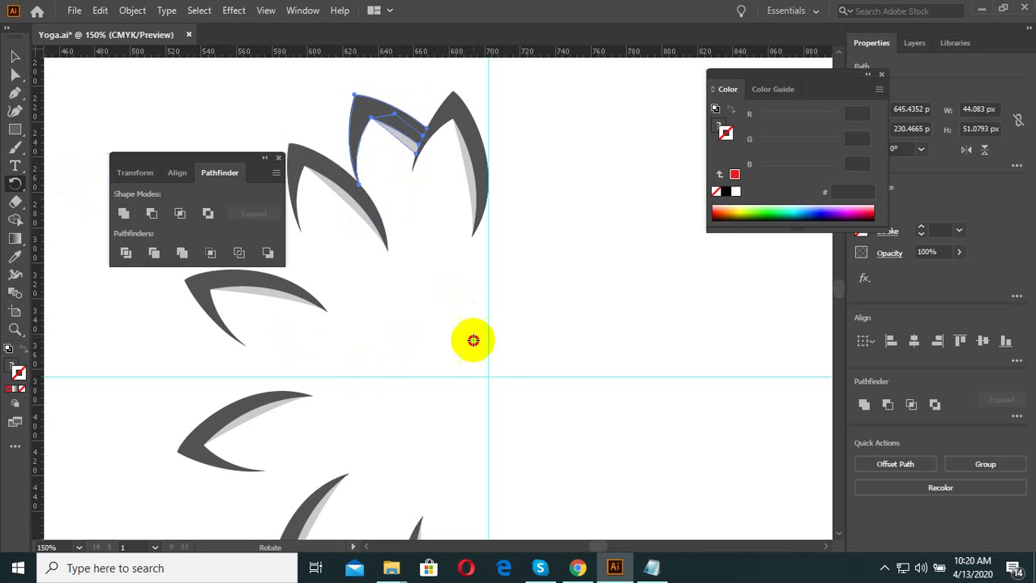
alt+click(489, 378)
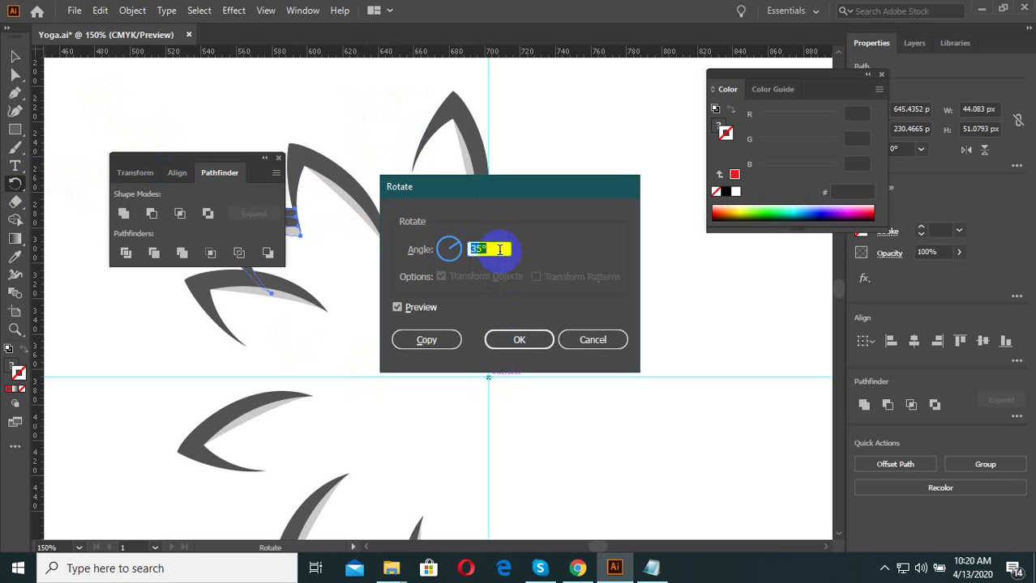
text(30)
click(418, 307)
click(417, 307)
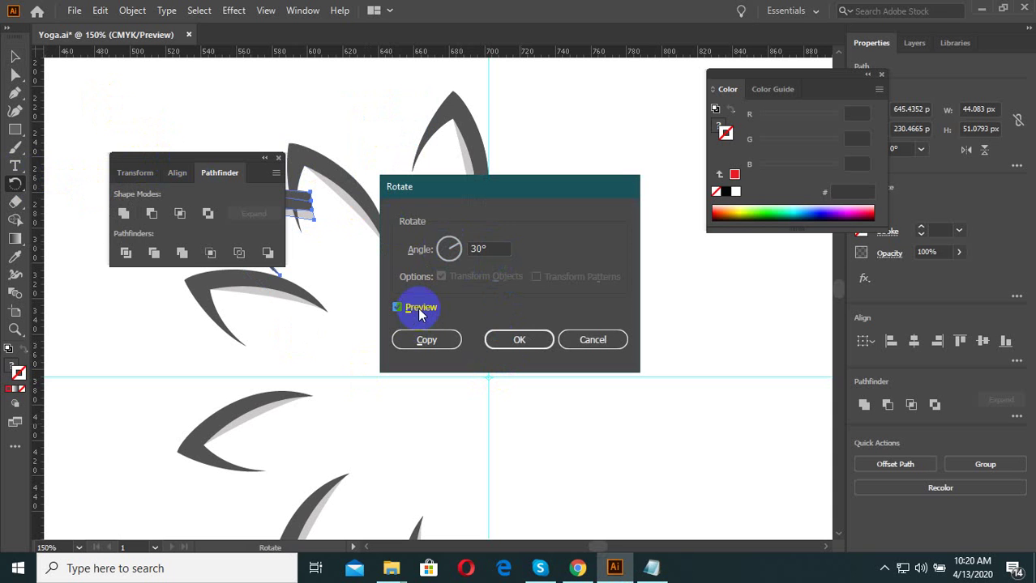
double_click(493, 251)
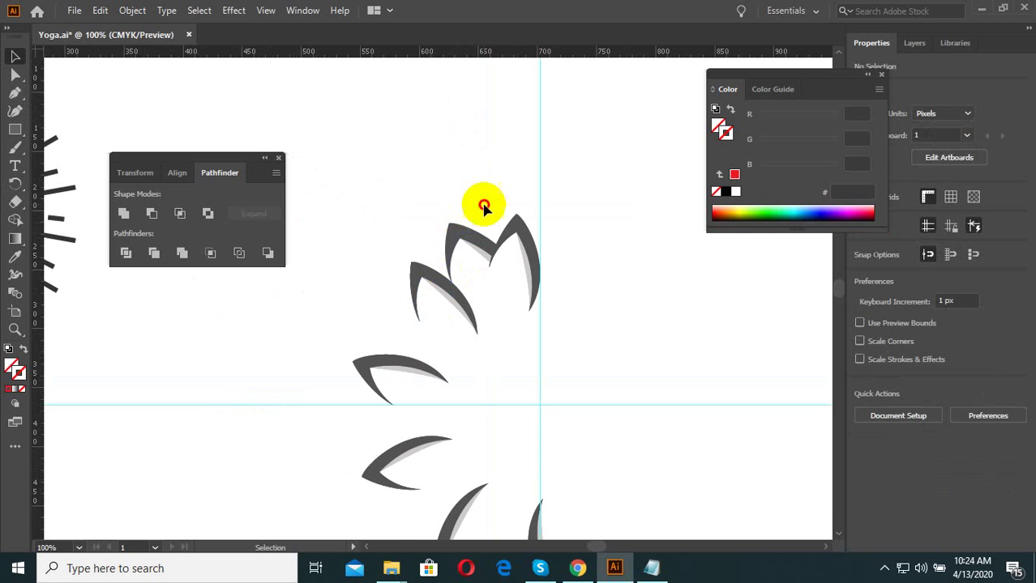
Rotate a copy of the top petal 35° around the guide intersection.
click(454, 247)
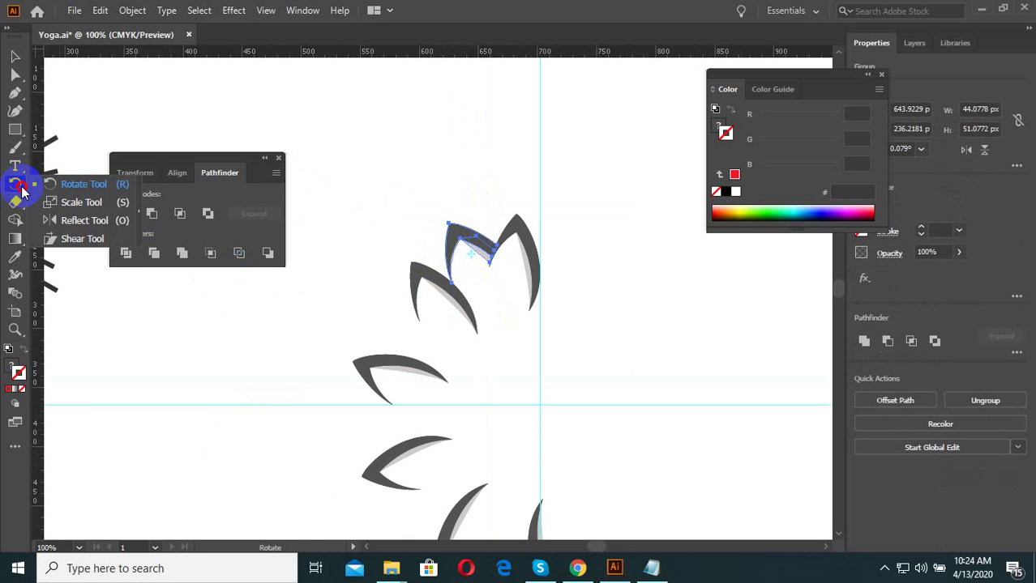
drag(22, 191, 27, 179)
scroll(468, 256, down, 1)
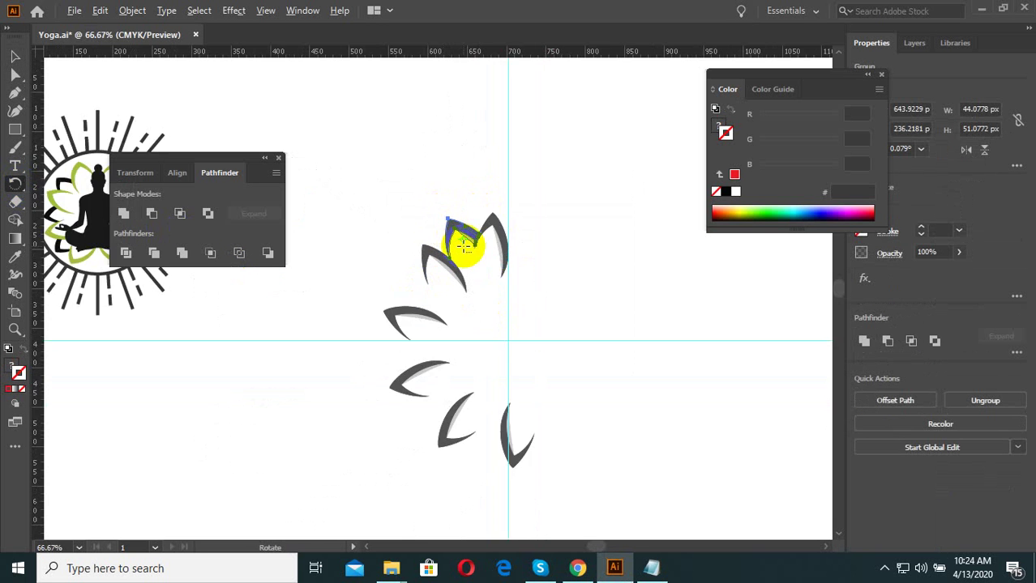
scroll(466, 247, up, 2)
click(558, 457)
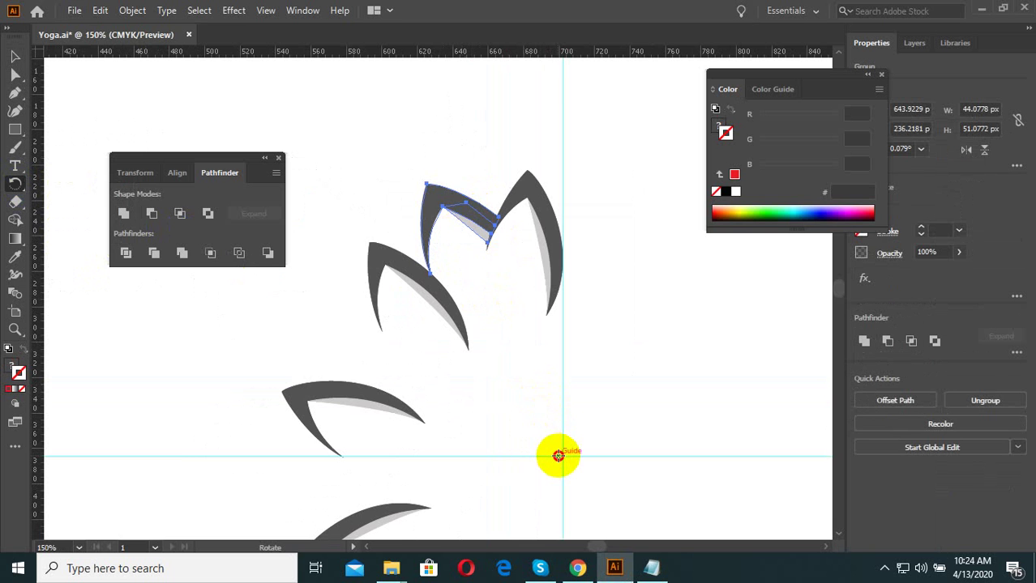
alt+click(563, 456)
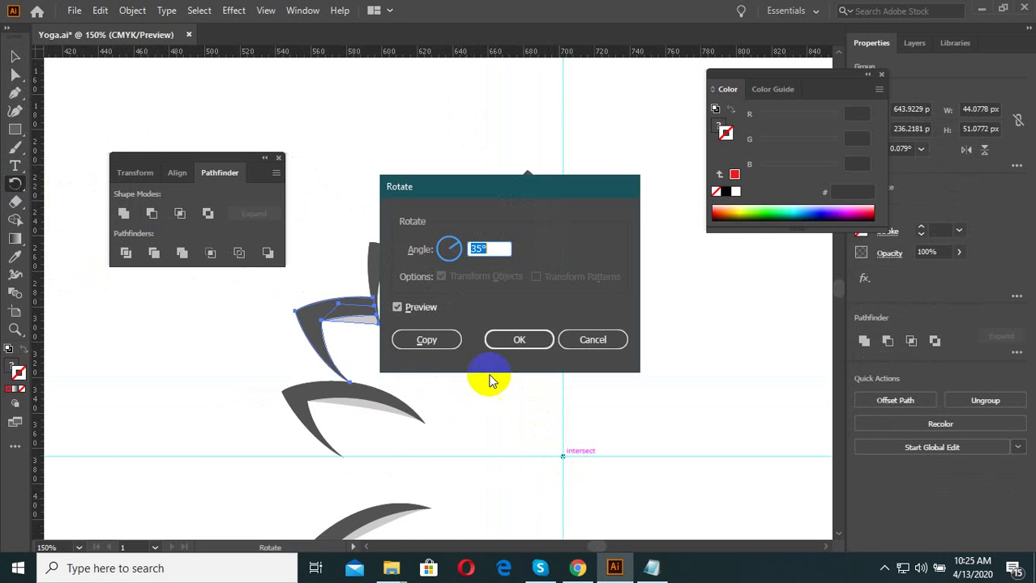
click(427, 340)
scroll(438, 342, down, 2)
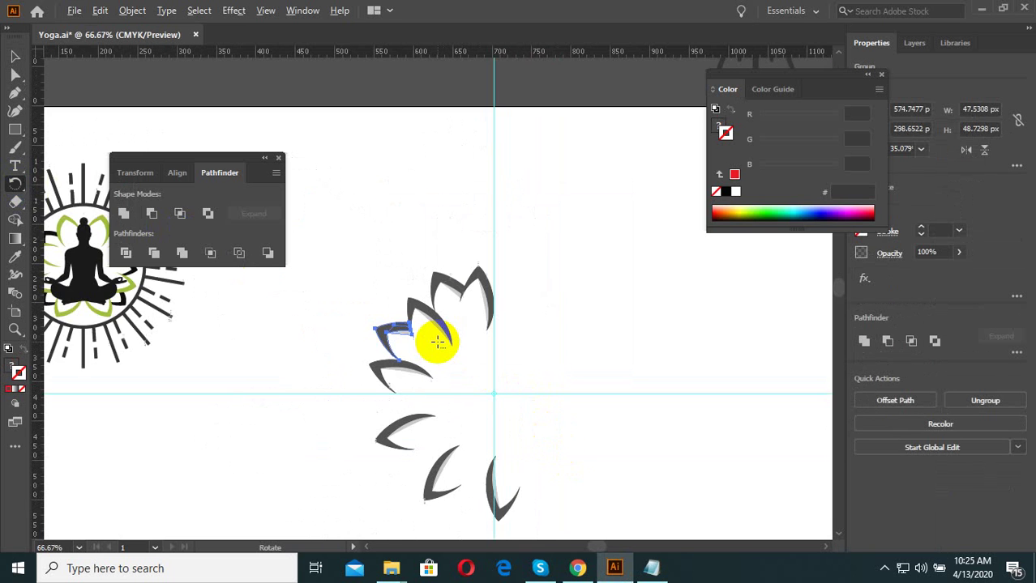
Repeat the 35° rotated copy with Ctrl+D to add the remaining petals.
key(ctrl+d)
key(ctrl+d)
key(ctrl+d)
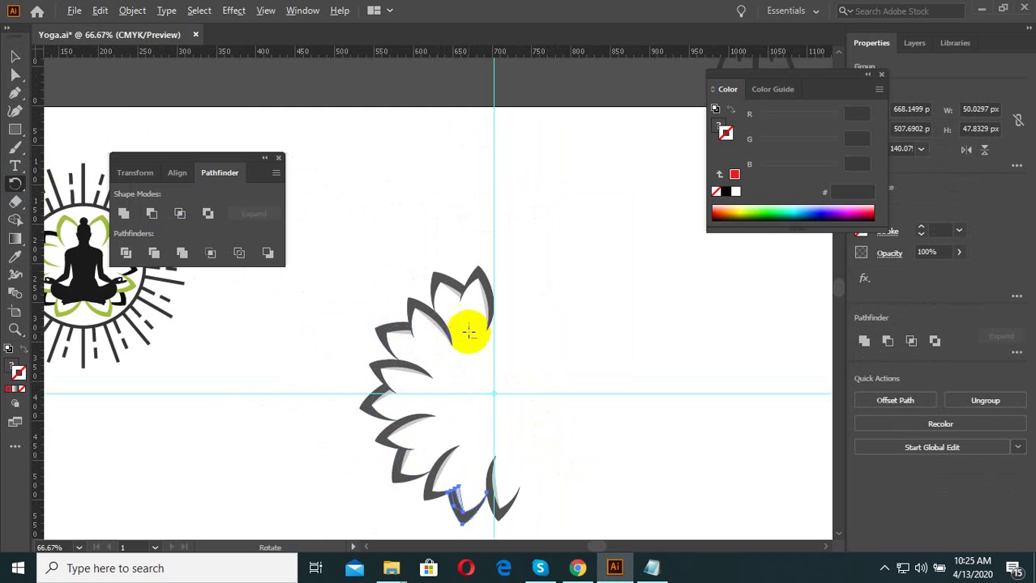
scroll(468, 328, down, 1)
key(r)
scroll(518, 437, up, 1)
scroll(562, 447, up, 1)
scroll(561, 448, down, 1)
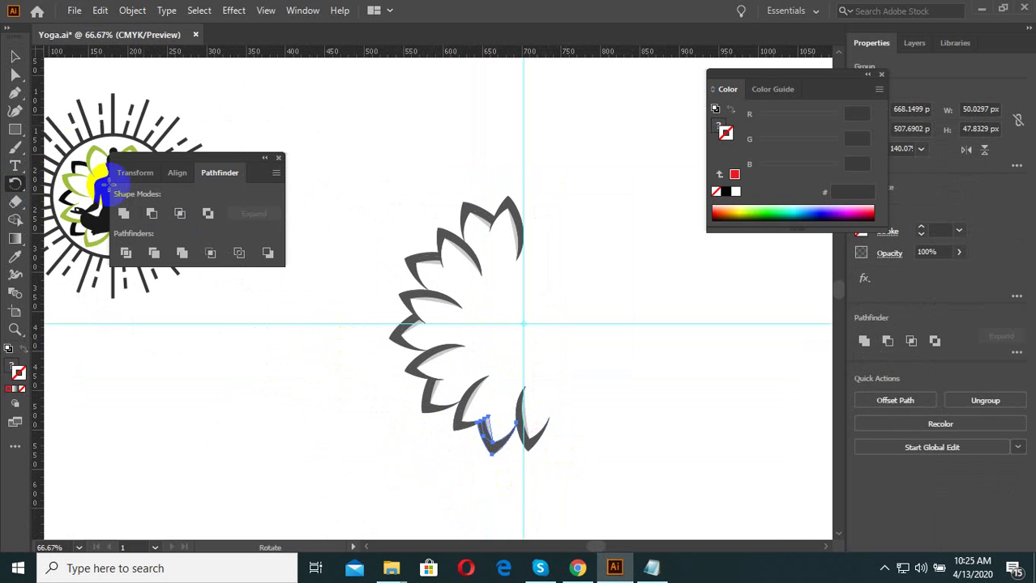
Deselect the petals and zoom out to view the half ring.
click(12, 61)
click(358, 154)
scroll(462, 299, up, 2)
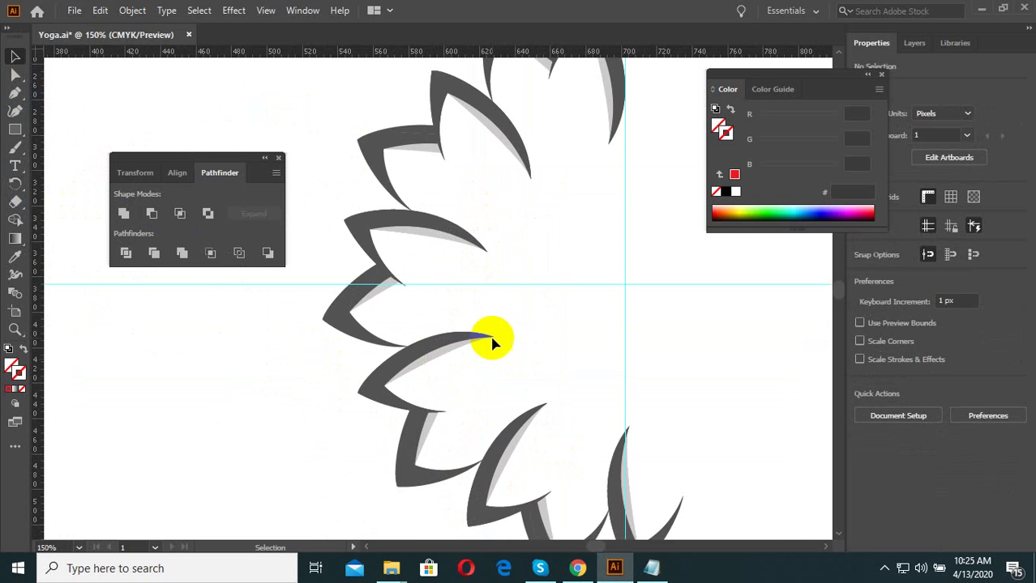
scroll(493, 340, down, 1)
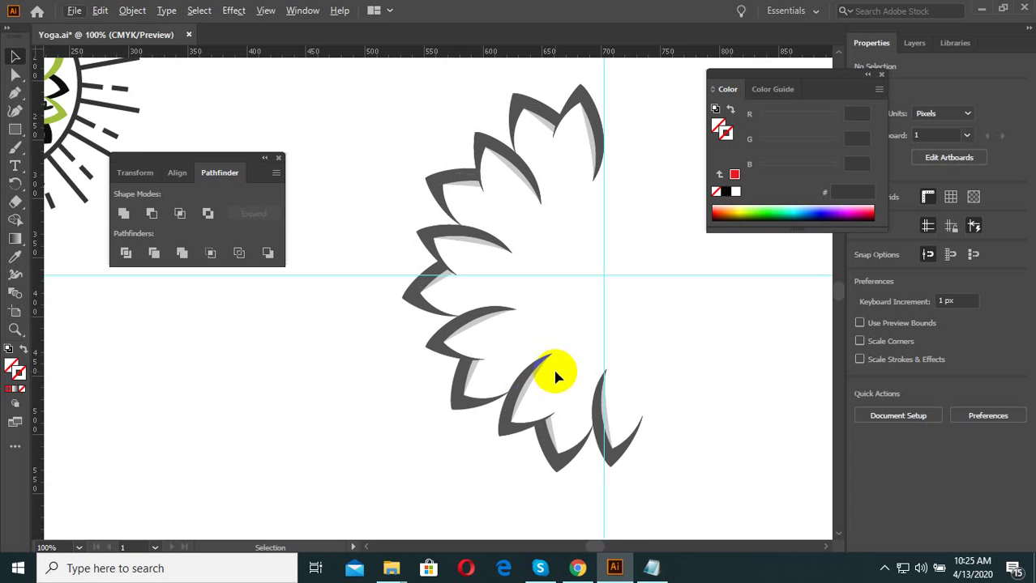
scroll(509, 330, down, 2)
scroll(582, 389, down, 2)
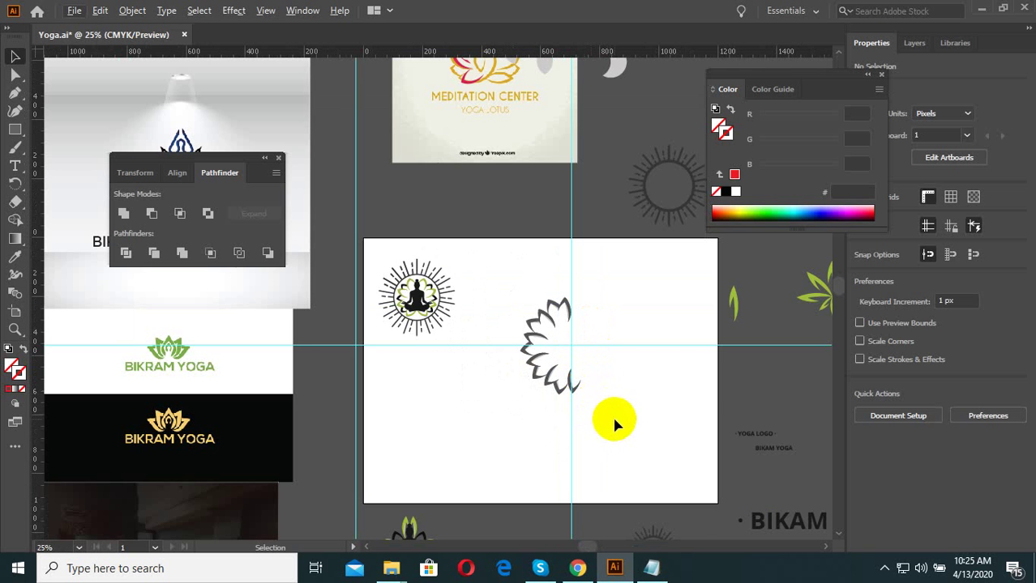
Clear the guide selection, isolate the petal group, and select its top petal.
click(570, 397)
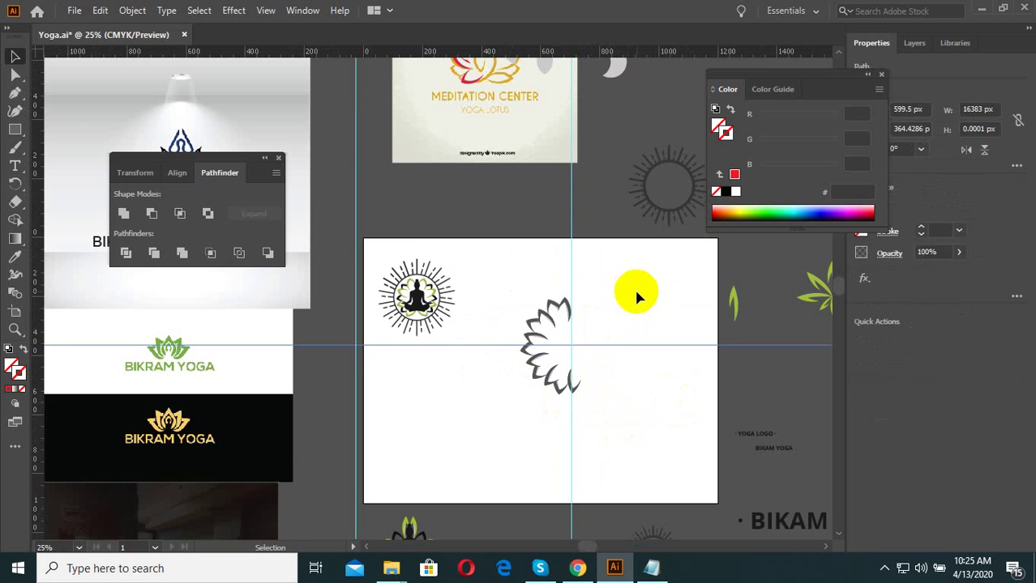
drag(639, 314, 634, 286)
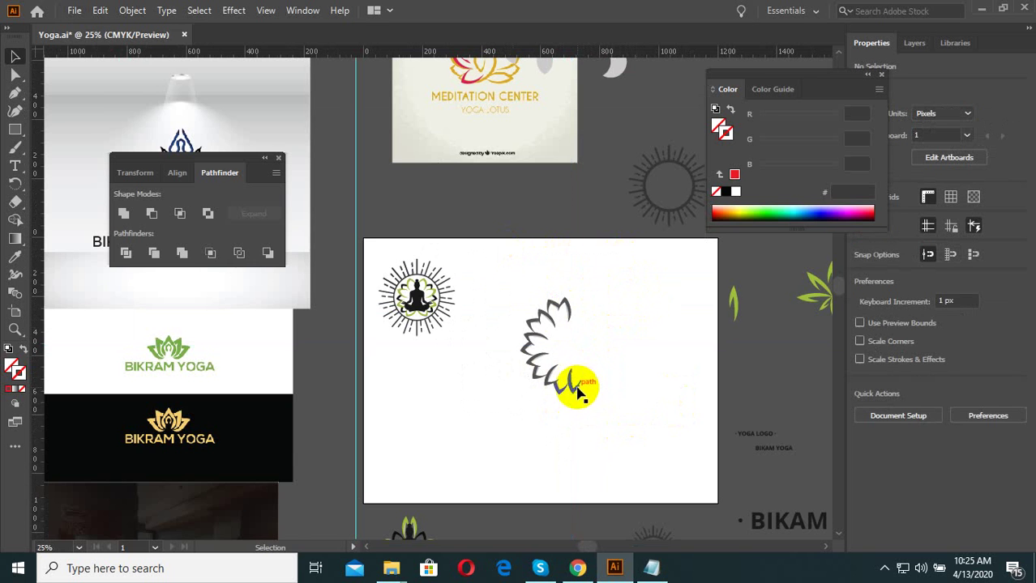
scroll(577, 392, up, 3)
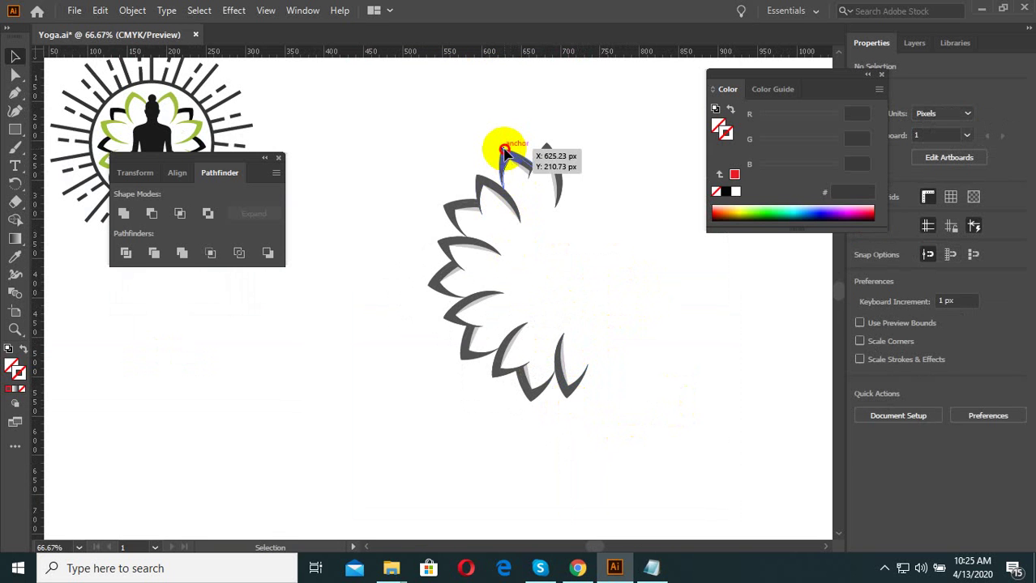
double_click(504, 152)
scroll(504, 152, up, 2)
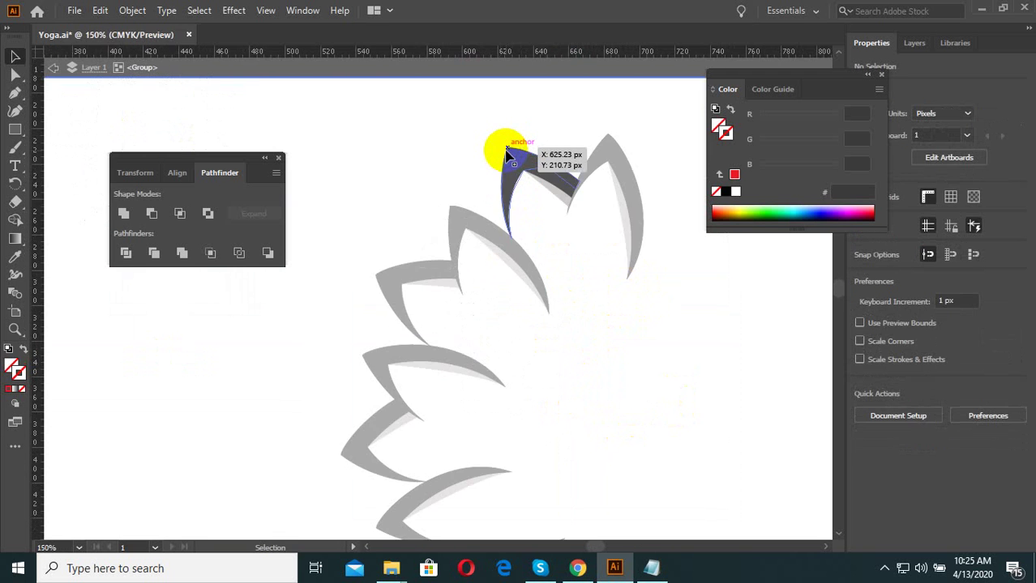
click(507, 154)
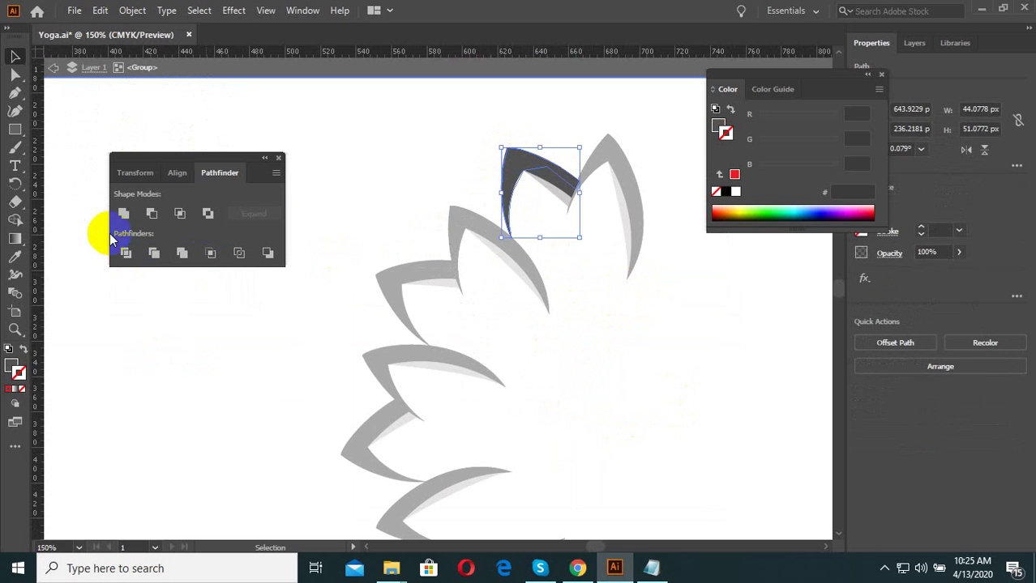
Fill the top petal and its inner shape with the logo's lime green using the Eyedropper.
click(15, 256)
scroll(599, 325, down, 2)
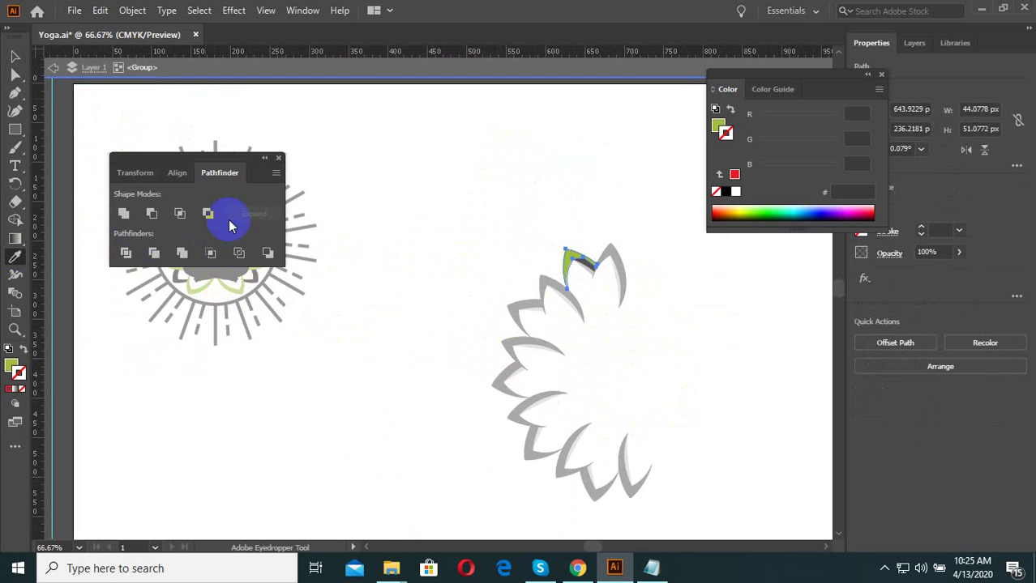
key(v)
scroll(504, 213, up, 2)
scroll(632, 284, up, 1)
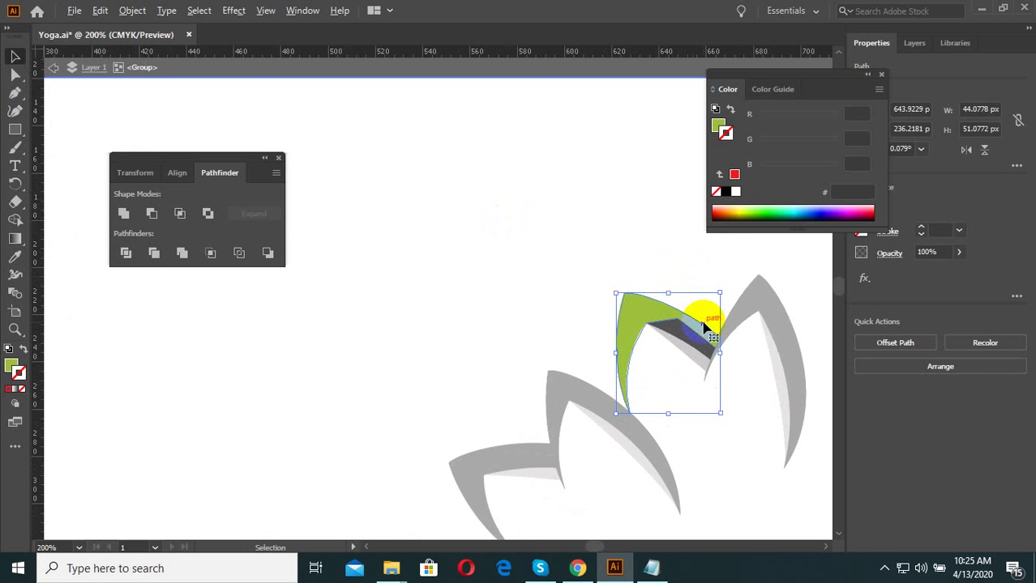
click(693, 342)
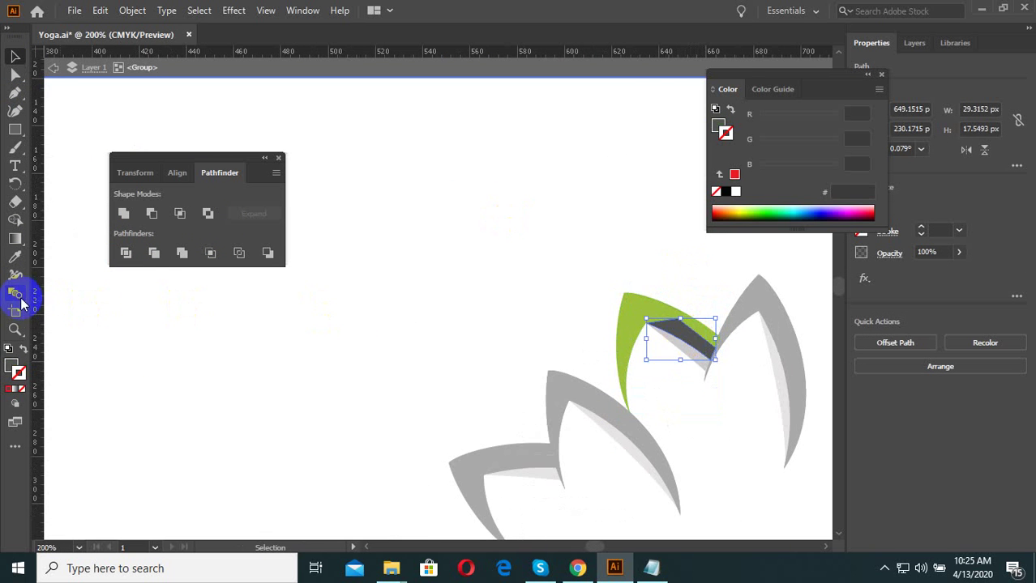
click(15, 257)
click(628, 300)
key(v)
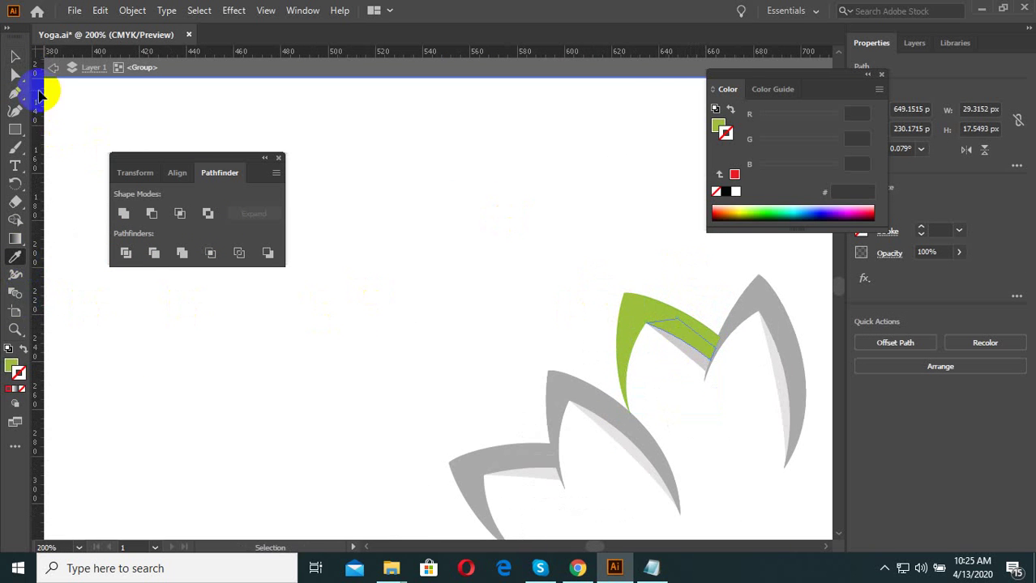
Exit isolation mode and delete the lowest dark petal.
click(49, 69)
scroll(531, 341, down, 3)
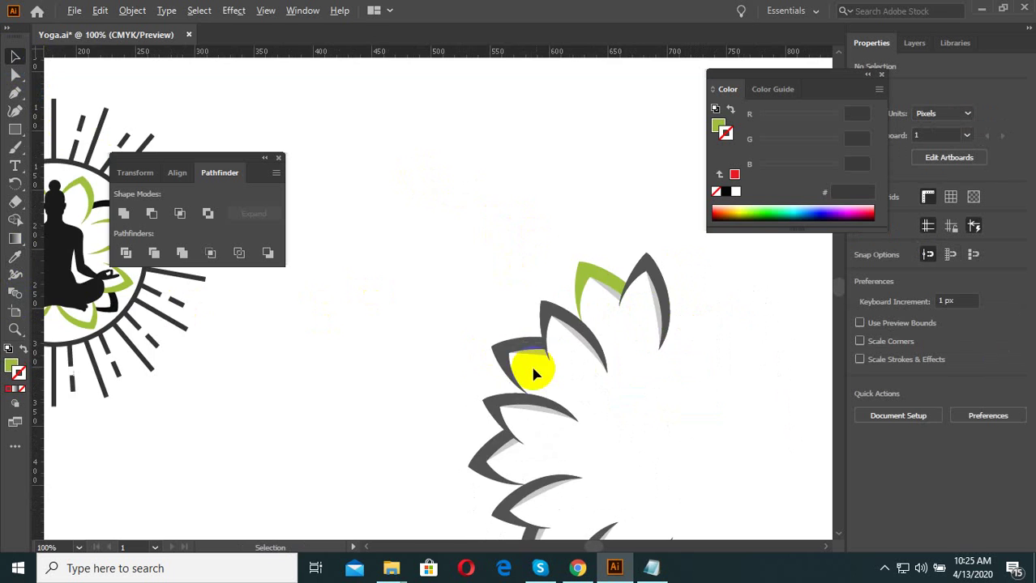
scroll(481, 280, up, 2)
scroll(480, 280, down, 2)
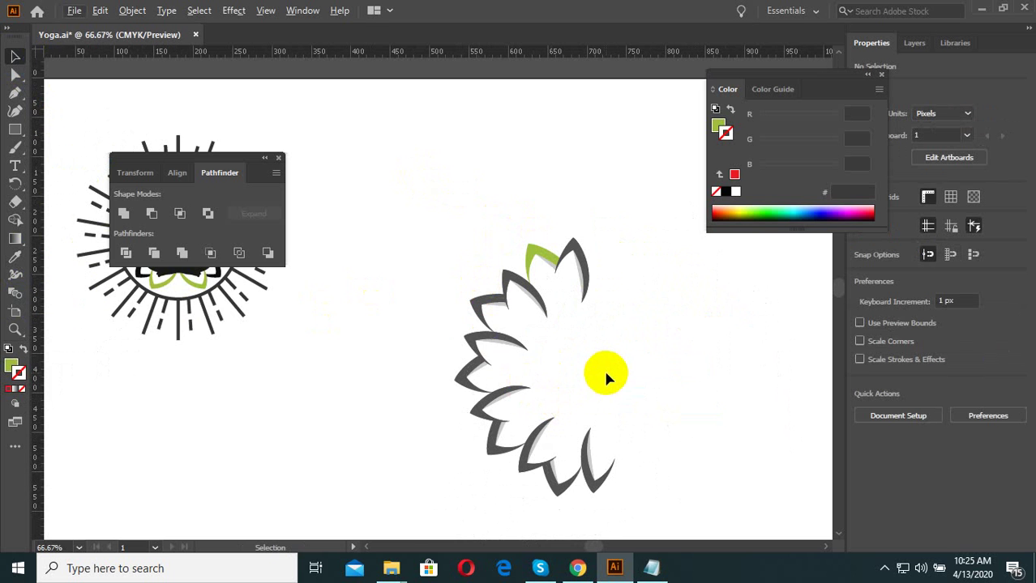
scroll(629, 436, up, 1)
scroll(578, 412, up, 1)
scroll(453, 273, down, 2)
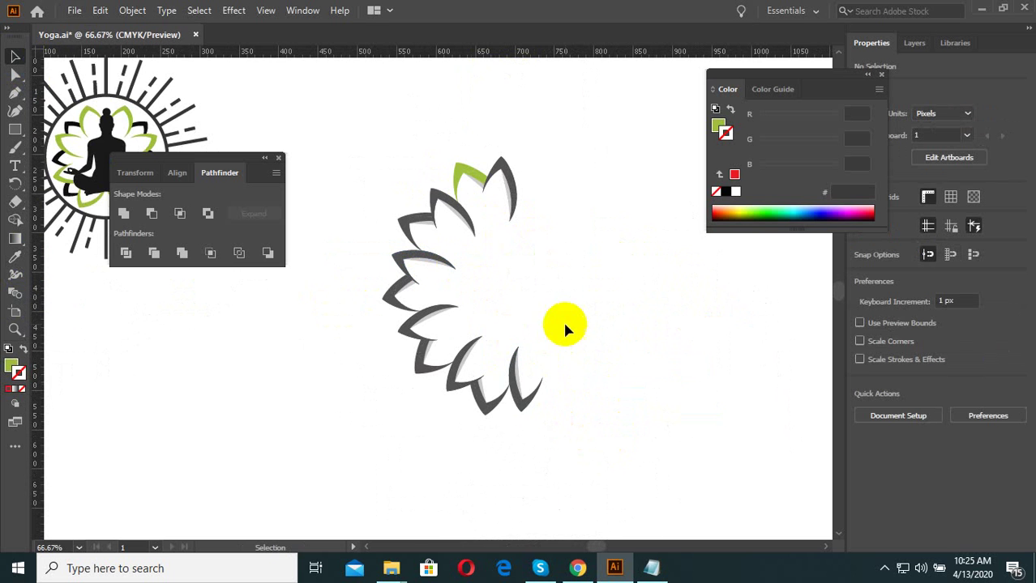
drag(565, 324, 518, 420)
key(Delete)
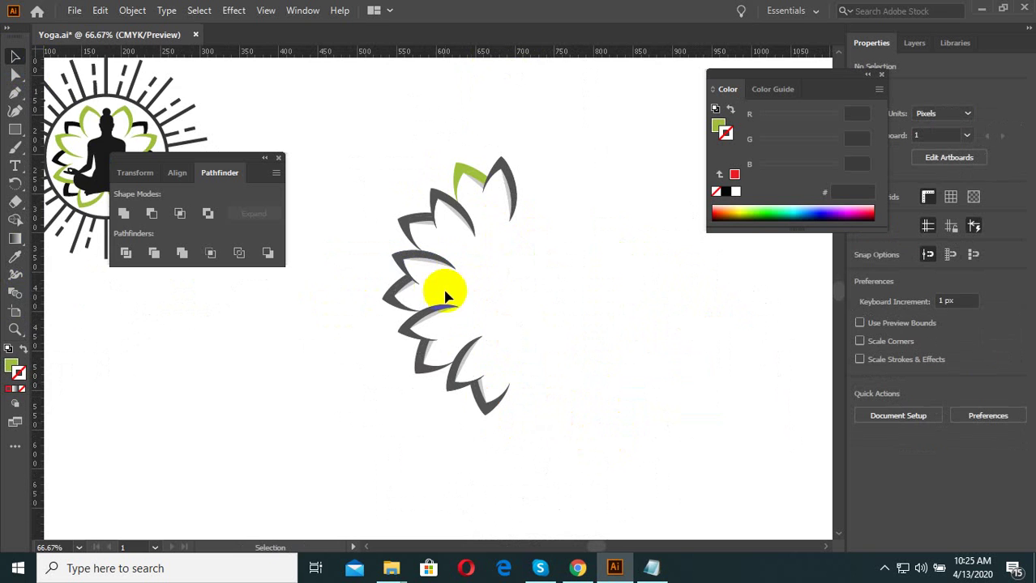
Enter the upper-left petal's group, then leave isolation again.
scroll(405, 255, up, 1)
double_click(426, 203)
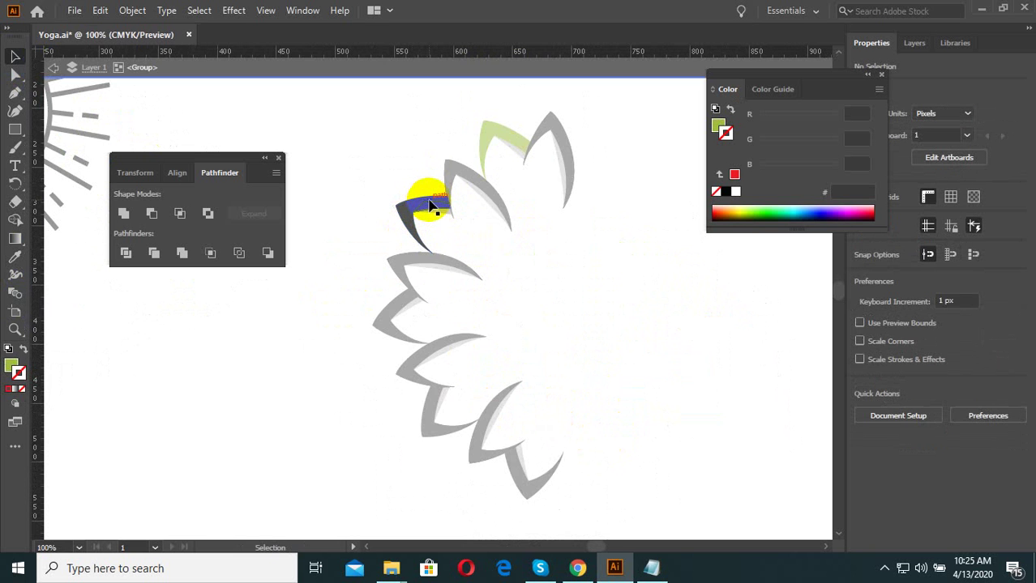
key(Escape)
Ungroup the green top petal and the left-side petals.
click(484, 142)
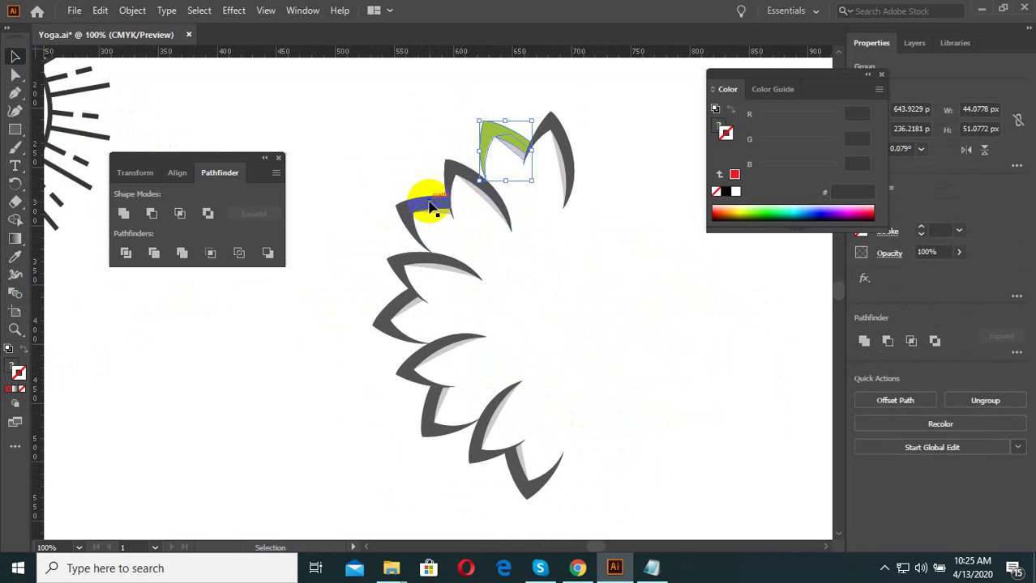
alt+scroll(429, 207, down, 2)
shift+click(410, 262)
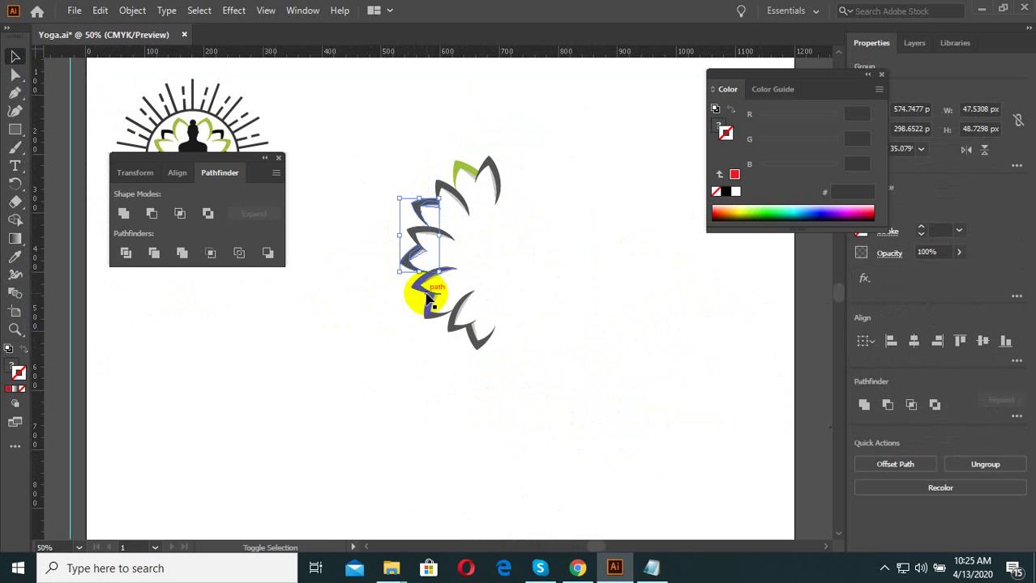
shift+click(434, 314)
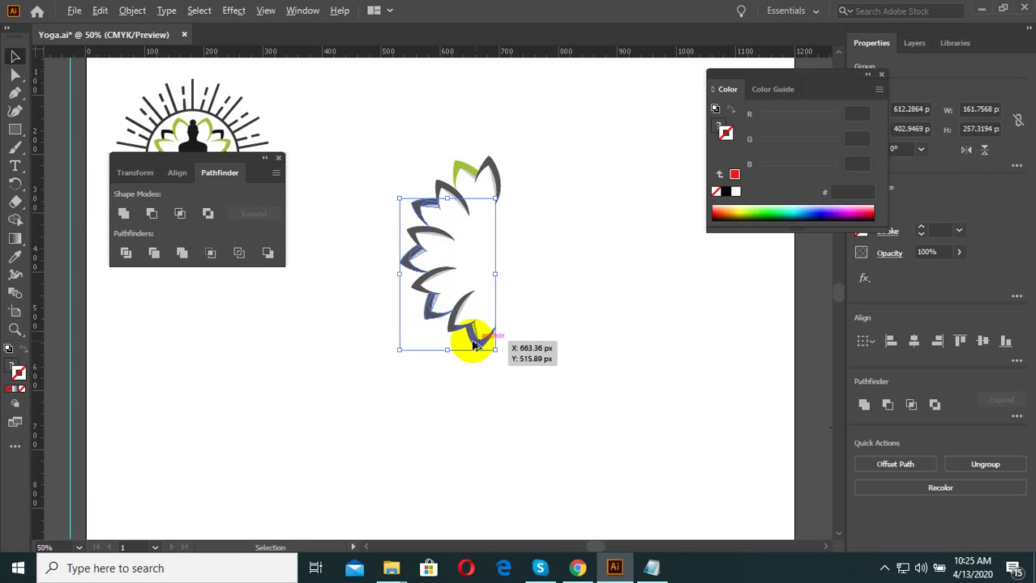
right_click(415, 261)
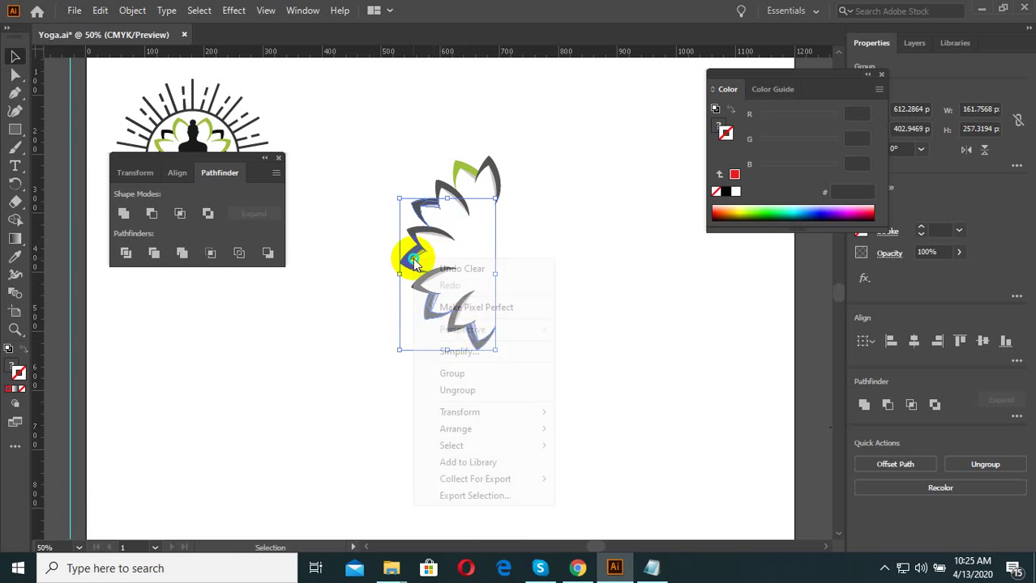
click(450, 390)
click(559, 360)
scroll(480, 356, up, 3)
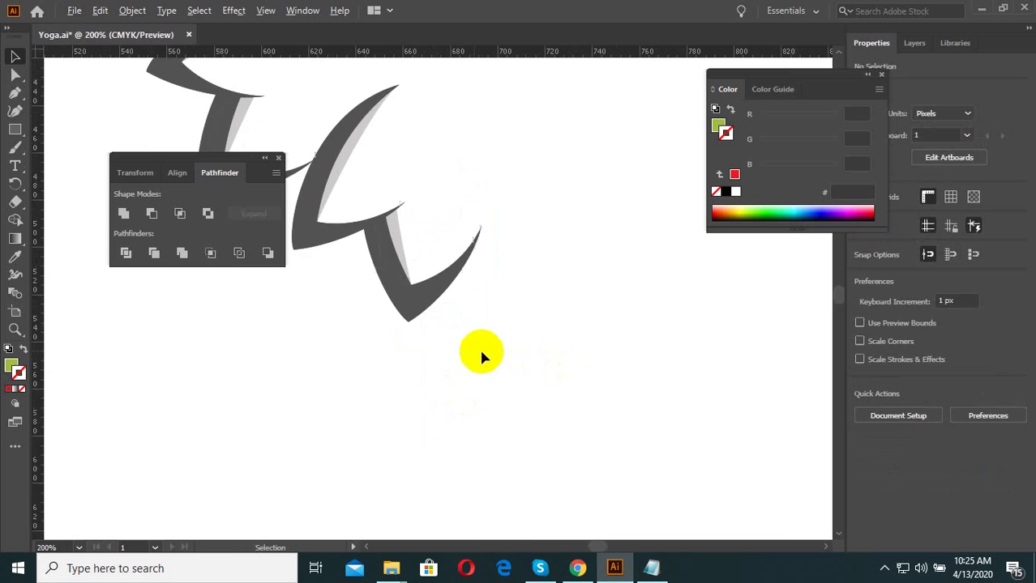
Select every other petal below the green one together.
click(415, 316)
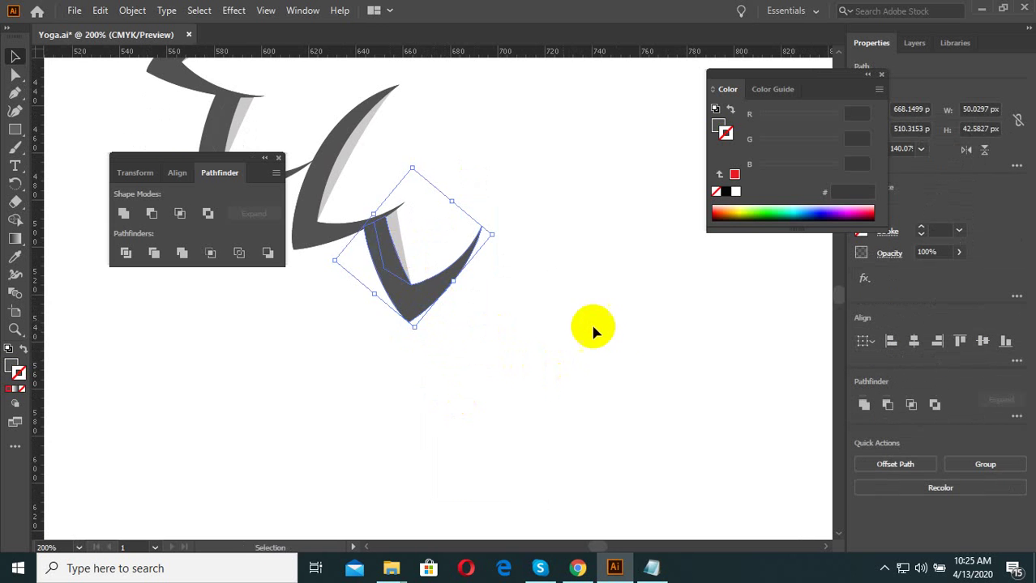
scroll(599, 324, down, 2)
shift+click(416, 244)
scroll(416, 245, up, 2)
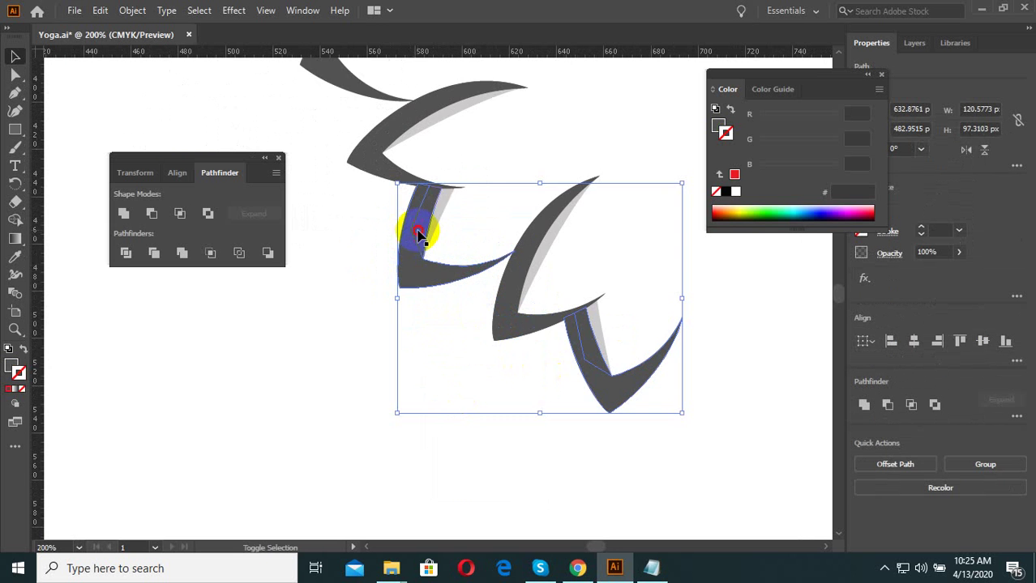
scroll(536, 371, down, 2)
shift+click(422, 223)
scroll(422, 222, up, 2)
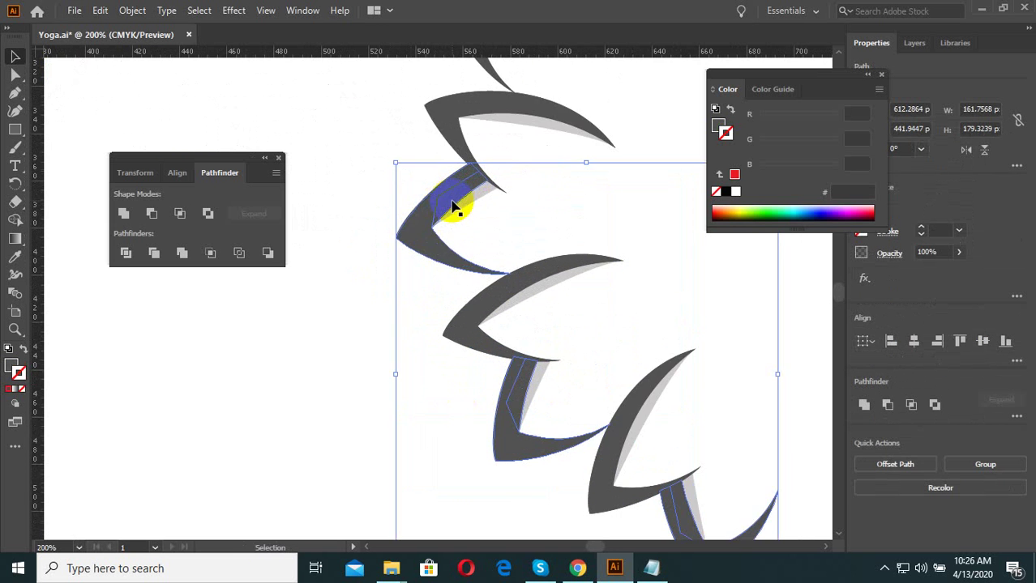
scroll(458, 204, down, 3)
scroll(456, 233, up, 3)
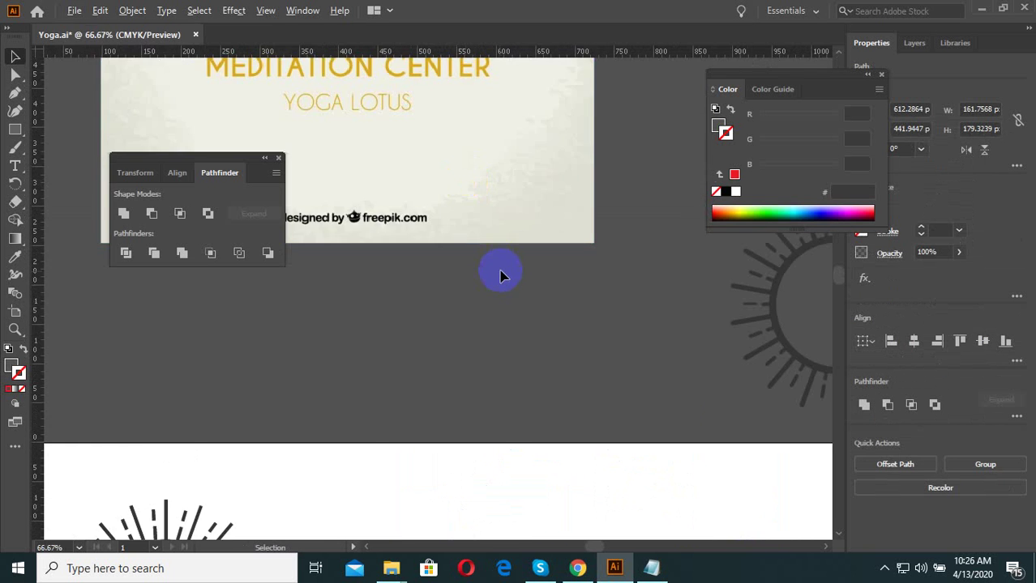
scroll(499, 271, down, 3)
scroll(444, 375, up, 3)
scroll(486, 405, up, 2)
Recolour the alternating selected petals lime green with the Eyedropper.
shift+click(477, 323)
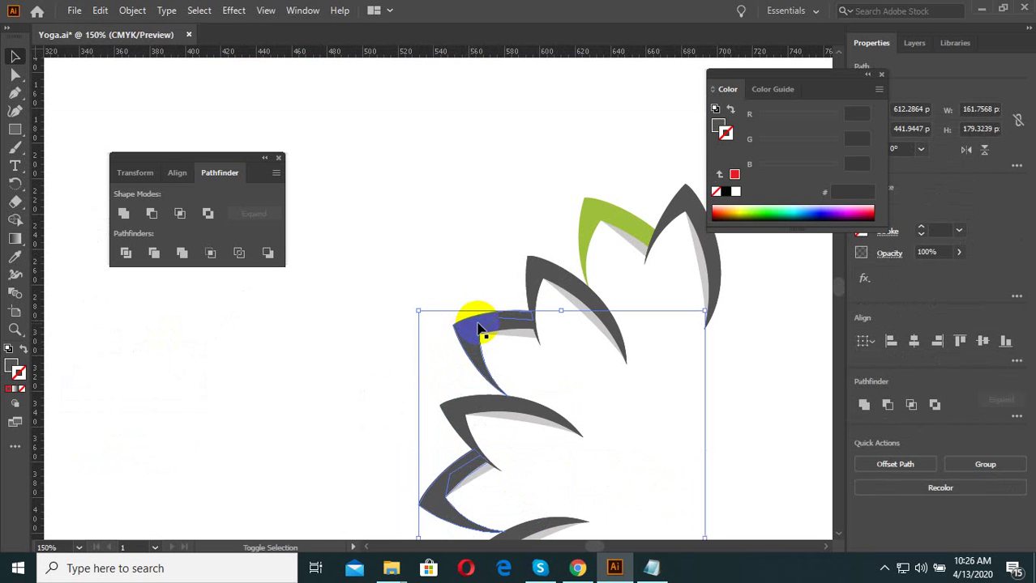
click(15, 257)
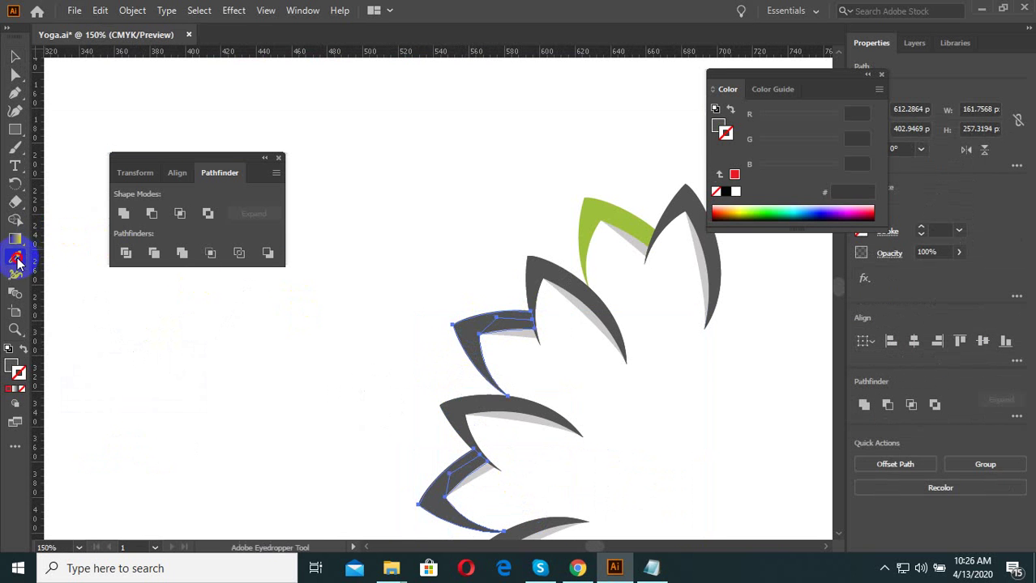
click(603, 209)
scroll(573, 222, down, 3)
scroll(548, 385, up, 2)
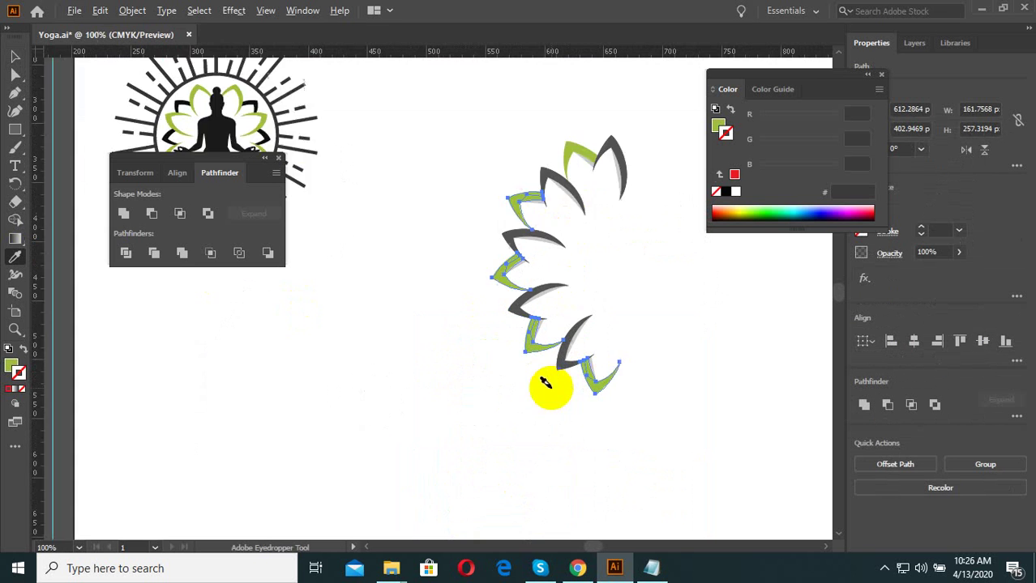
scroll(500, 380, up, 1)
Marquee-select all the half-lotus petals, including the top petal.
click(15, 56)
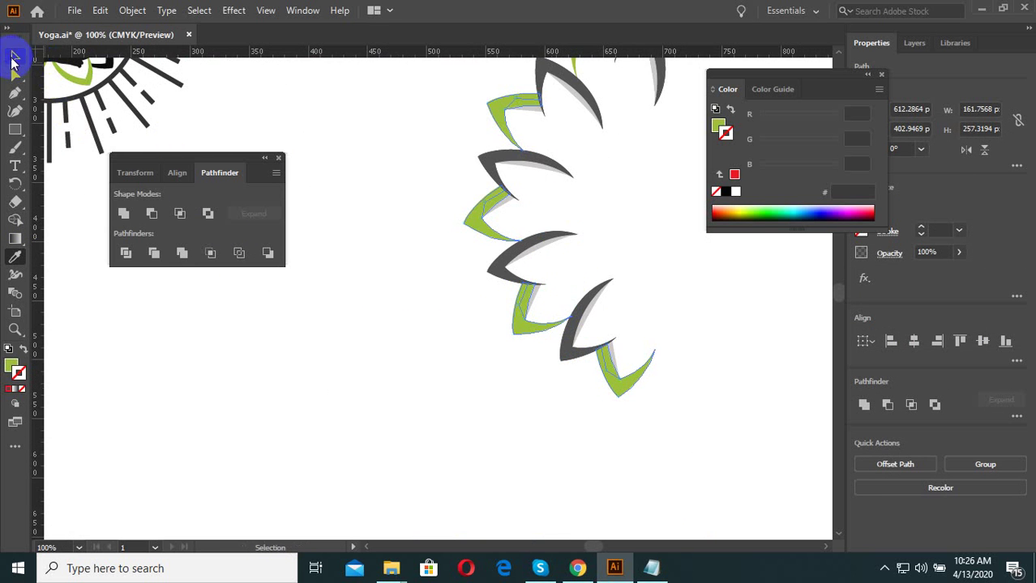
scroll(458, 261, down, 2)
scroll(511, 163, up, 2)
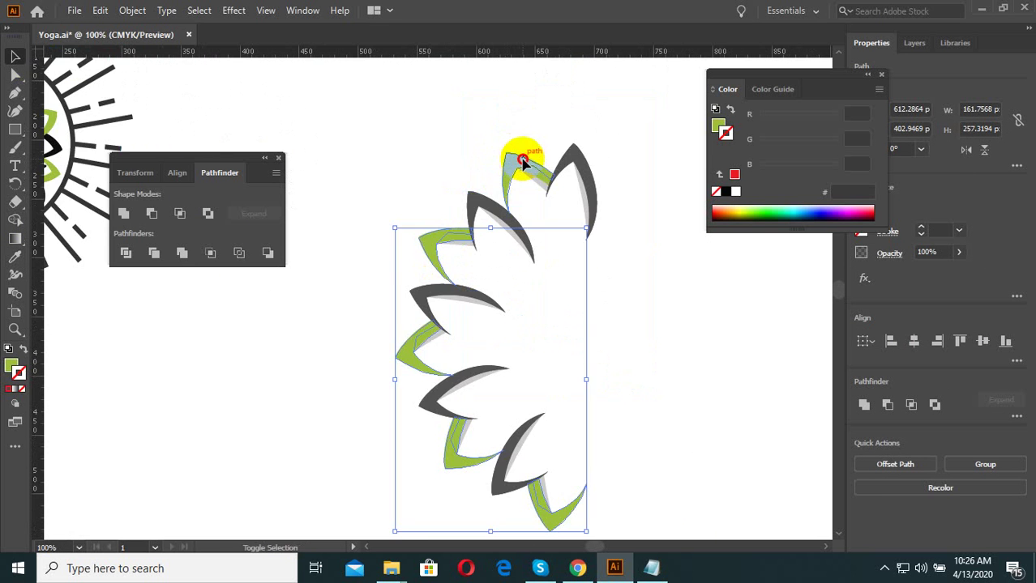
shift+click(520, 162)
scroll(535, 168, up, 3)
scroll(537, 171, up, 2)
right_click(509, 157)
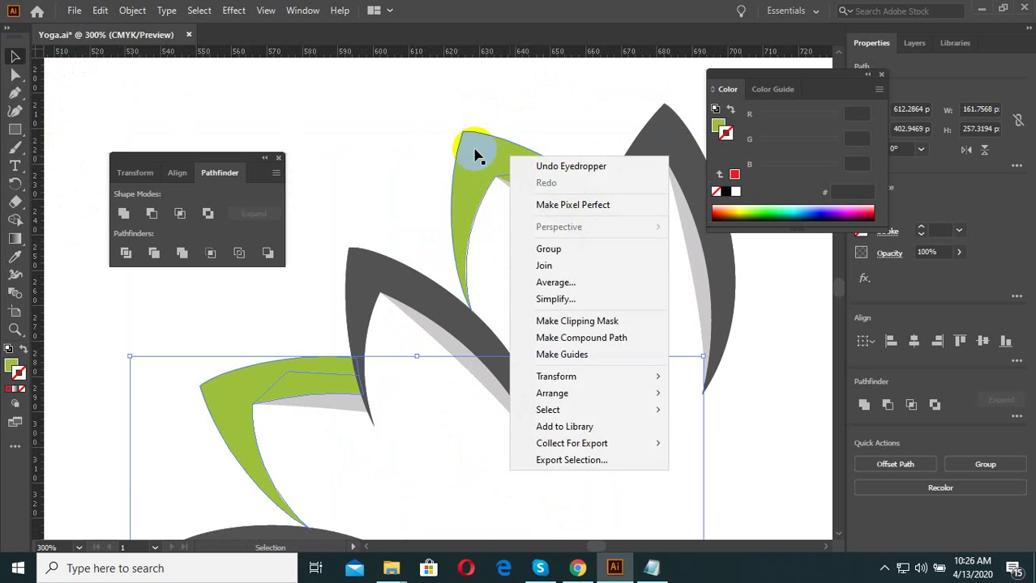
click(477, 154)
right_click(484, 148)
click(527, 256)
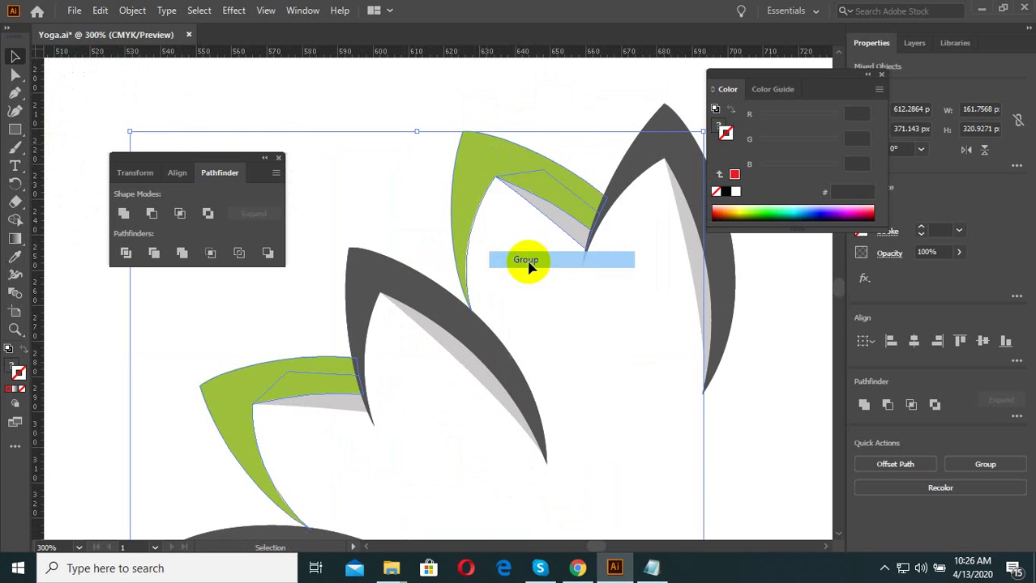
scroll(458, 203, down, 5)
drag(527, 173, 398, 343)
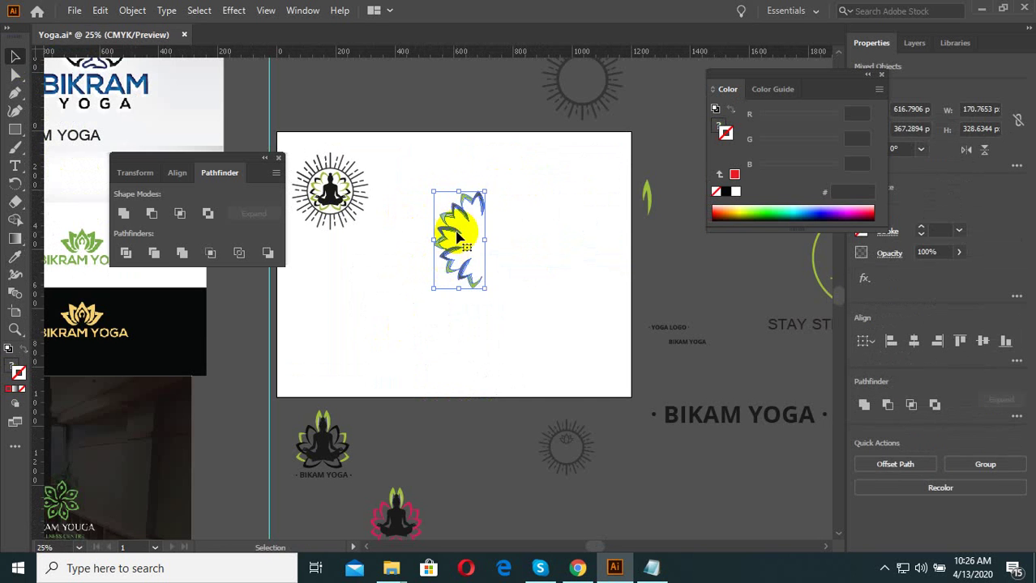
Group the selected half-lotus petals into one object.
right_click(457, 233)
click(495, 347)
click(529, 325)
drag(530, 324, 406, 178)
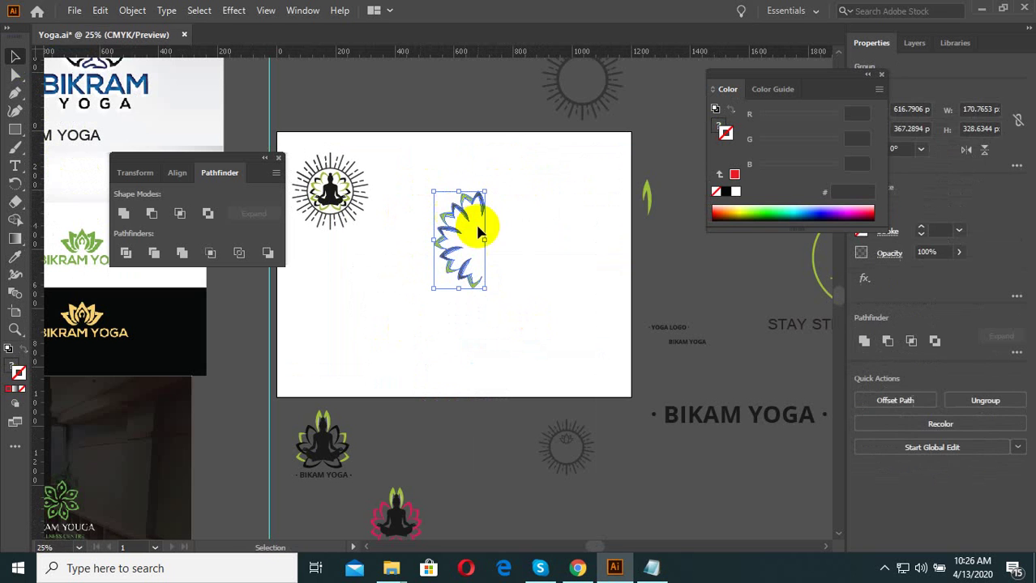
Place a spare copy of the petal group off to the side.
drag(476, 235, 653, 482)
click(510, 316)
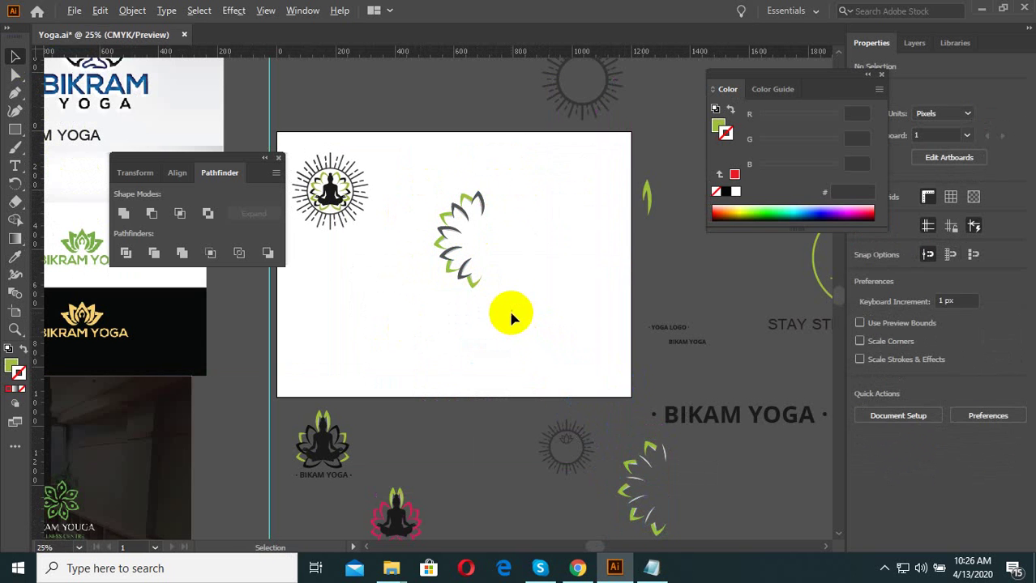
drag(451, 247, 450, 245)
scroll(478, 229, up, 1)
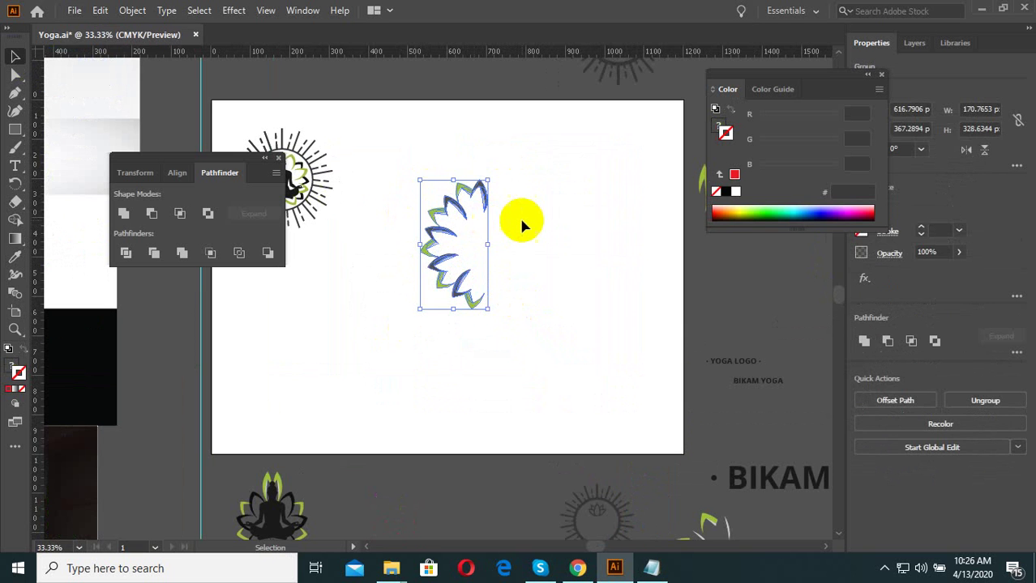
drag(517, 223, 415, 307)
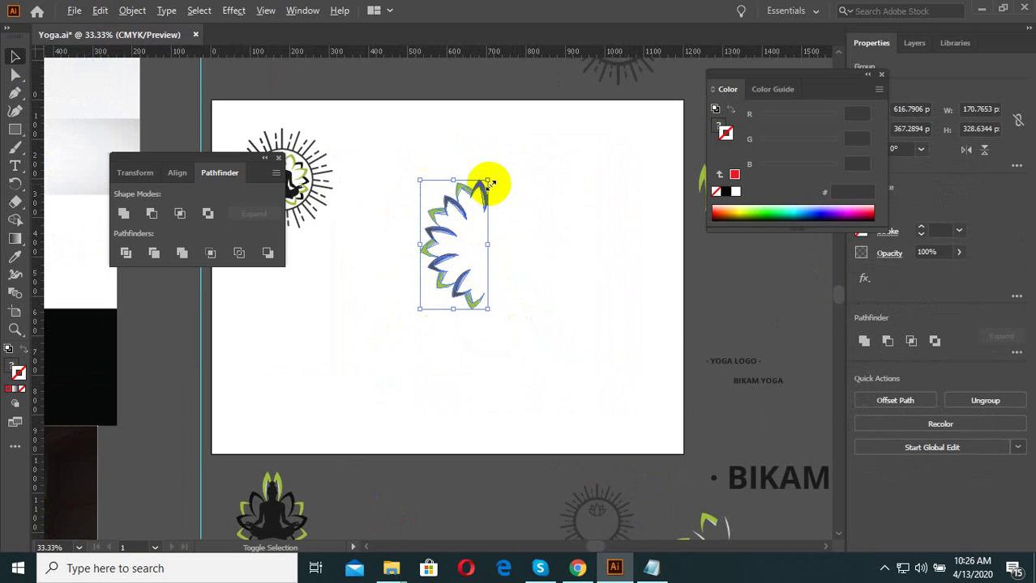
Resize the petal group from its corner and stretch it slightly wider.
drag(490, 185, 442, 271)
click(494, 271)
scroll(495, 272, up, 2)
scroll(454, 231, up, 2)
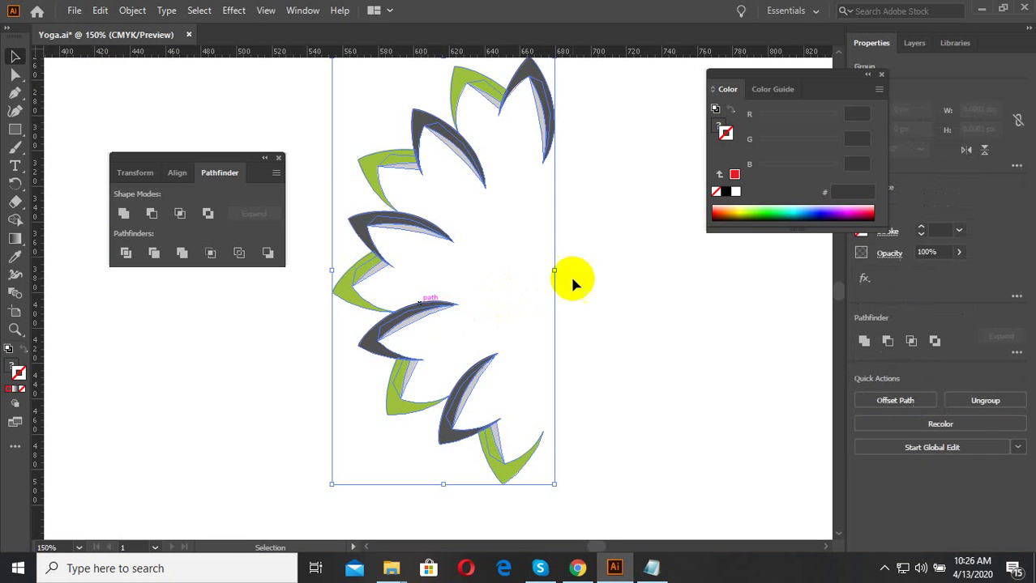
drag(555, 270, 604, 270)
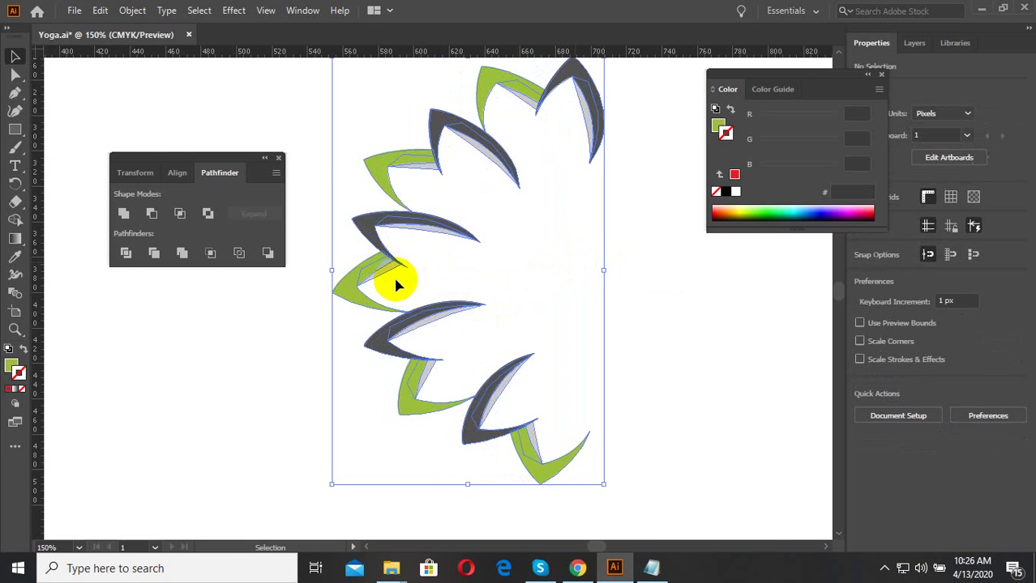
scroll(395, 283, down, 2)
key(a)
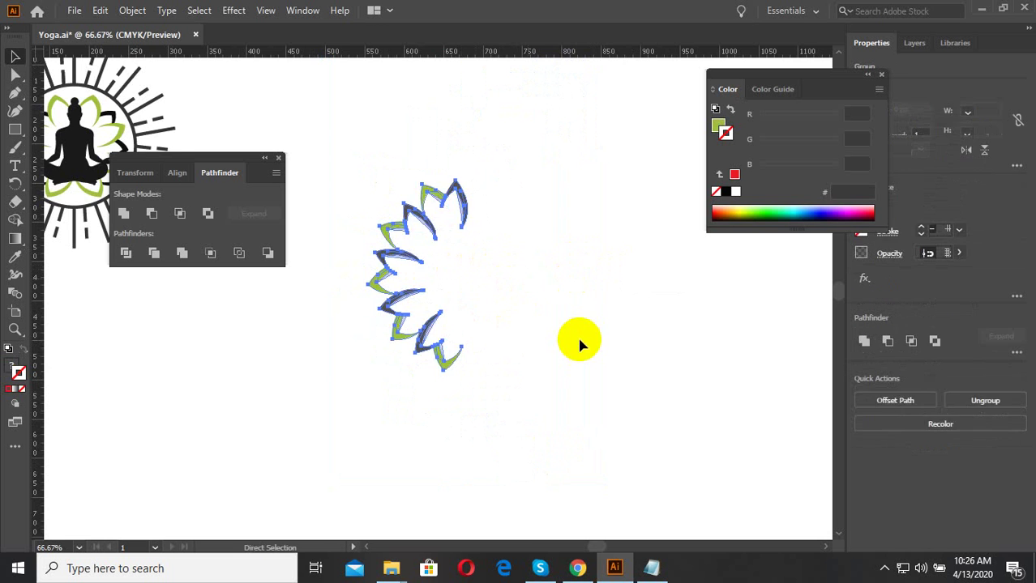
click(580, 344)
drag(548, 312, 660, 409)
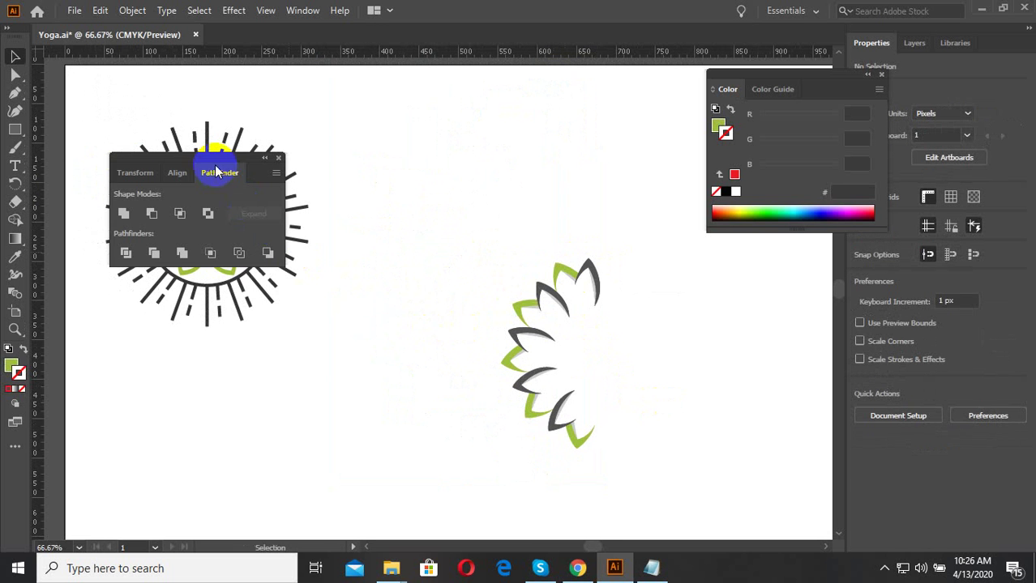
Move the Pathfinder panel aside and ungroup the sun logo.
drag(217, 172, 172, 59)
click(206, 215)
right_click(209, 213)
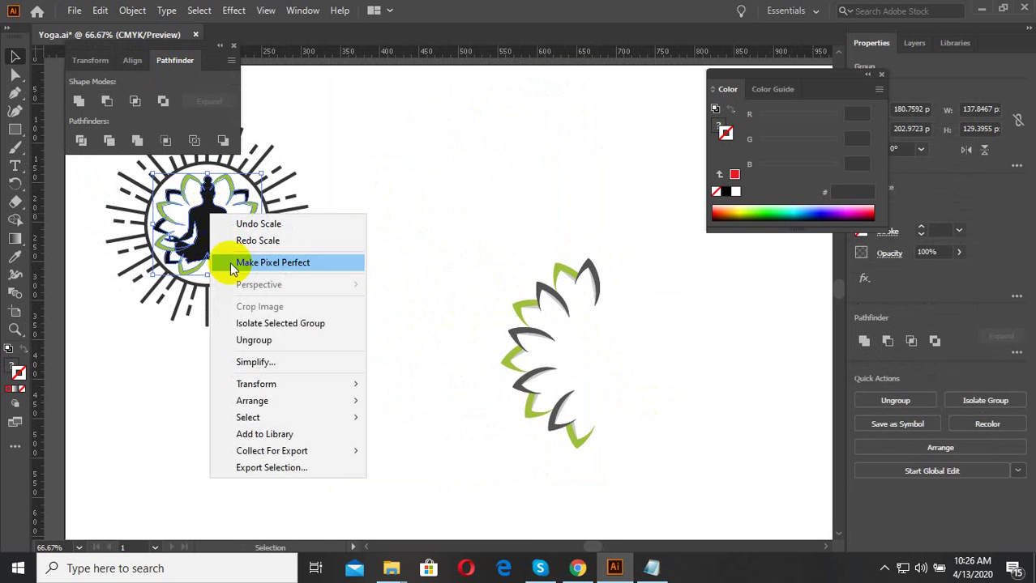
click(261, 340)
Drag the black meditating figure into the centre of the half lotus.
click(213, 225)
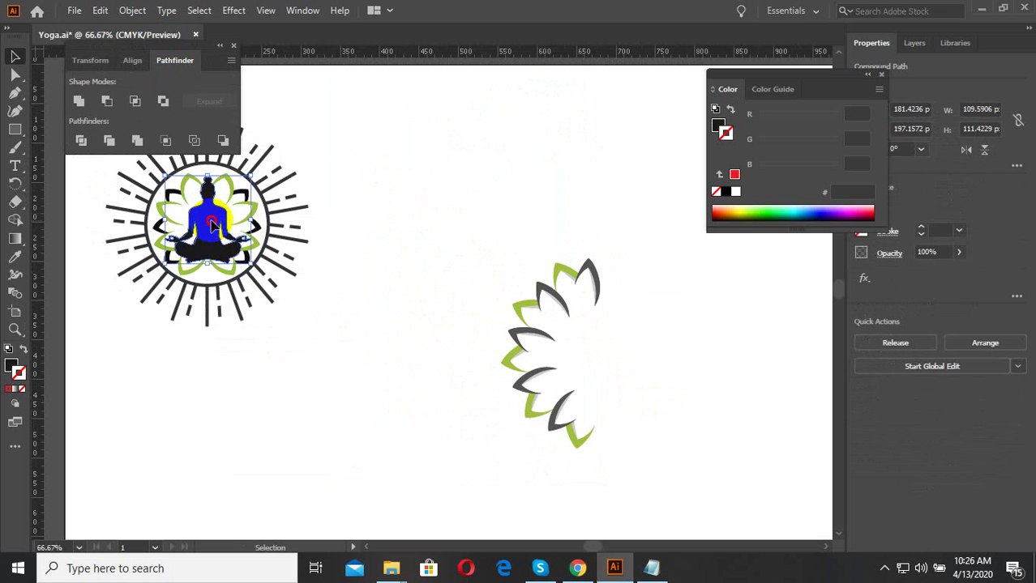
drag(212, 225, 596, 347)
scroll(640, 360, up, 2)
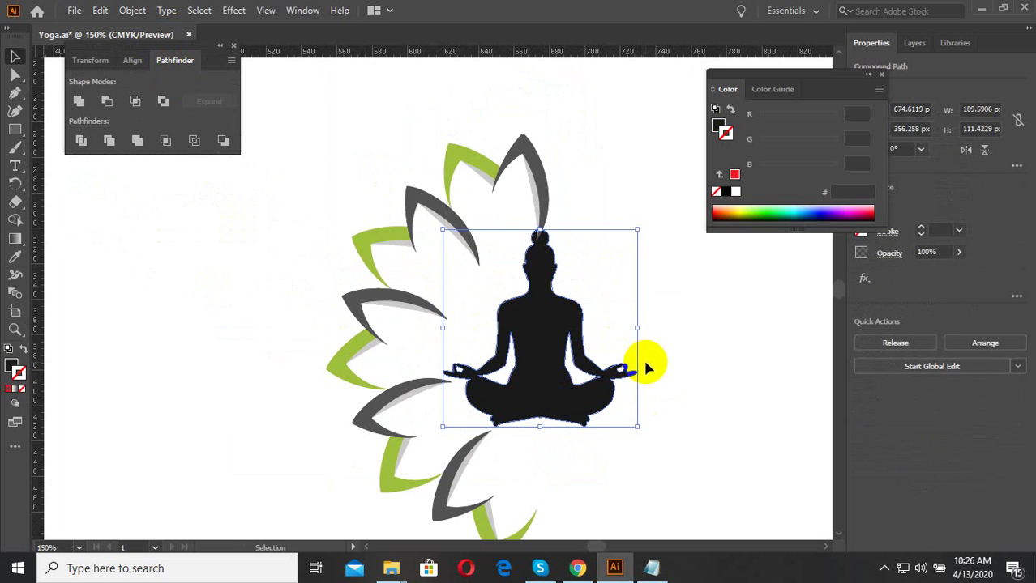
click(688, 340)
scroll(414, 284, down, 1)
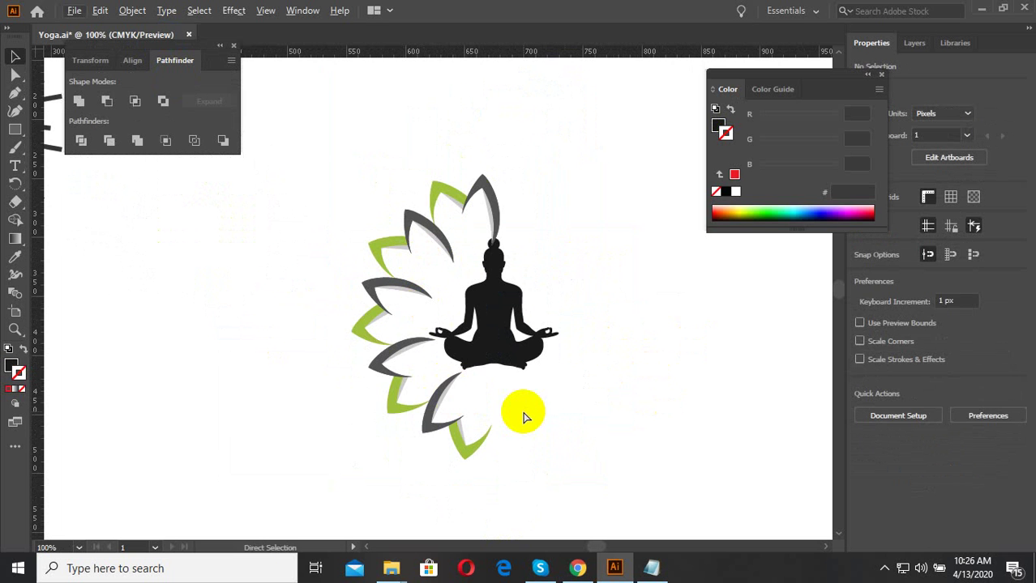
click(421, 189)
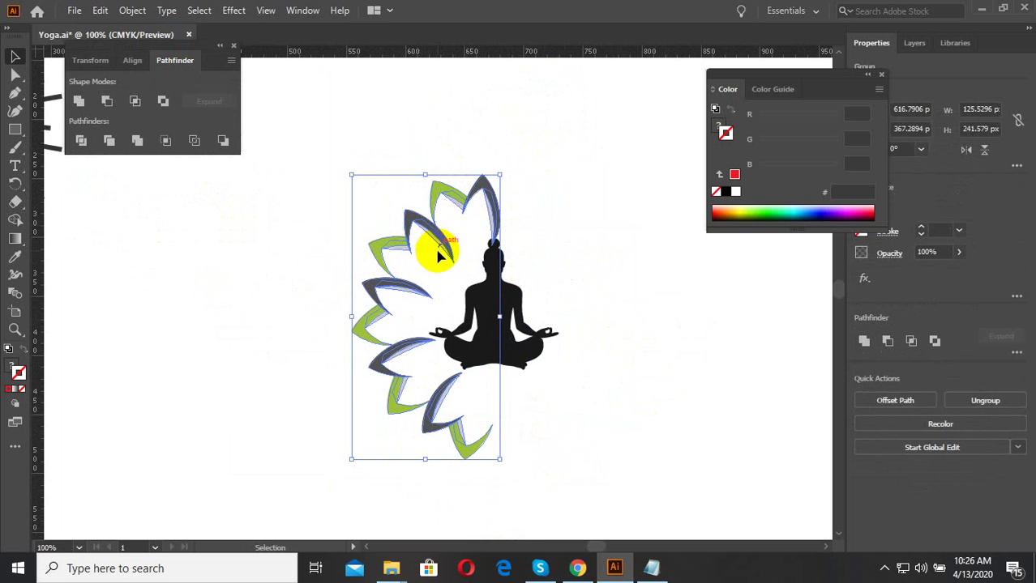
Reflect a vertical copy of the half lotus and move it to the figure's right.
click(25, 239)
drag(14, 183, 81, 221)
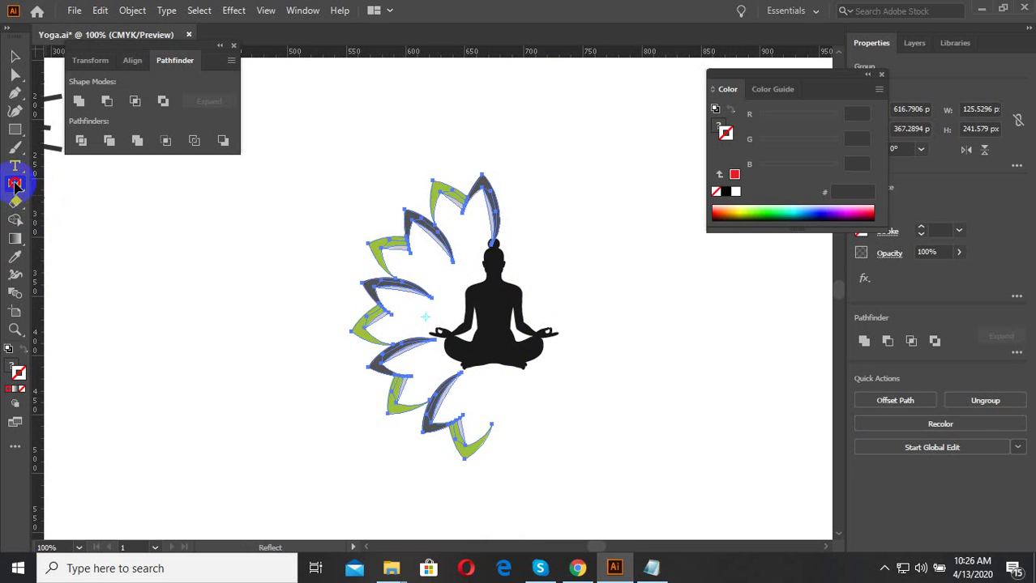
double_click(15, 184)
click(554, 377)
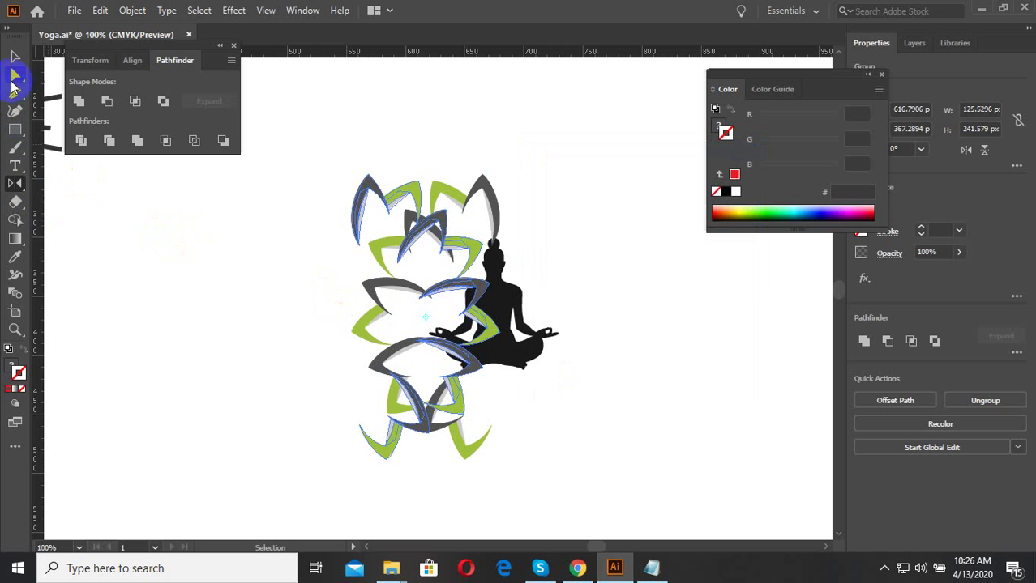
click(15, 57)
mouse_move(362, 249)
mouse_down()
mouse_move(512, 227)
mouse_move(504, 224)
mouse_up()
click(669, 278)
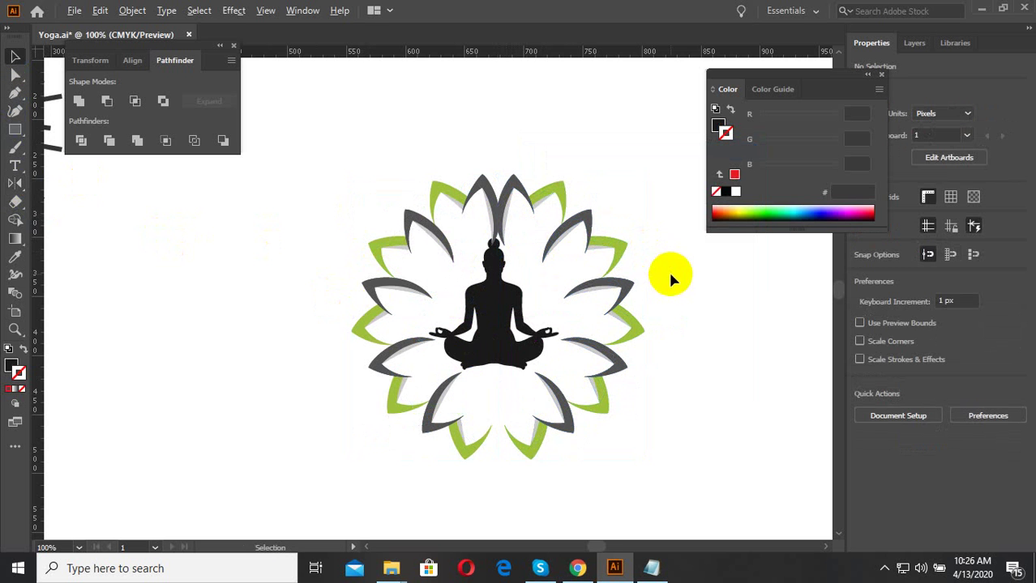
drag(504, 421, 502, 420)
Delete the overlapping top petal inside the left-half group.
click(549, 448)
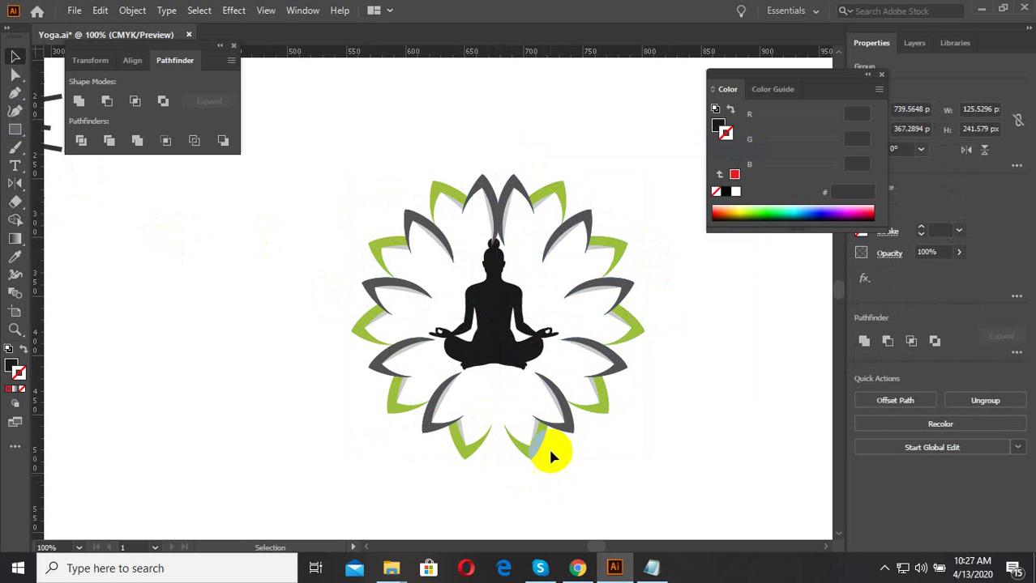
click(500, 185)
double_click(499, 171)
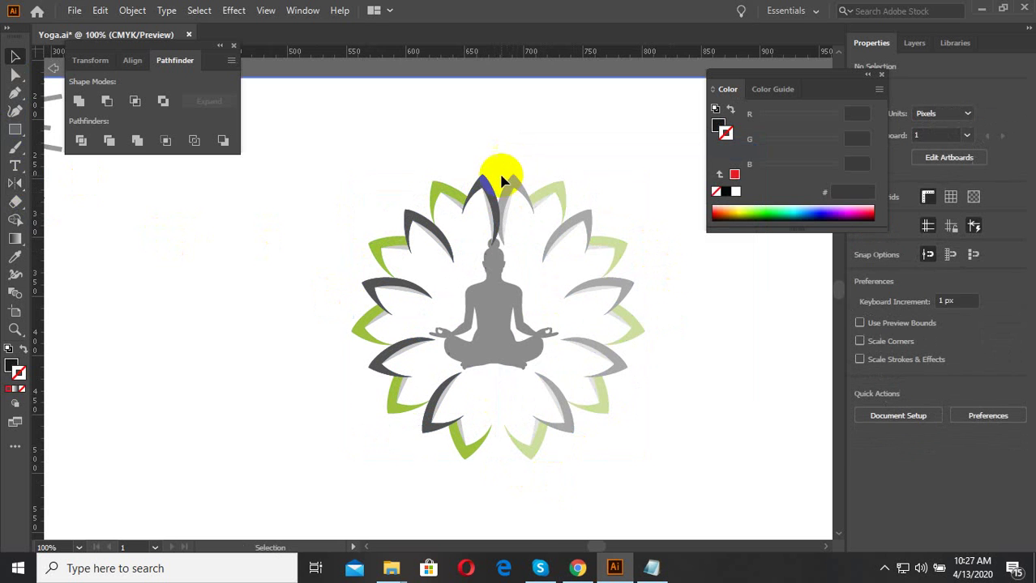
click(486, 204)
key(Delete)
Delete the overlapping top petal in the right-half group and exit isolation.
double_click(504, 181)
double_click(504, 171)
click(504, 190)
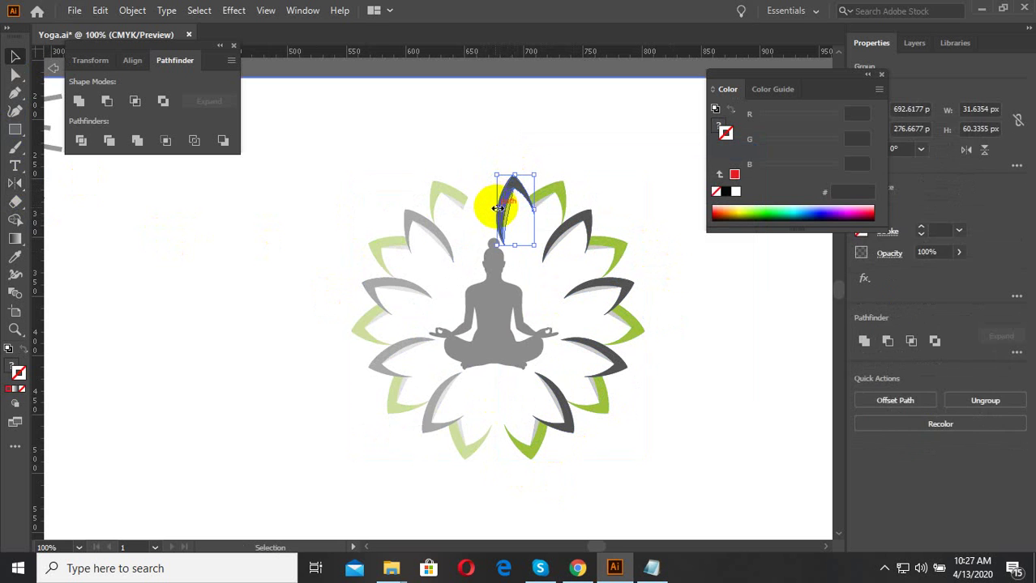
key(Delete)
double_click(495, 210)
click(580, 221)
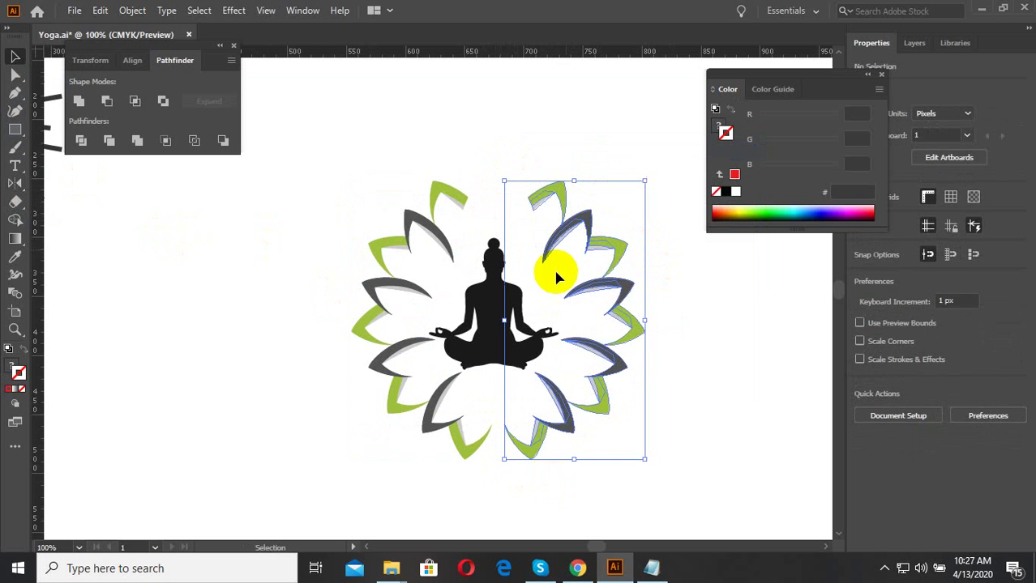
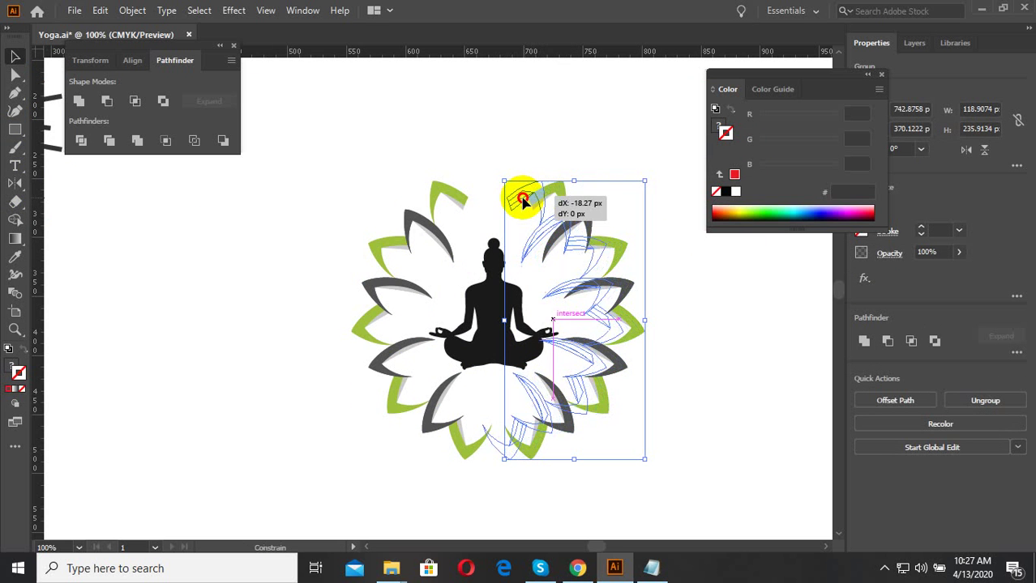
Move the stacked petal group to the right to form the lotus's right half.
drag(547, 201, 513, 198)
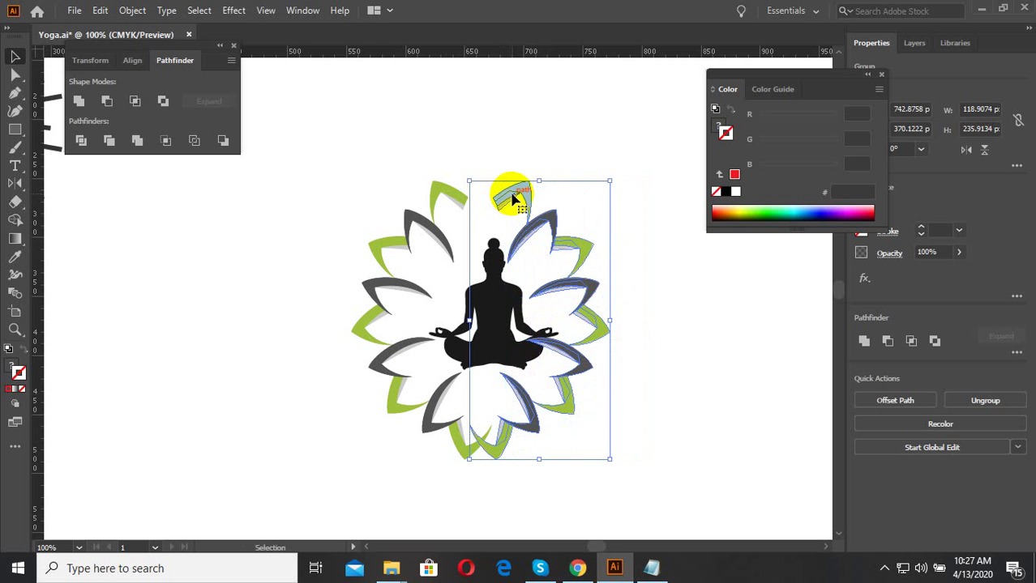
click(527, 472)
key(ctrl+z)
click(543, 481)
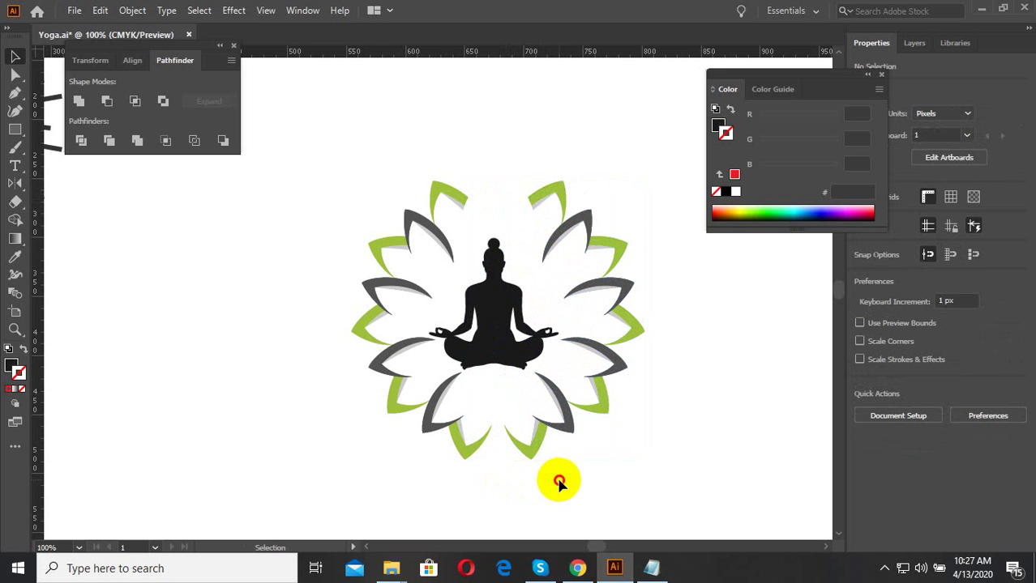
click(513, 433)
scroll(519, 446, up, 3)
double_click(525, 455)
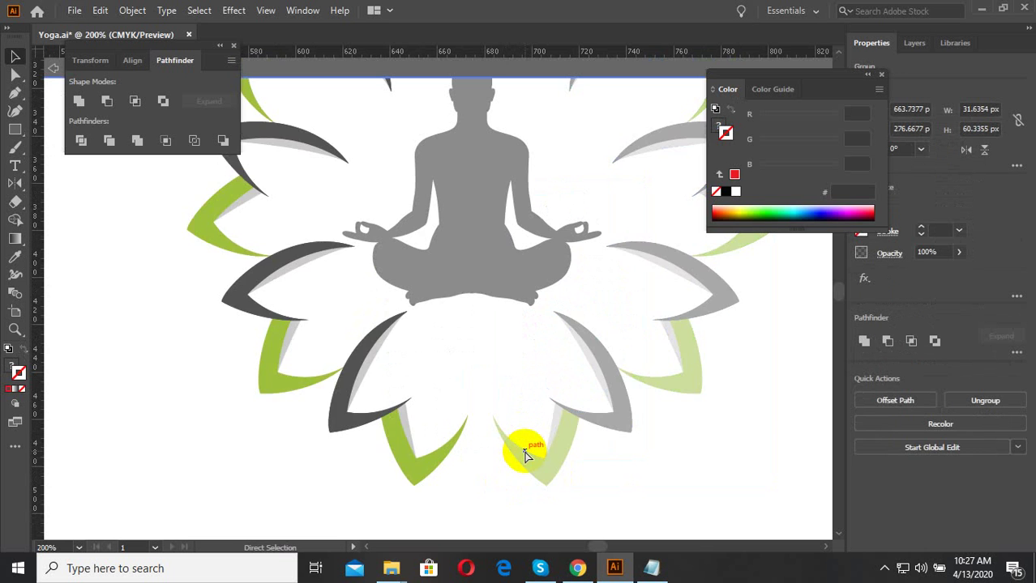
scroll(525, 456, down, 3)
key(ctrl+z)
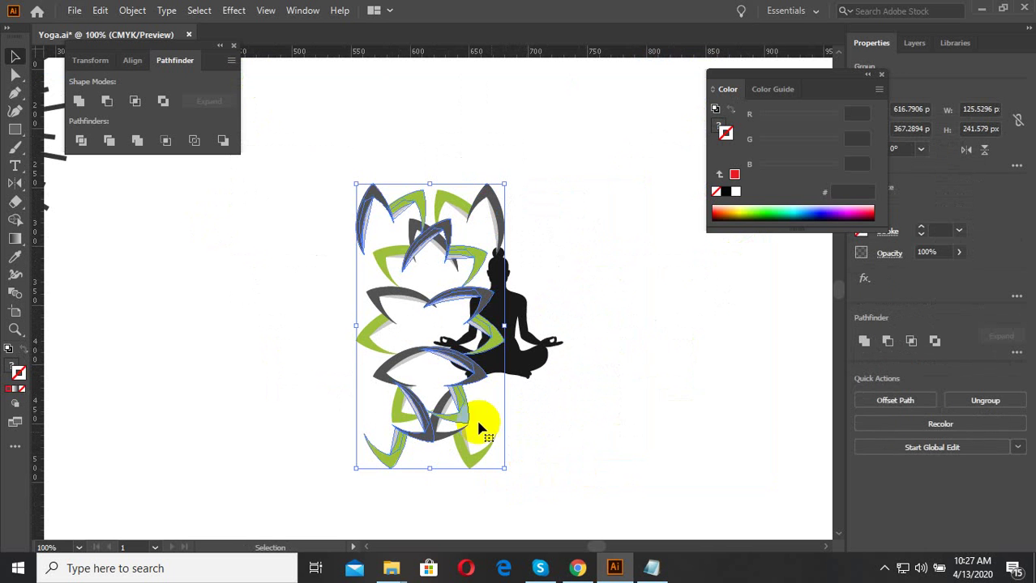
drag(371, 218, 572, 246)
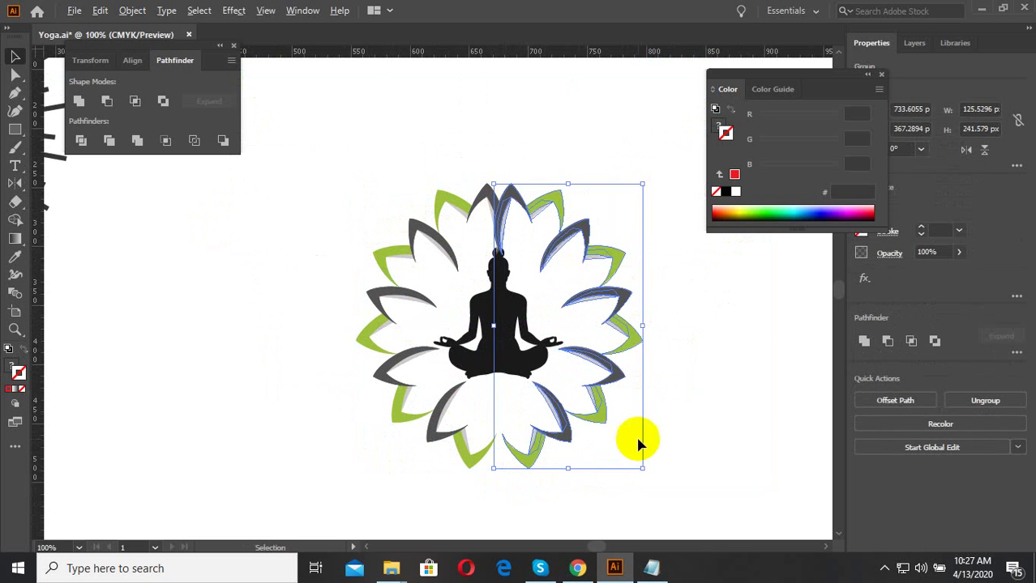
scroll(522, 435, up, 1)
Nudge the right petal half left until its bottom tips meet the left half.
click(539, 474)
click(527, 462)
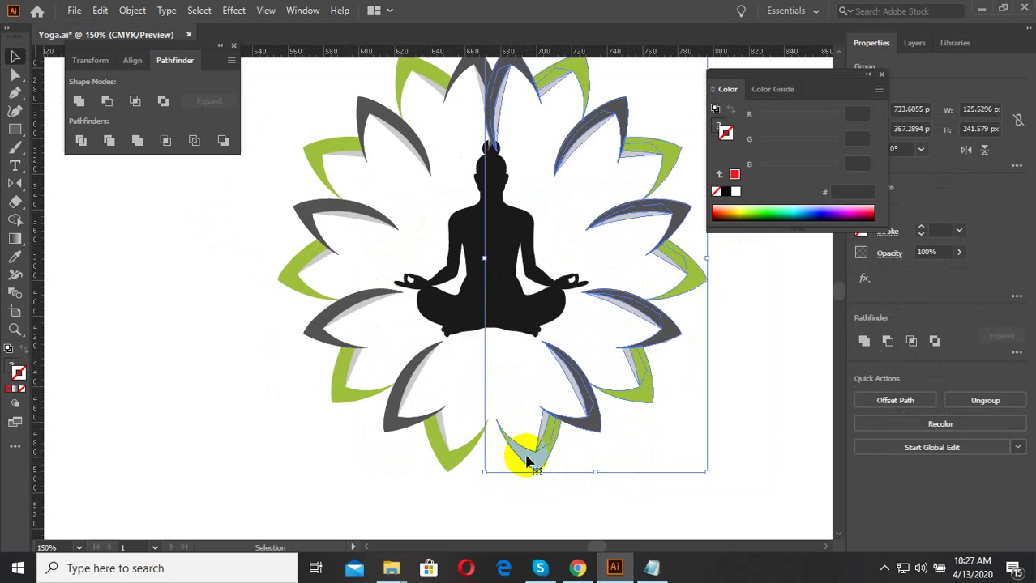
key(ctrl+a)
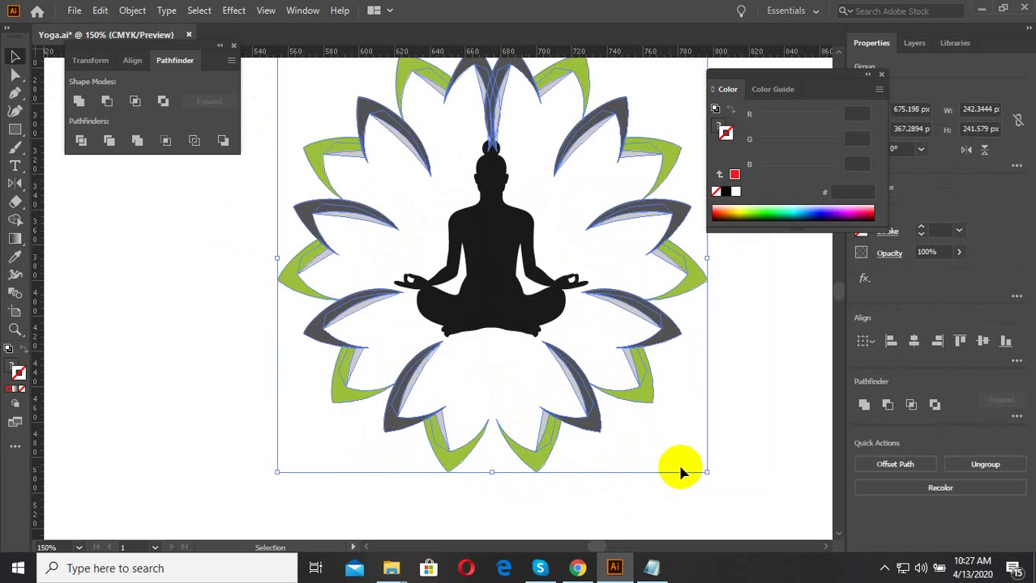
click(680, 472)
click(485, 470)
scroll(486, 466, up, 3)
click(519, 421)
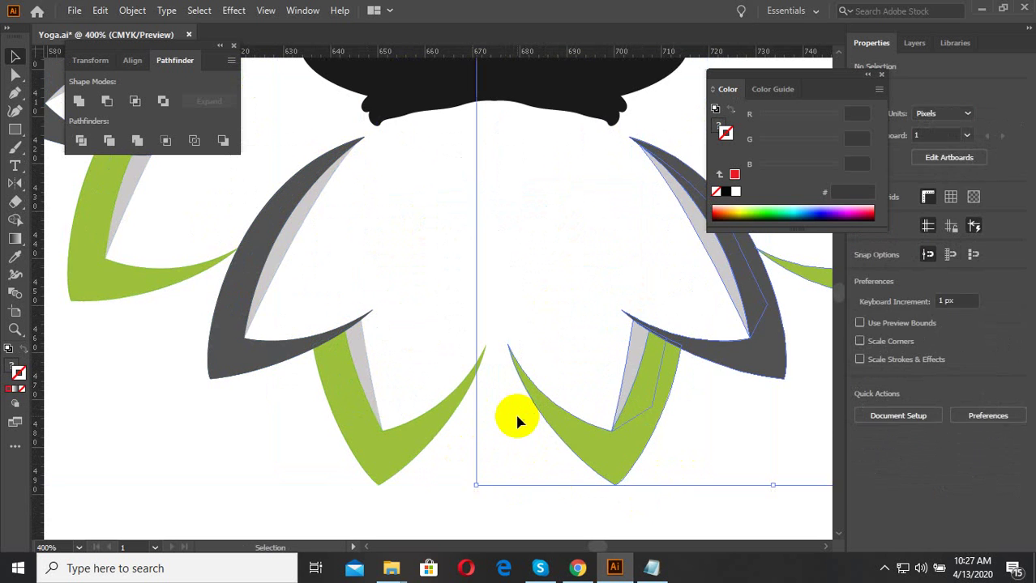
scroll(519, 420, up, 2)
mouse_move(518, 348)
mouse_down()
mouse_move(488, 347)
mouse_move(470, 324)
mouse_move(527, 334)
mouse_up()
scroll(476, 318, up, 6)
click(469, 300)
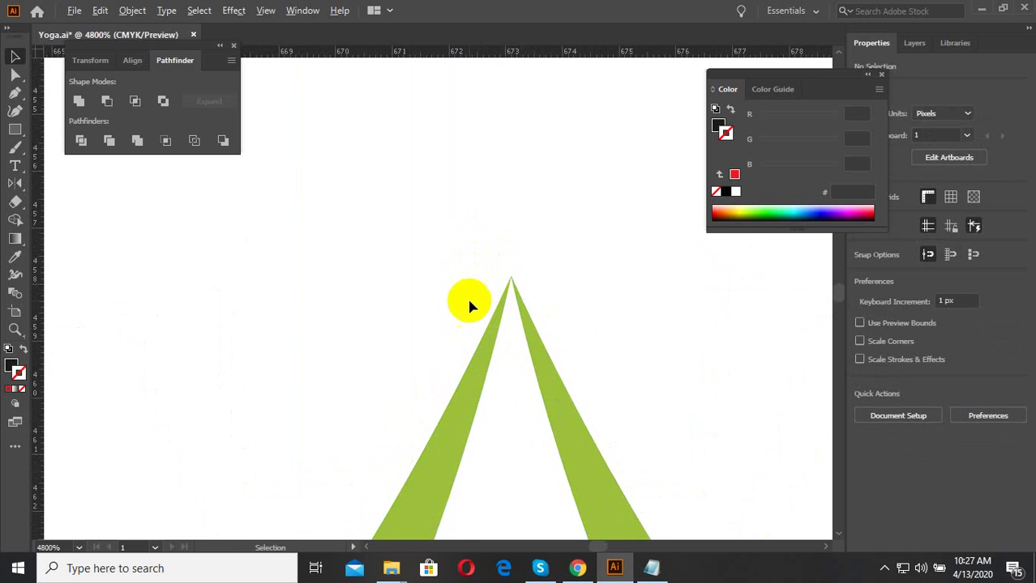
scroll(486, 340, down, 8)
scroll(502, 389, down, 5)
Shrink the lotus slightly and move it up and left around the figure.
drag(457, 385, 456, 386)
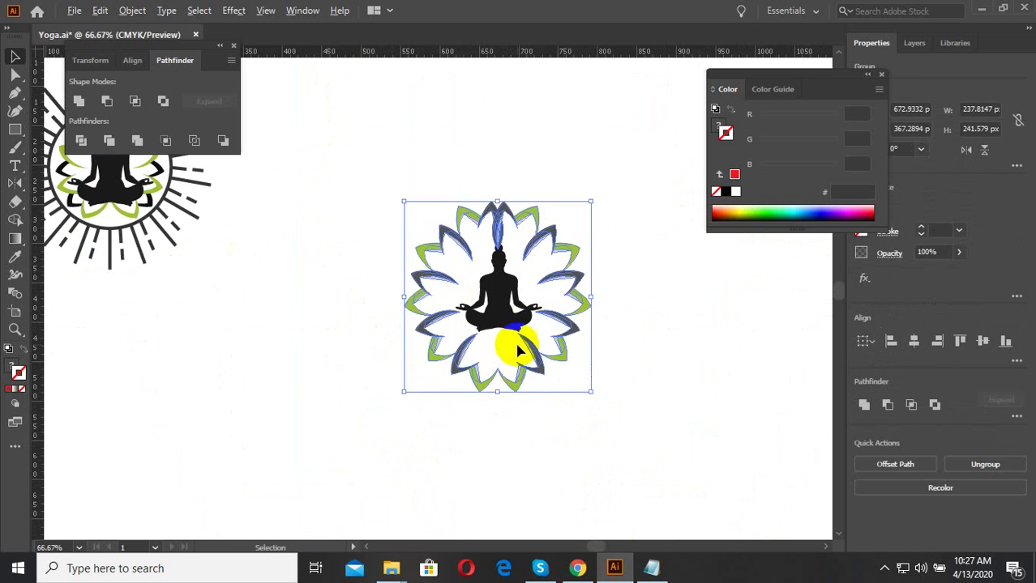
scroll(515, 340, up, 1)
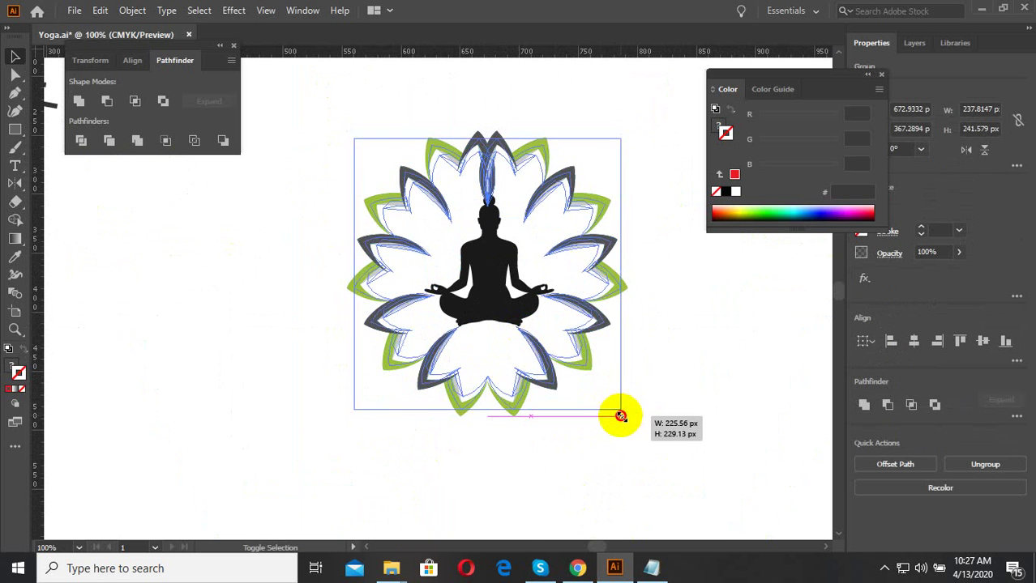
drag(628, 415, 613, 399)
scroll(535, 343, up, 1)
mouse_move(536, 346)
mouse_down()
mouse_move(533, 328)
mouse_move(527, 346)
mouse_up()
click(562, 439)
scroll(564, 435, down, 2)
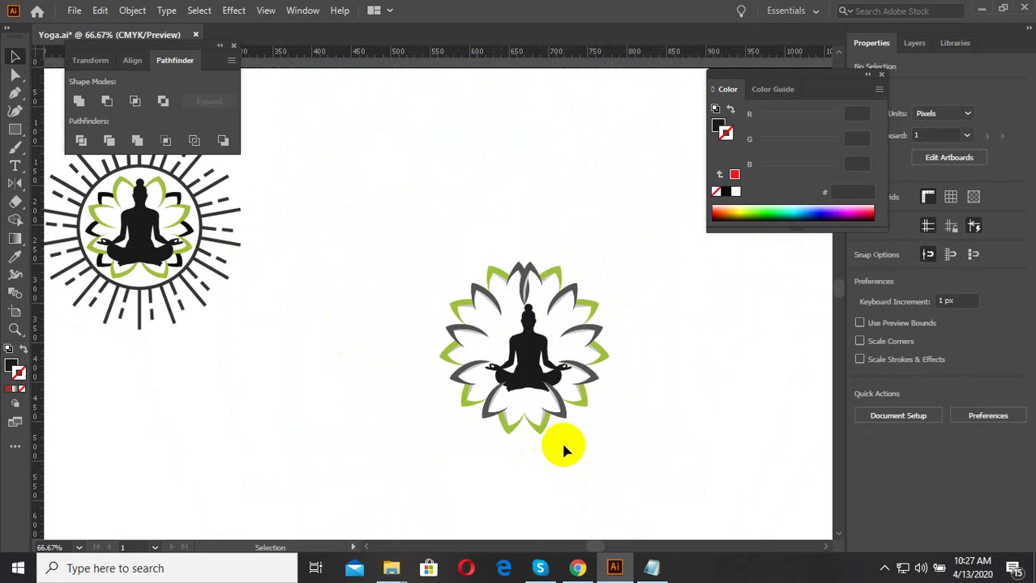
scroll(518, 259, up, 3)
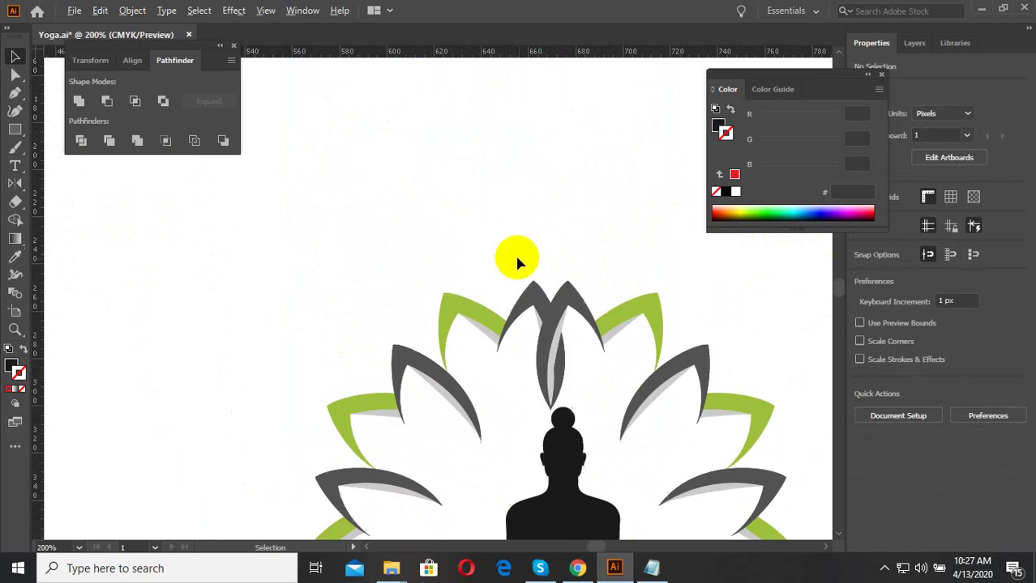
scroll(551, 324, up, 2)
scroll(570, 357, down, 3)
scroll(565, 331, down, 2)
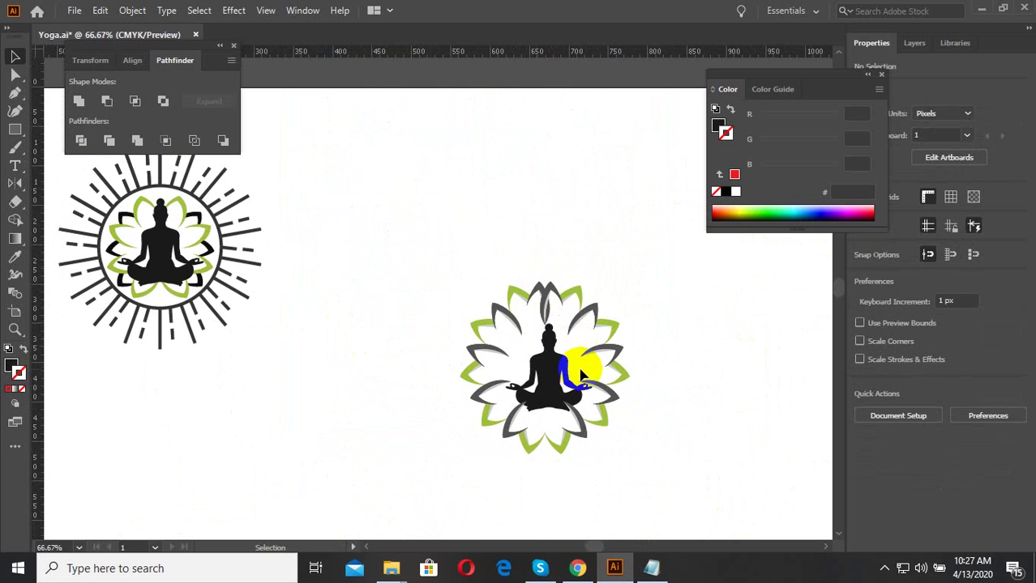
scroll(581, 365, up, 2)
scroll(559, 320, up, 2)
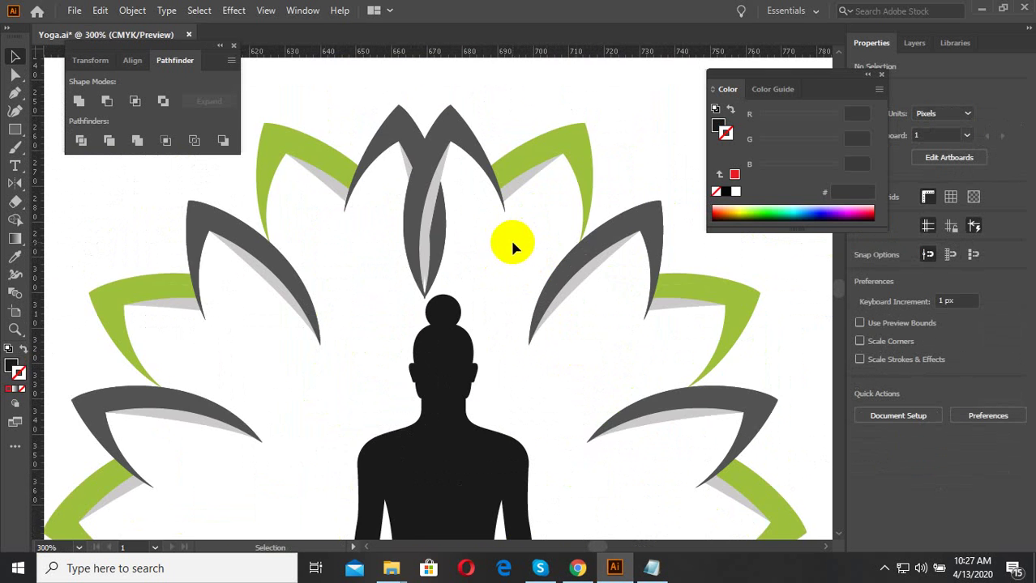
Shift the top petals right above the head and lower the whole flower about 20 px.
click(389, 153)
scroll(439, 278, up, 2)
mouse_move(433, 267)
mouse_down()
mouse_move(455, 269)
mouse_move(459, 258)
mouse_move(458, 276)
mouse_up()
scroll(456, 270, down, 3)
click(497, 259)
click(416, 162)
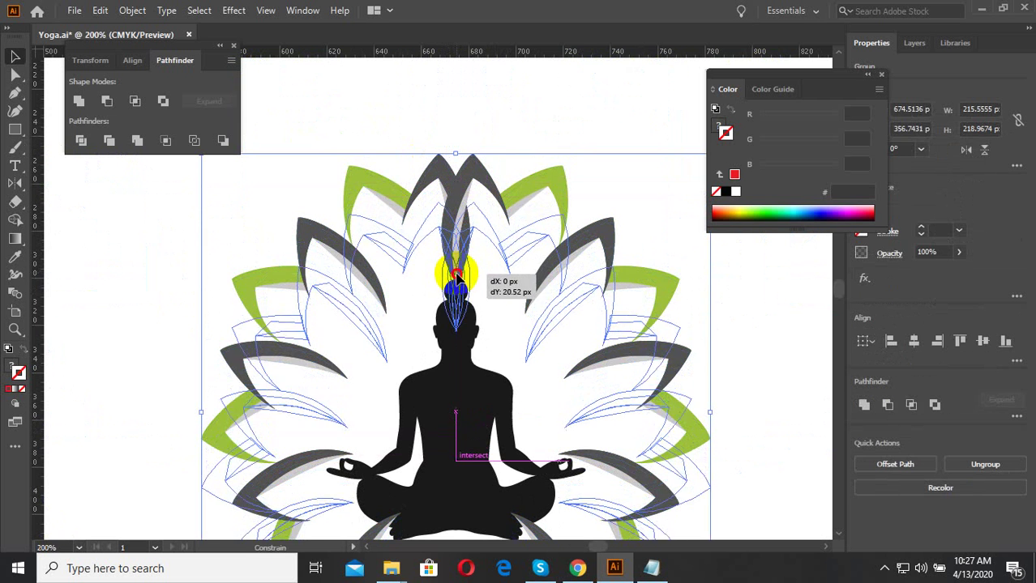
click(474, 139)
scroll(465, 247, down, 2)
right_click(466, 271)
mouse_move(508, 438)
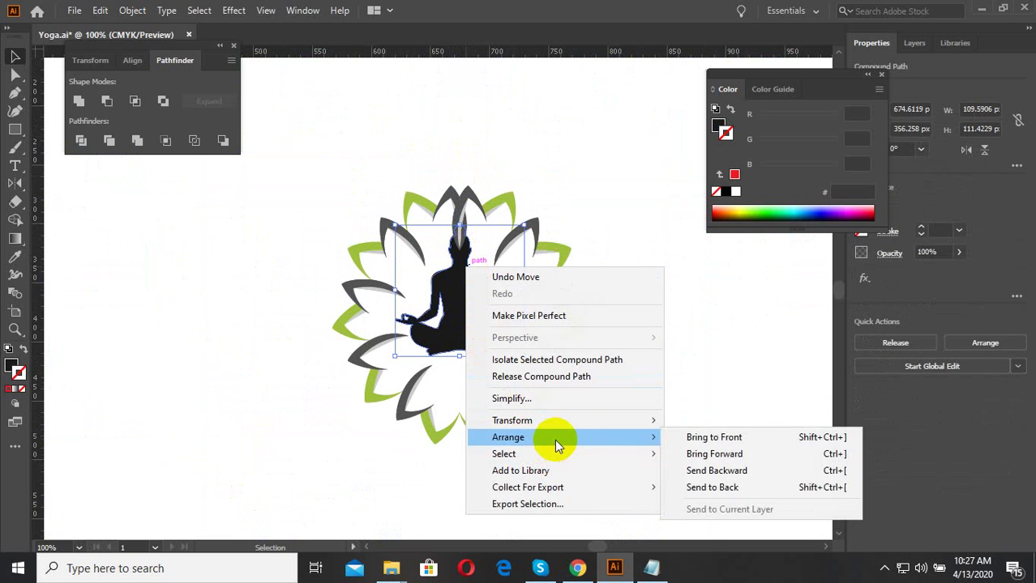
click(751, 495)
click(670, 429)
scroll(427, 245, up, 1)
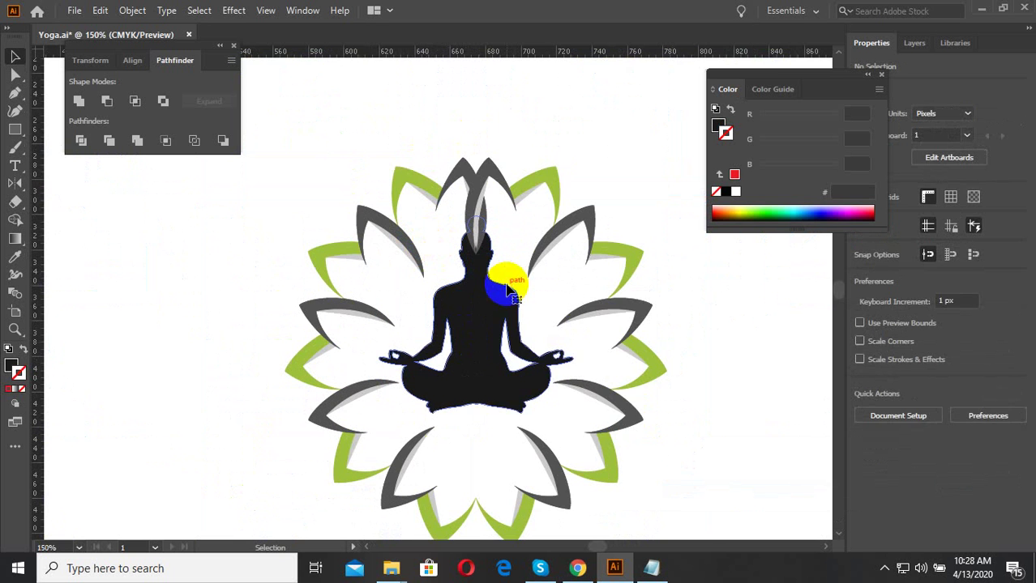
right_click(496, 301)
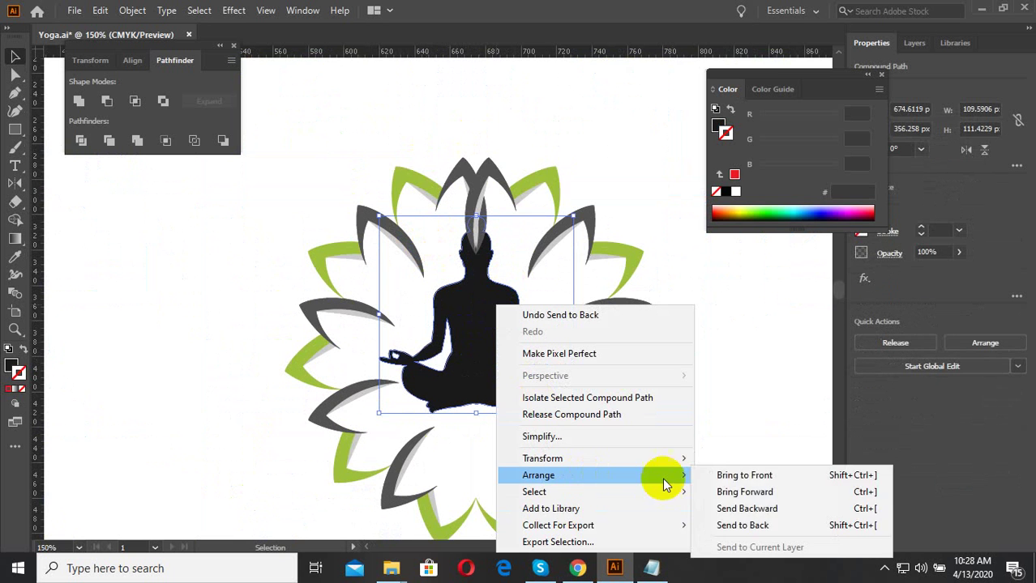
click(752, 474)
click(583, 369)
scroll(481, 278, up, 2)
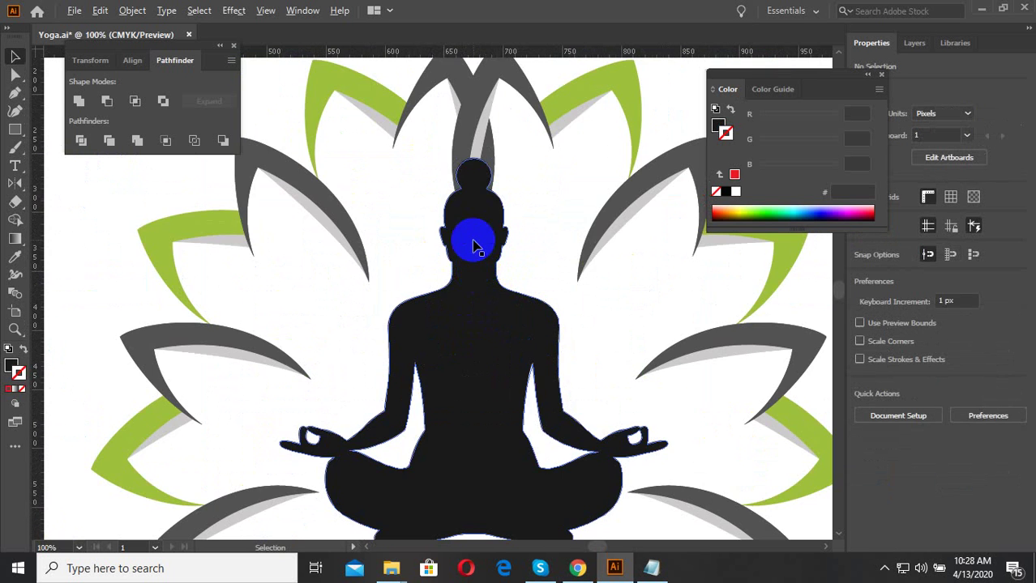
scroll(480, 278, down, 3)
scroll(502, 302, up, 1)
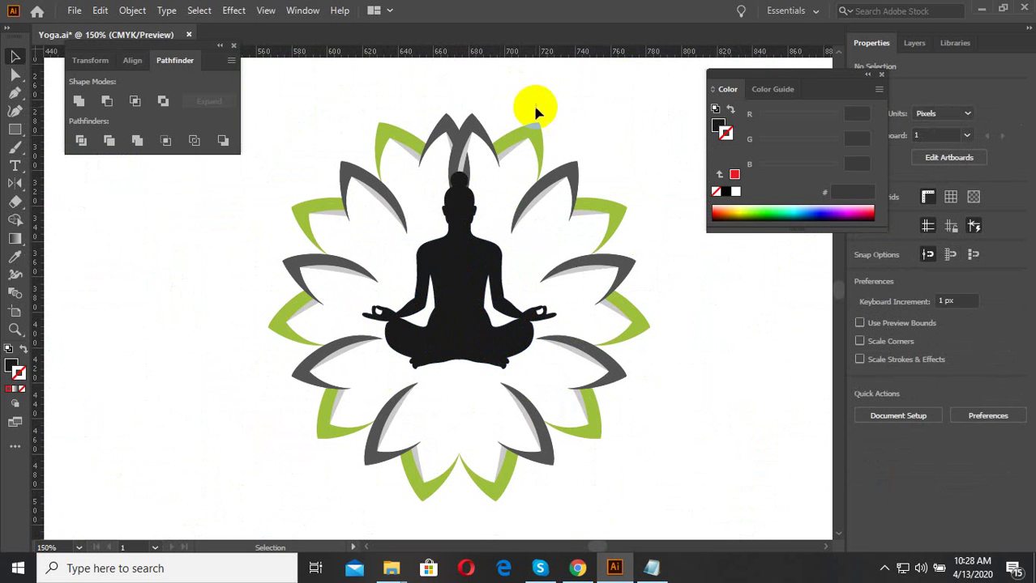
drag(656, 495, 370, 475)
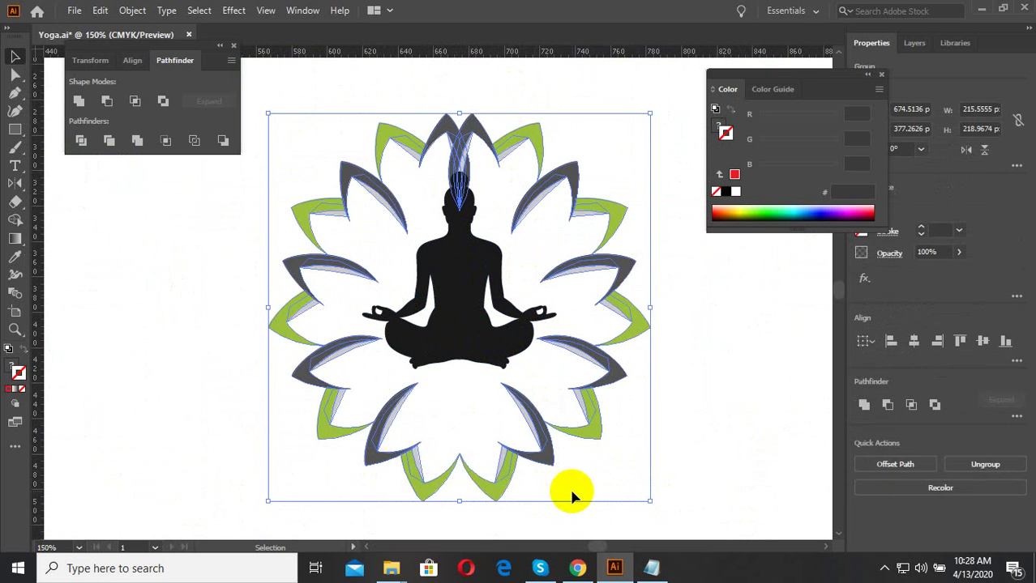
Isolate the right-half petal group and trial-delete its lower petals, then undo.
drag(569, 486, 380, 496)
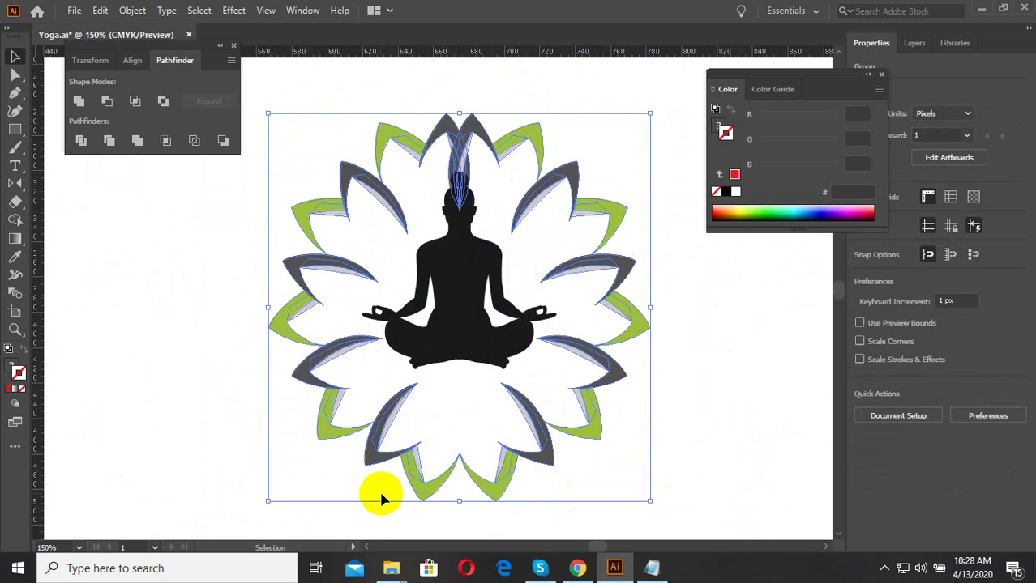
double_click(497, 486)
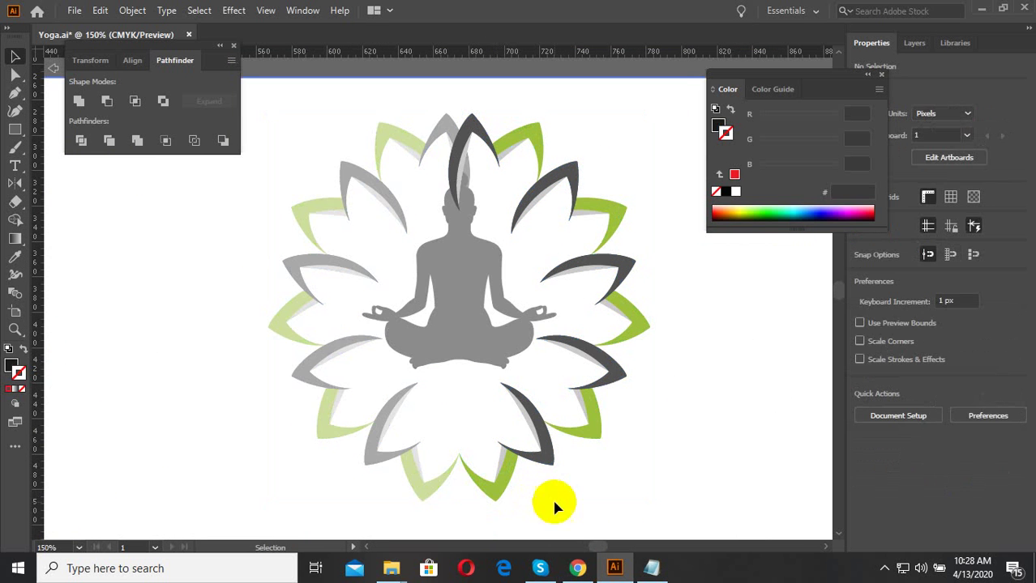
mouse_move(564, 502)
mouse_down()
mouse_move(315, 442)
mouse_move(310, 426)
mouse_up()
drag(681, 490, 294, 422)
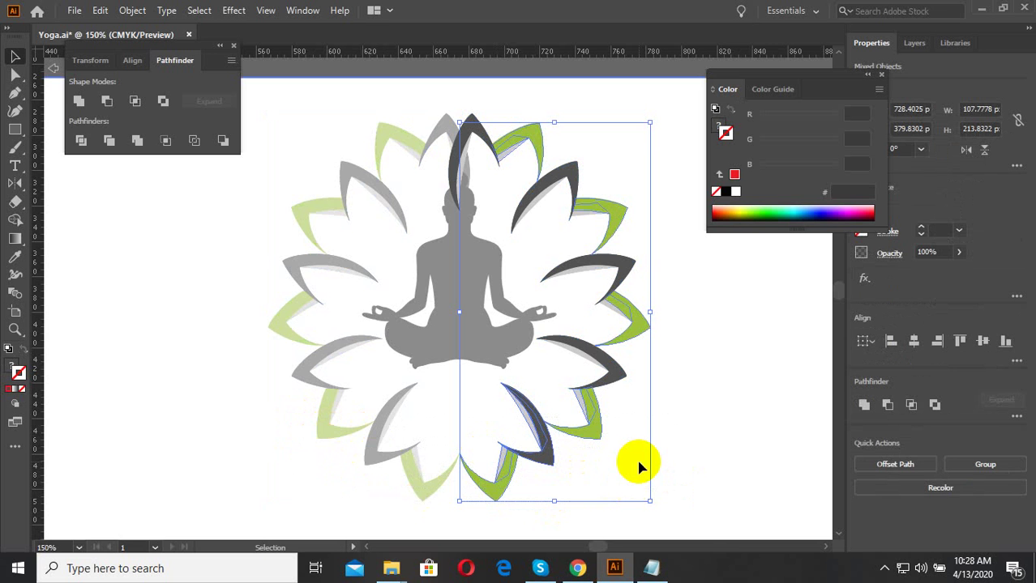
key(super)
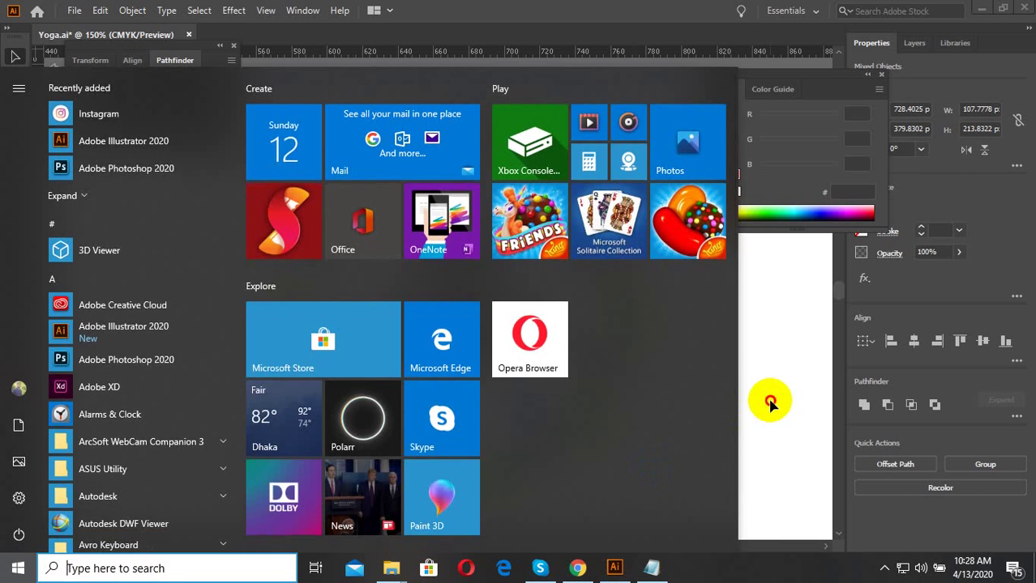
click(762, 398)
click(692, 419)
double_click(640, 482)
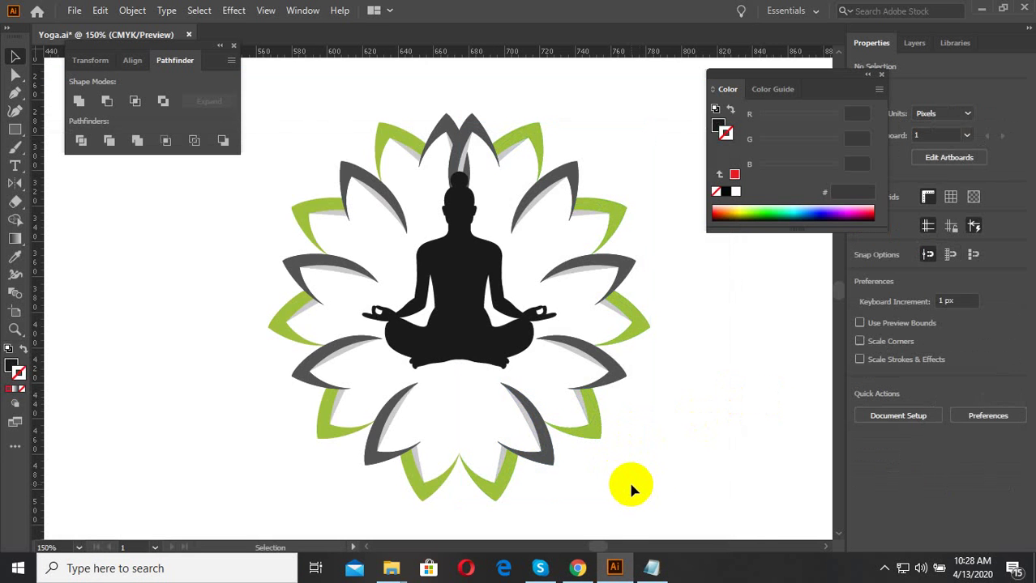
click(507, 424)
double_click(531, 423)
drag(680, 496, 404, 407)
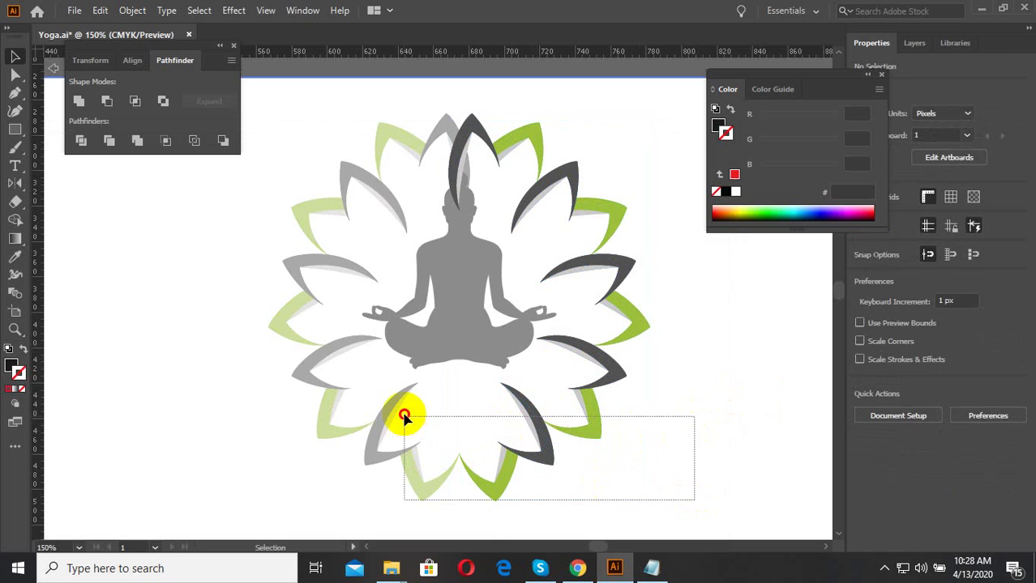
key(Delete)
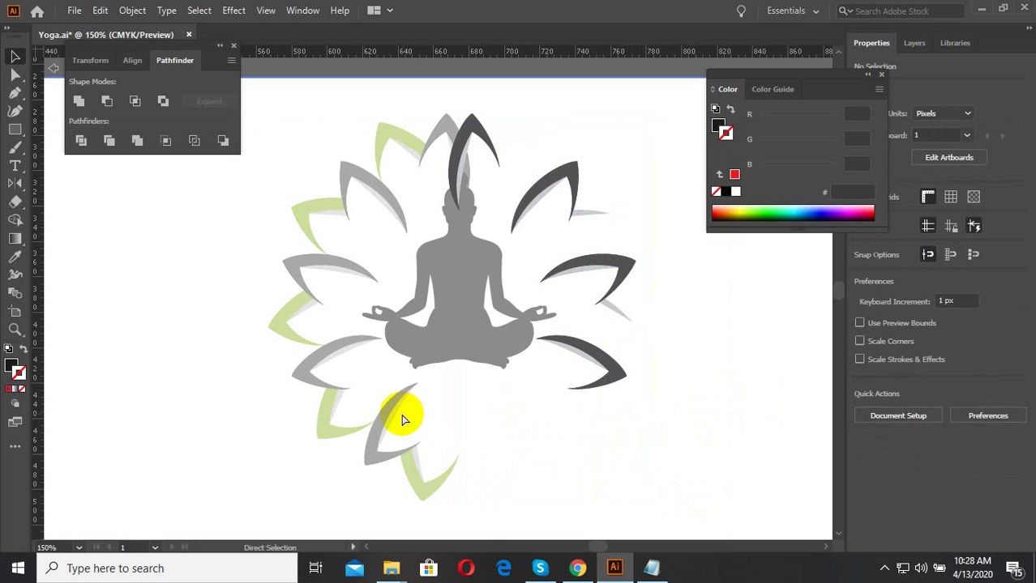
key(ctrl+z)
Ungroup the right half of the lotus and delete its lower petals.
right_click(598, 417)
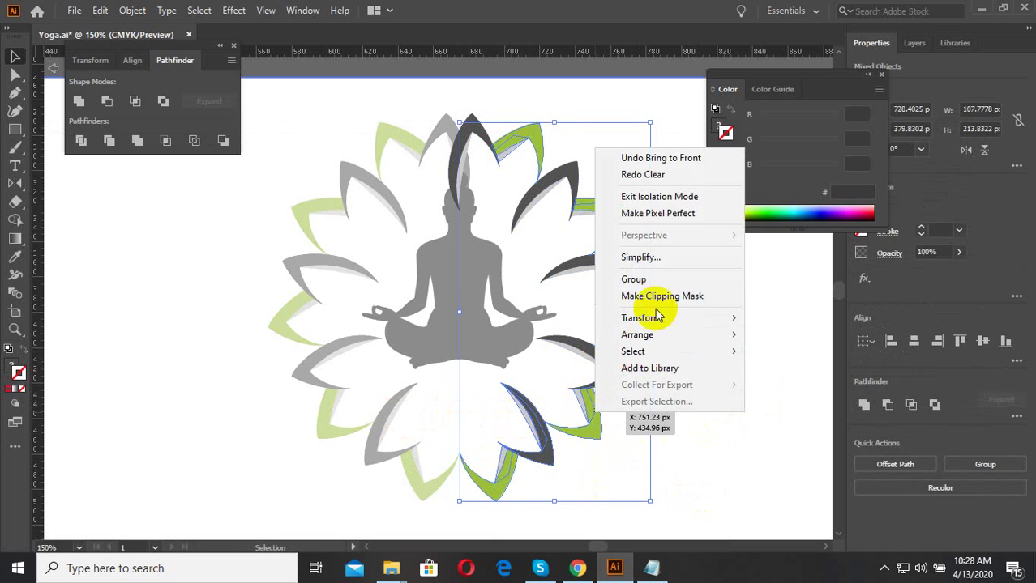
double_click(596, 438)
click(590, 428)
right_click(590, 428)
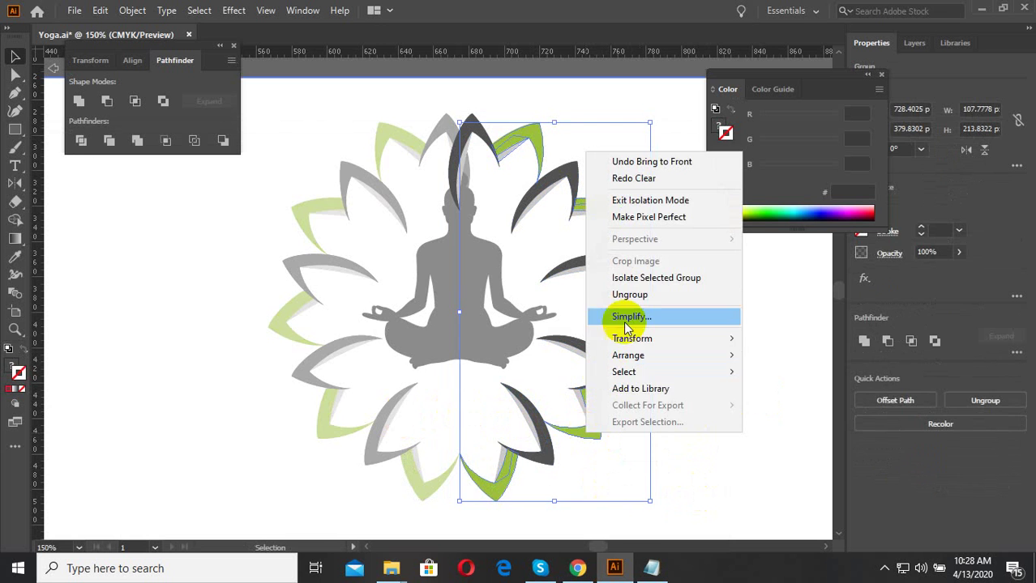
click(630, 295)
mouse_move(683, 477)
mouse_down()
mouse_move(369, 423)
mouse_move(350, 398)
mouse_up()
key(Delete)
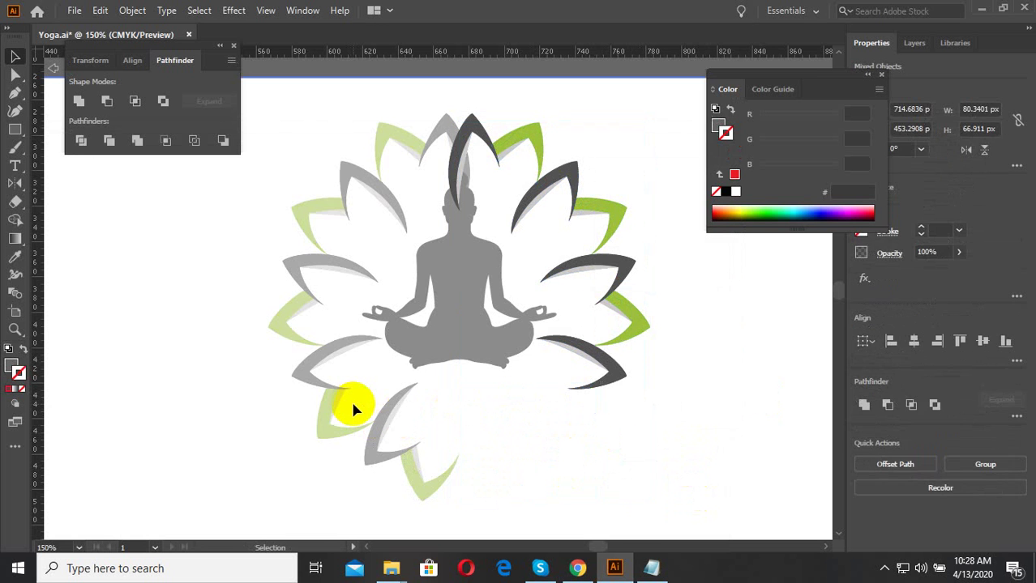
double_click(469, 464)
Ungroup the left half of the lotus and select its lower petals.
click(322, 435)
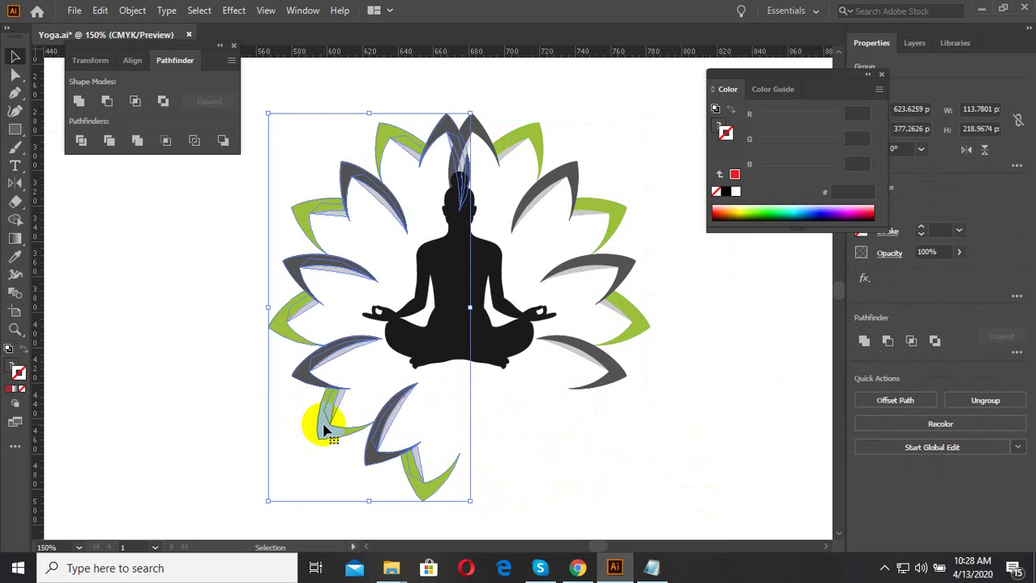
right_click(322, 432)
click(388, 286)
mouse_move(521, 516)
mouse_down()
mouse_move(447, 497)
mouse_move(277, 400)
mouse_up()
key(Delete)
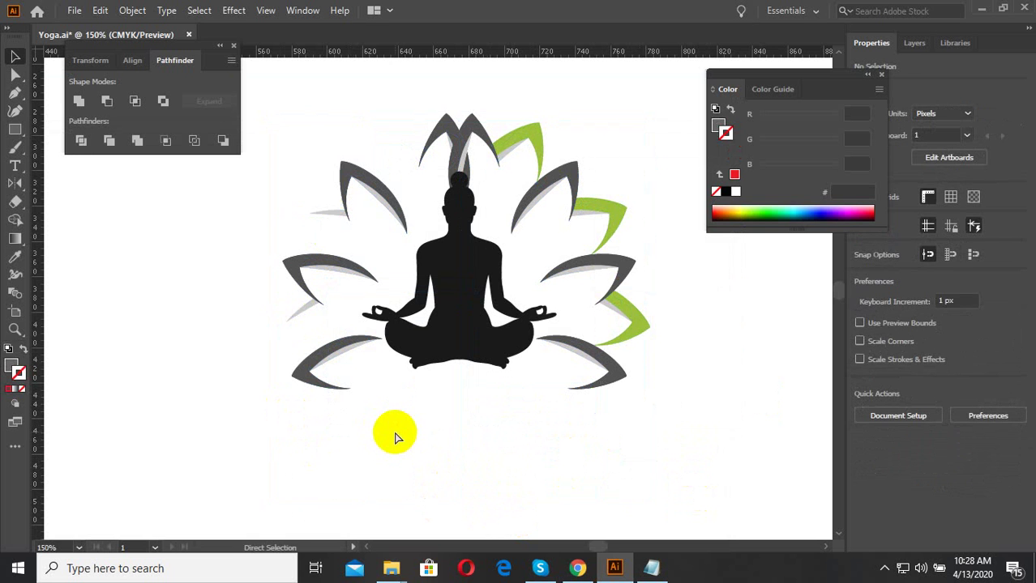
key(ctrl+z)
key(ctrl+z)
right_click(330, 433)
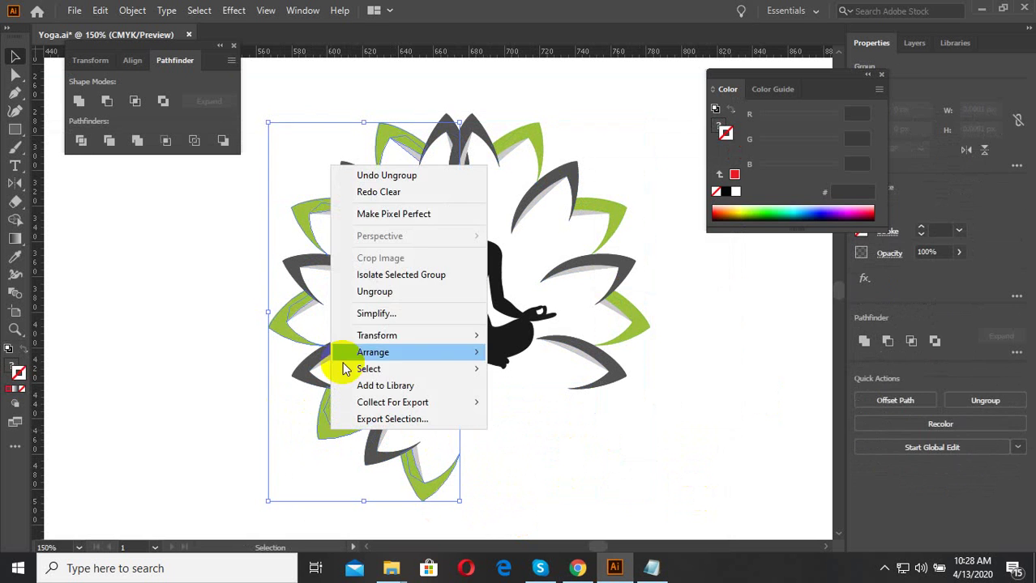
click(369, 289)
drag(508, 490, 274, 413)
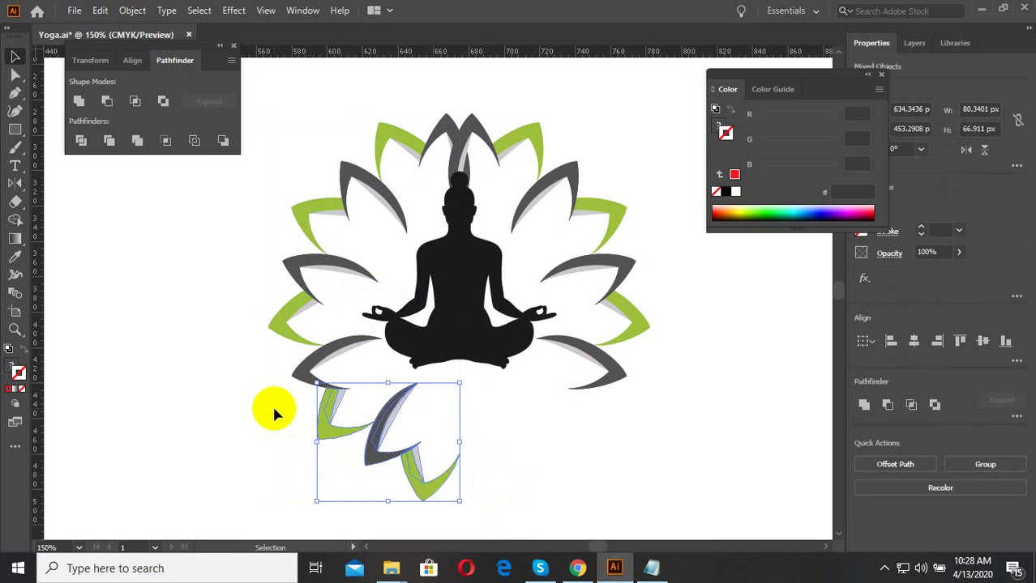
Delete the selected lower-left petals, leaving an open upper lotus.
key(Delete)
alt+scroll(493, 462, down, 2)
alt+scroll(493, 462, up, 1)
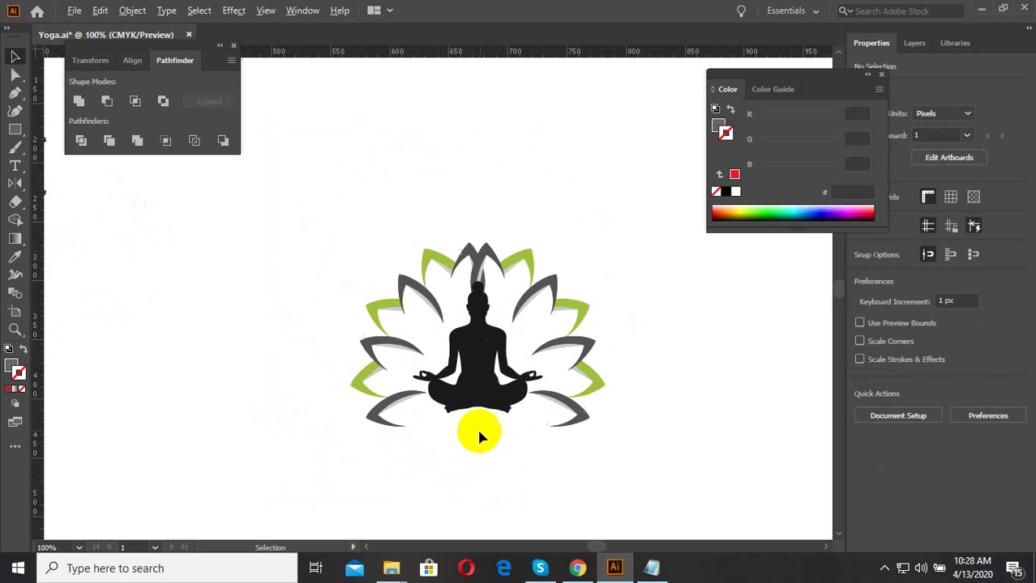
scroll(486, 429, up, 1)
scroll(486, 430, down, 1)
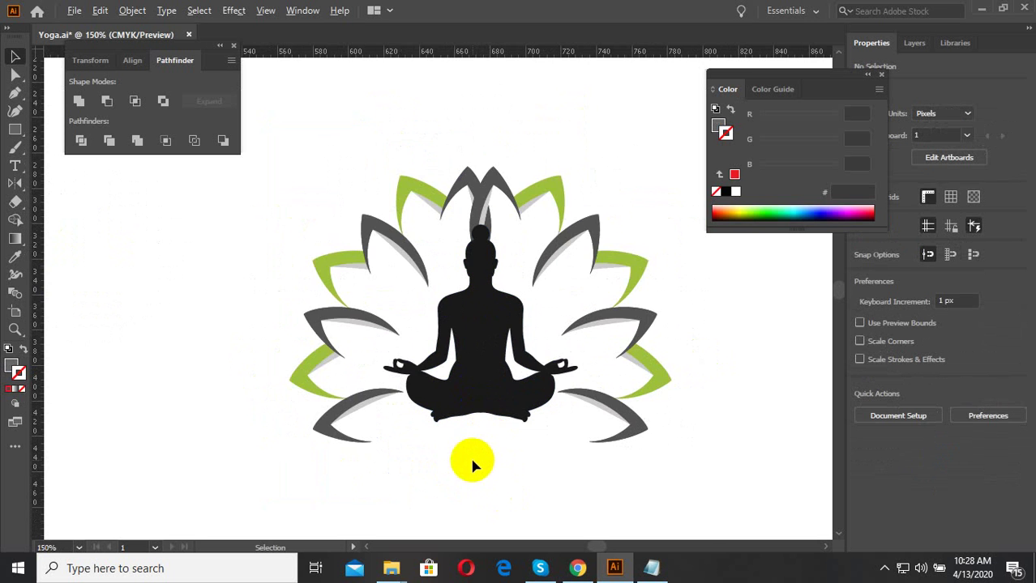
scroll(529, 256, down, 2)
alt+scroll(411, 305, up, 1)
alt+scroll(411, 381, down, 1)
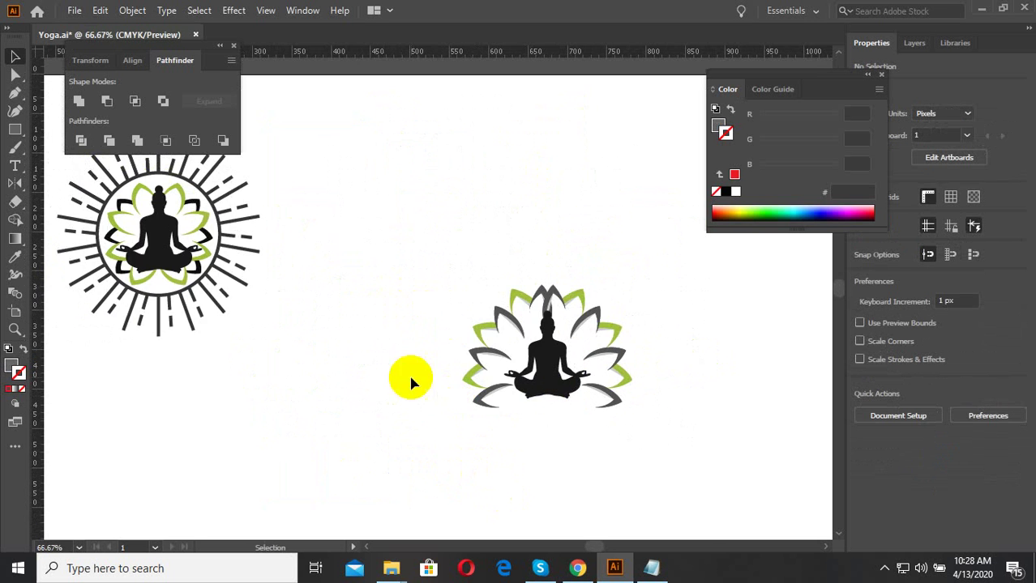
alt+scroll(561, 338, up, 2)
alt+scroll(561, 337, up, 1)
alt+scroll(487, 292, down, 2)
Group the trimmed lotus and meditating figure into one object.
drag(652, 440, 377, 223)
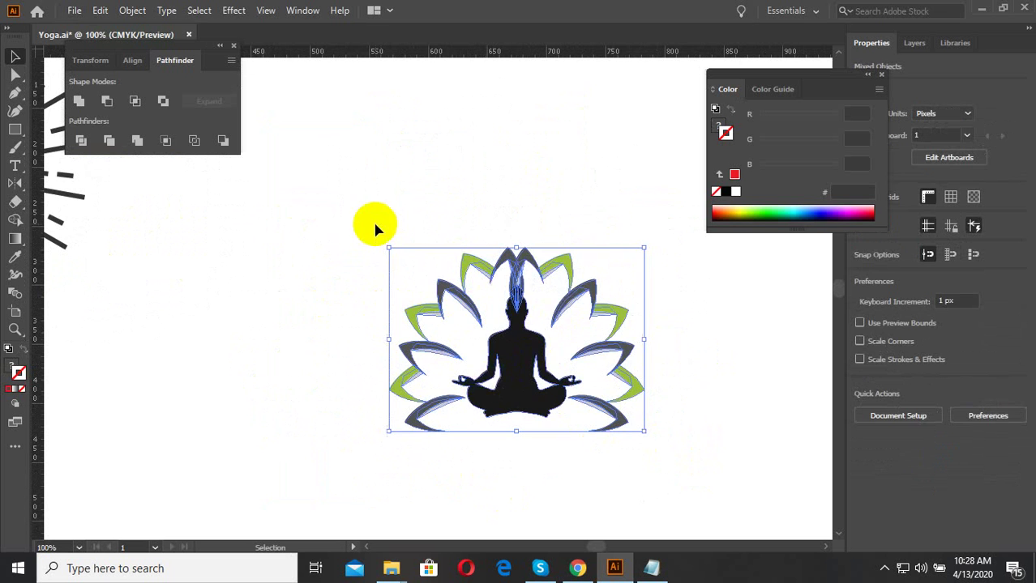
right_click(519, 357)
click(557, 206)
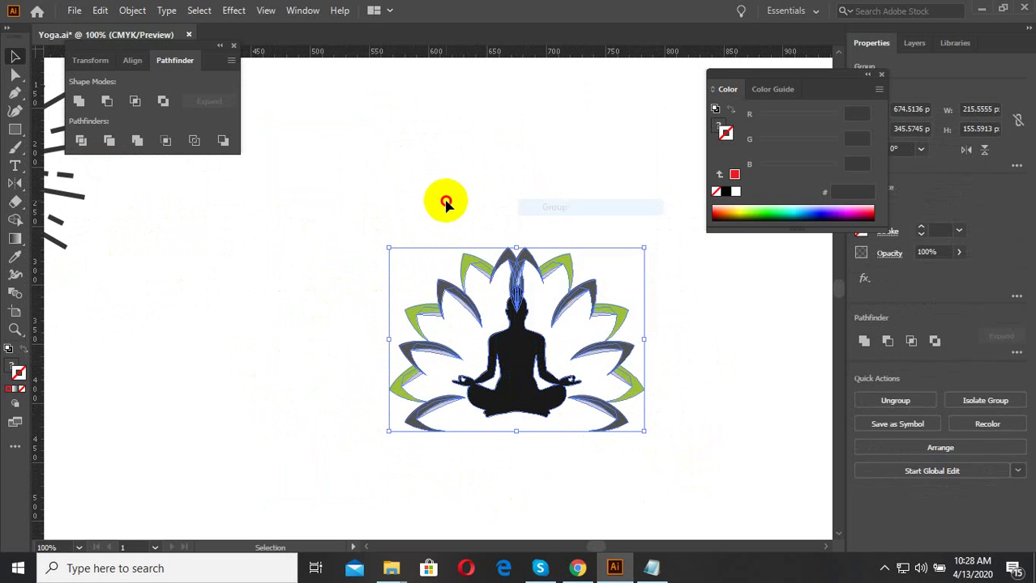
click(444, 201)
Place a copy of the sunburst emblem over the lotus artwork.
alt+scroll(509, 316, down, 2)
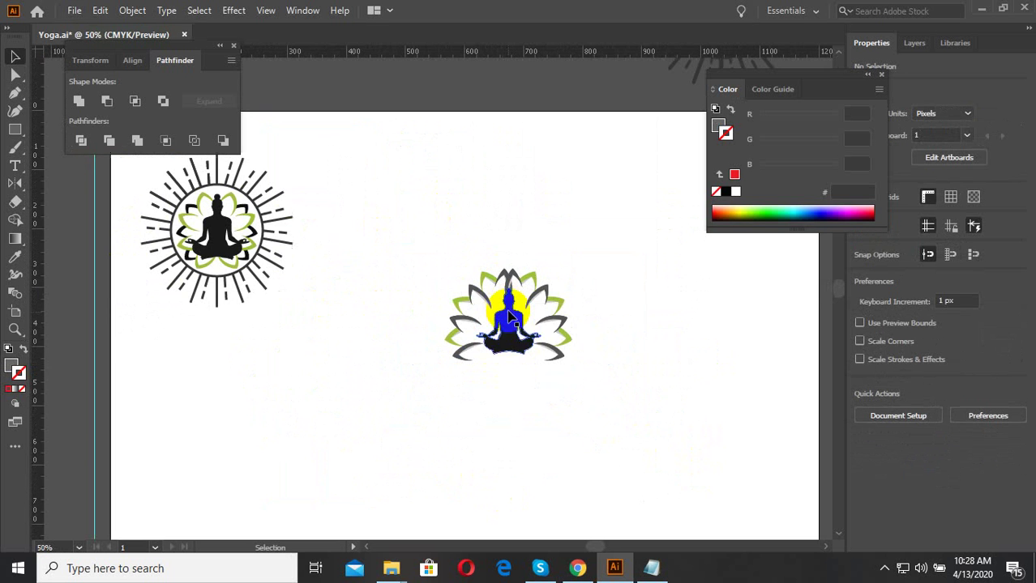
click(238, 292)
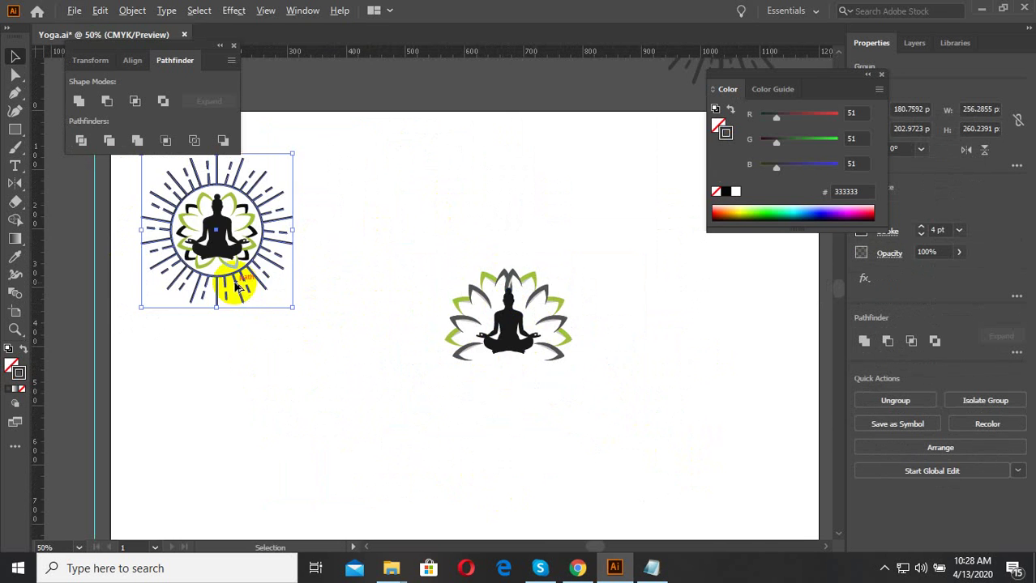
alt+scroll(239, 290, down, 1)
drag(231, 279, 427, 347)
Enlarge the sunburst copy, then delete it so only the lotus remains.
alt+scroll(435, 343, up, 2)
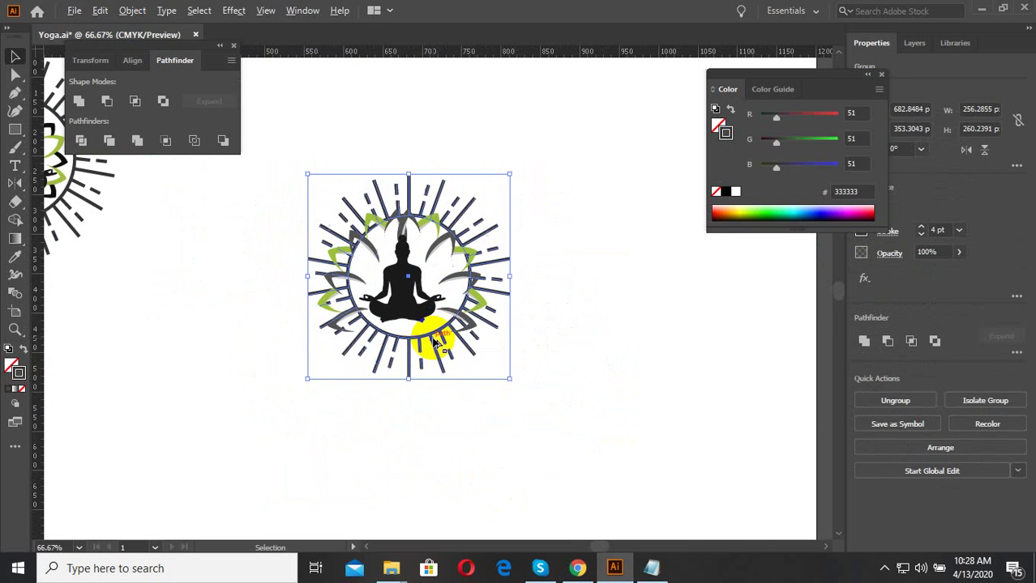
drag(508, 381, 556, 417)
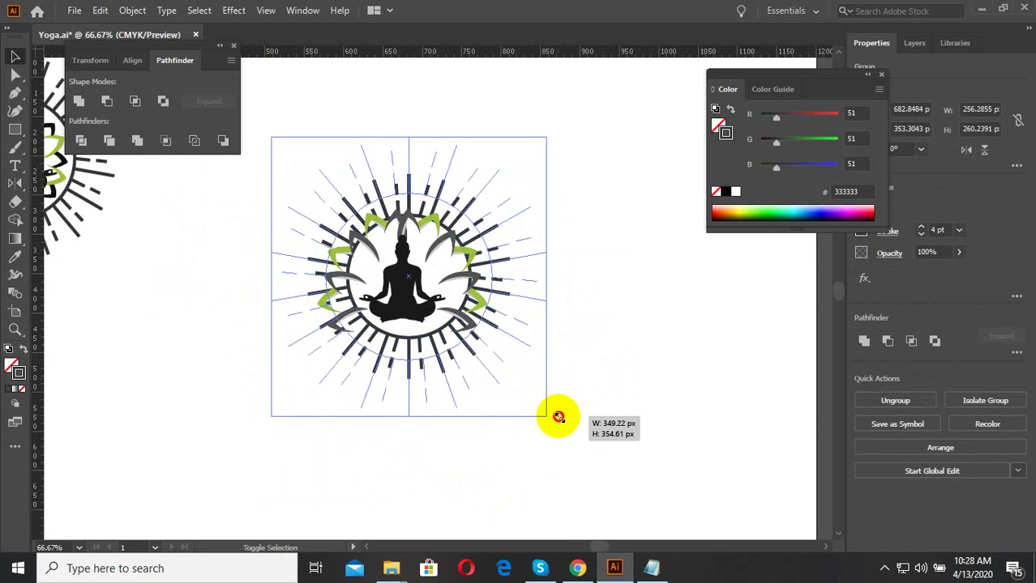
click(436, 395)
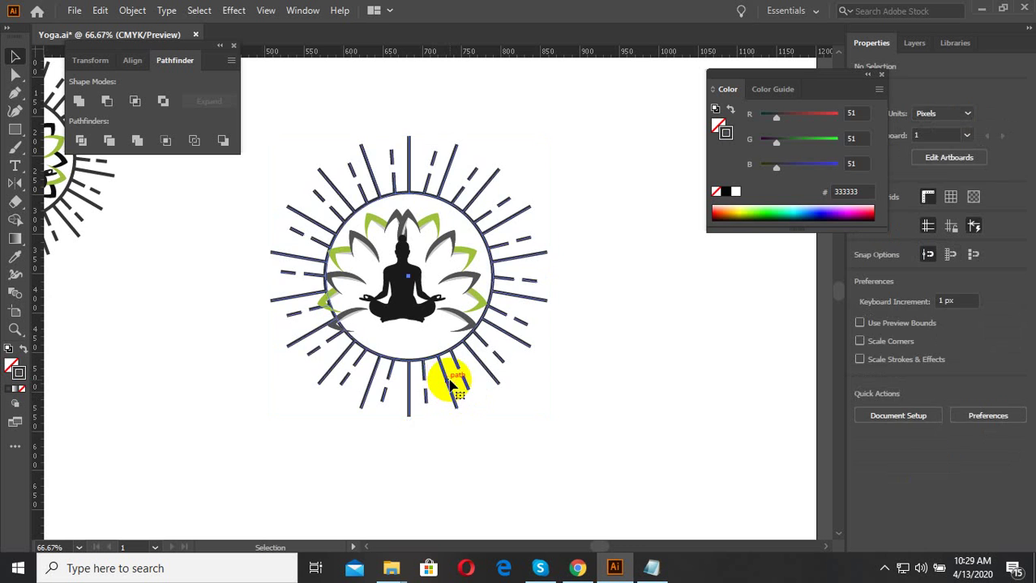
click(436, 381)
key(Delete)
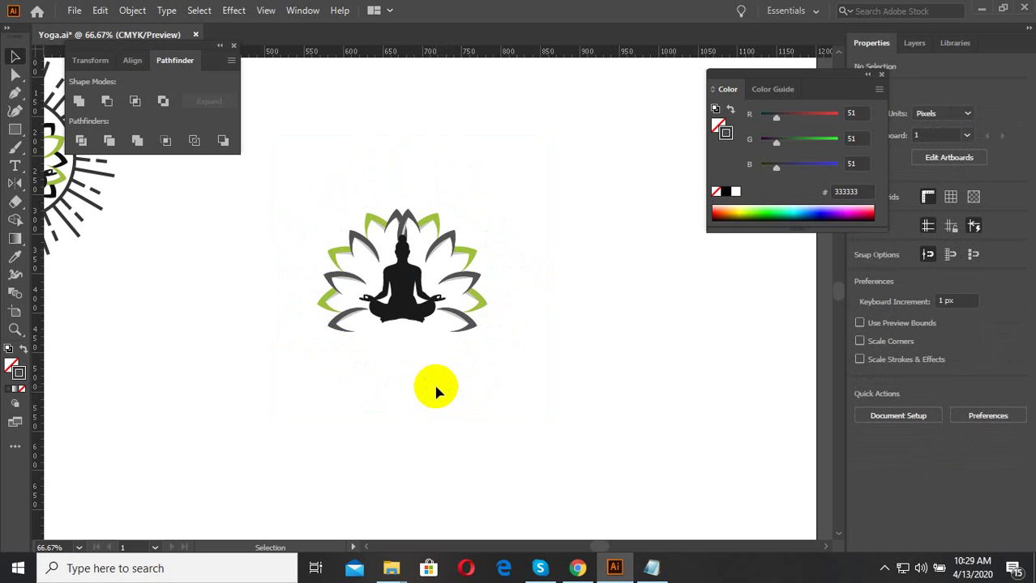
Zoom out to view all the artboards.
scroll(458, 344, up, 4)
scroll(416, 243, up, 2)
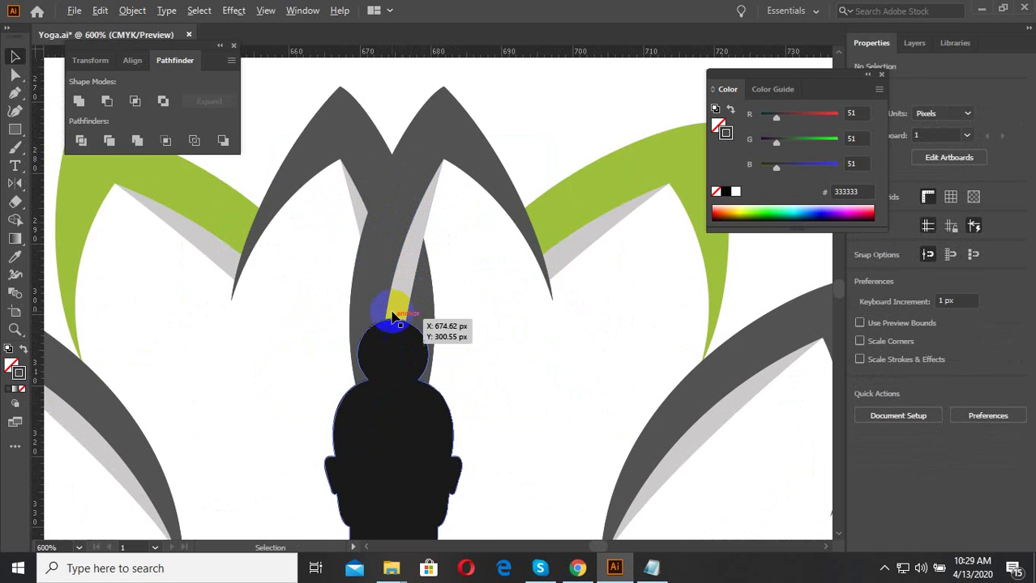
scroll(397, 300, down, 4)
scroll(499, 153, down, 2)
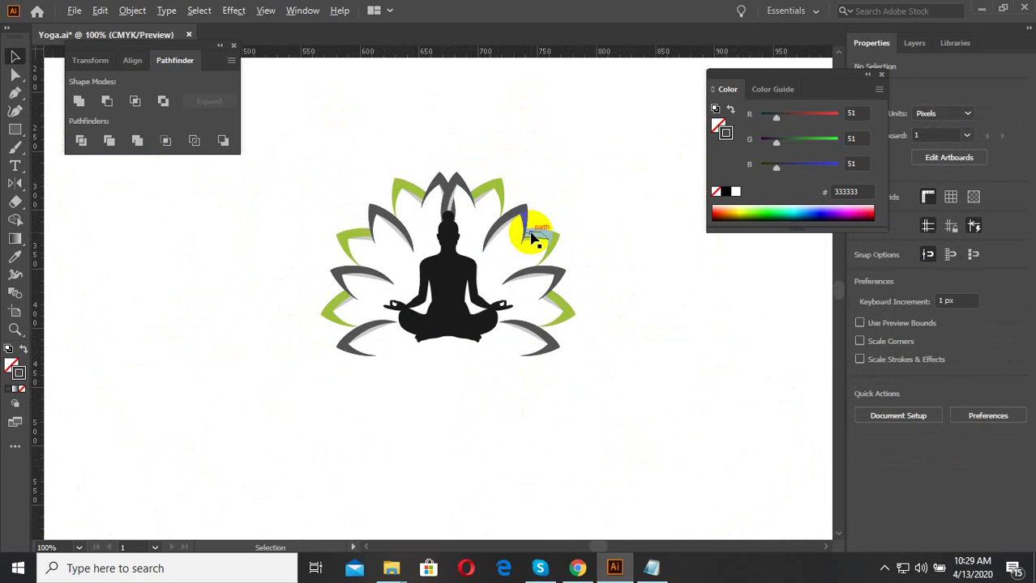
scroll(438, 373, down, 1)
scroll(462, 390, down, 2)
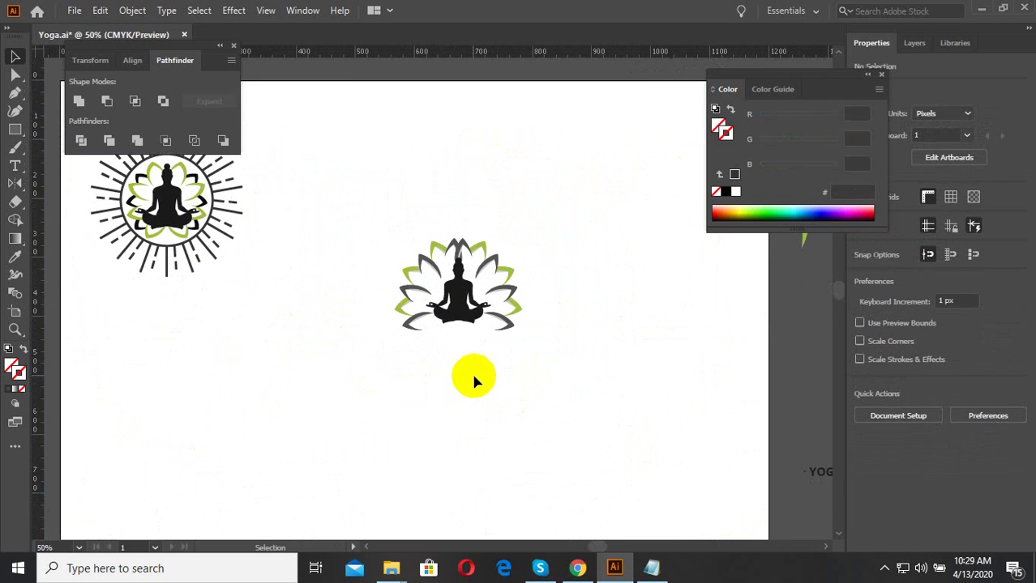
scroll(471, 370, down, 2)
scroll(478, 393, down, 2)
scroll(470, 442, up, 1)
Place a copy of '· BIKAM YOGA ·' under the lotus, scaled to about 47.4 pt.
scroll(454, 434, down, 1)
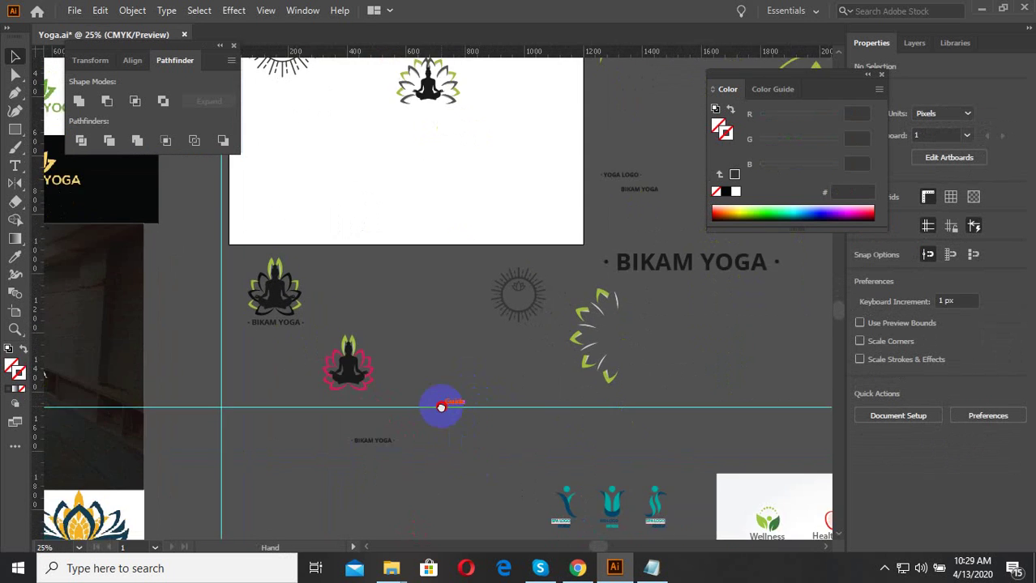
scroll(409, 365, down, 2)
drag(386, 330, 386, 468)
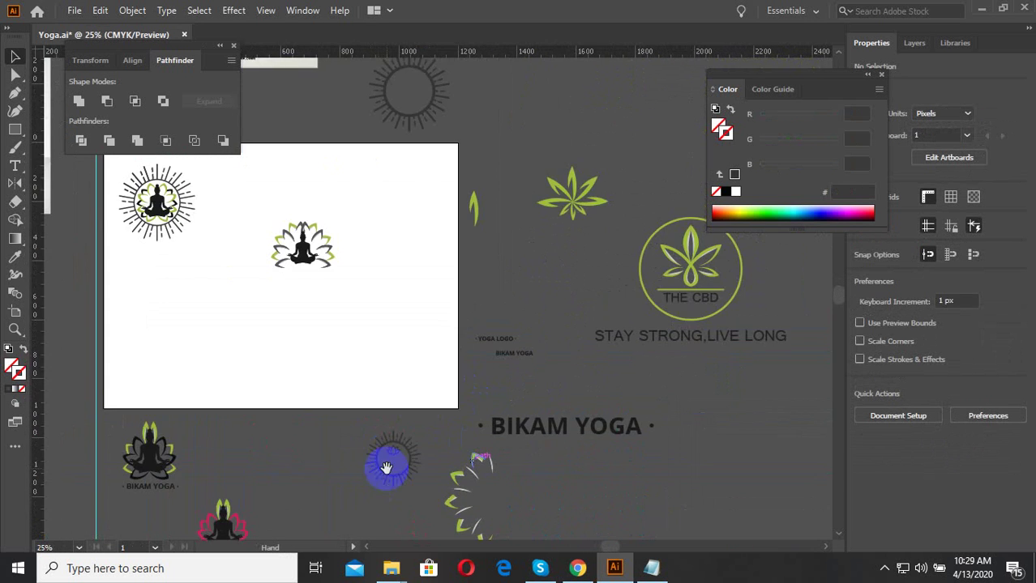
drag(604, 435, 334, 293)
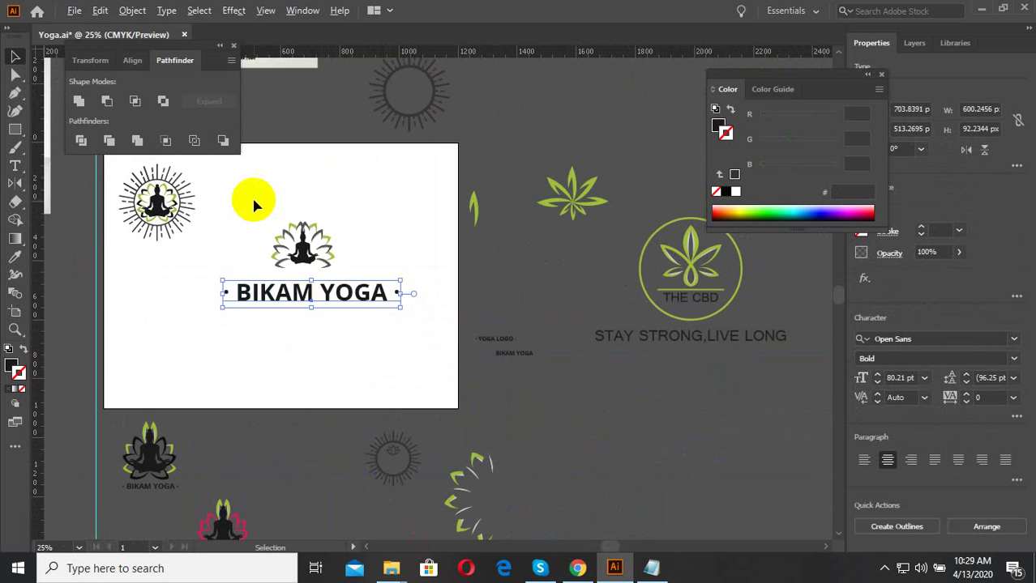
scroll(254, 204, up, 3)
drag(642, 491, 545, 491)
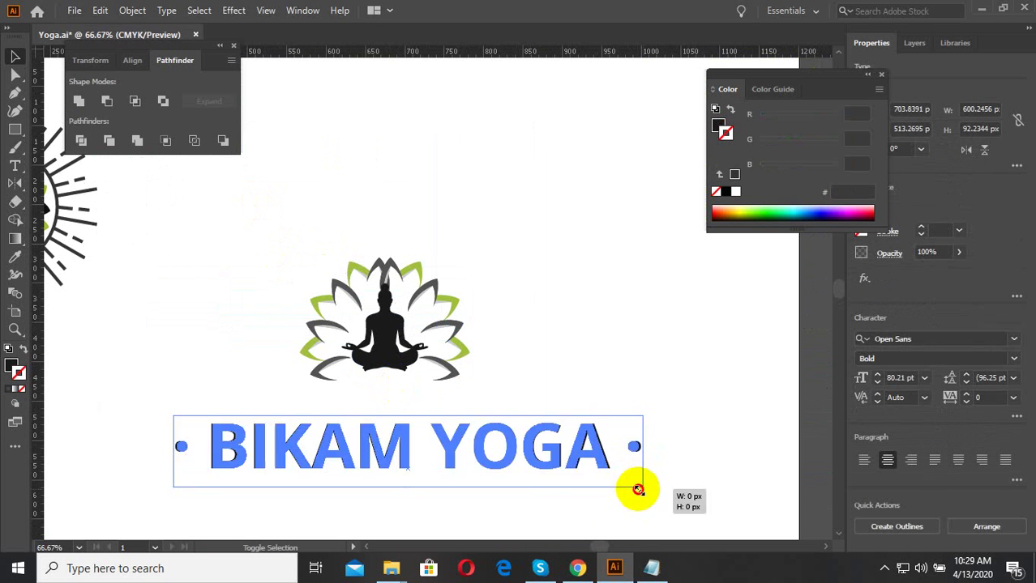
scroll(406, 430, up, 2)
drag(393, 426, 393, 358)
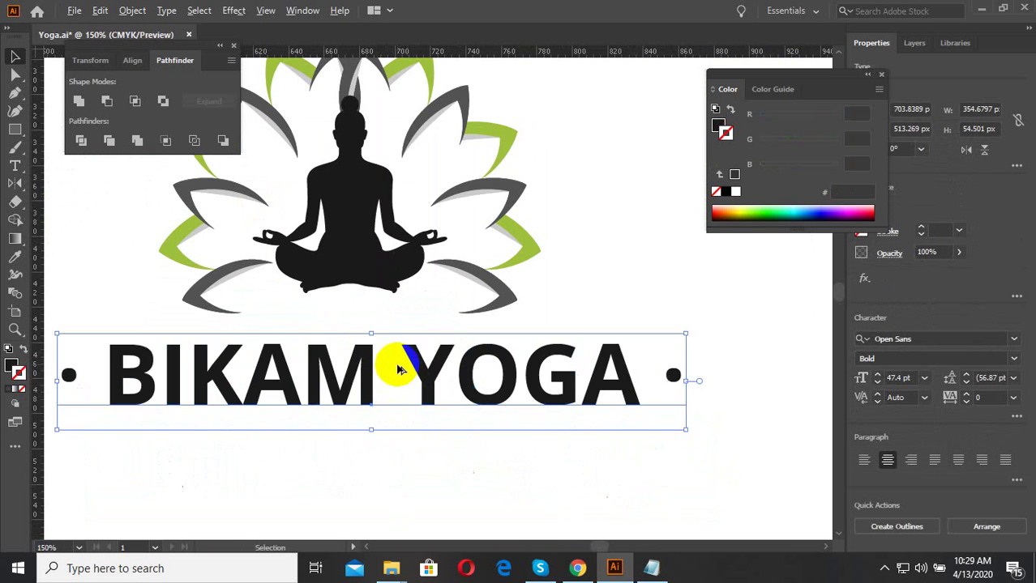
scroll(393, 479, down, 3)
scroll(393, 479, down, 2)
Move the sun yoga logo off the artboard, above it.
drag(245, 390, 139, 257)
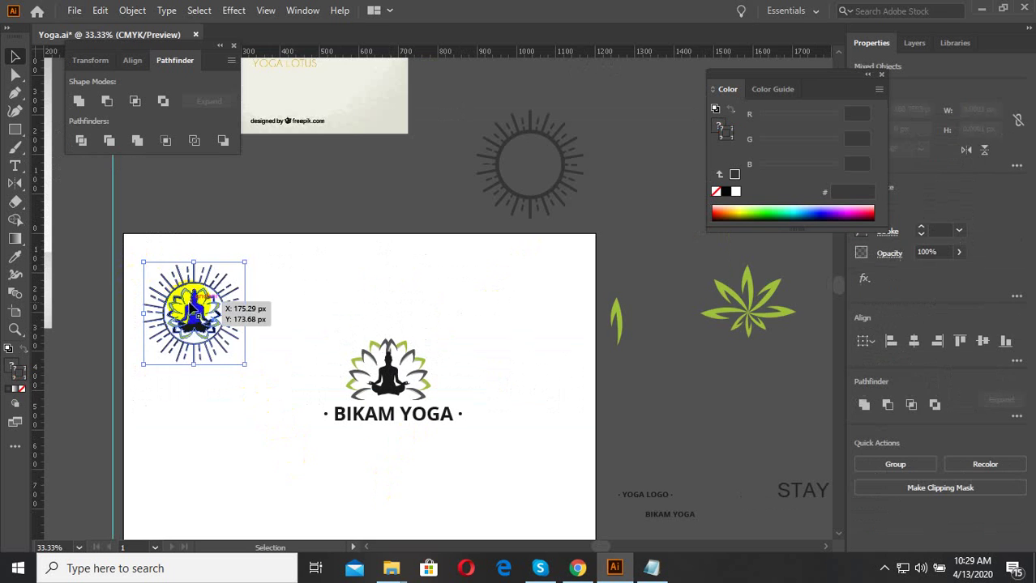
drag(231, 300, 358, 180)
scroll(444, 339, up, 1)
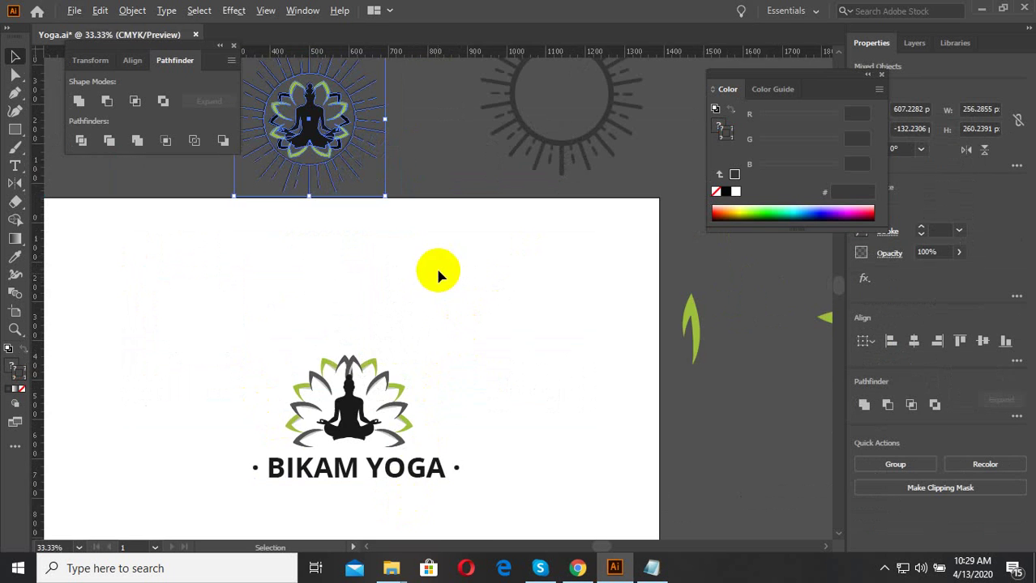
scroll(437, 272, down, 2)
Move the lotus logo and BIKAM YOGA text onto the artboard and enlarge them together.
drag(387, 357, 375, 384)
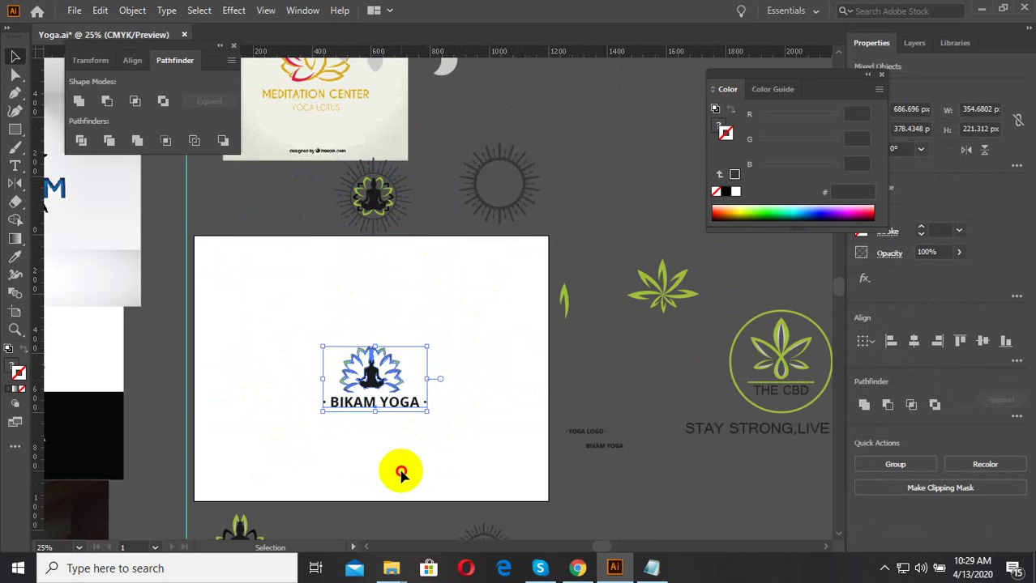
scroll(447, 439, up, 2)
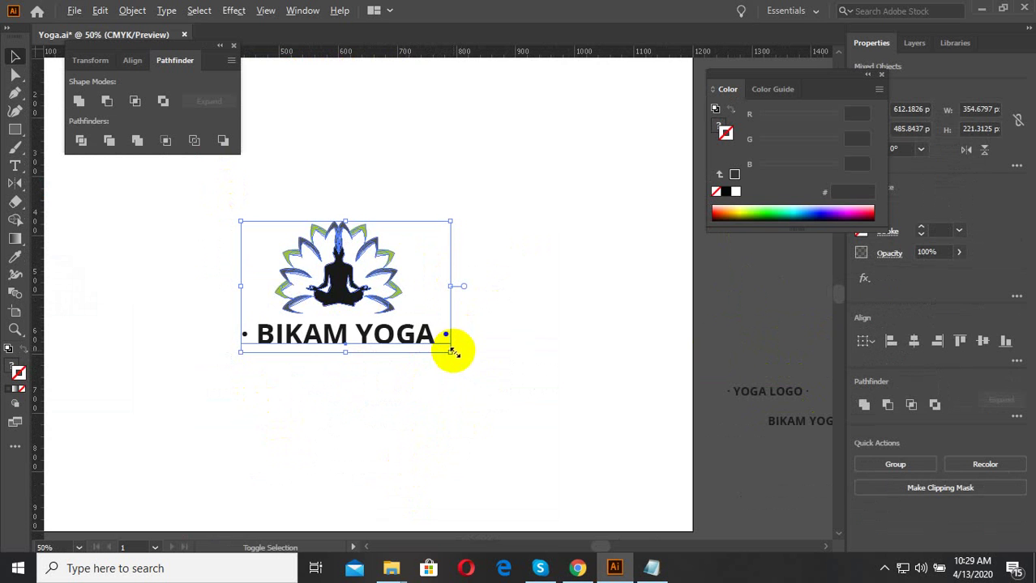
drag(453, 351, 497, 394)
click(534, 301)
Shrink the BIKAM YOGA text slightly on its own.
scroll(534, 300, down, 2)
scroll(438, 325, up, 2)
click(437, 324)
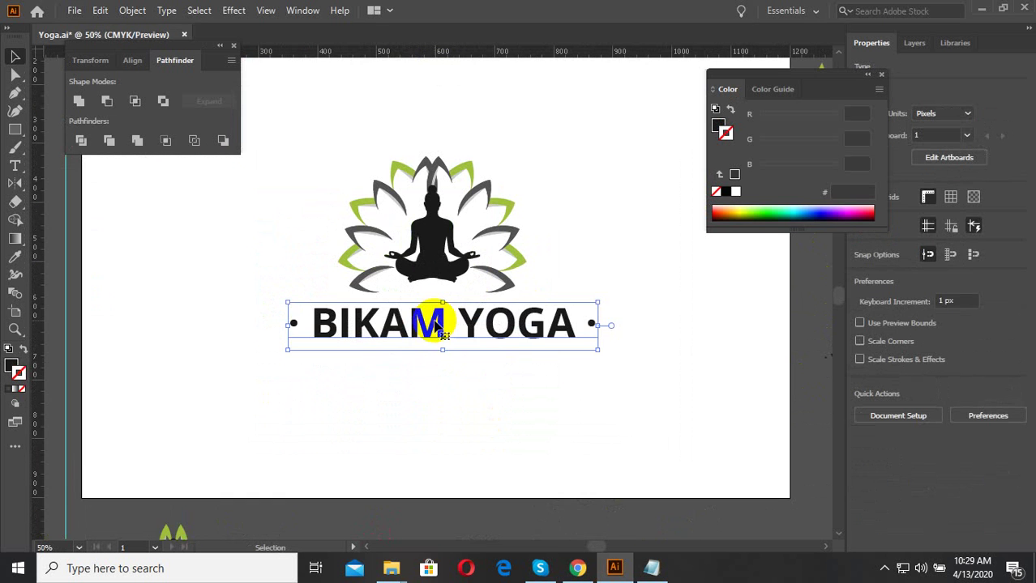
scroll(599, 354, up, 1)
drag(610, 352, 454, 388)
scroll(527, 416, down, 3)
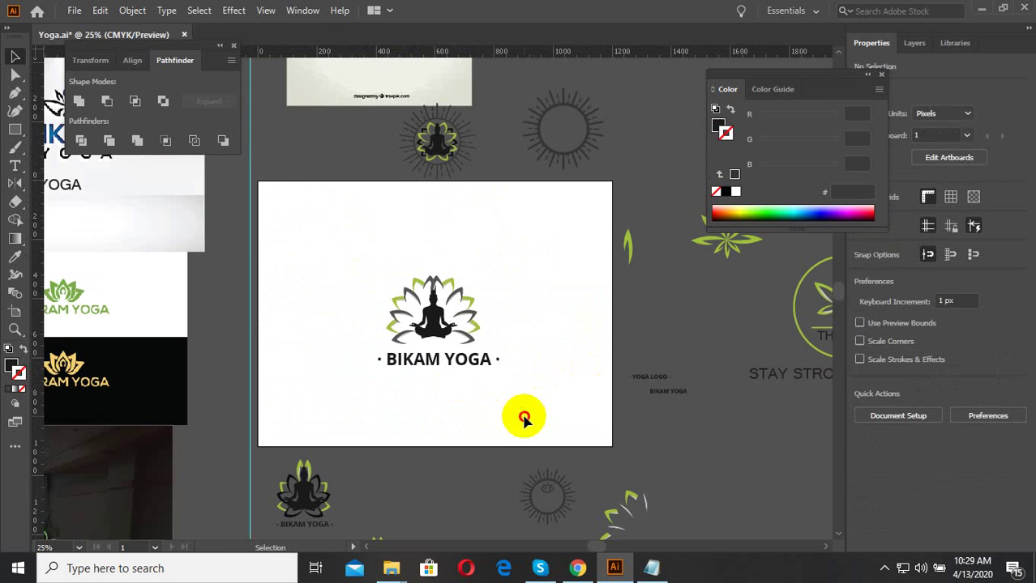
Zoom in to 100% on the lotus logo and check the logo group selection.
click(466, 334)
shift+click(463, 358)
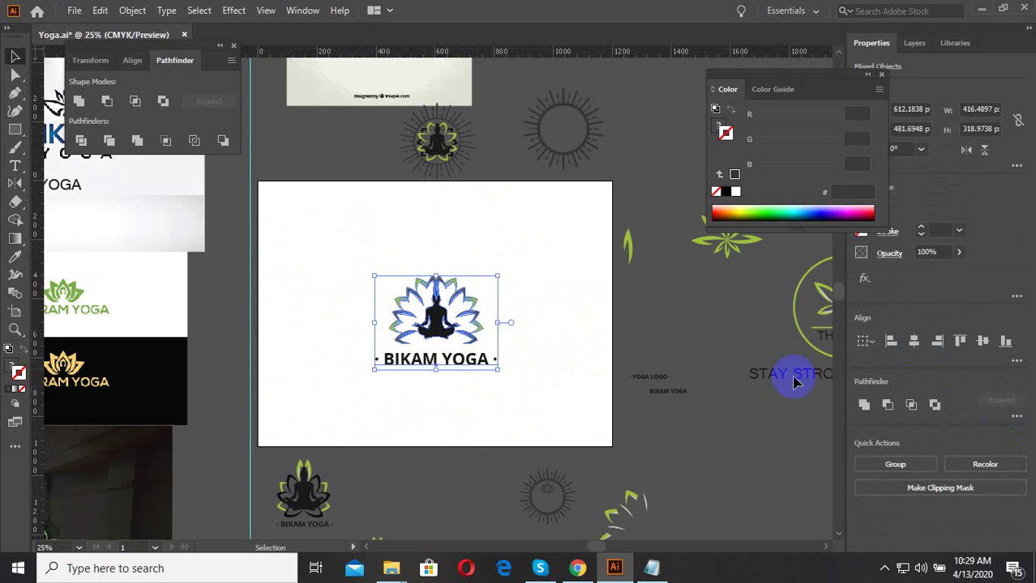
click(463, 388)
key(ctrl+1)
click(454, 312)
scroll(454, 312, up, 2)
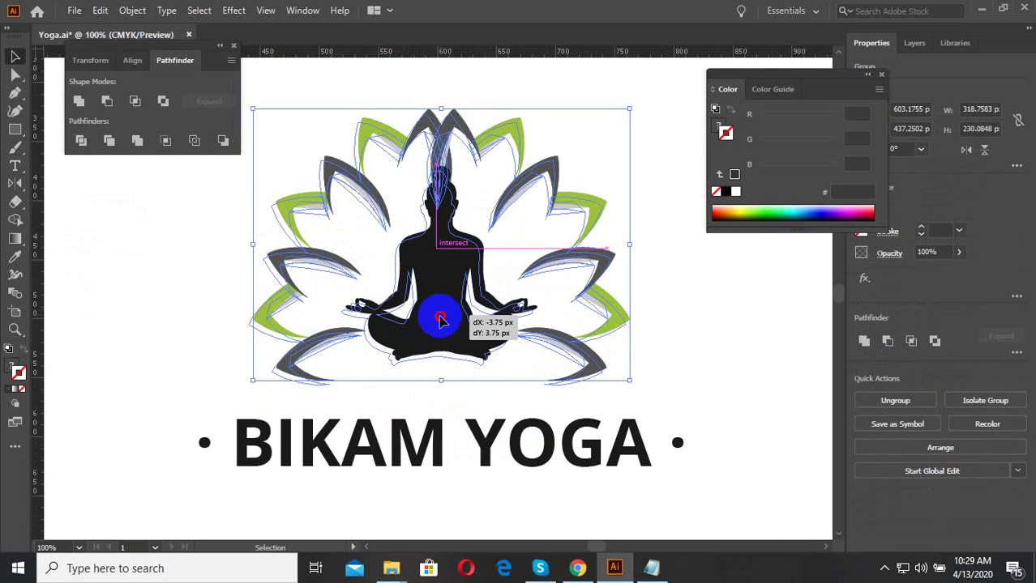
scroll(576, 241, down, 4)
click(450, 367)
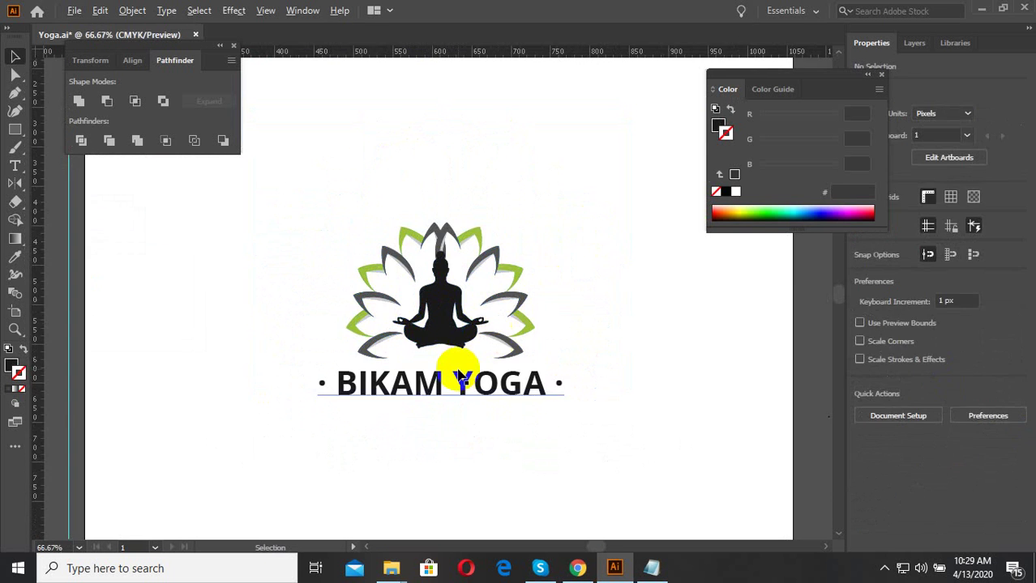
Enlarge the lotus logo group so it sits centred above the text.
scroll(451, 370, up, 2)
scroll(461, 356, down, 2)
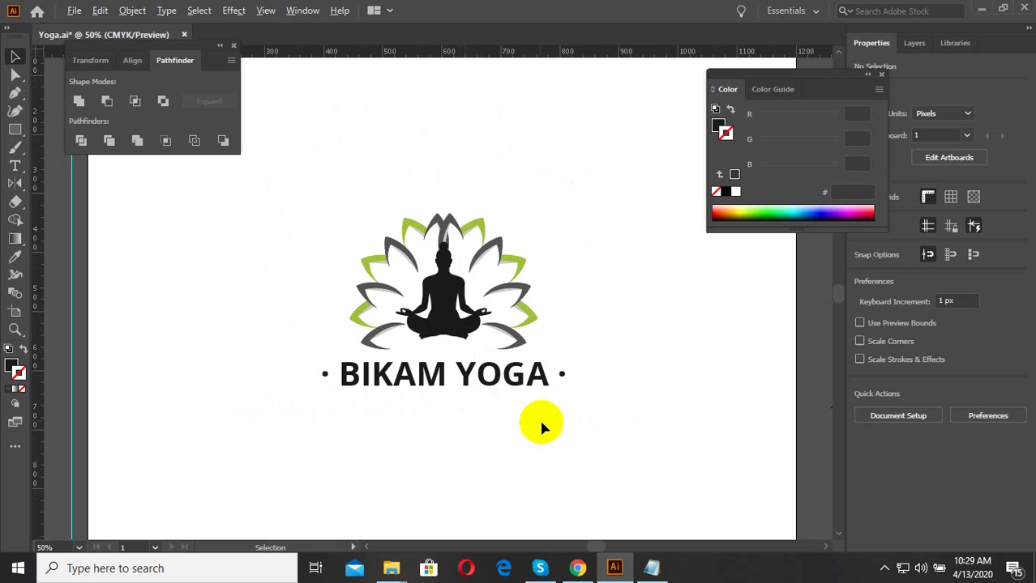
scroll(458, 426, down, 1)
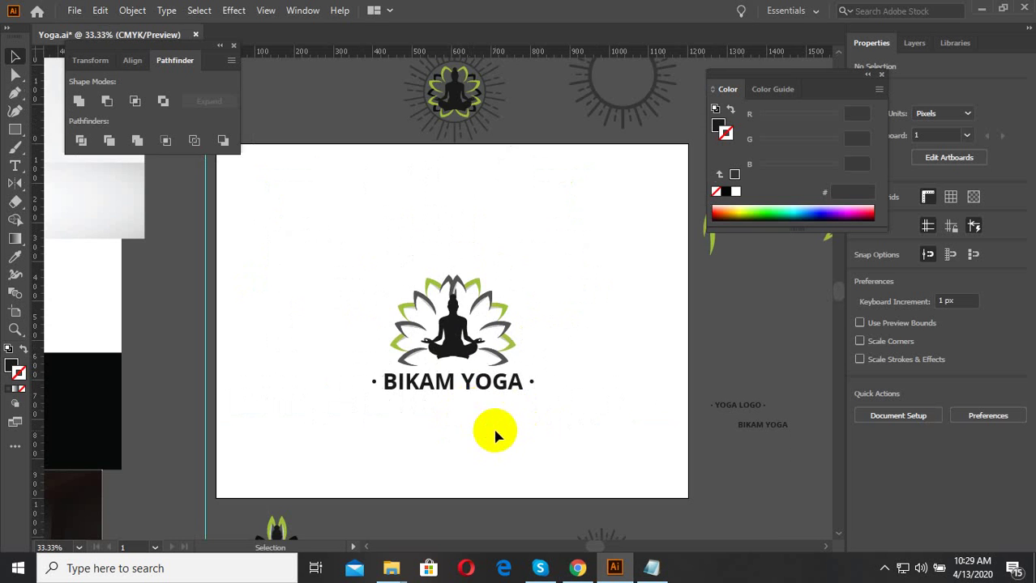
scroll(490, 426, up, 1)
scroll(485, 403, up, 1)
scroll(490, 402, down, 1)
click(381, 261)
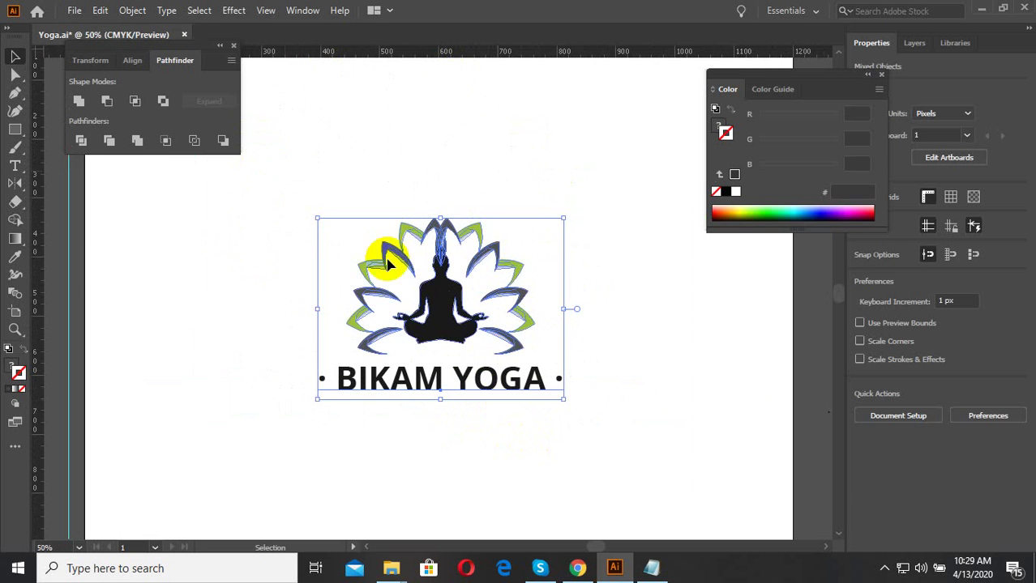
drag(572, 395, 640, 458)
Sample the meditating figure's dark fill onto the BIKAM YOGA text with the Eyedropper.
scroll(567, 267, down, 1)
click(569, 269)
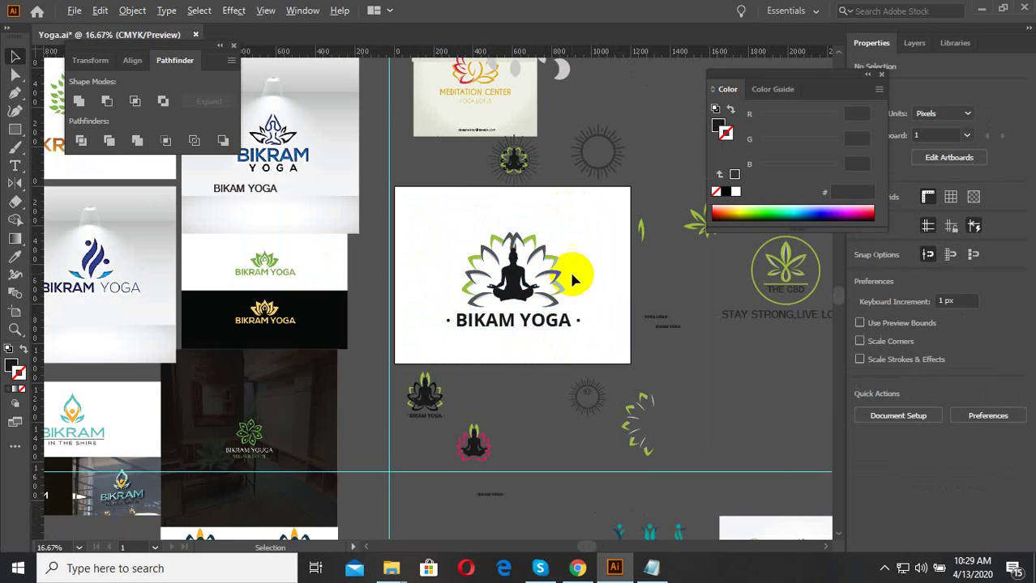
scroll(559, 348, up, 1)
scroll(528, 350, up, 1)
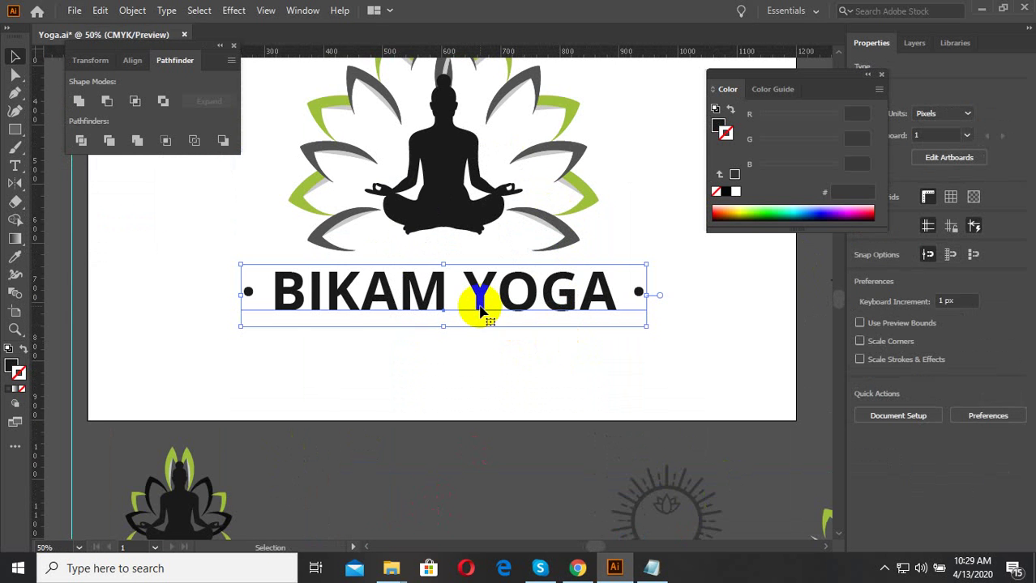
click(15, 257)
click(430, 208)
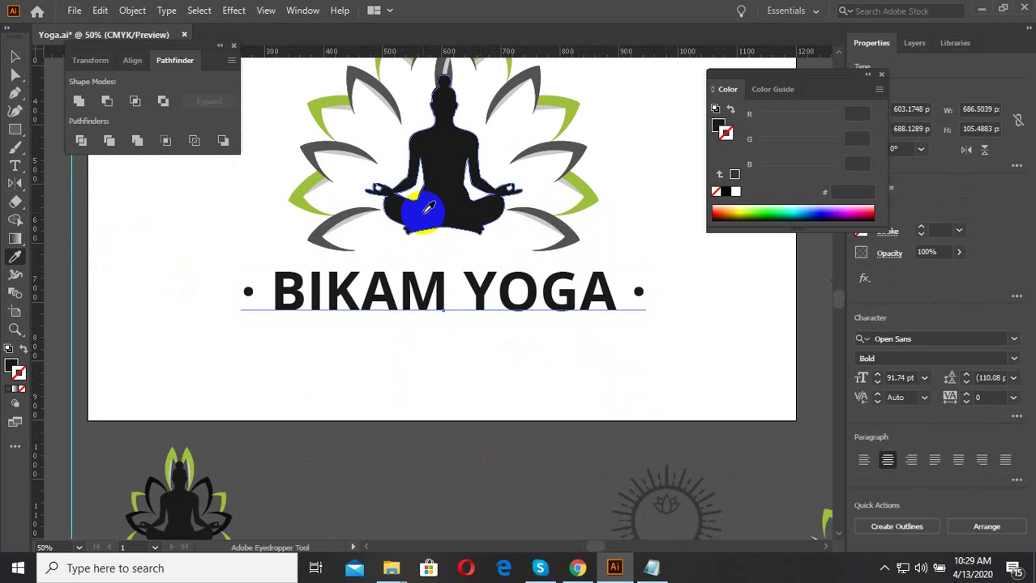
click(13, 57)
Deselect and pan the artboard to review the recoloured title.
scroll(432, 312, down, 1)
click(472, 355)
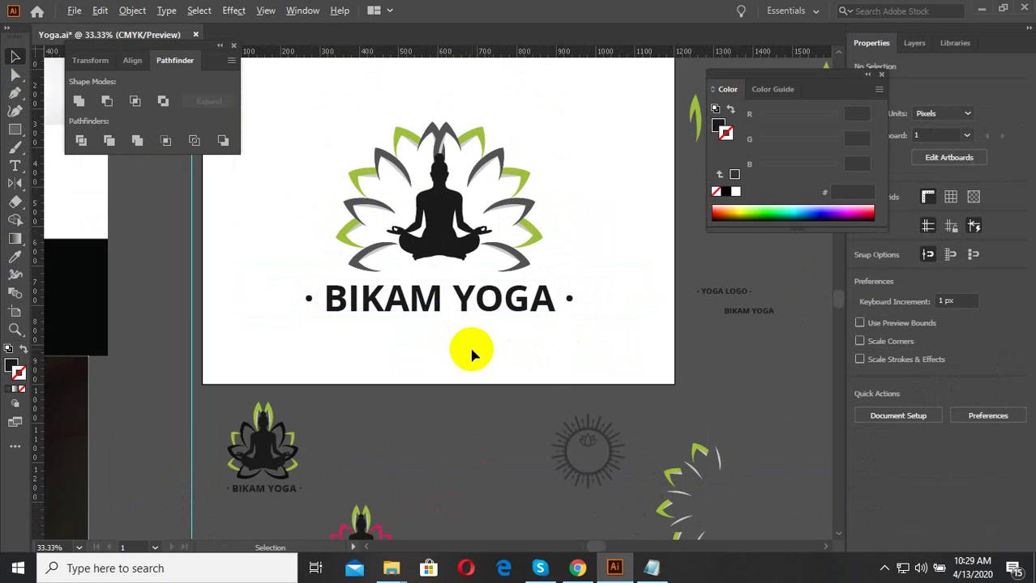
scroll(478, 284, up, 1)
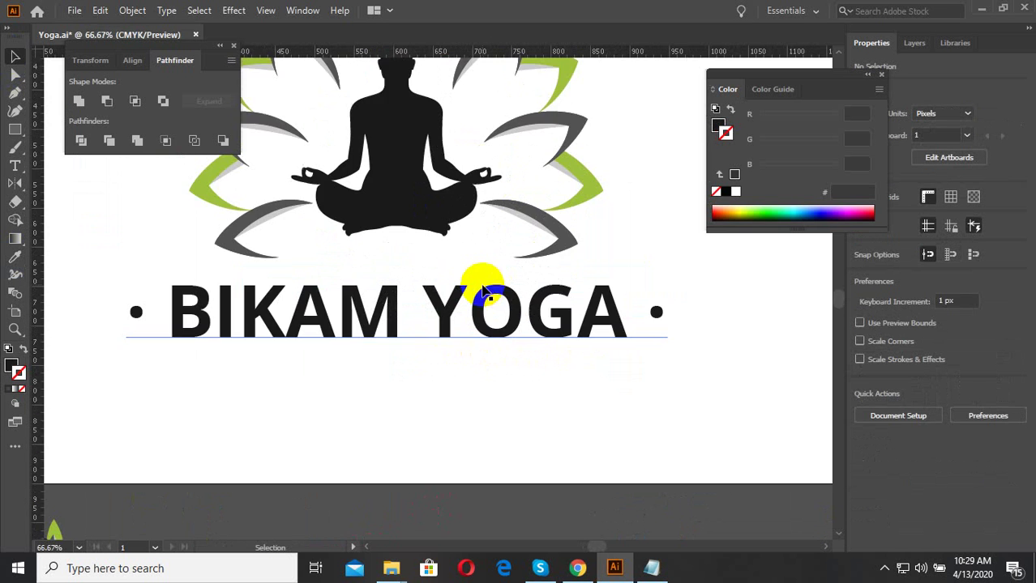
scroll(429, 254, down, 1)
mouse_move(385, 313)
mouse_down()
mouse_move(399, 268)
mouse_move(402, 342)
mouse_up()
scroll(372, 342, down, 2)
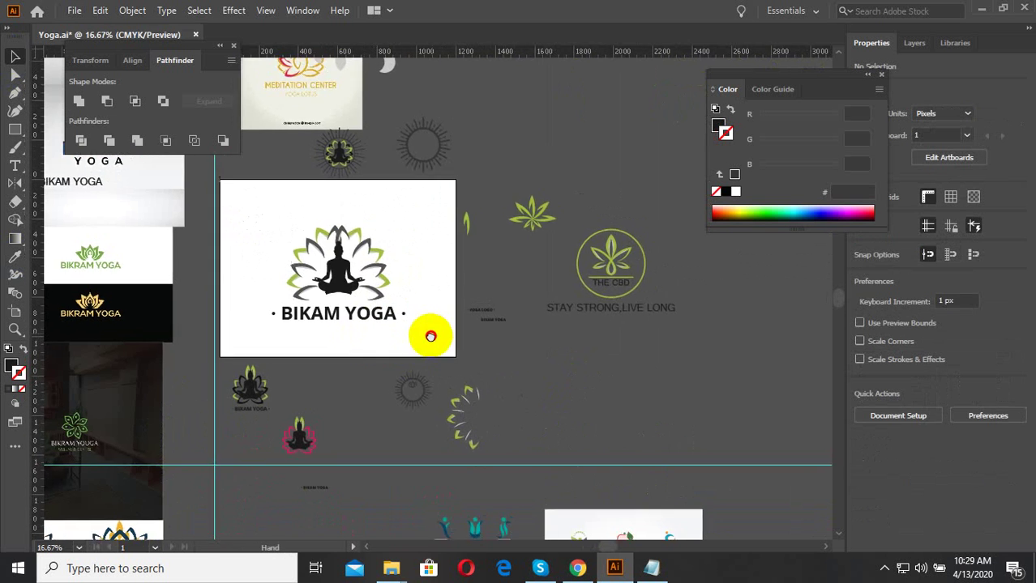
drag(422, 296, 487, 420)
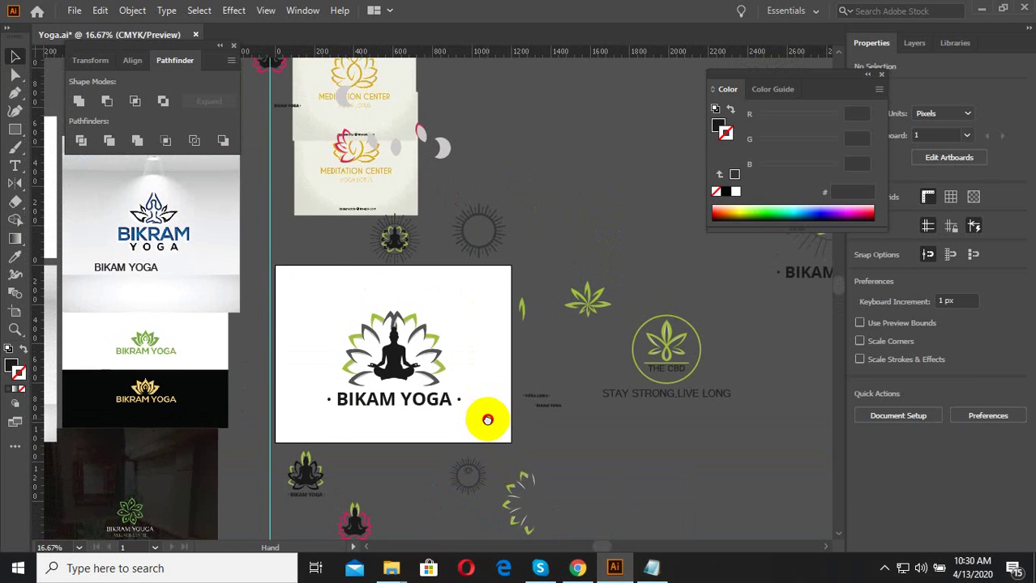
scroll(214, 316, up, 5)
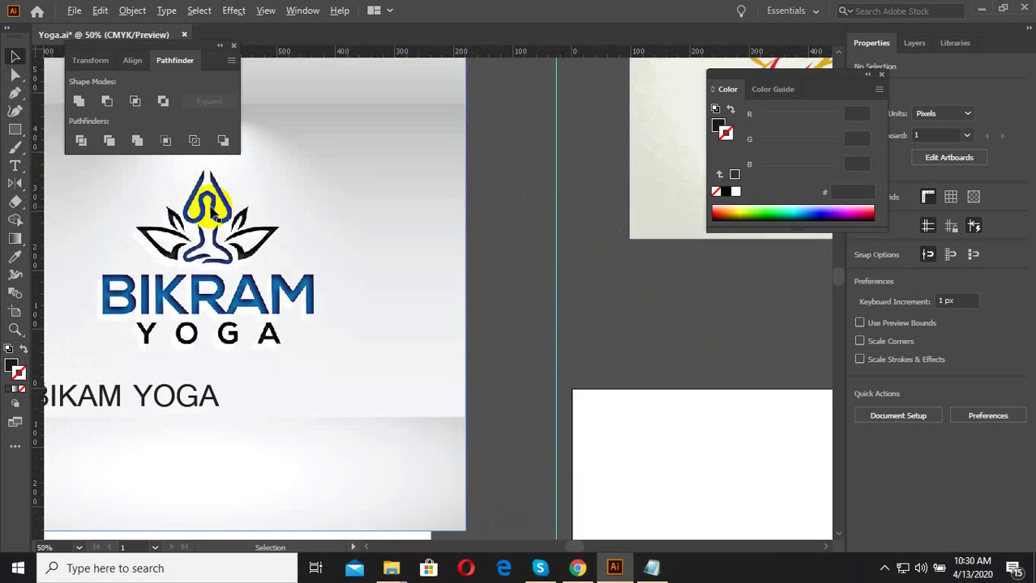
scroll(428, 370, down, 5)
scroll(447, 378, up, 1)
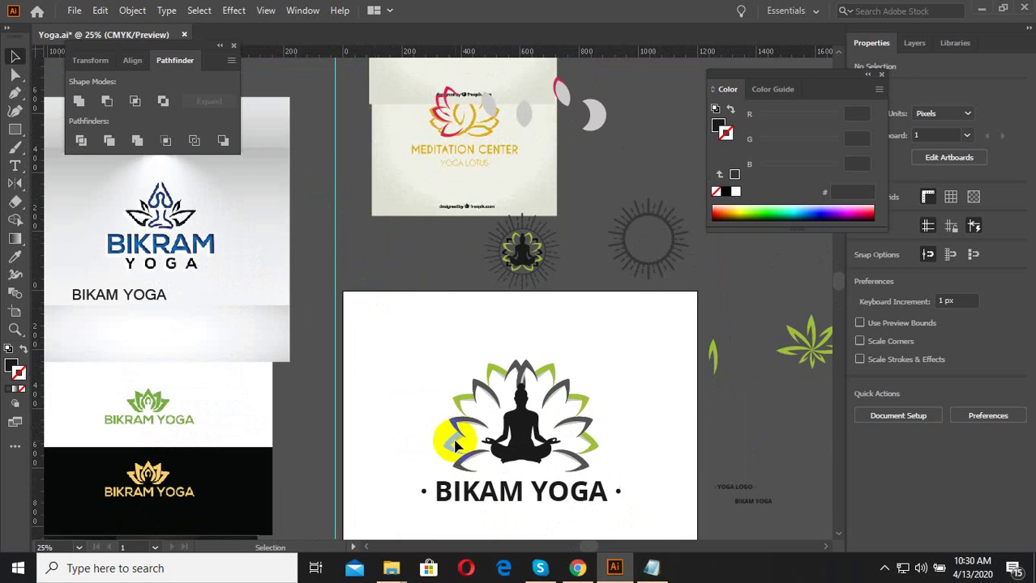
scroll(571, 491, up, 2)
drag(590, 447, 513, 358)
scroll(547, 455, down, 2)
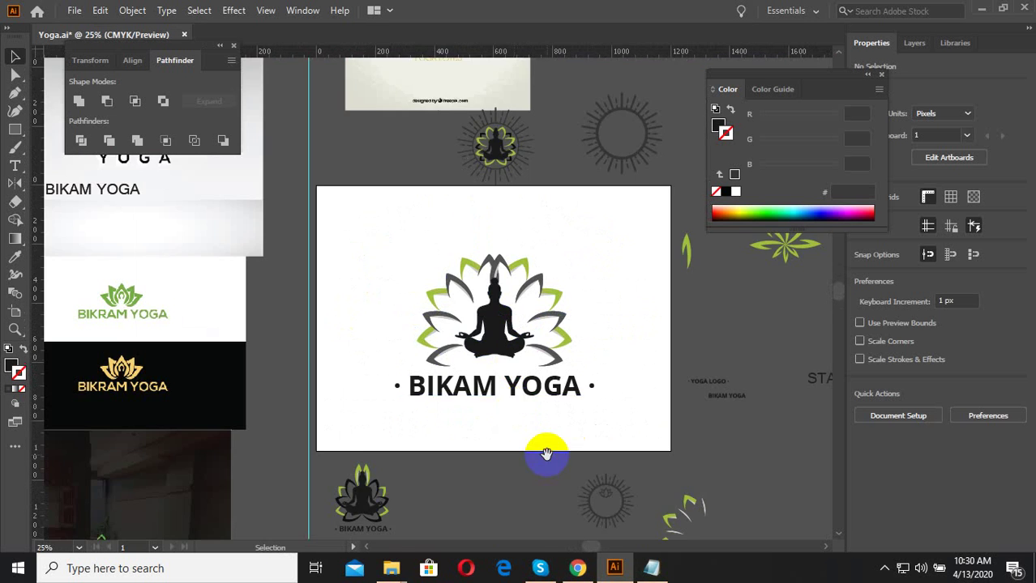
scroll(496, 307, down, 3)
drag(612, 474, 428, 276)
drag(661, 403, 531, 297)
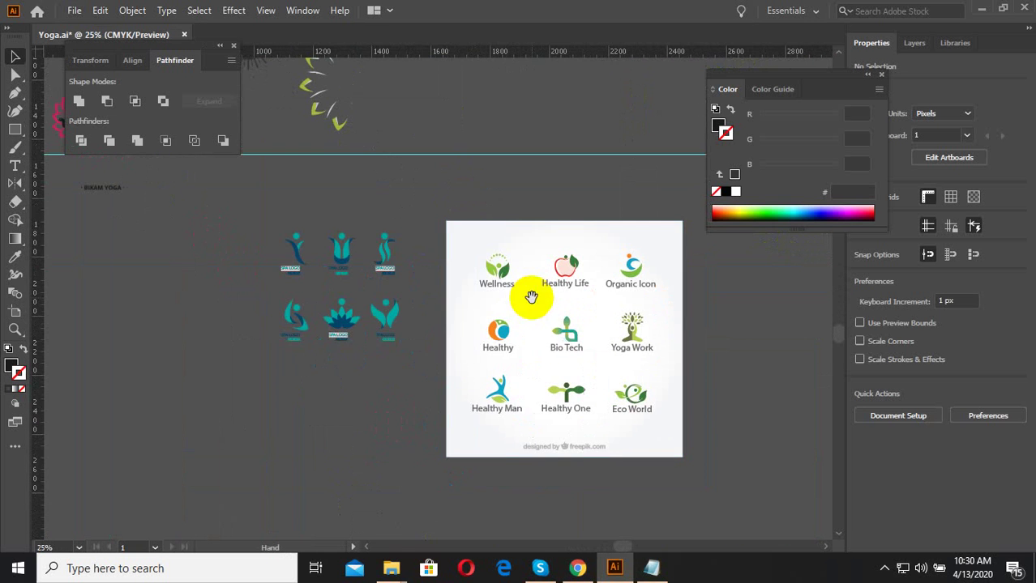
drag(449, 369, 478, 450)
scroll(513, 423, up, 3)
scroll(548, 399, up, 2)
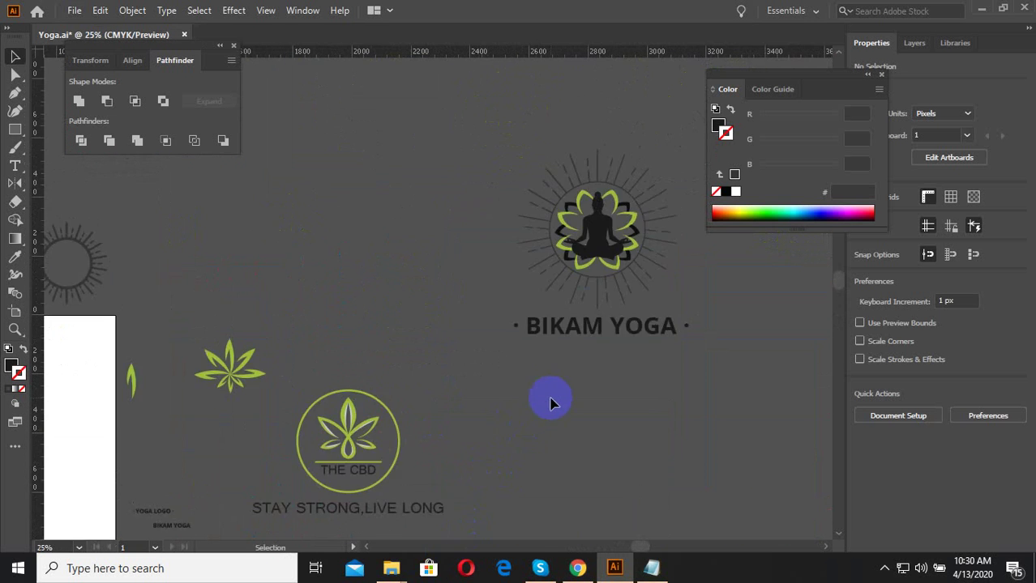
scroll(542, 429, down, 1)
scroll(542, 429, down, 2)
scroll(724, 419, up, 1)
scroll(595, 282, up, 1)
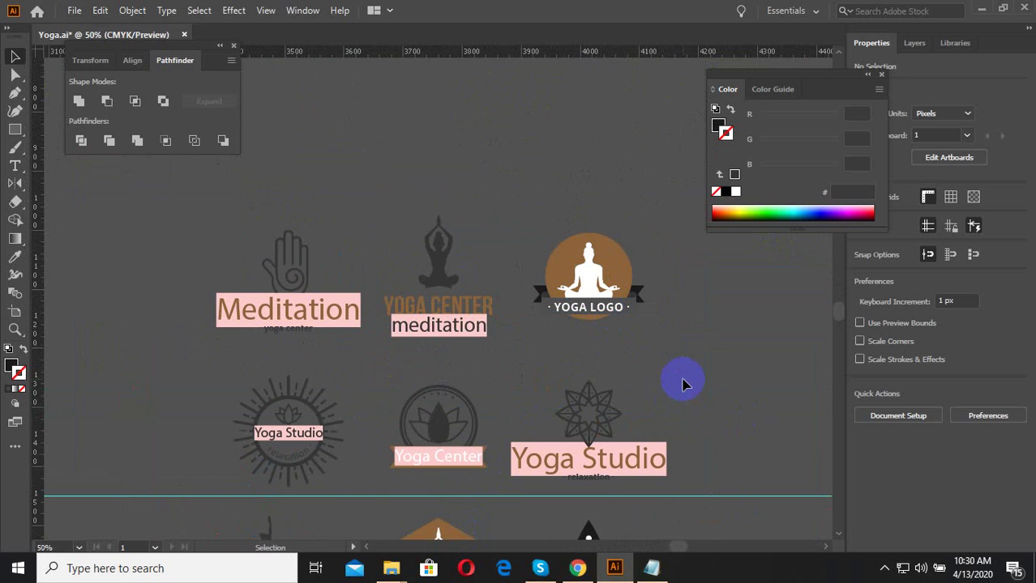
scroll(729, 359, down, 3)
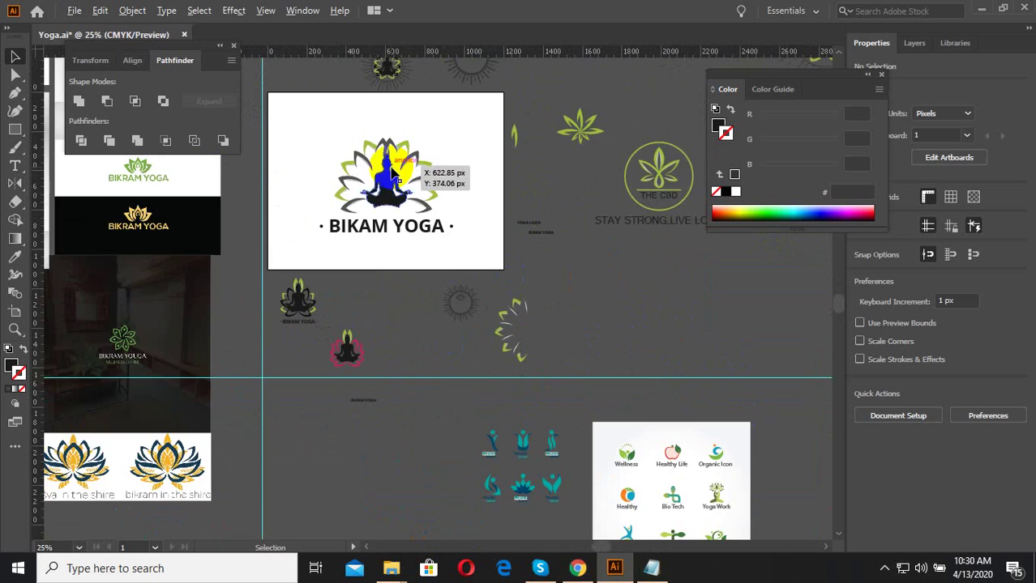
scroll(397, 235, up, 3)
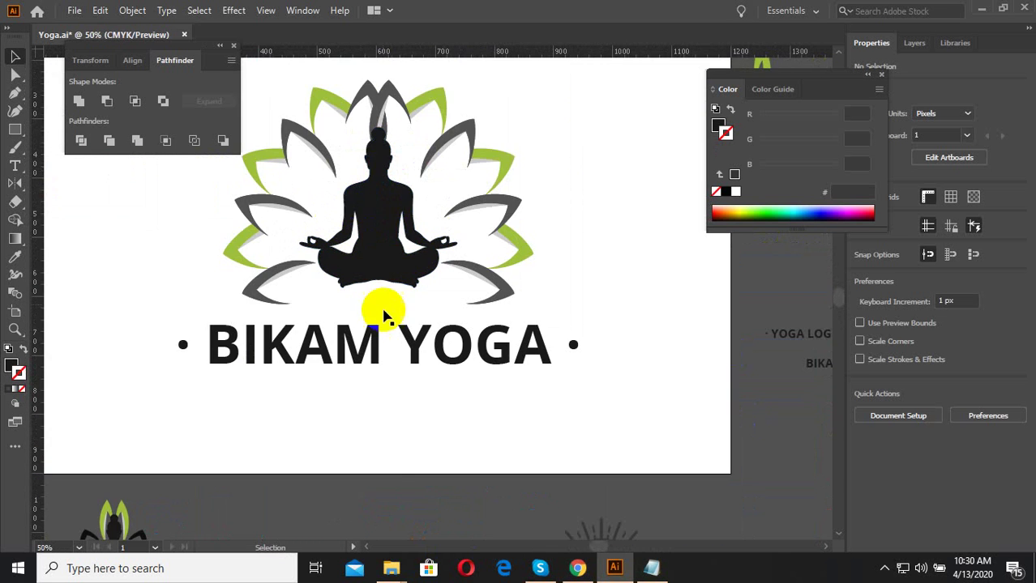
scroll(478, 421, down, 2)
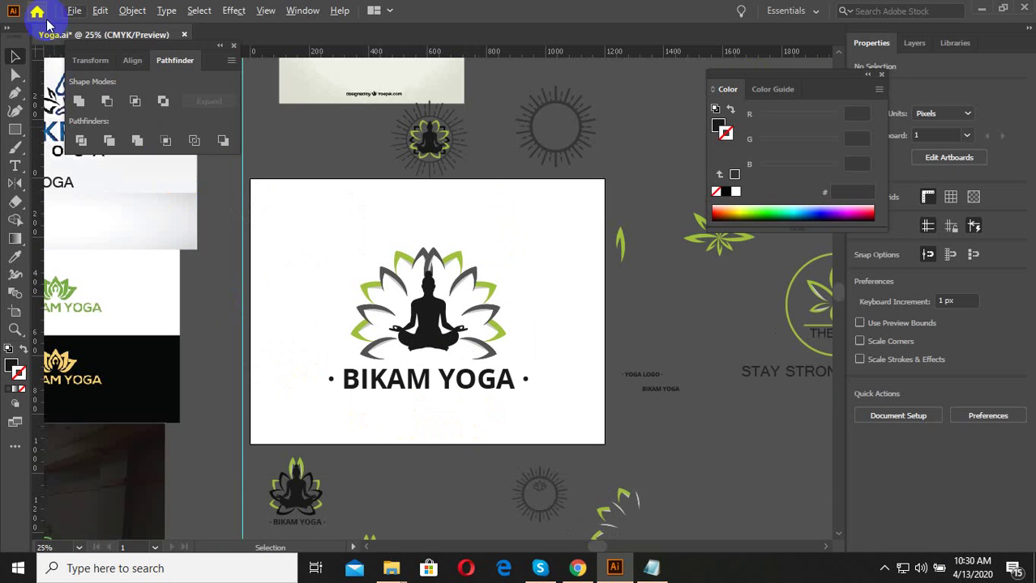
Save the document and export the artboard via Save for Web as a high-quality JPEG.
click(74, 10)
click(98, 132)
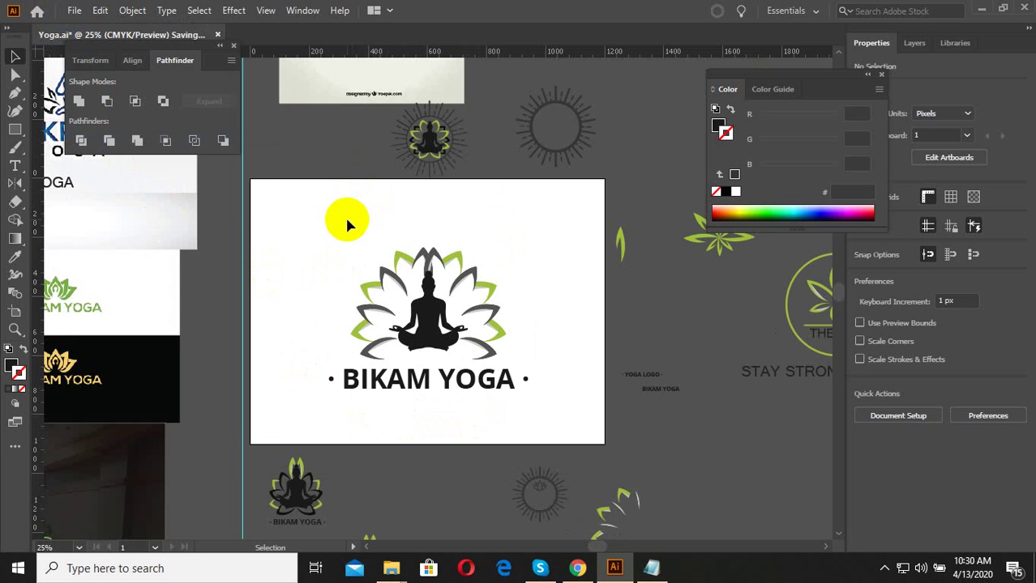
key(ctrl+alt+shift+s)
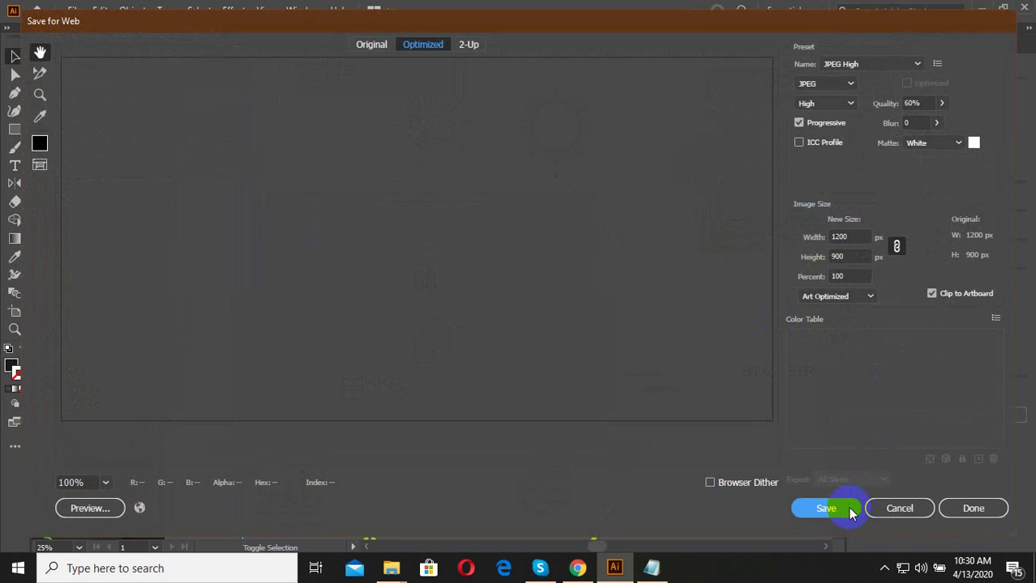
click(848, 510)
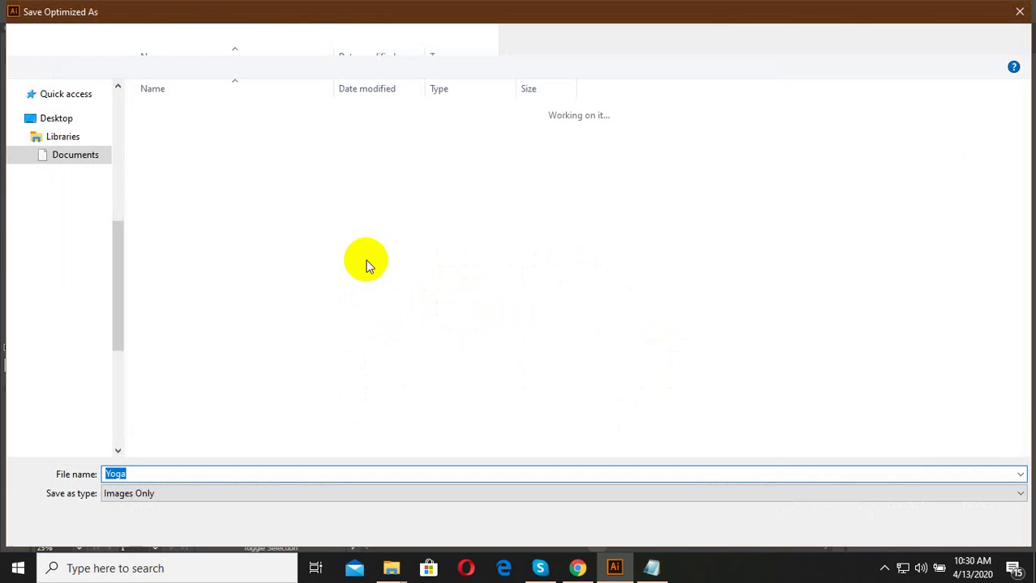
Browse to F:\All WORK ONLINE\FREELANCER\2020\APRIL for the export.
click(132, 40)
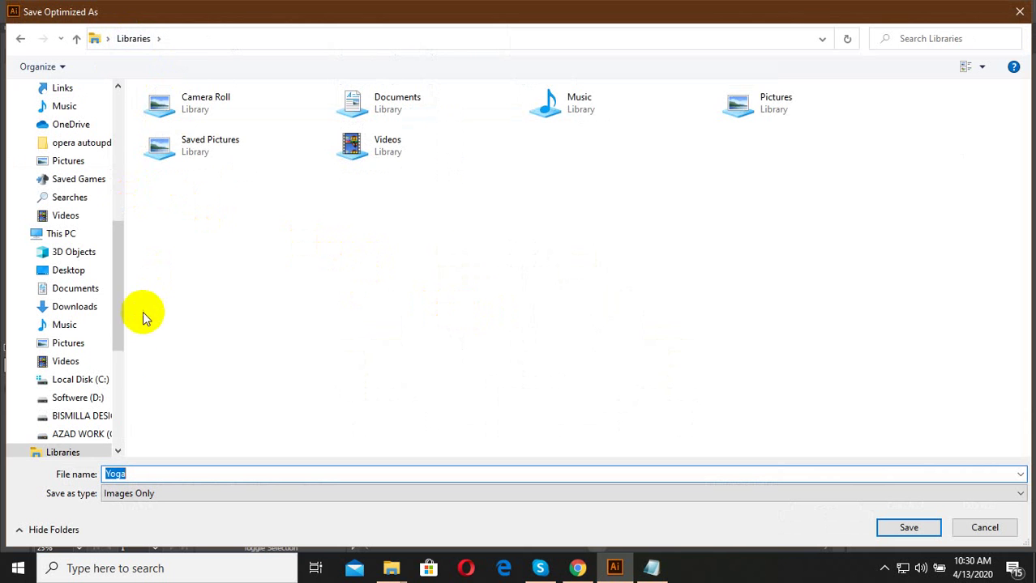
click(85, 397)
click(85, 398)
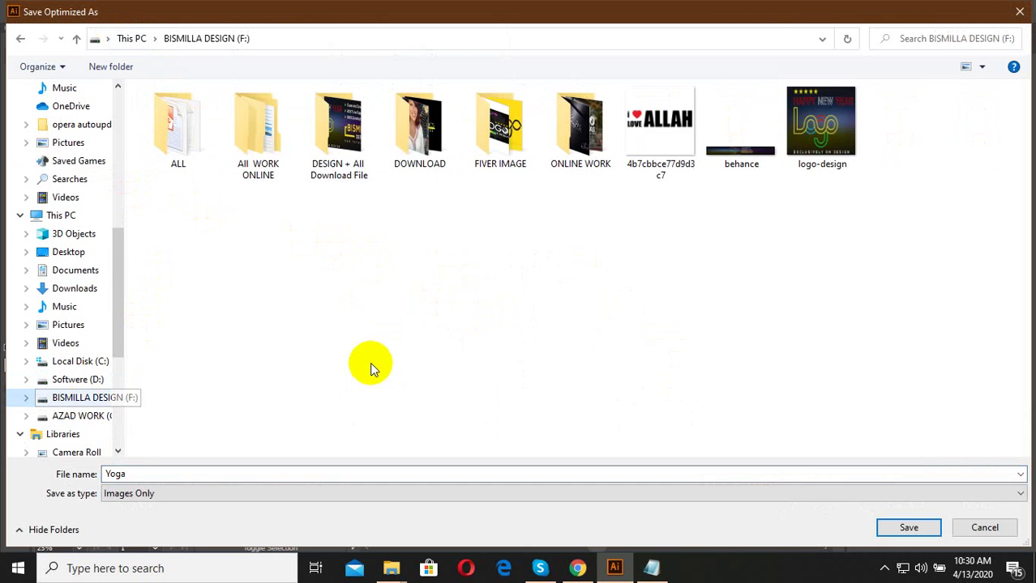
double_click(258, 129)
double_click(905, 133)
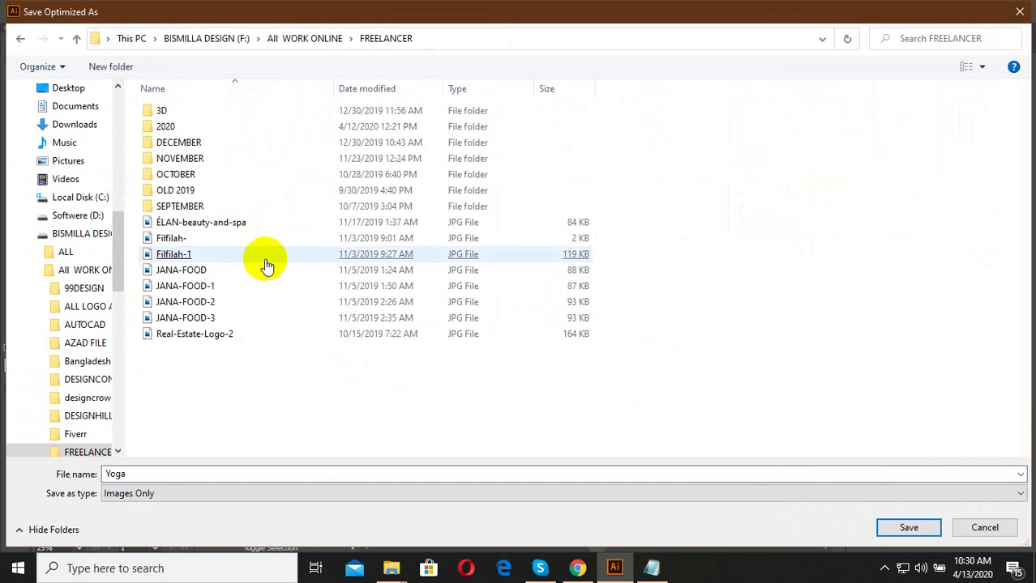
double_click(173, 127)
double_click(178, 130)
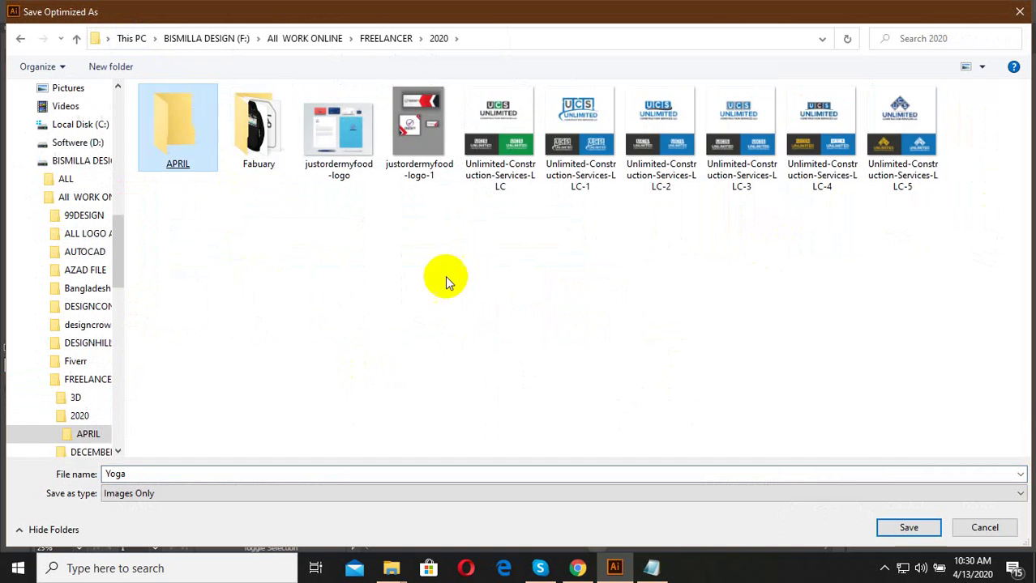
Name the export 'Yoga 1' beside the existing Yoga file and save it.
click(1001, 136)
right_click(1000, 136)
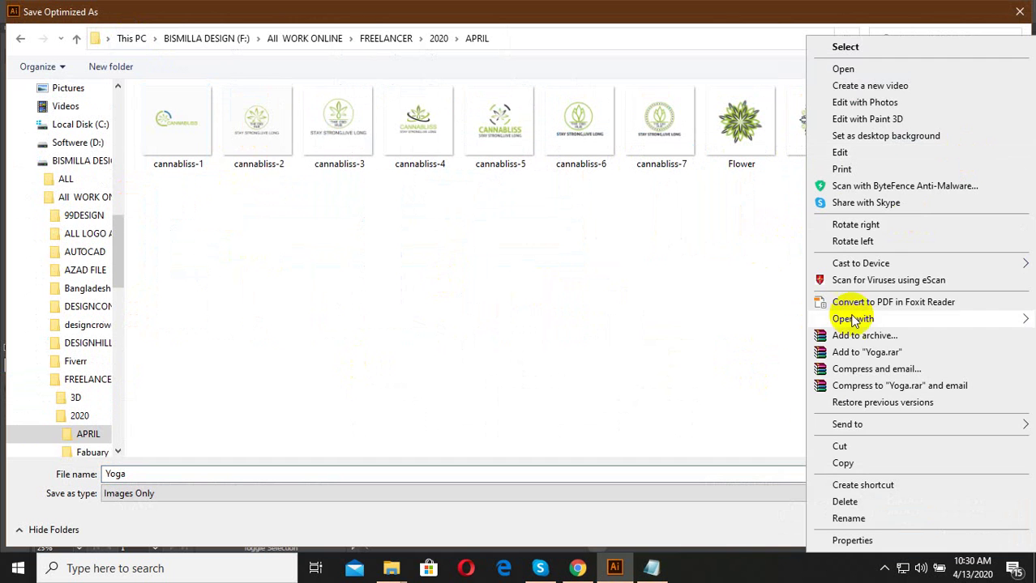
click(851, 519)
double_click(203, 473)
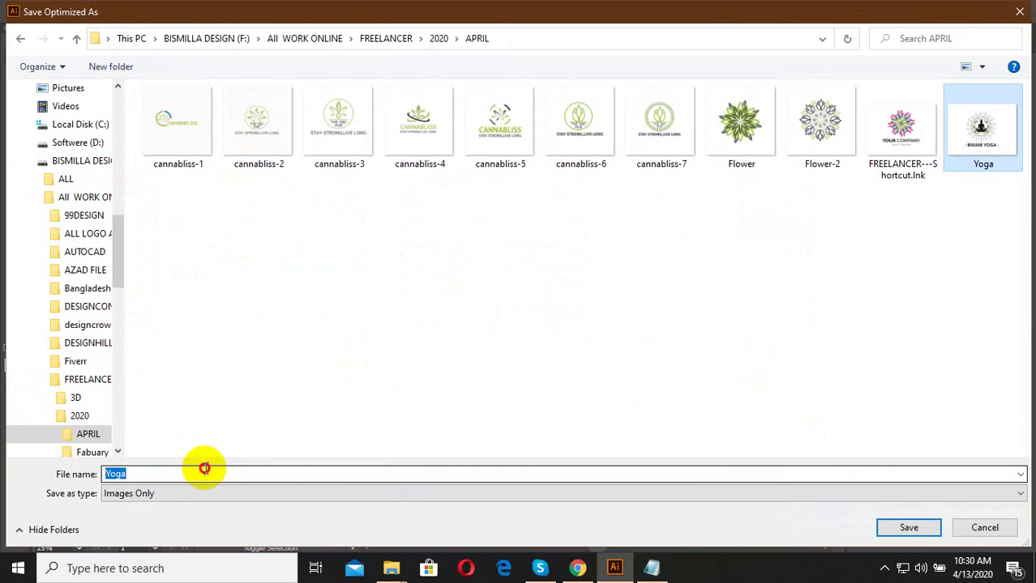
click(215, 473)
text(1)
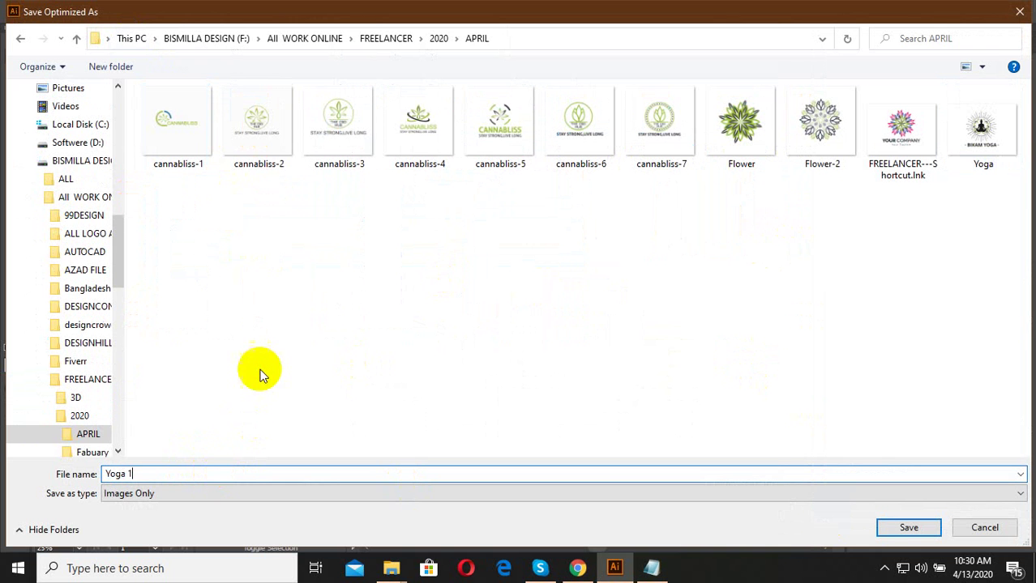
click(898, 536)
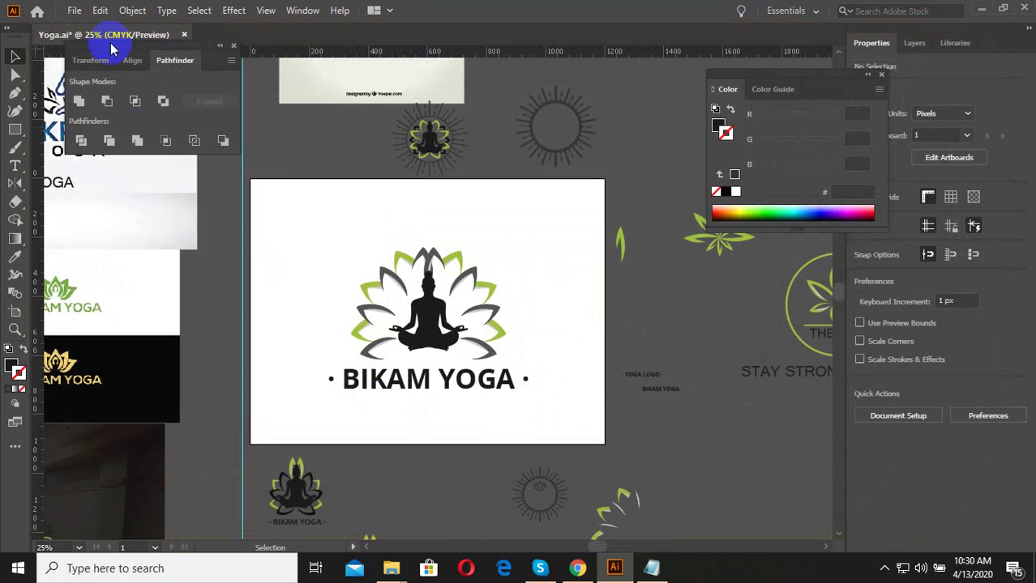
Save the Illustrator document again.
click(73, 10)
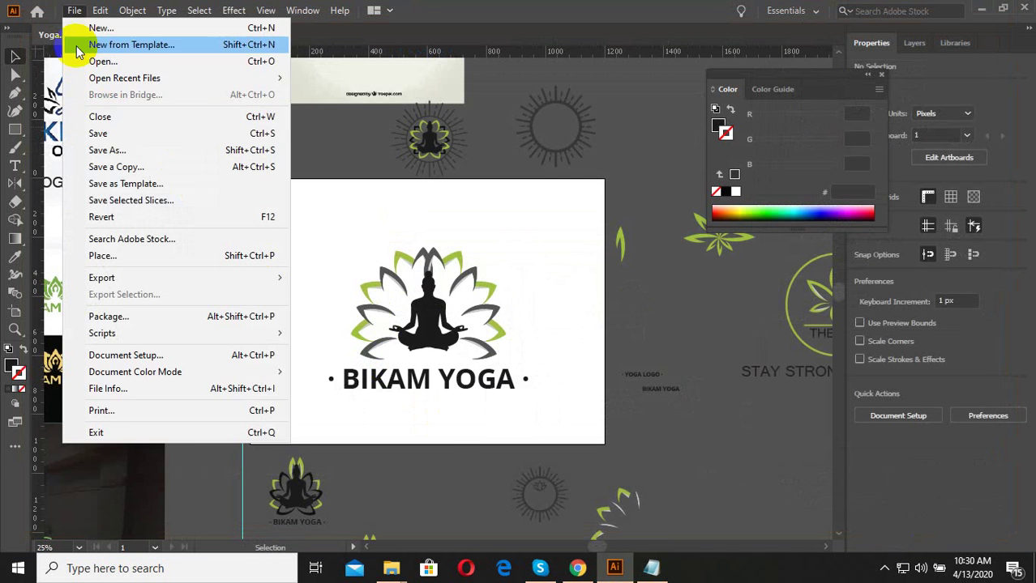
click(104, 132)
click(577, 571)
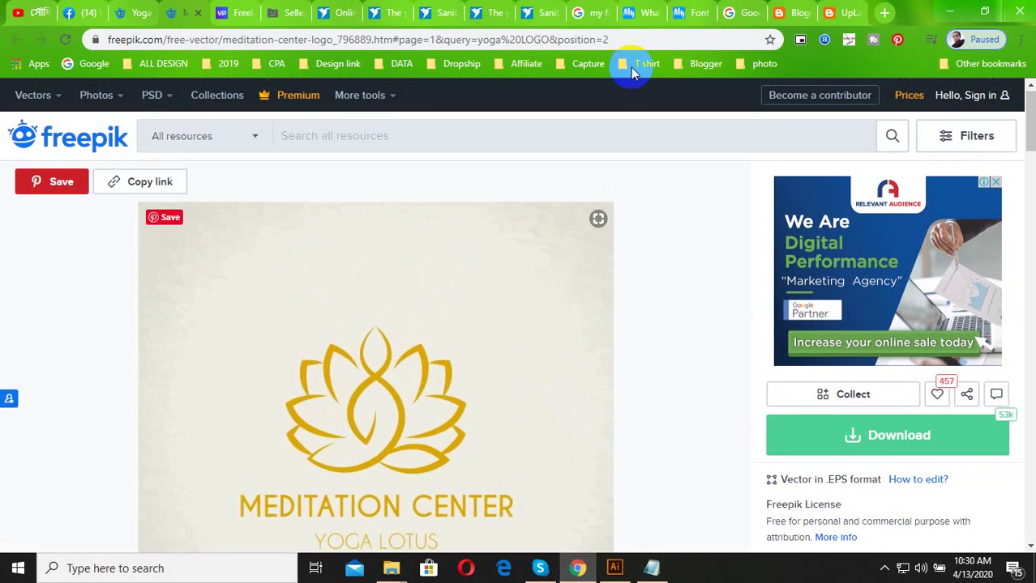
Open The yoga project contest tab and start a new entry.
click(632, 13)
click(539, 12)
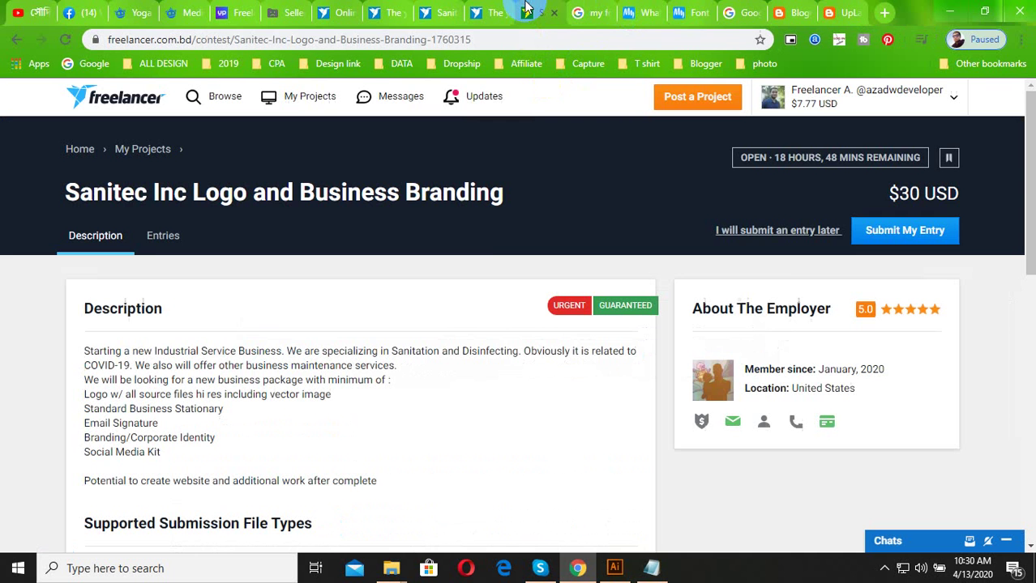
click(489, 12)
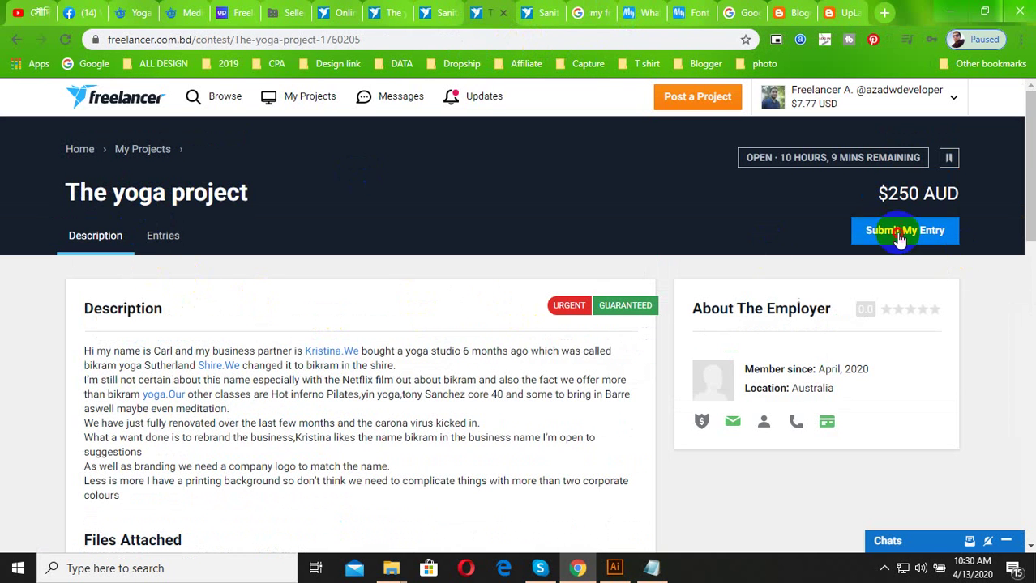
click(901, 237)
Upload Yoga-1.jpg and fill the entry title with a saved autocomplete suggestion.
click(752, 419)
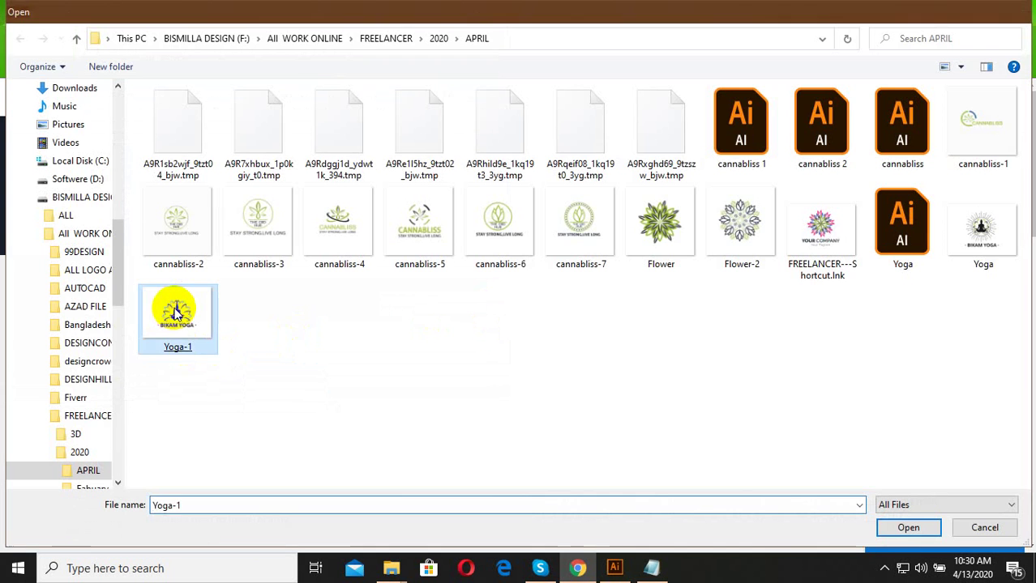
double_click(176, 316)
click(208, 330)
click(162, 366)
click(222, 426)
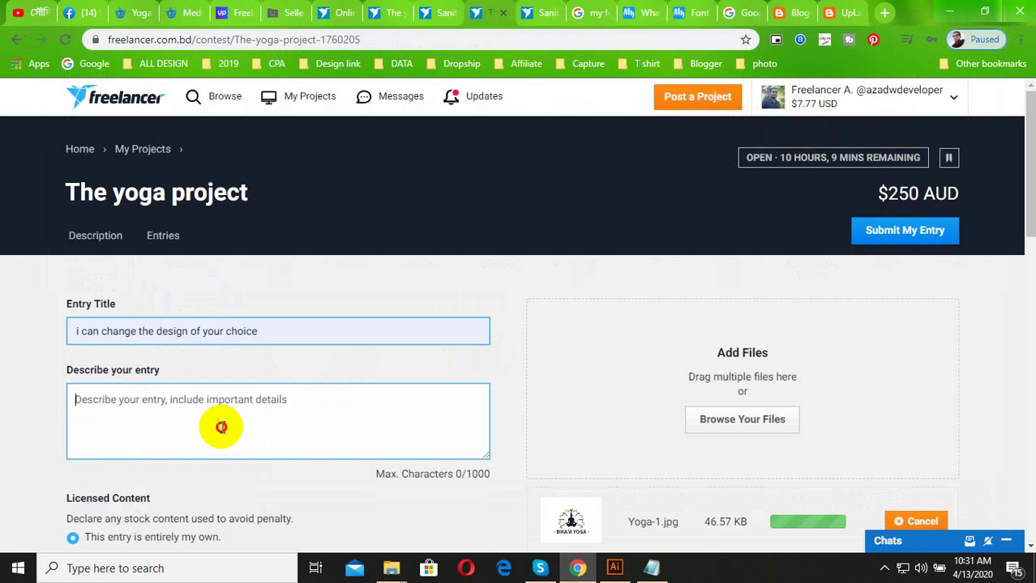
scroll(210, 359, down, 2)
Copy '100% quality and satisfaction in my work is guaranteed.' from the Notepad pitch notes.
click(644, 571)
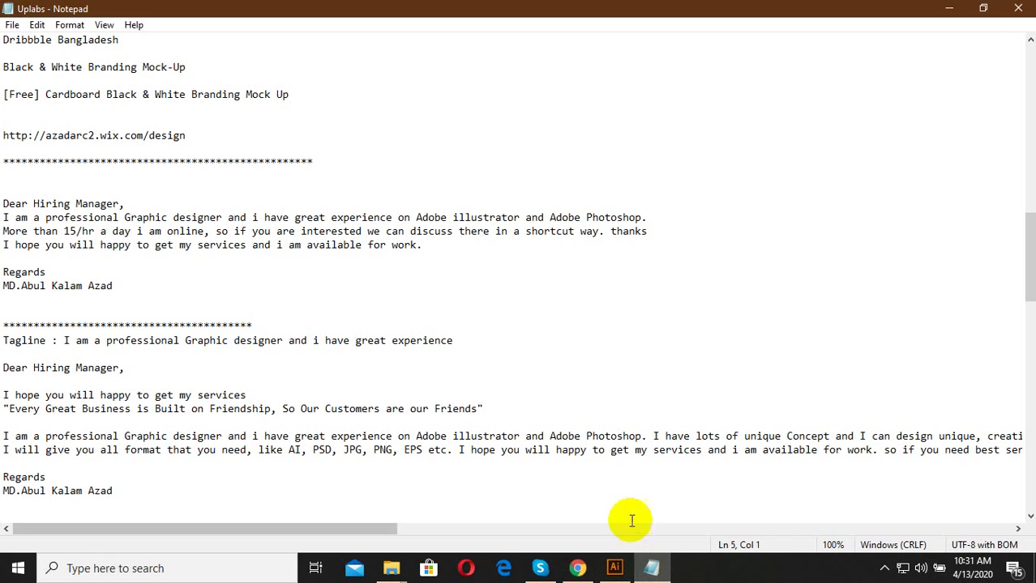
scroll(235, 434, down, 4)
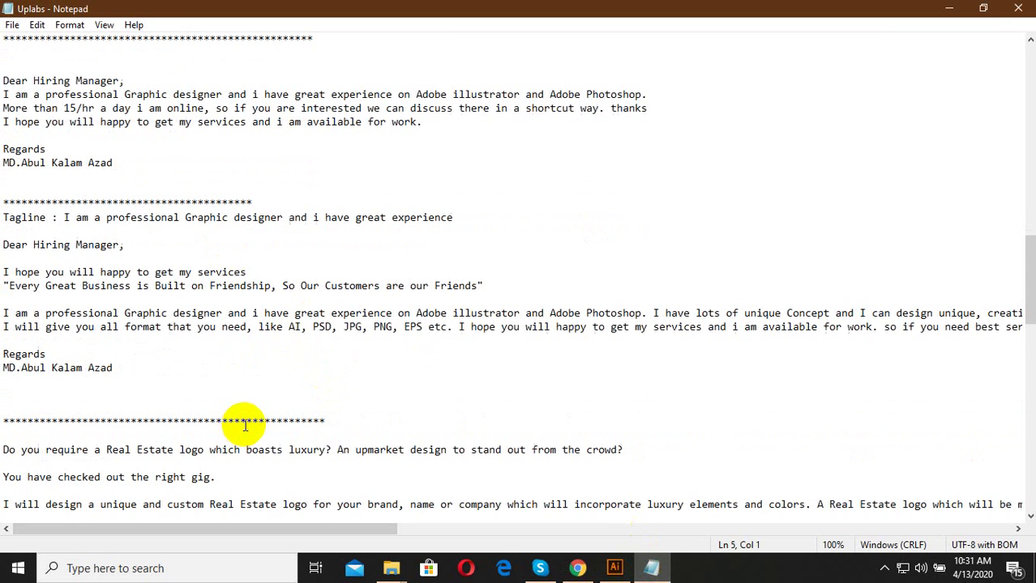
scroll(242, 423, down, 4)
scroll(241, 421, down, 3)
scroll(247, 420, down, 4)
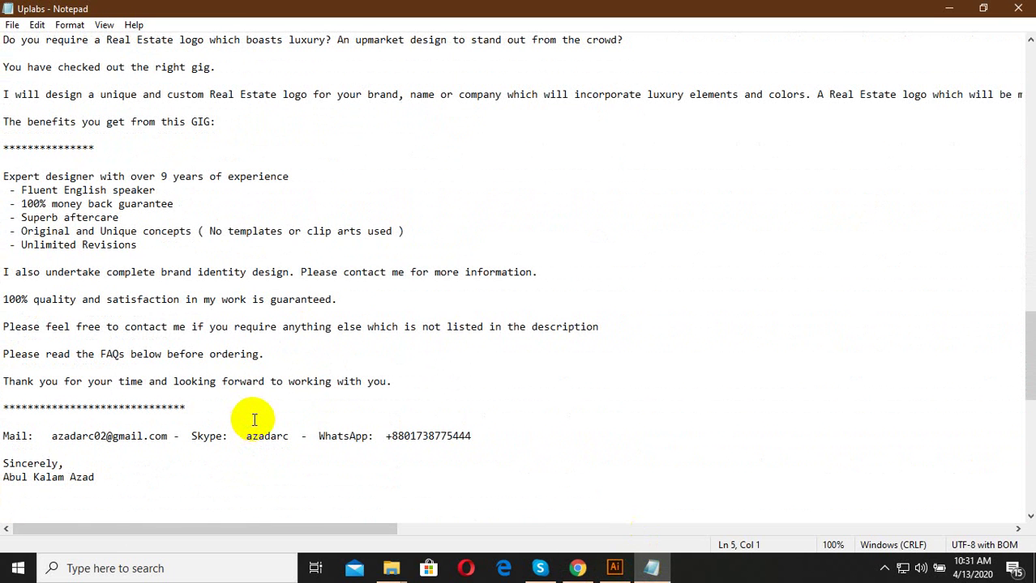
drag(358, 312, 363, 285)
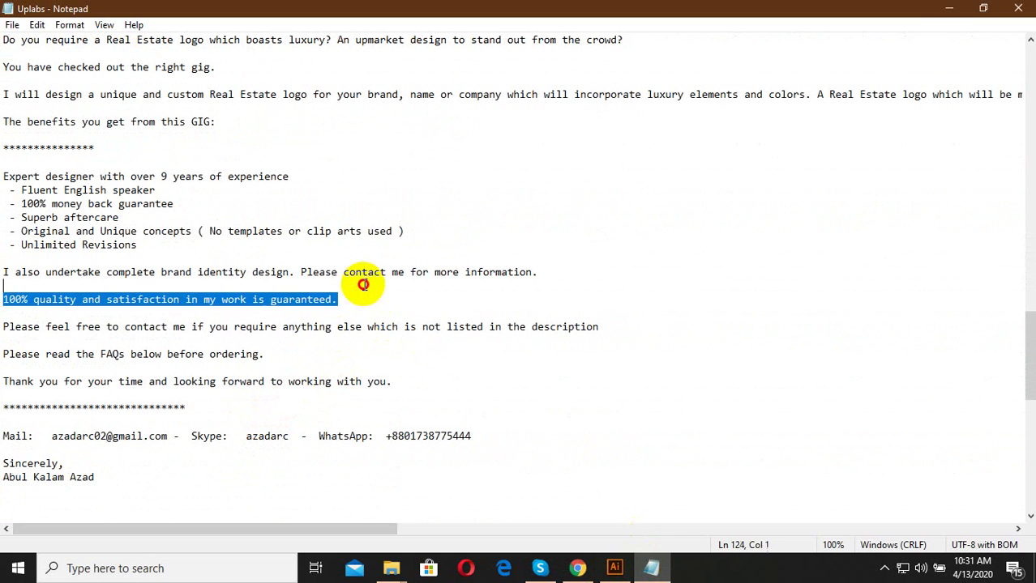
key(ctrl+c)
click(949, 8)
Paste the guarantee sentence as the entry description, submit the entry, and close the success message.
key(ctrl+v)
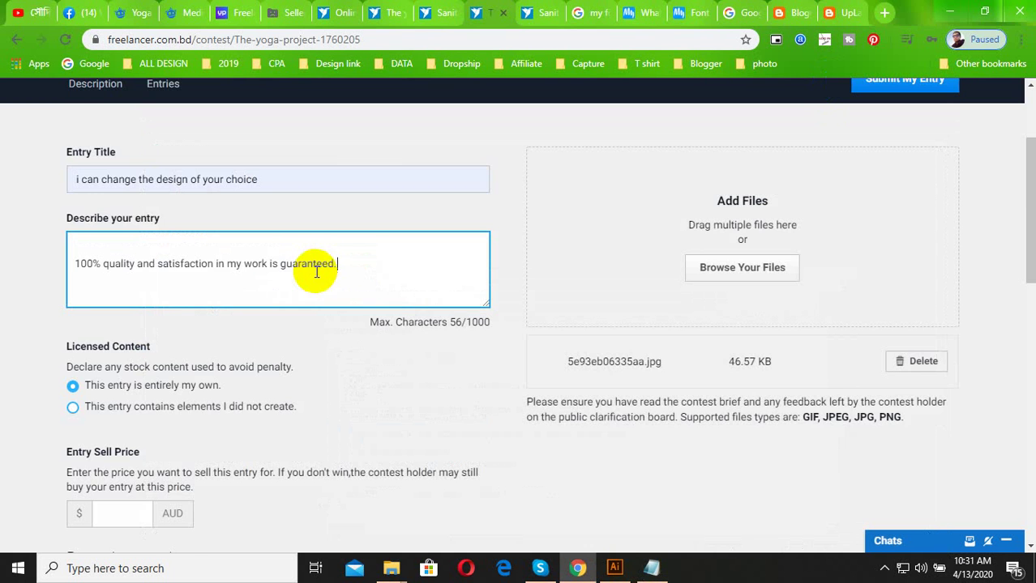
scroll(303, 310, down, 2)
scroll(369, 386, down, 1)
scroll(19, 335, down, 3)
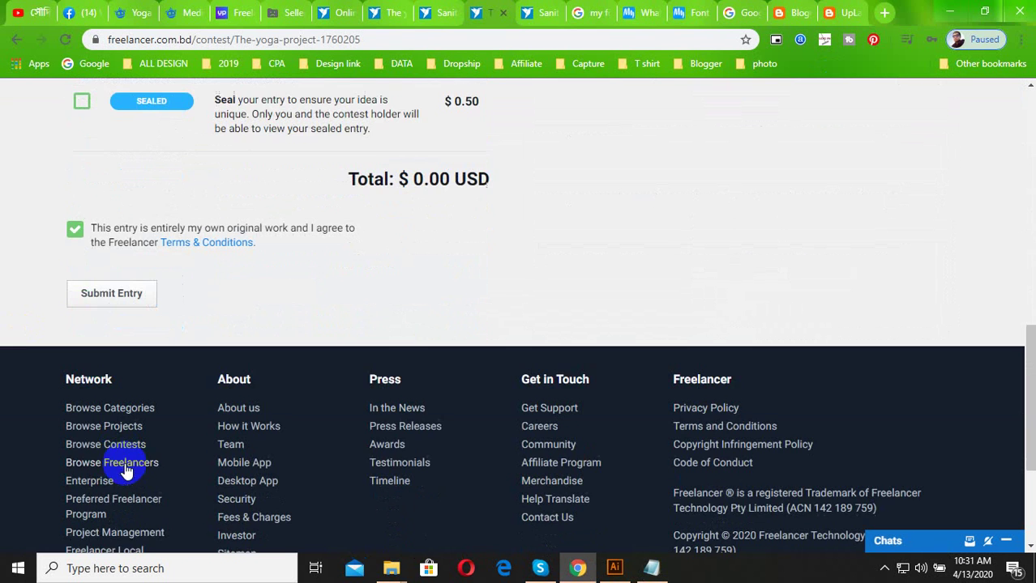
scroll(77, 235, up, 3)
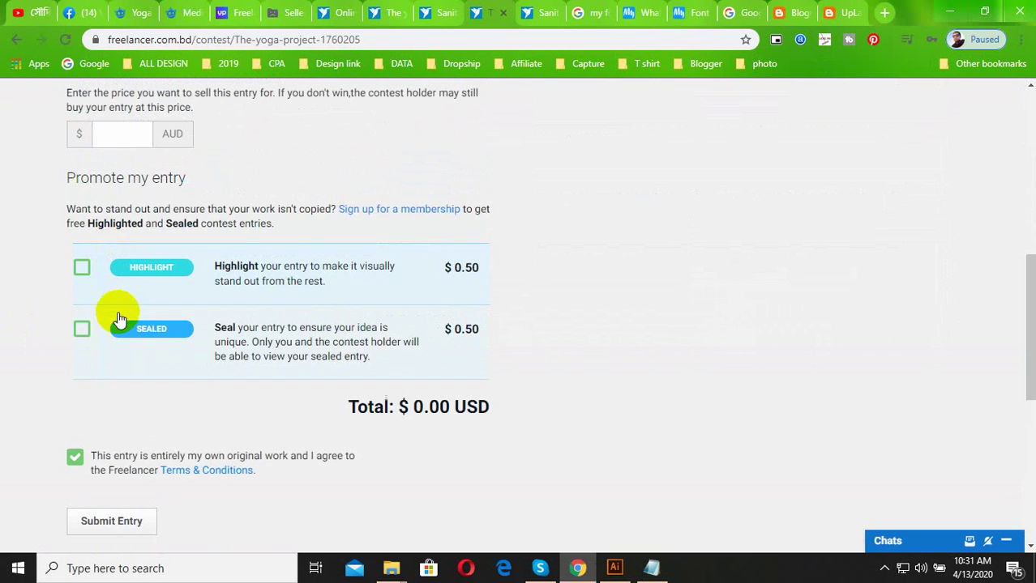
scroll(107, 424, down, 3)
click(102, 295)
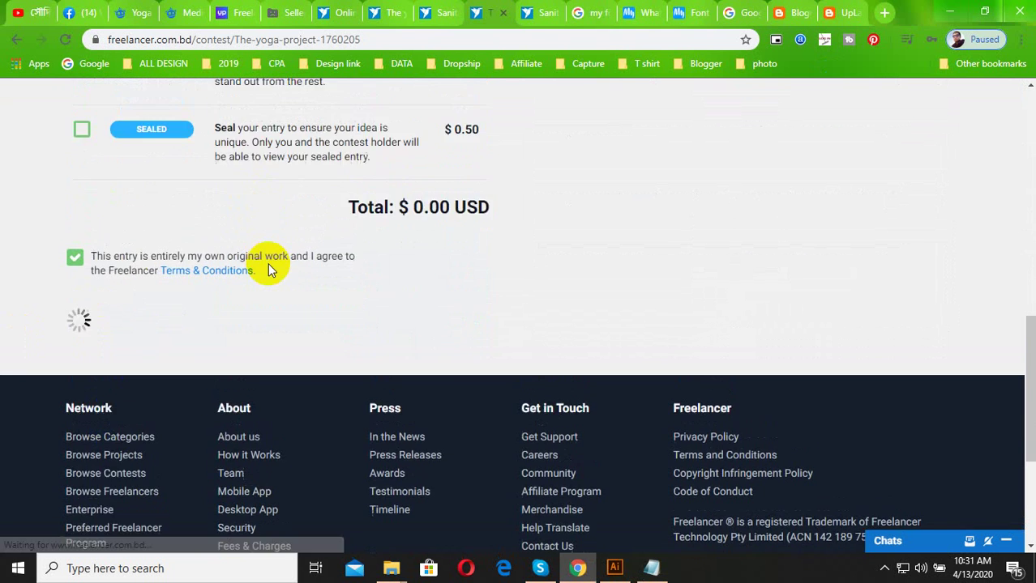
scroll(4, 346, up, 3)
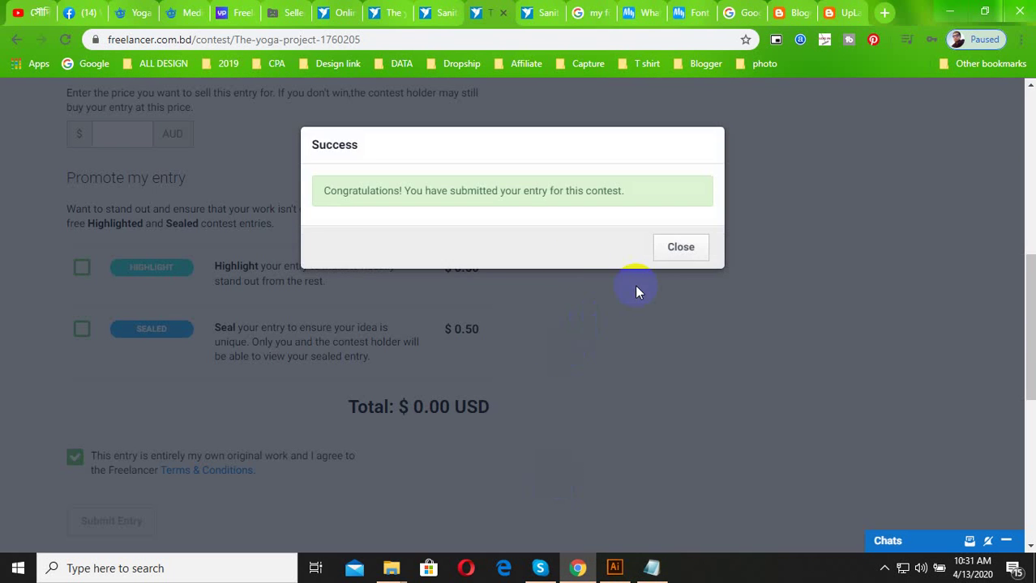
click(683, 250)
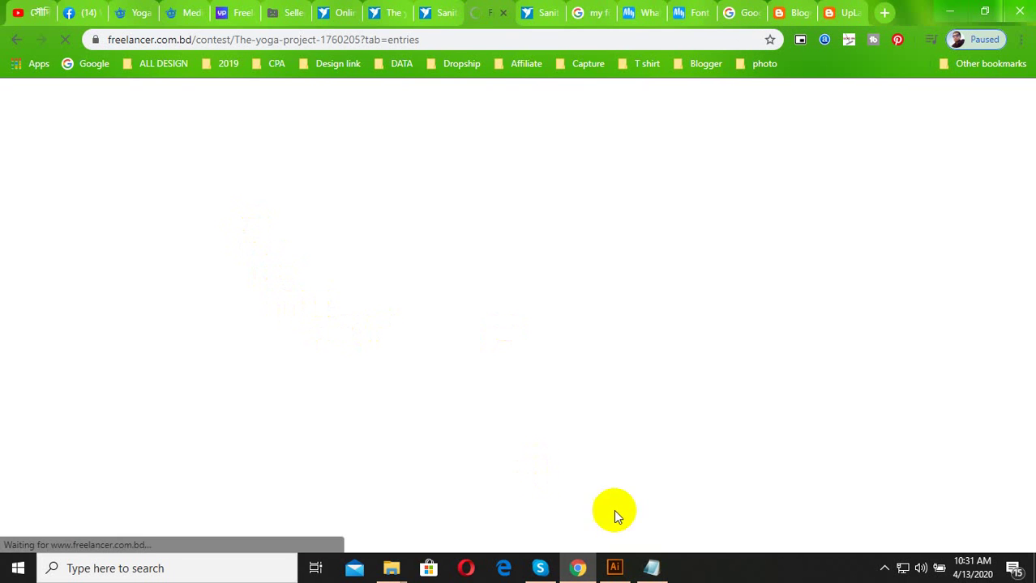
Review the BIKAM YOGA logo in Illustrator, then return to Chrome's WhatTheFont tab.
click(614, 567)
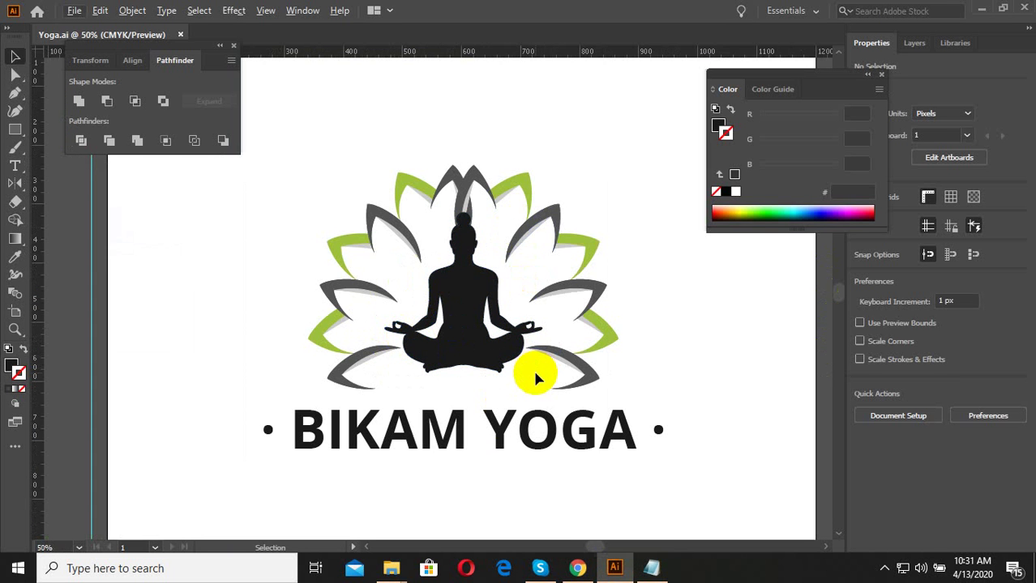
scroll(532, 341, down, 2)
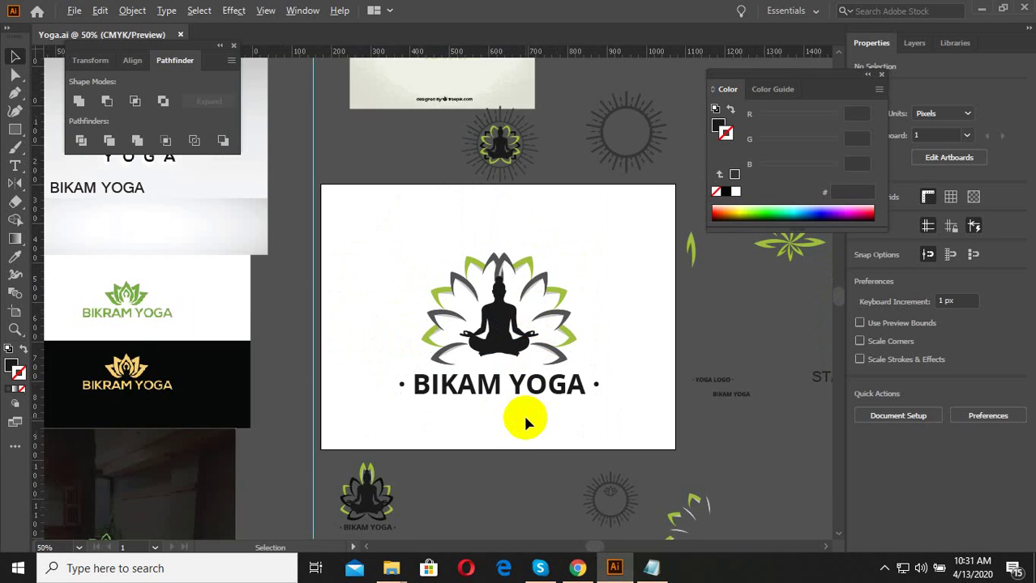
scroll(526, 421, up, 2)
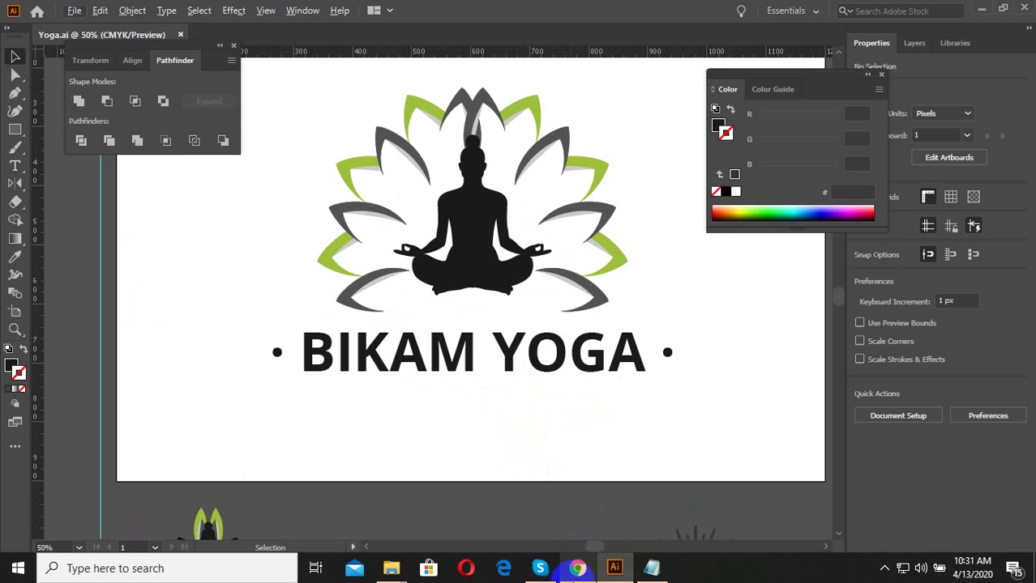
click(577, 568)
click(624, 11)
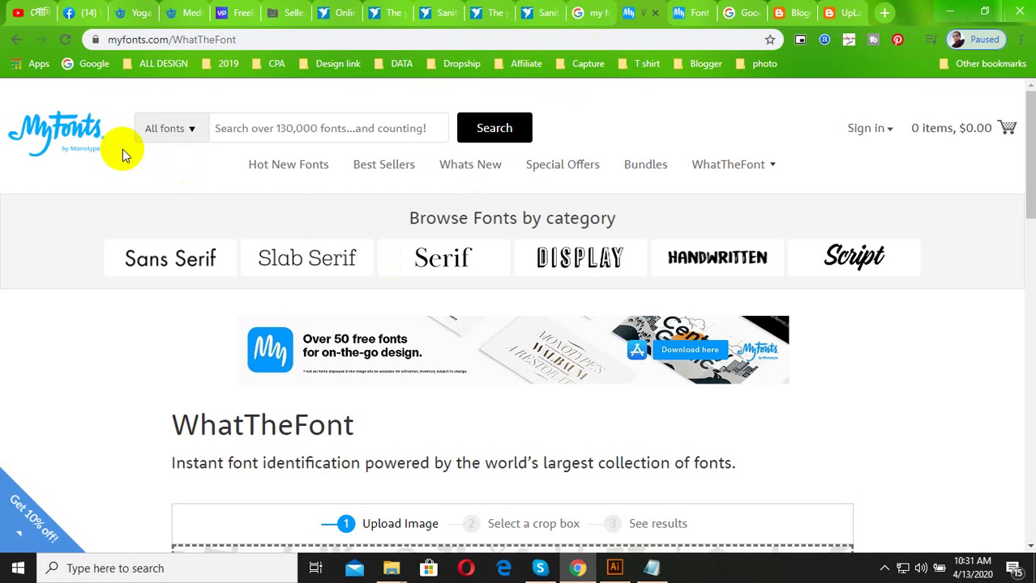
Scroll the WhatTheFont page, then switch to The yoga project contest tab.
scroll(344, 397, down, 2)
scroll(411, 412, down, 1)
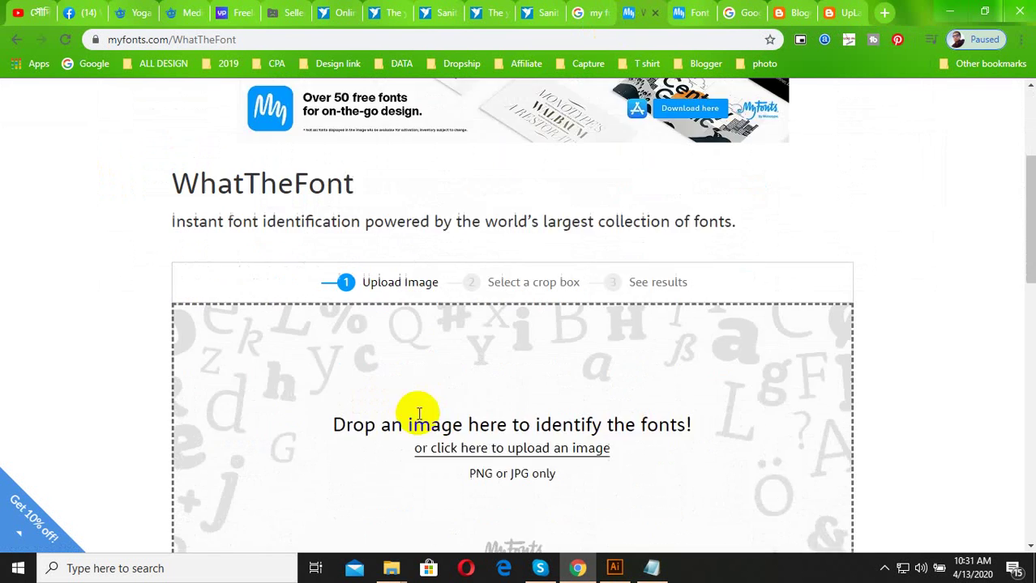
scroll(478, 423, down, 1)
scroll(480, 430, up, 3)
scroll(479, 429, up, 2)
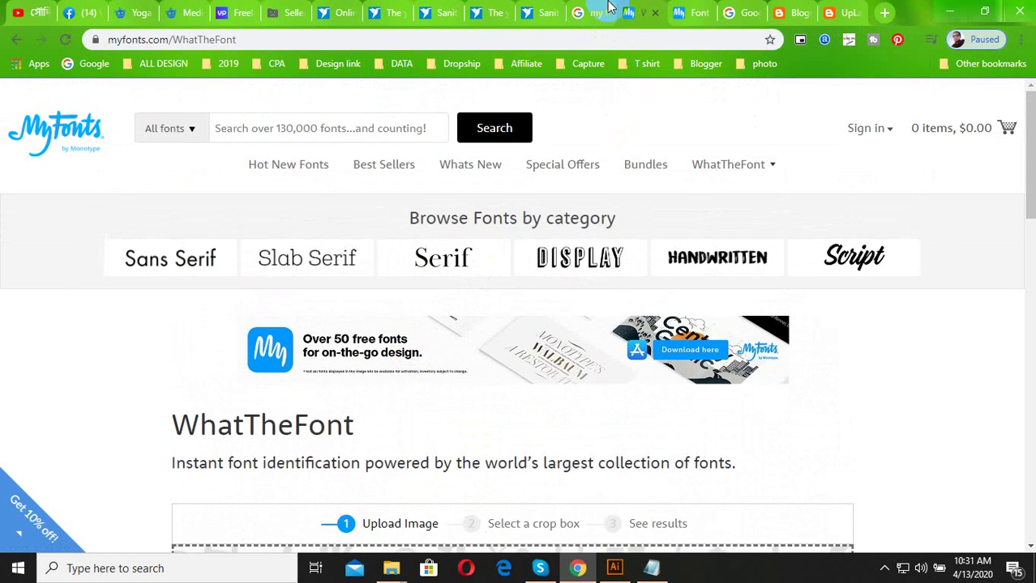
click(545, 8)
click(490, 11)
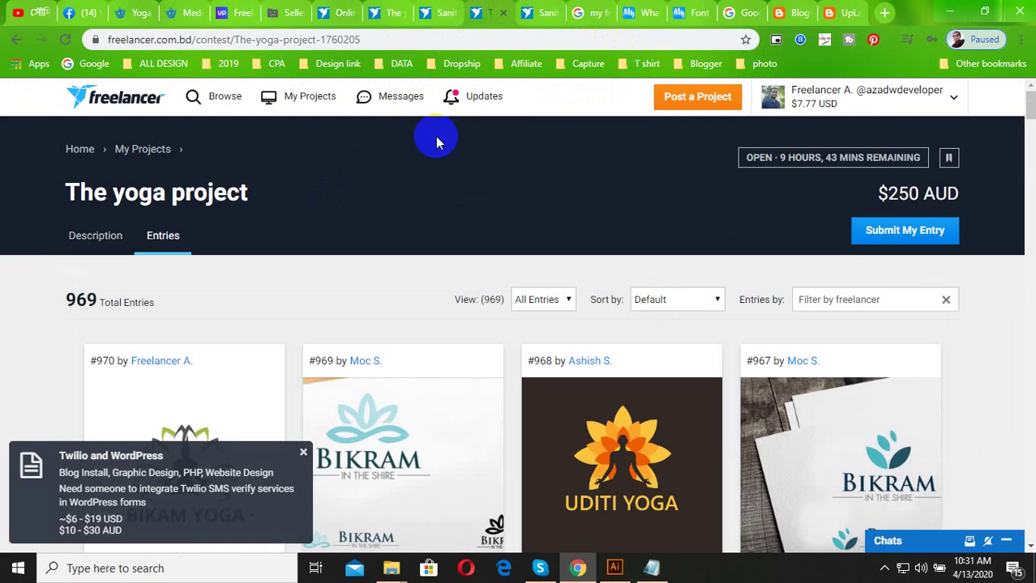
Scroll through the contest's entry cards to find the BIKAM YOGA logo as entry #970.
scroll(235, 322, down, 3)
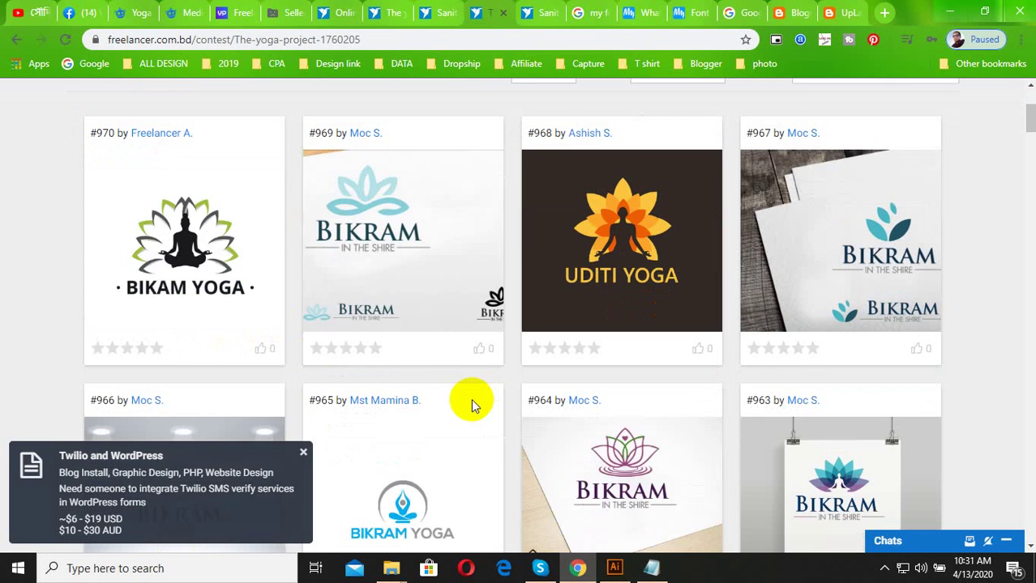
scroll(173, 201, down, 3)
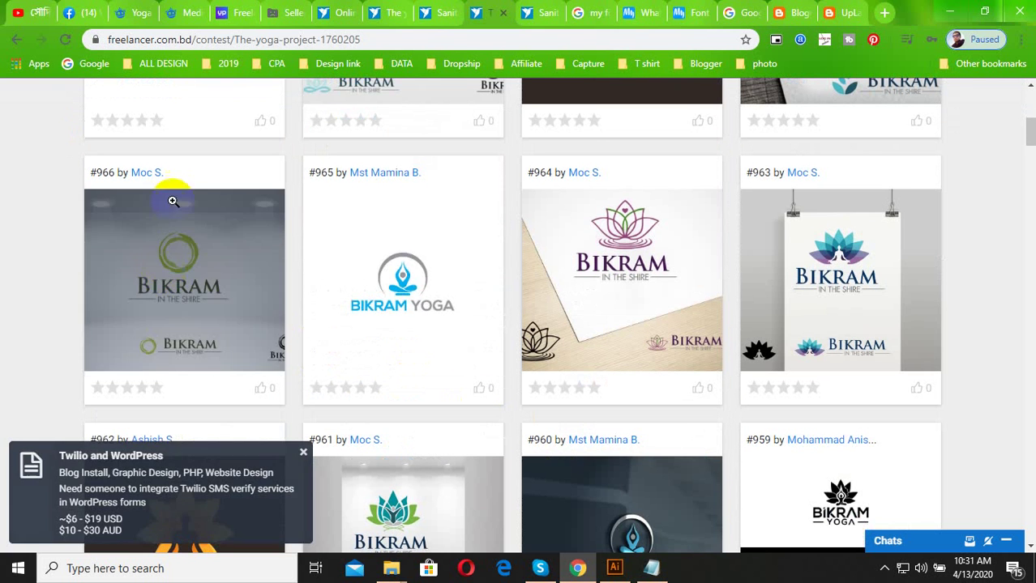
scroll(826, 303, down, 1)
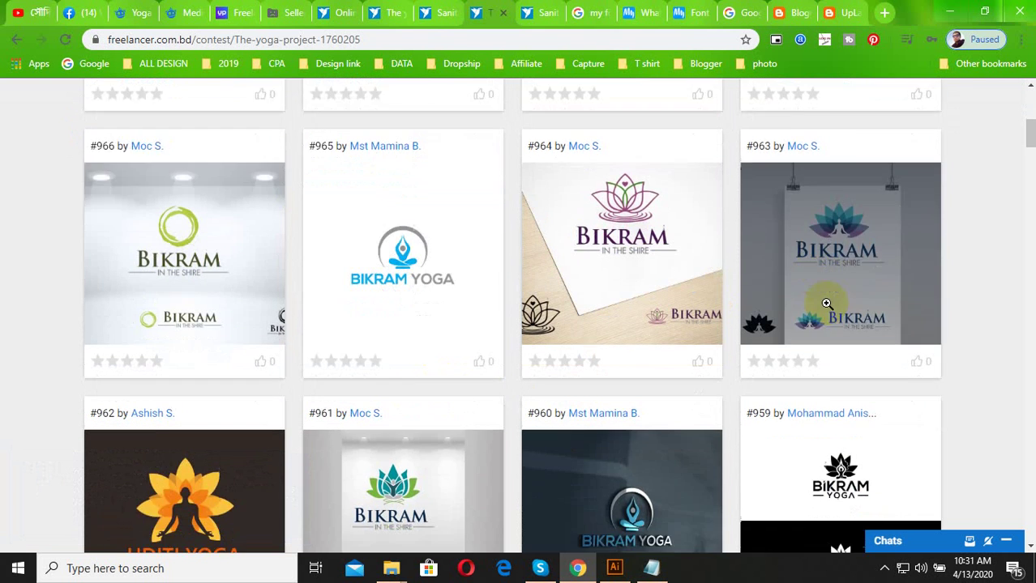
scroll(826, 303, down, 3)
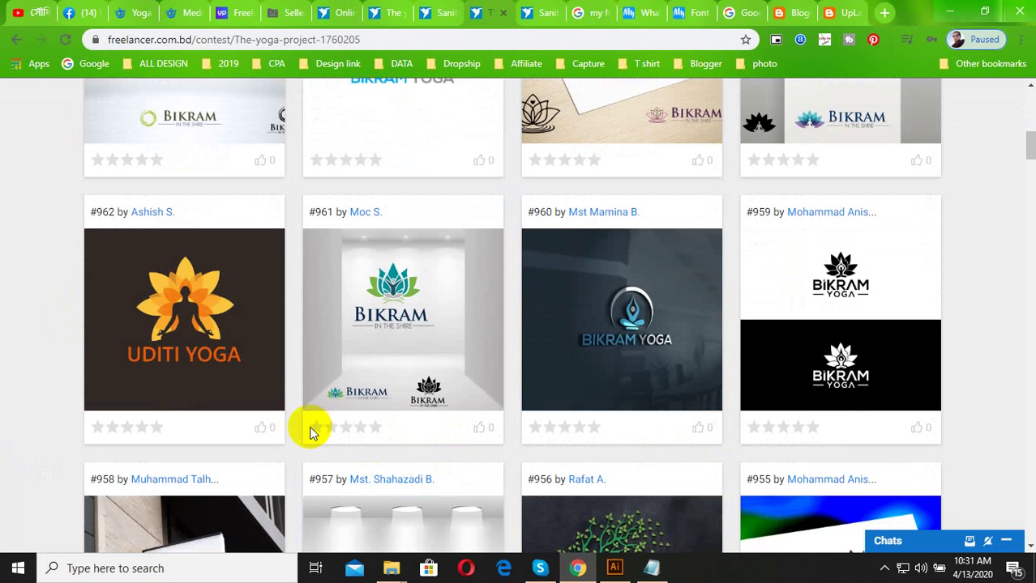
scroll(315, 425, down, 3)
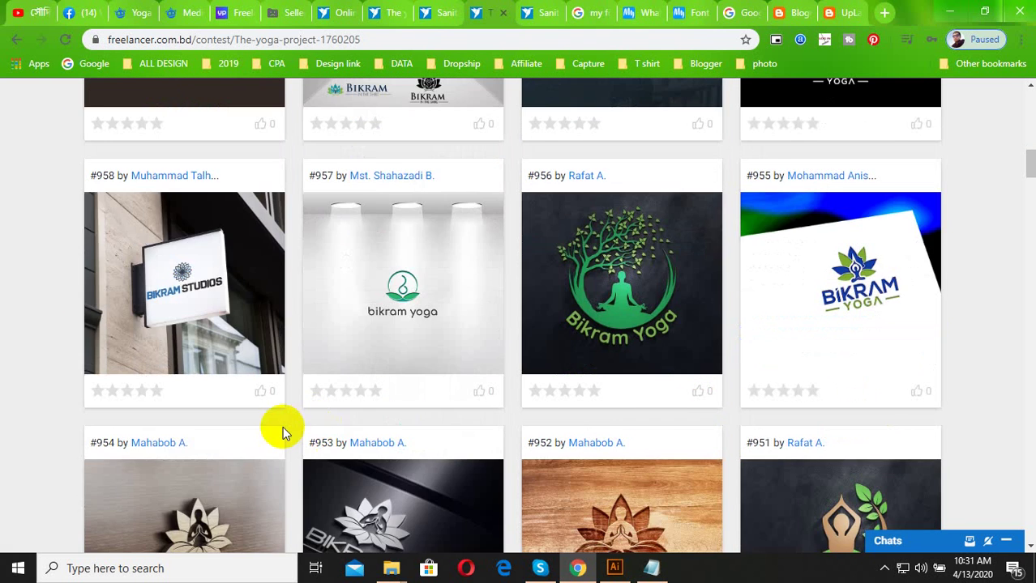
scroll(282, 426, down, 5)
click(613, 568)
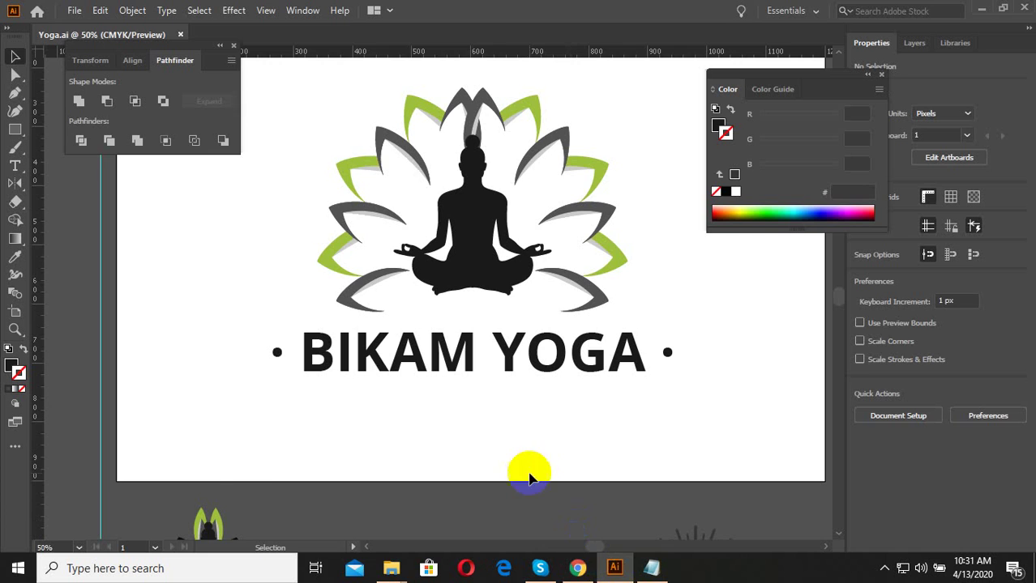
scroll(429, 463, down, 2)
scroll(346, 330, up, 1)
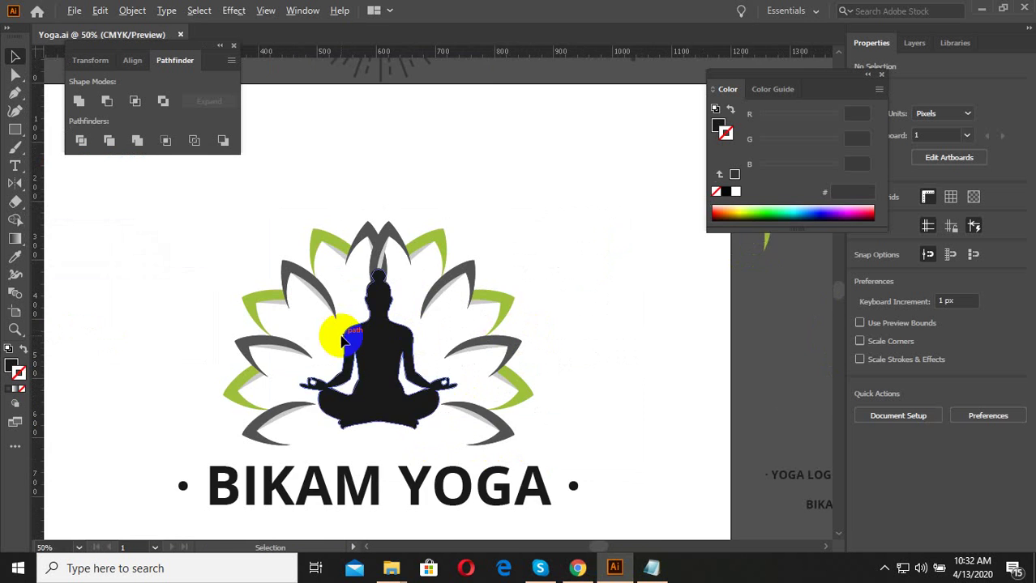
scroll(319, 330, up, 1)
scroll(437, 306, down, 3)
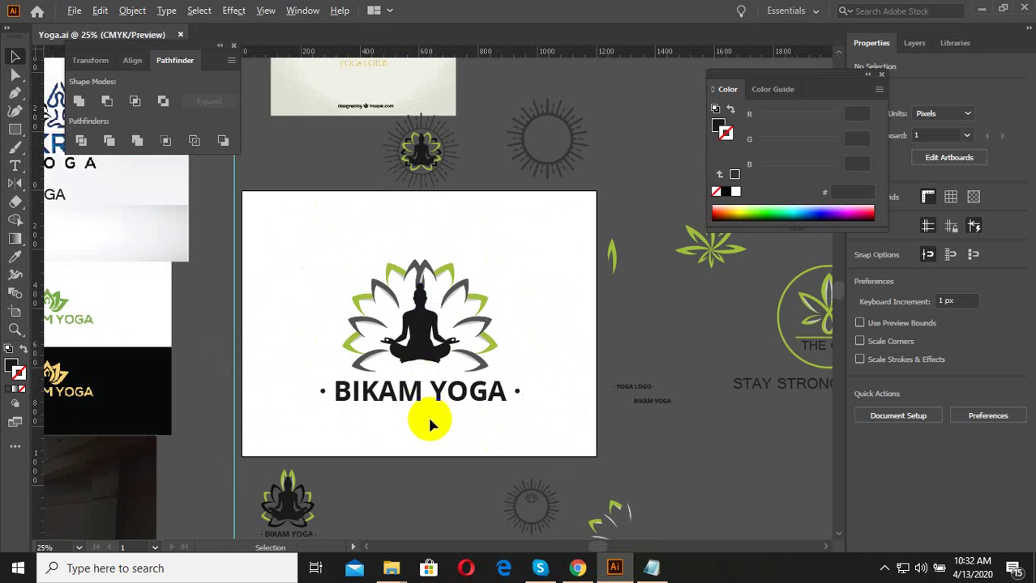
scroll(465, 437, up, 1)
scroll(462, 376, down, 1)
scroll(437, 182, up, 2)
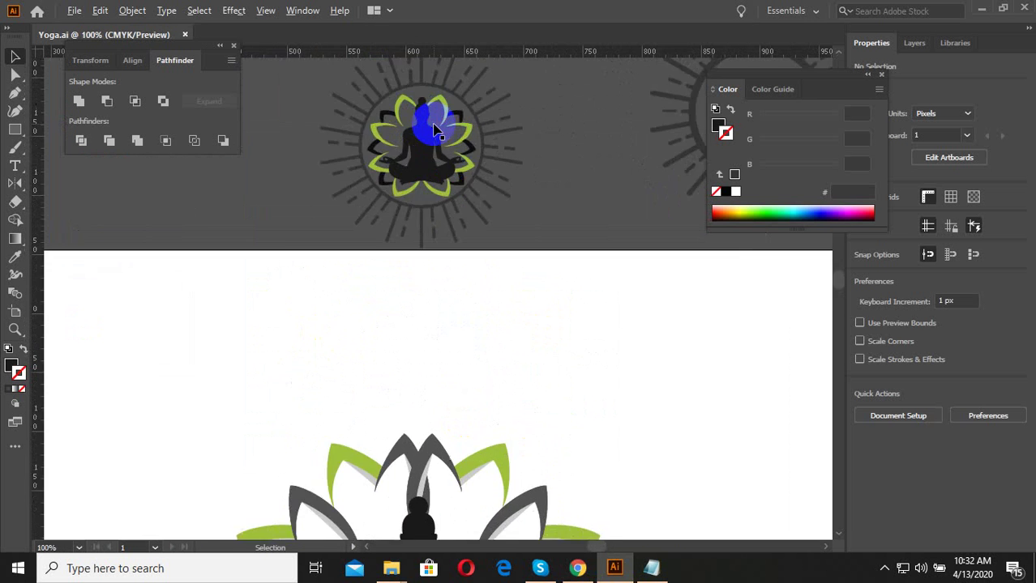
scroll(427, 116, up, 1)
scroll(451, 220, down, 2)
drag(507, 456, 504, 325)
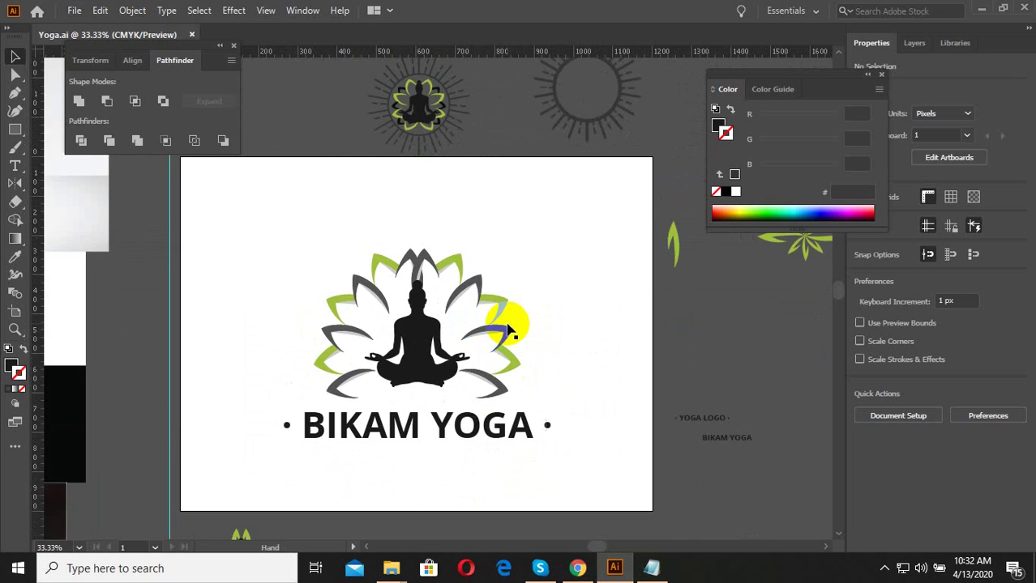
scroll(455, 378, up, 2)
scroll(456, 389, down, 3)
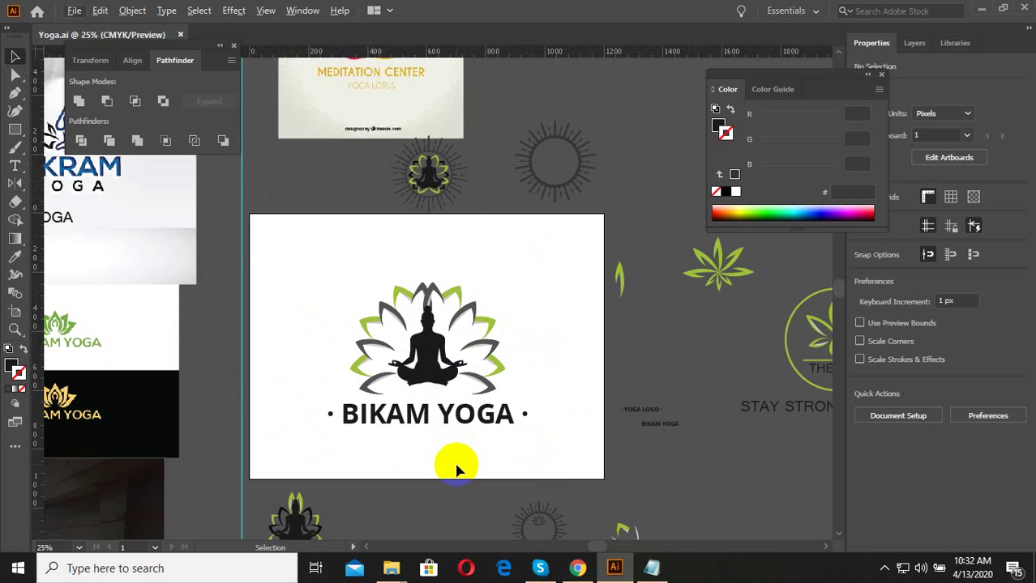
click(736, 474)
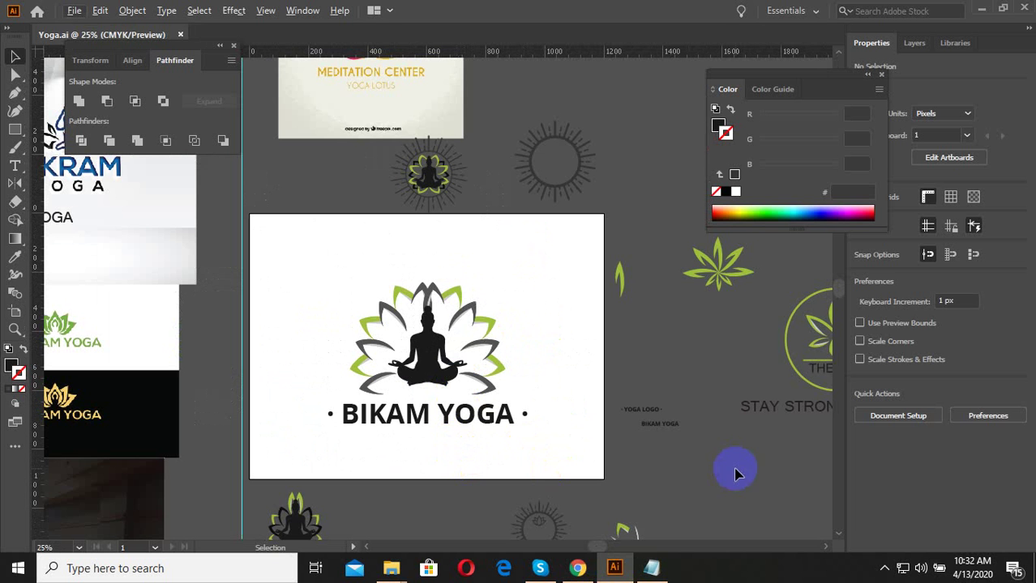